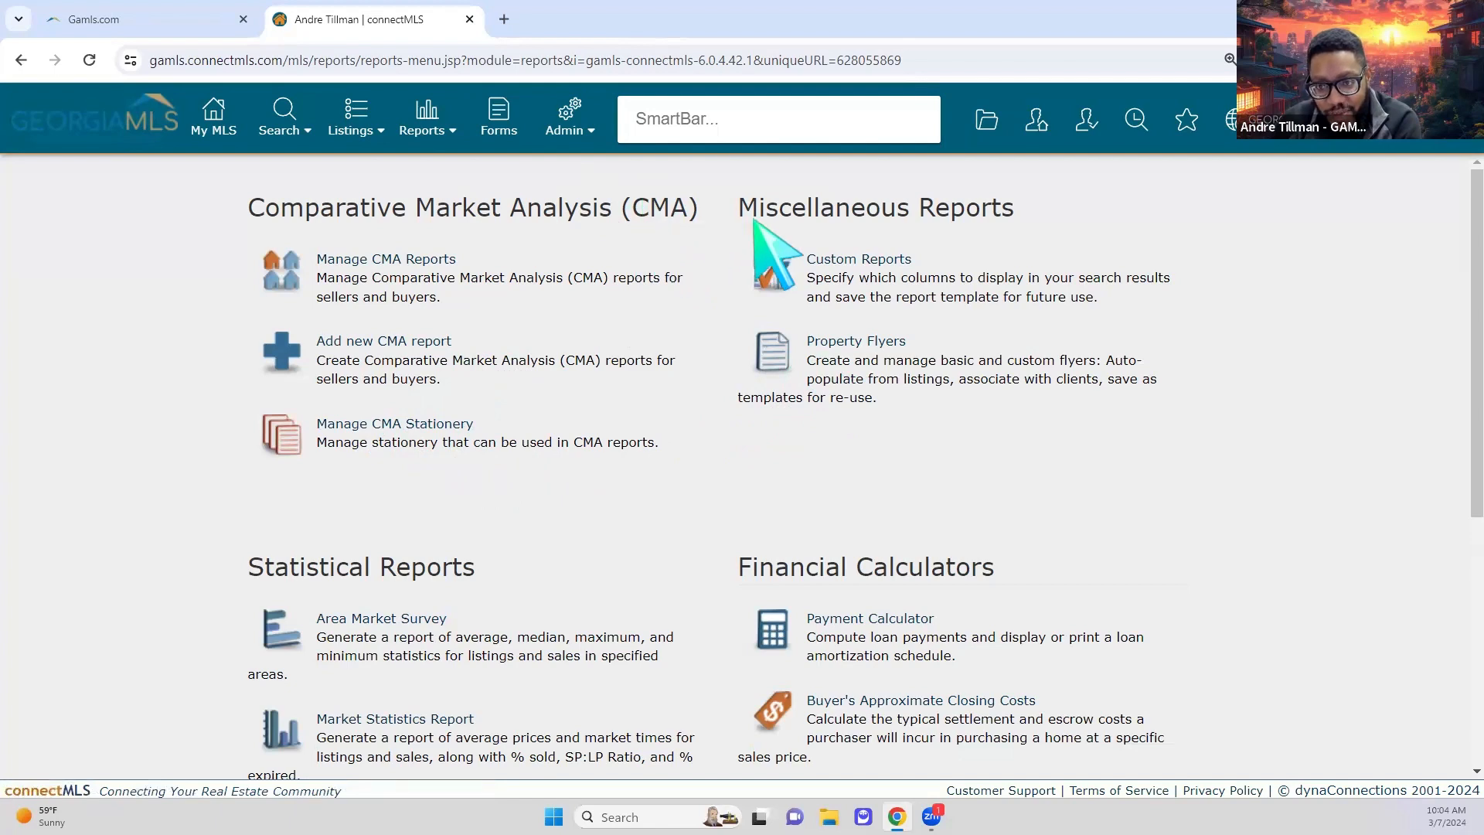
{"action": "scroll", "coordinate": [727, 494], "scroll_direction": "down", "scroll_amount": 2}
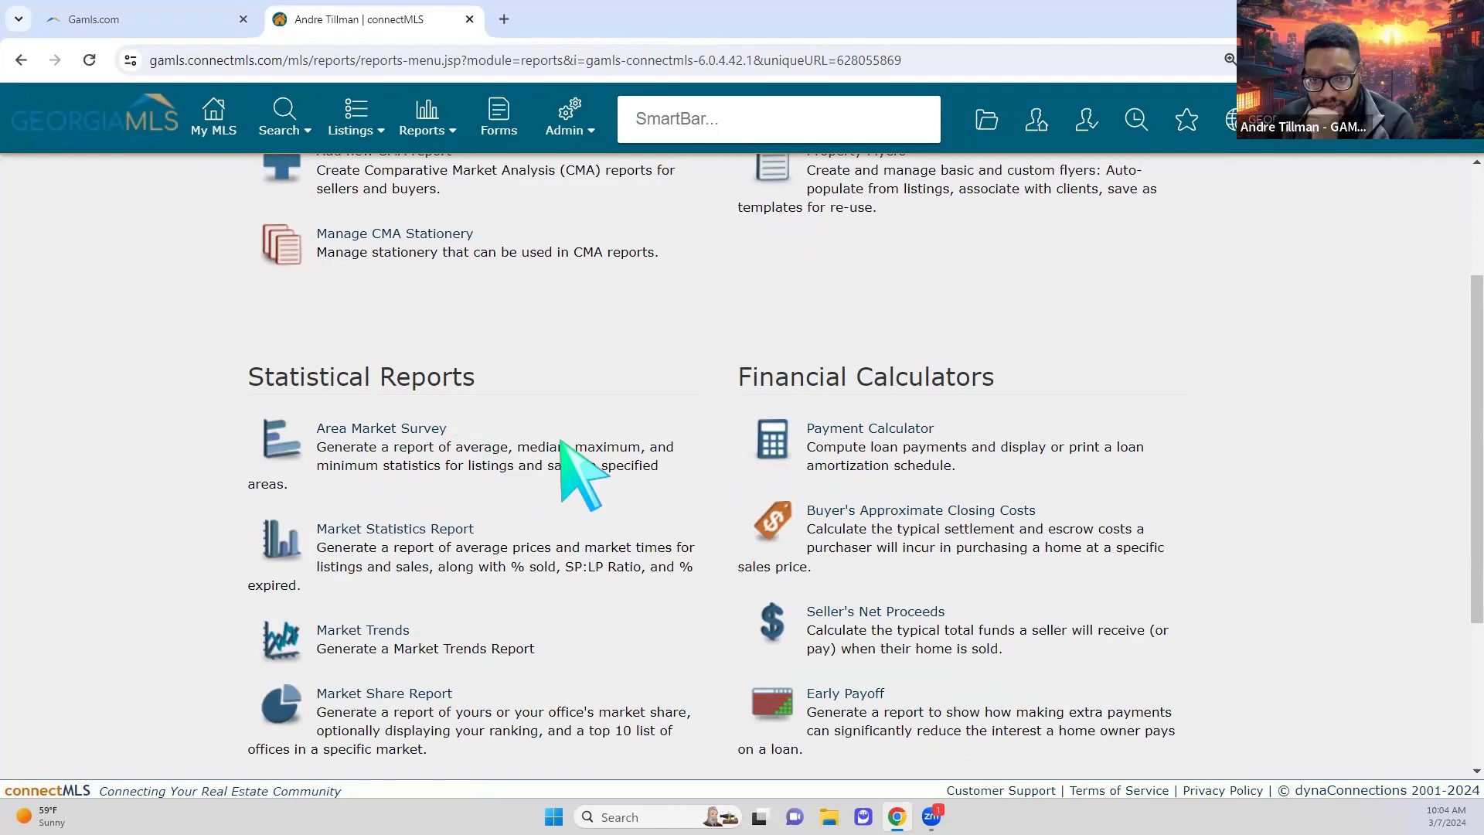
{"action": "scroll", "coordinate": [561, 439], "scroll_direction": "up", "scroll_amount": 2}
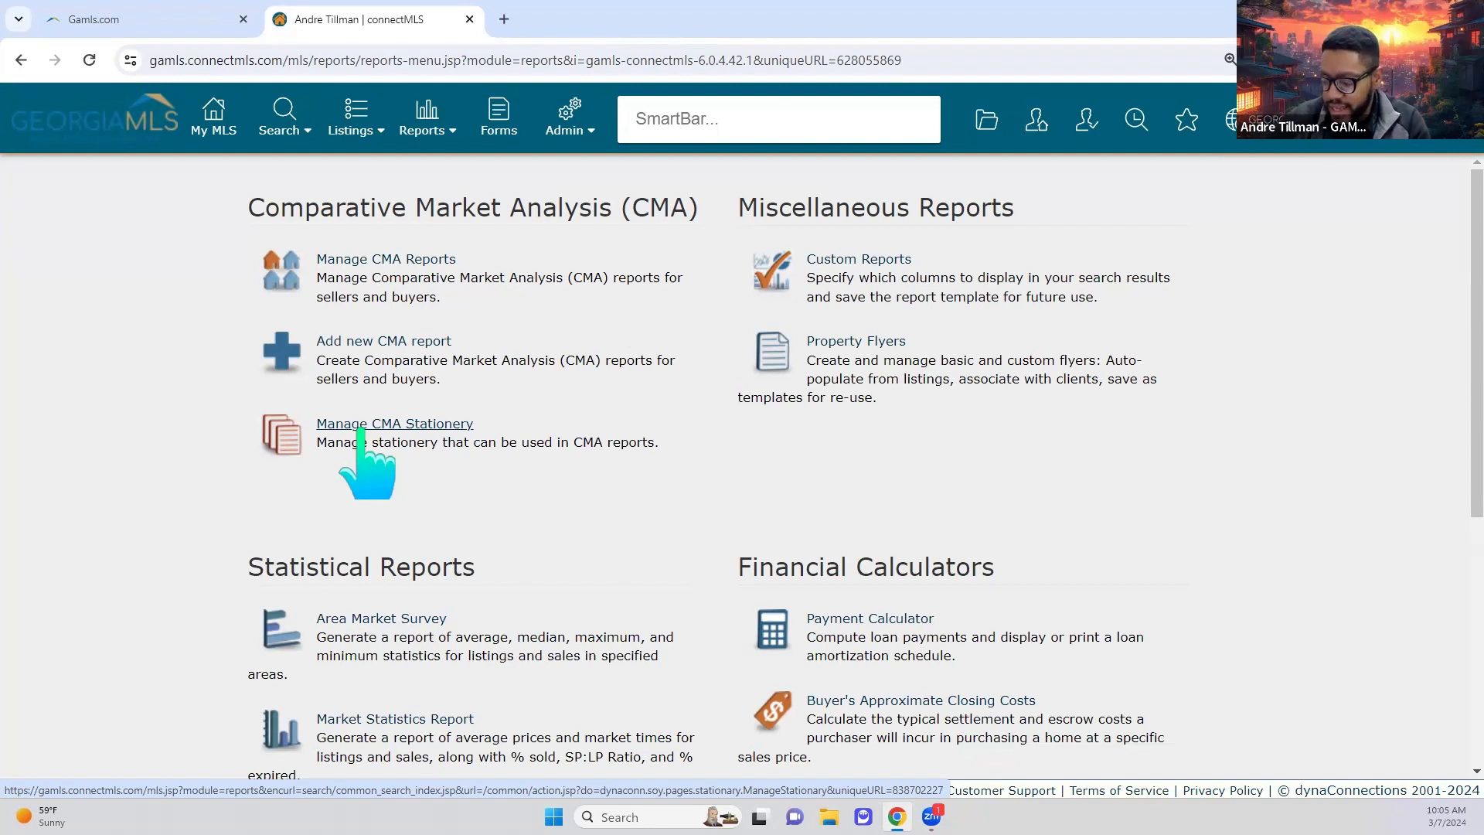
Step: From Manage CMA Stationery, add a new stationery named 'Basic CMA Stationary'
{"action": "left_click", "coordinate": [458, 425]}
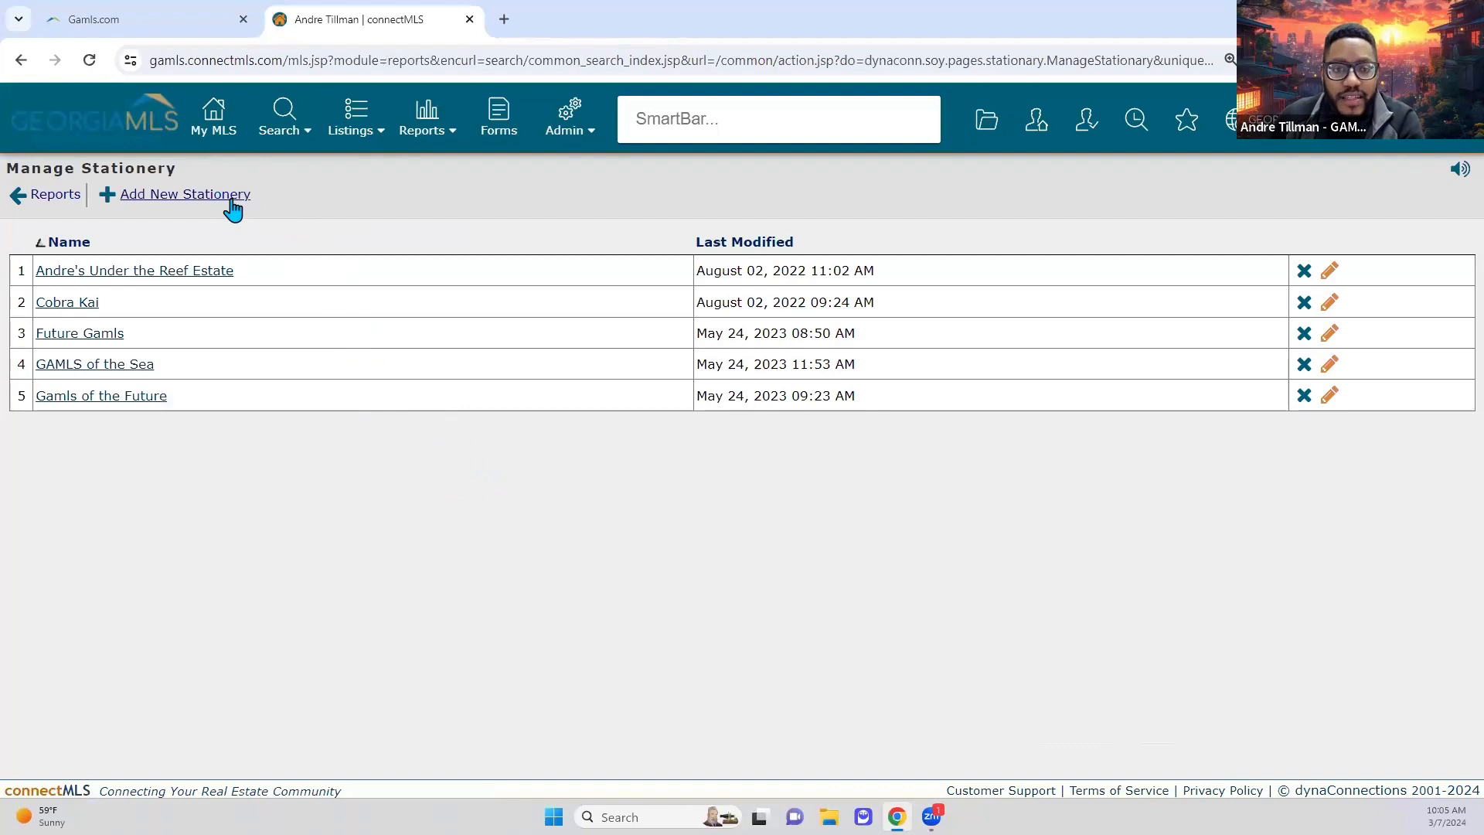
{"action": "left_click", "coordinate": [186, 203]}
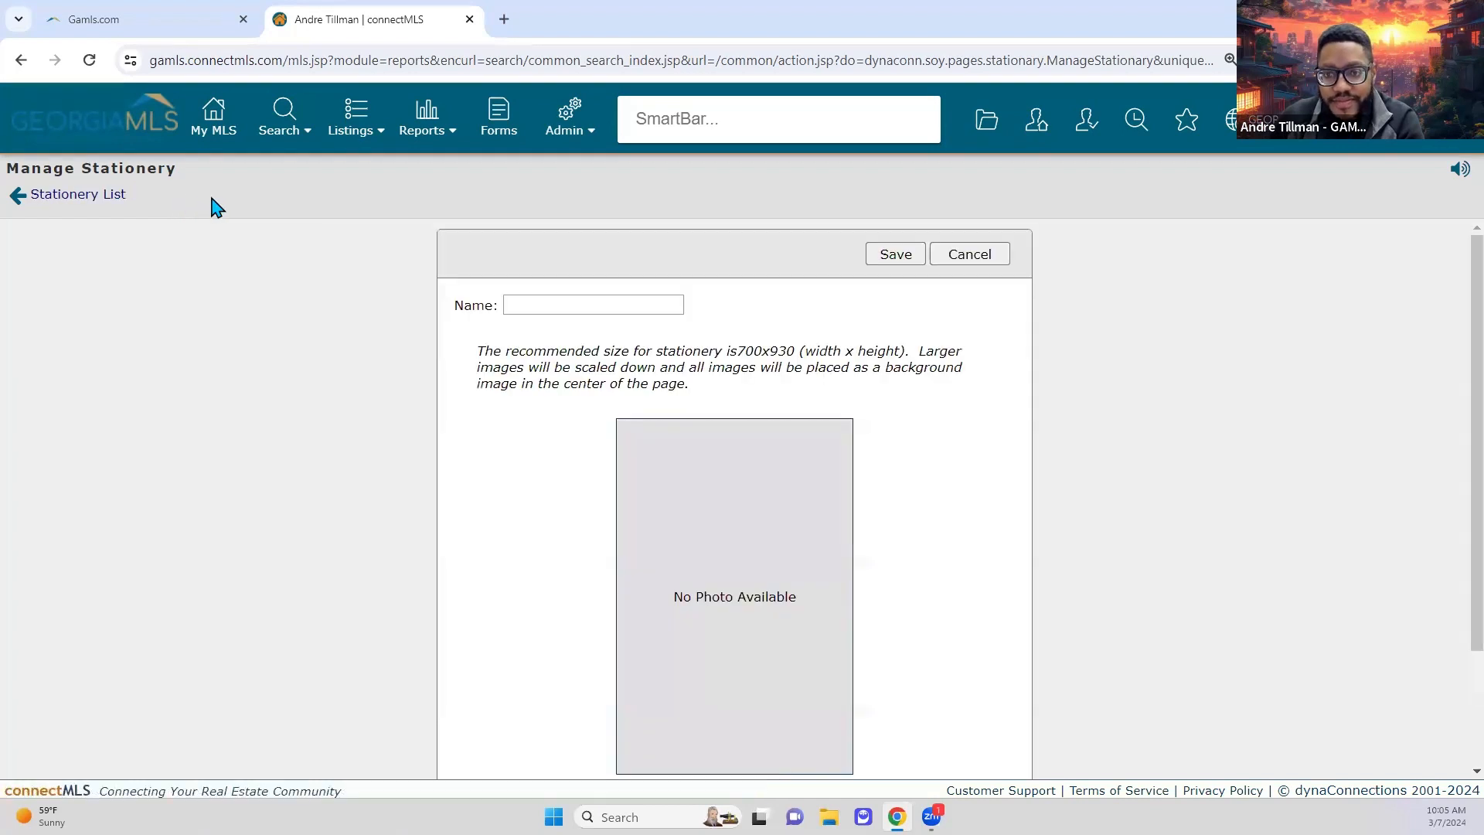
{"action": "left_click", "coordinate": [579, 304]}
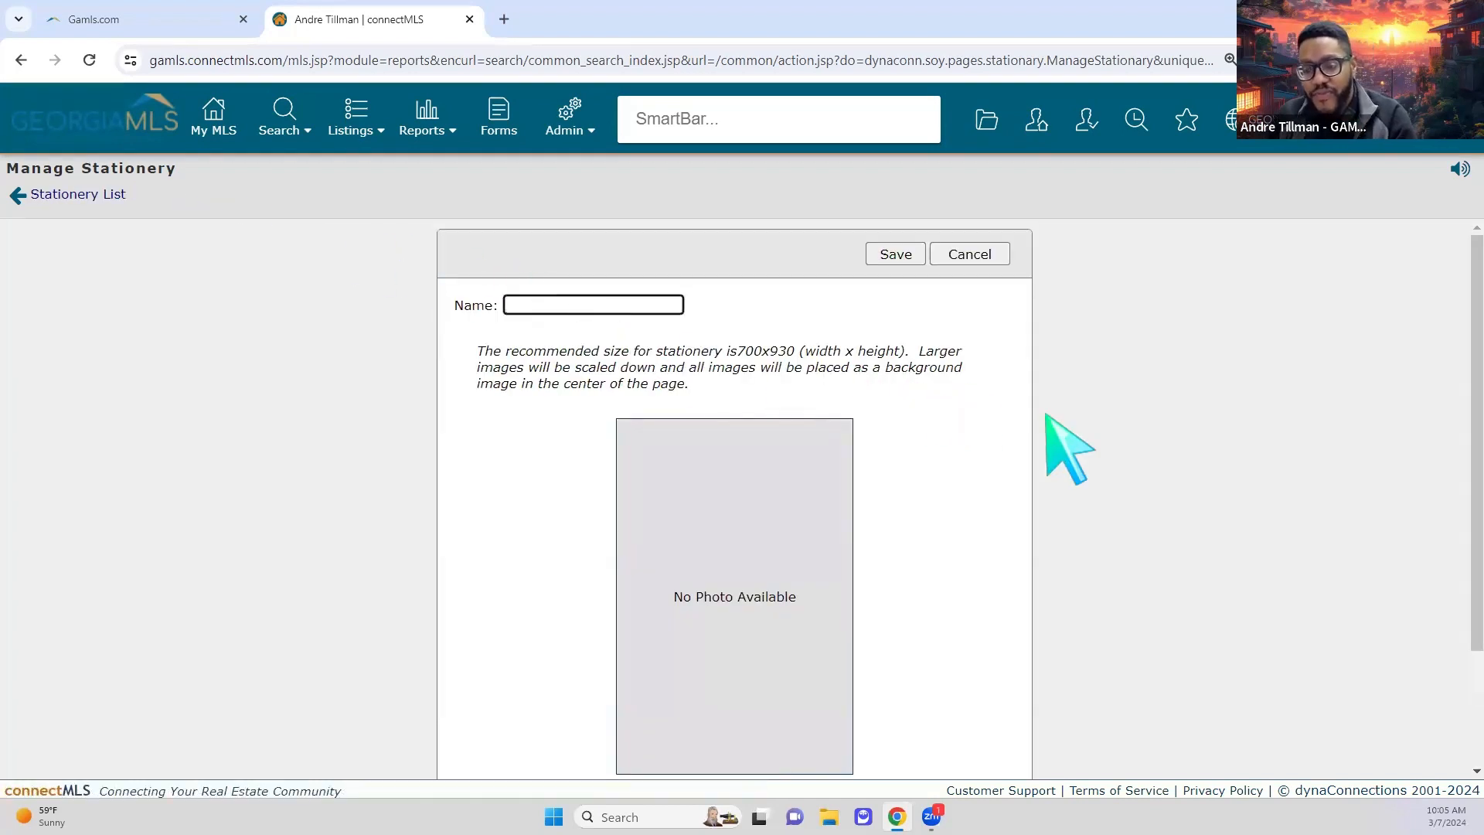
{"action": "scroll", "coordinate": [1131, 447], "scroll_direction": "down", "scroll_amount": 1}
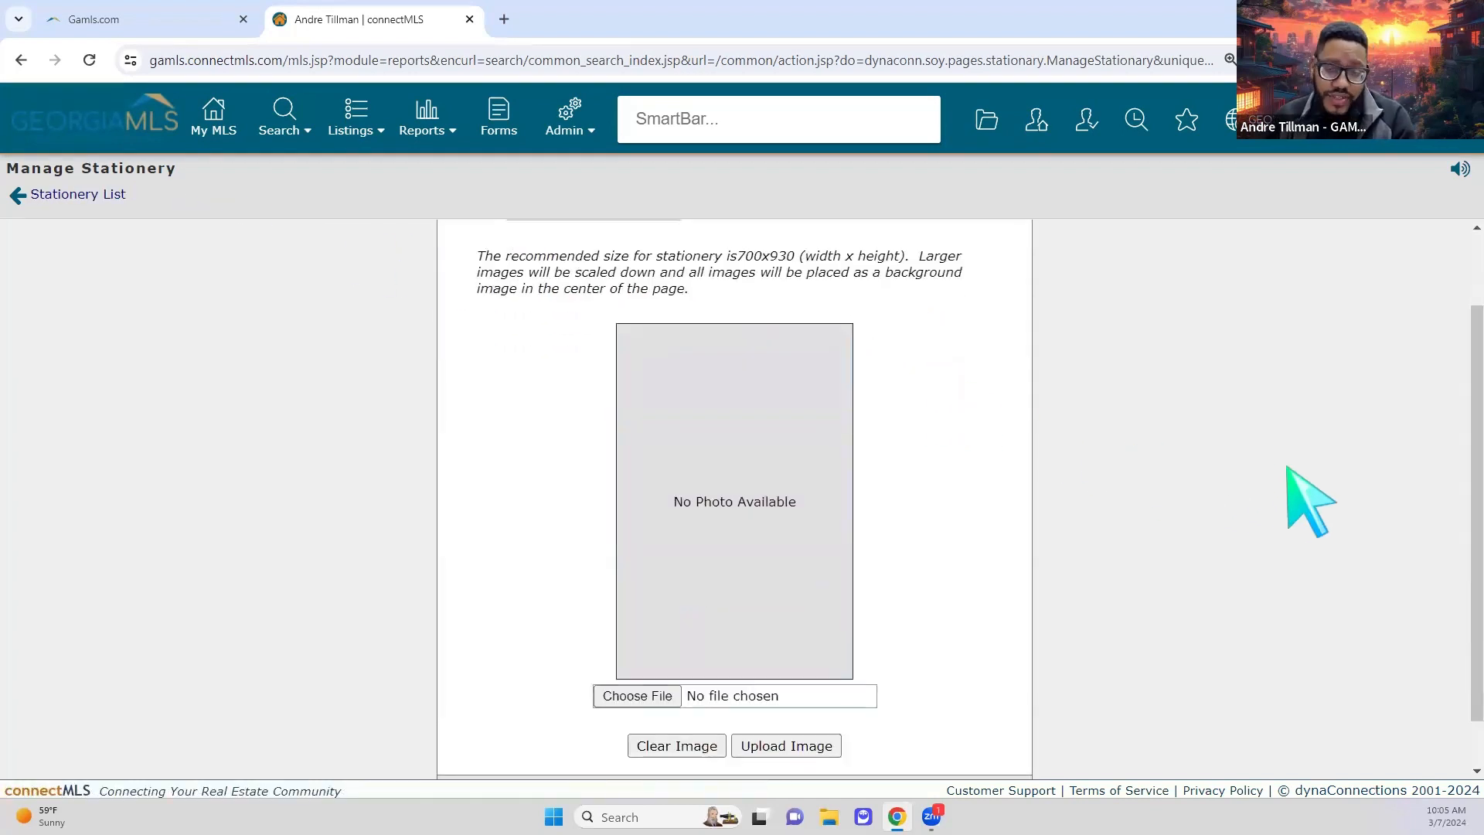
{"action": "scroll", "coordinate": [1267, 469], "scroll_direction": "up", "scroll_amount": 1}
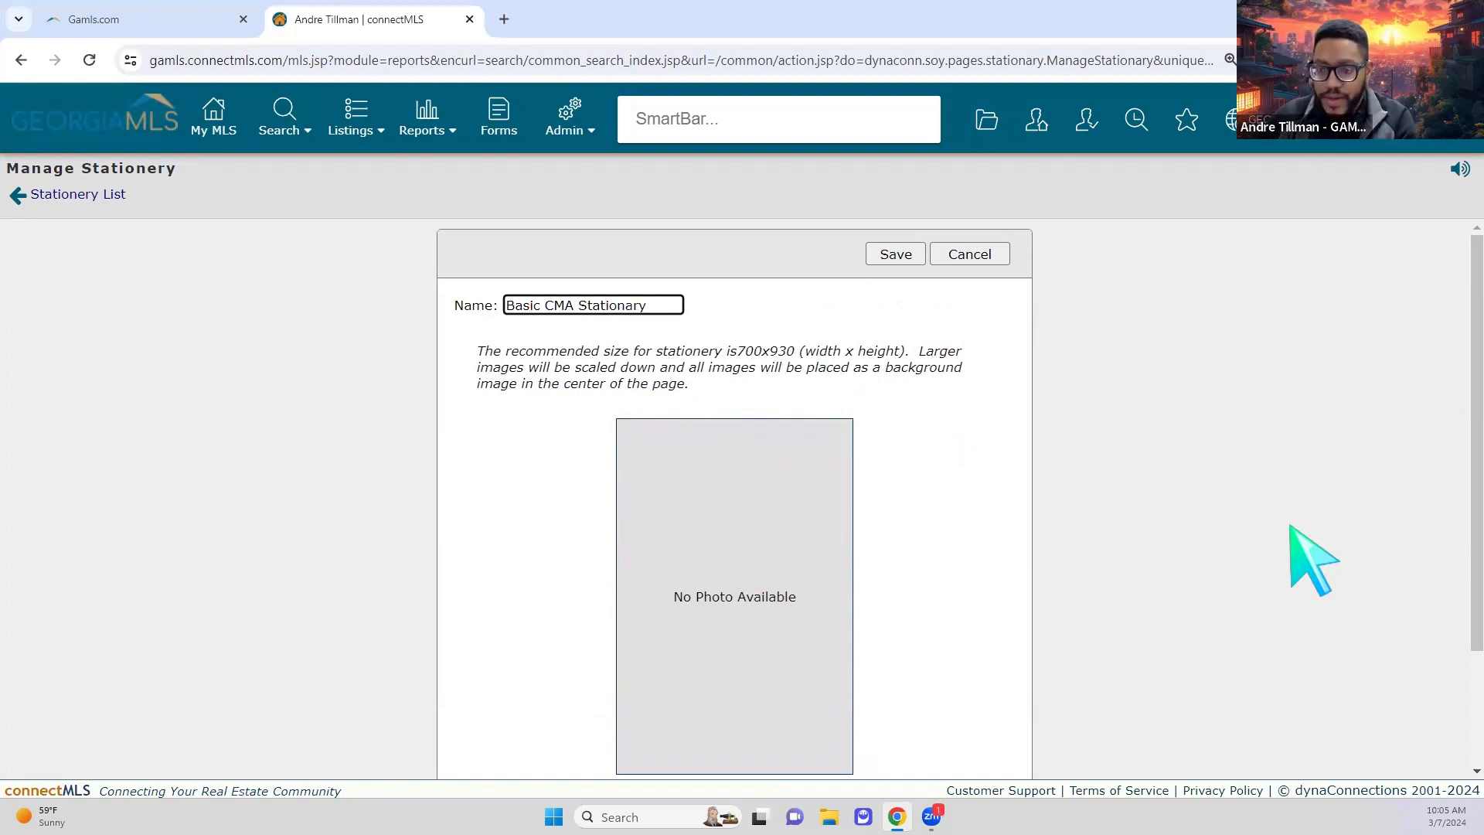
{"action": "left_click", "coordinate": [898, 477]}
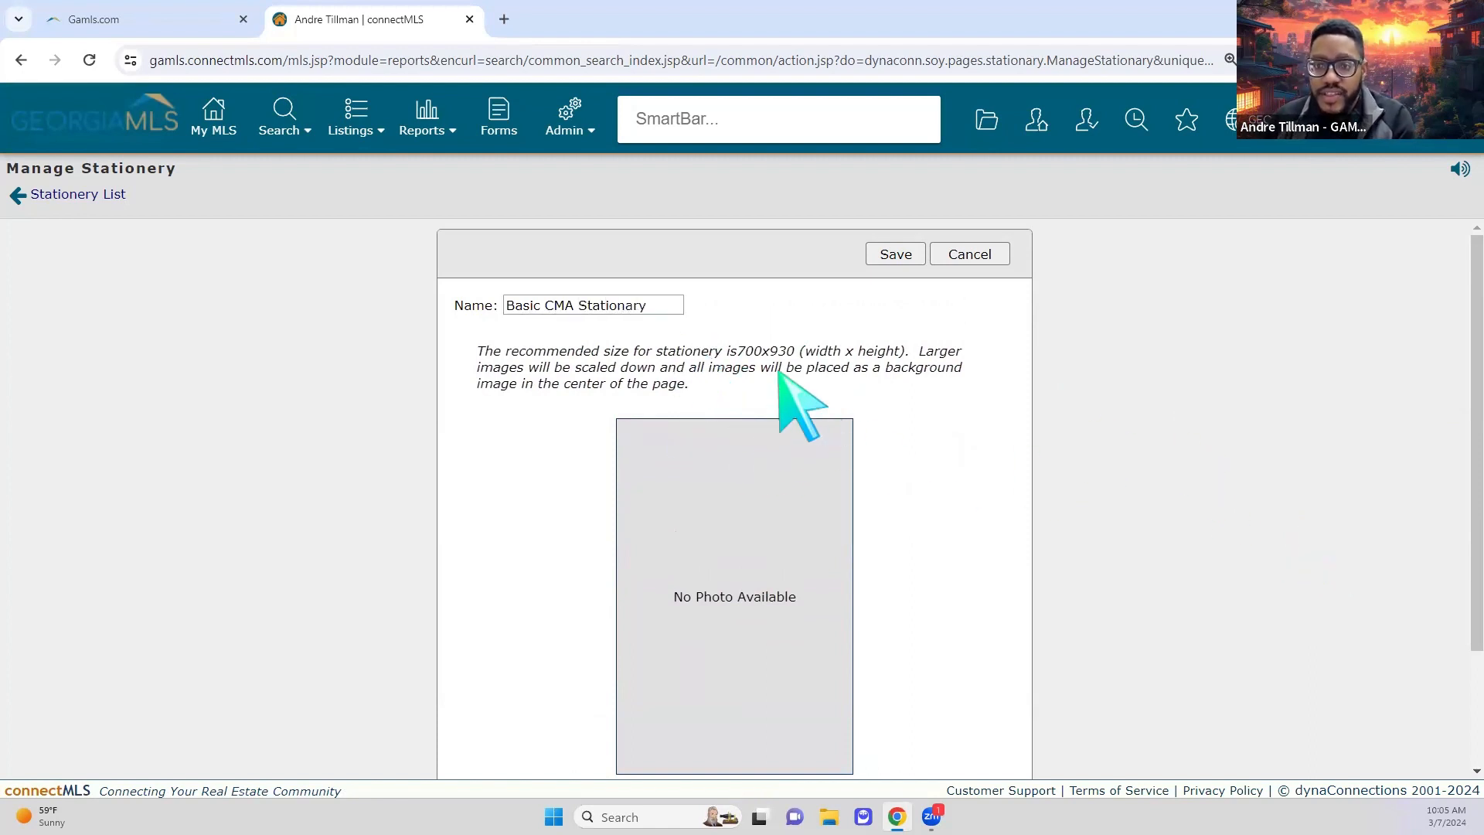
{"action": "scroll", "coordinate": [1034, 487], "scroll_direction": "down", "scroll_amount": 1}
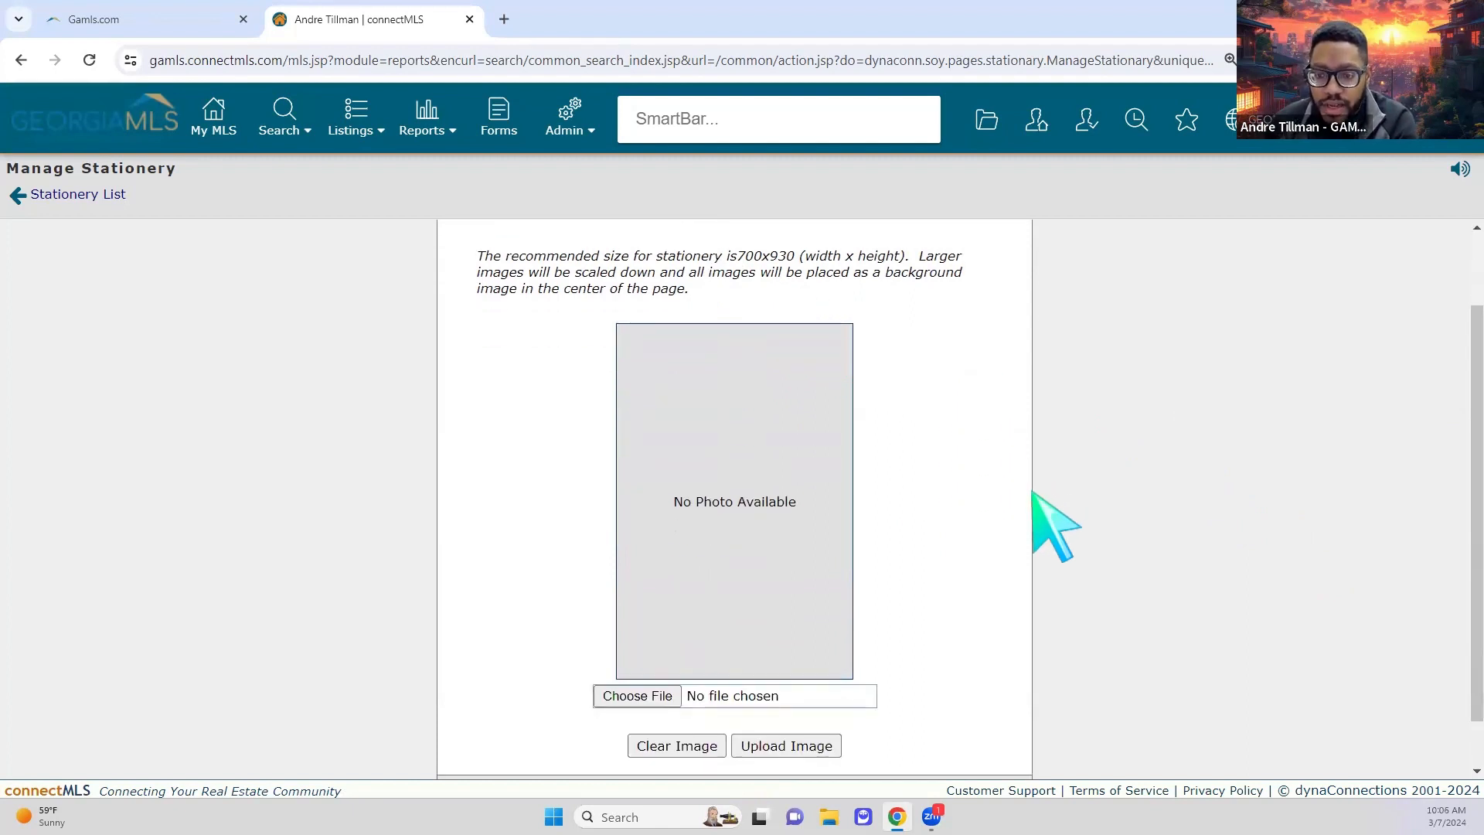
Step: Upload GAMLSREN.png from Downloads as the stationery's background image
{"action": "left_click", "coordinate": [634, 700]}
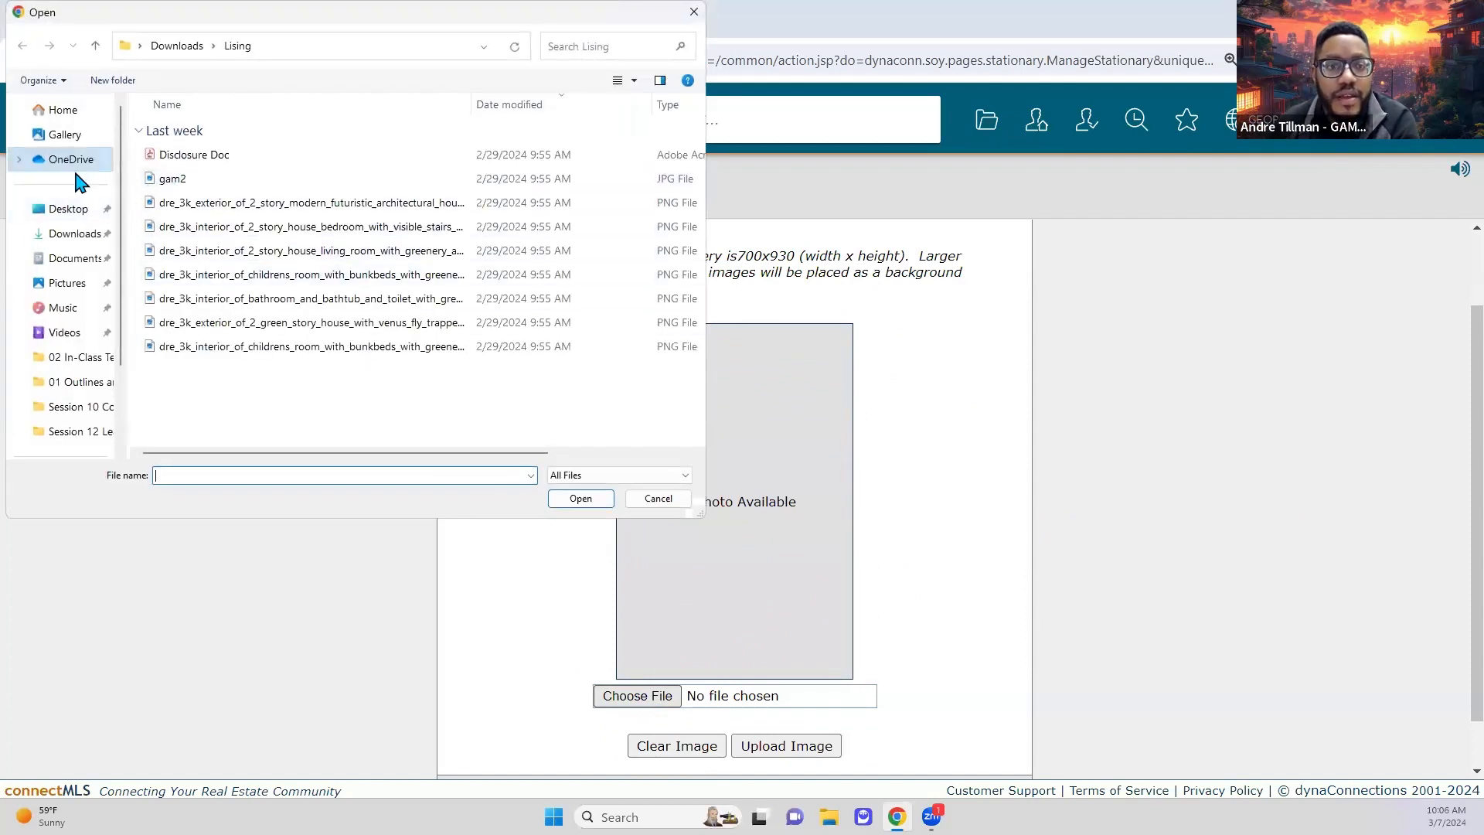
{"action": "left_click", "coordinate": [69, 242]}
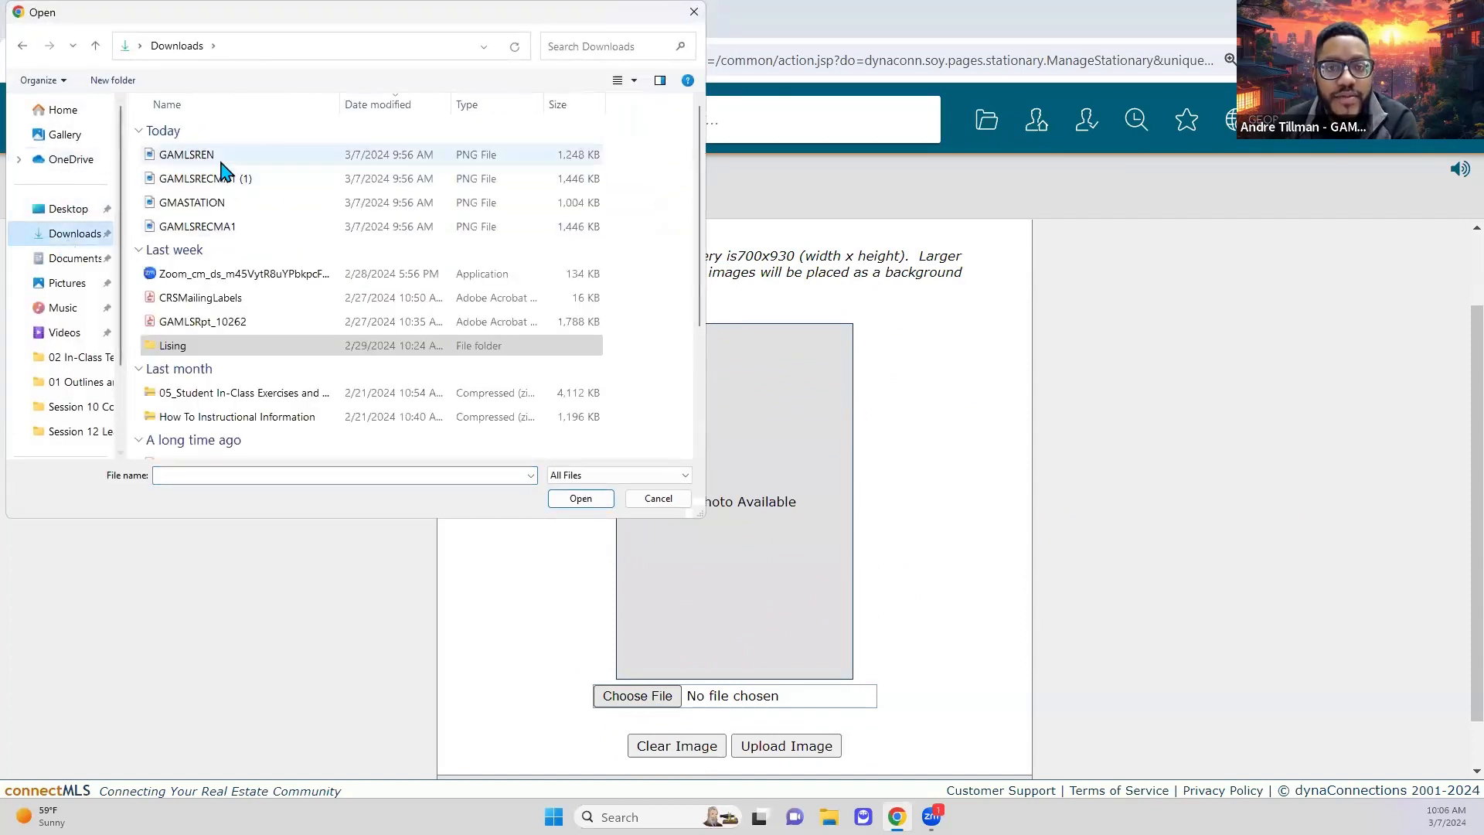
{"action": "scroll", "coordinate": [242, 190], "scroll_direction": "up", "scroll_amount": 2, "text": "ctrl"}
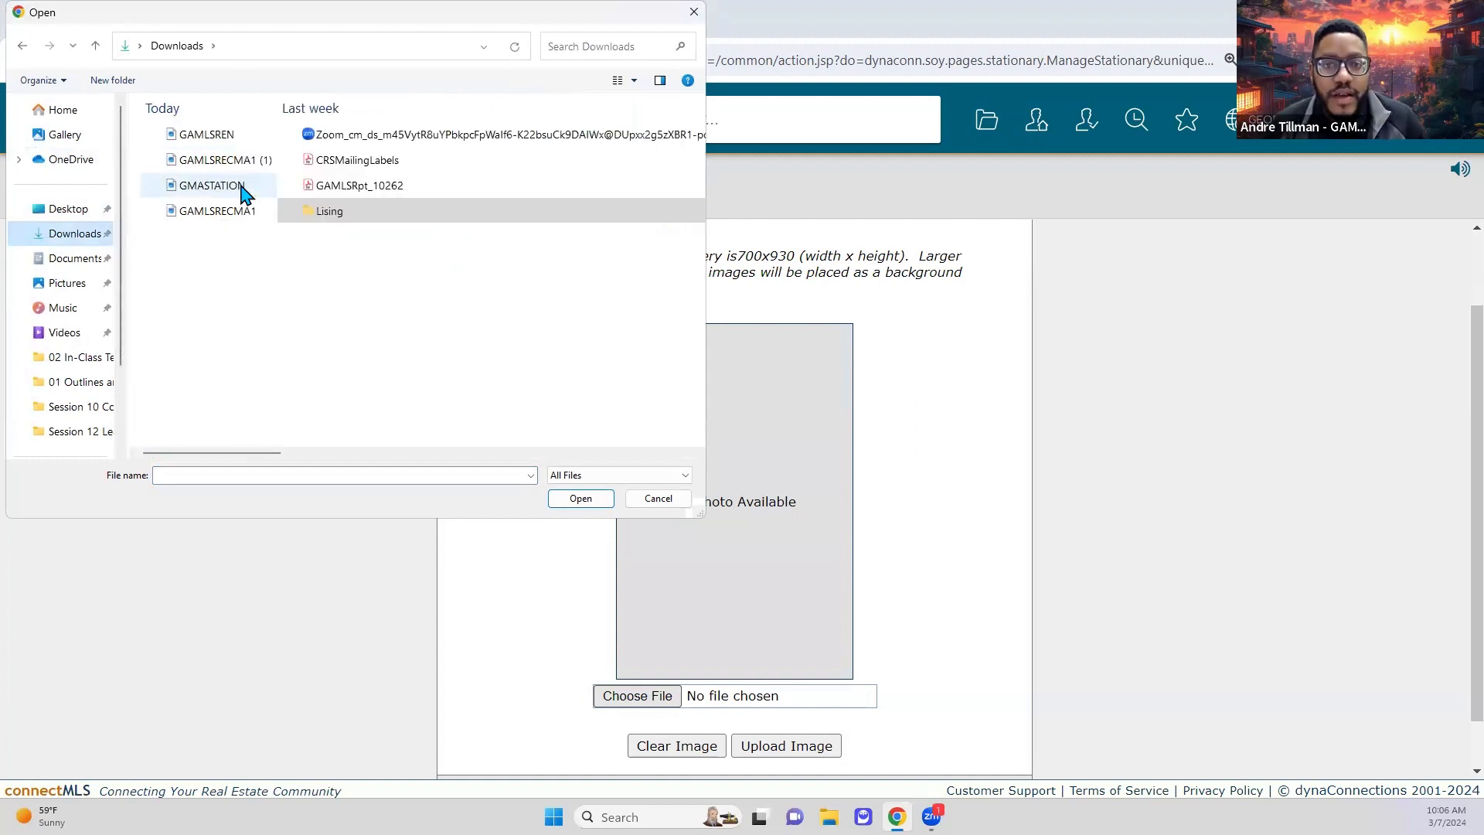
{"action": "scroll", "coordinate": [247, 197], "scroll_direction": "up", "scroll_amount": 1, "text": "ctrl"}
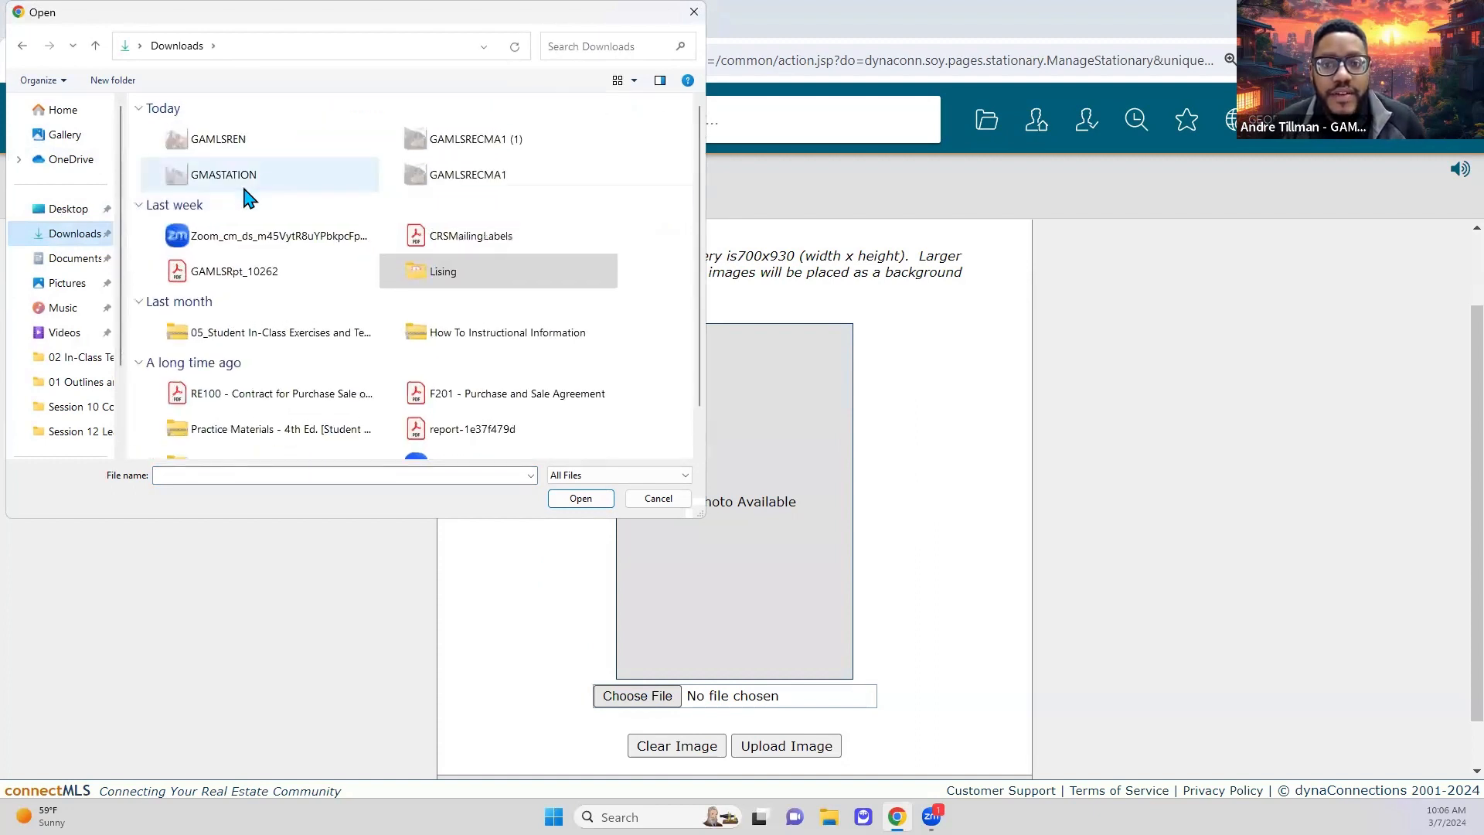
{"action": "left_click", "coordinate": [255, 139]}
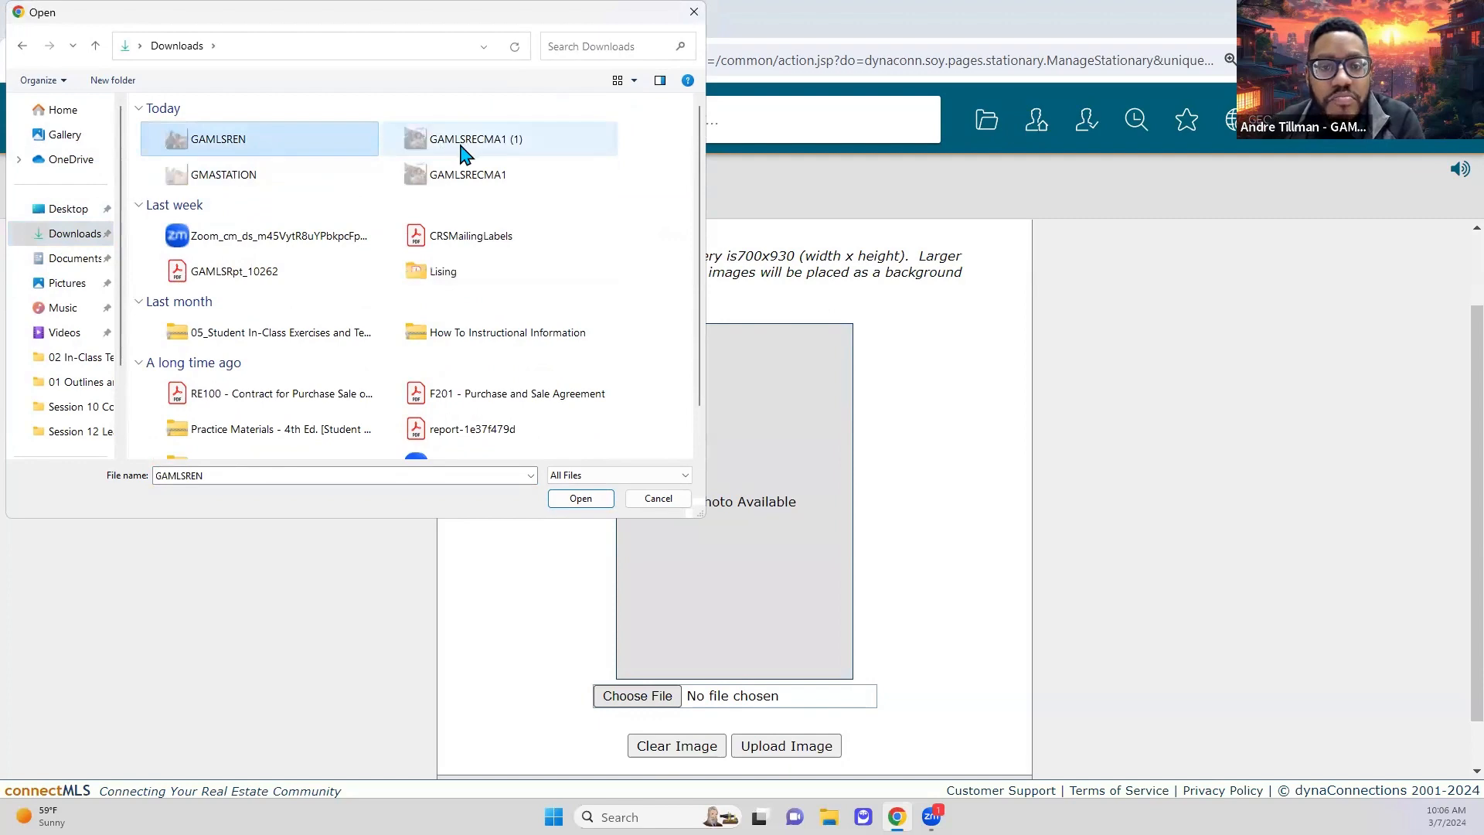
{"action": "double_click", "coordinate": [293, 149]}
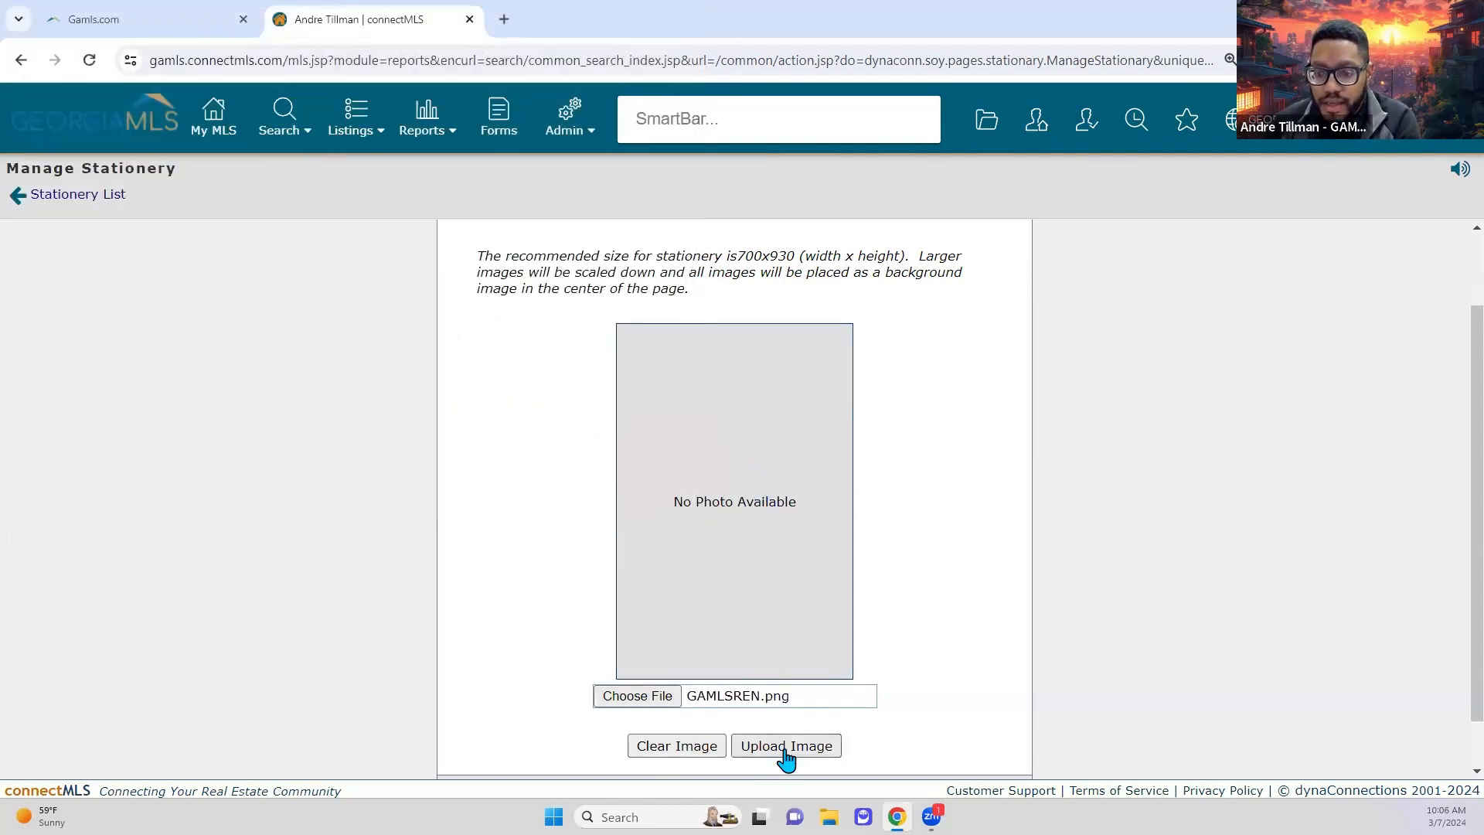
{"action": "left_click", "coordinate": [810, 742]}
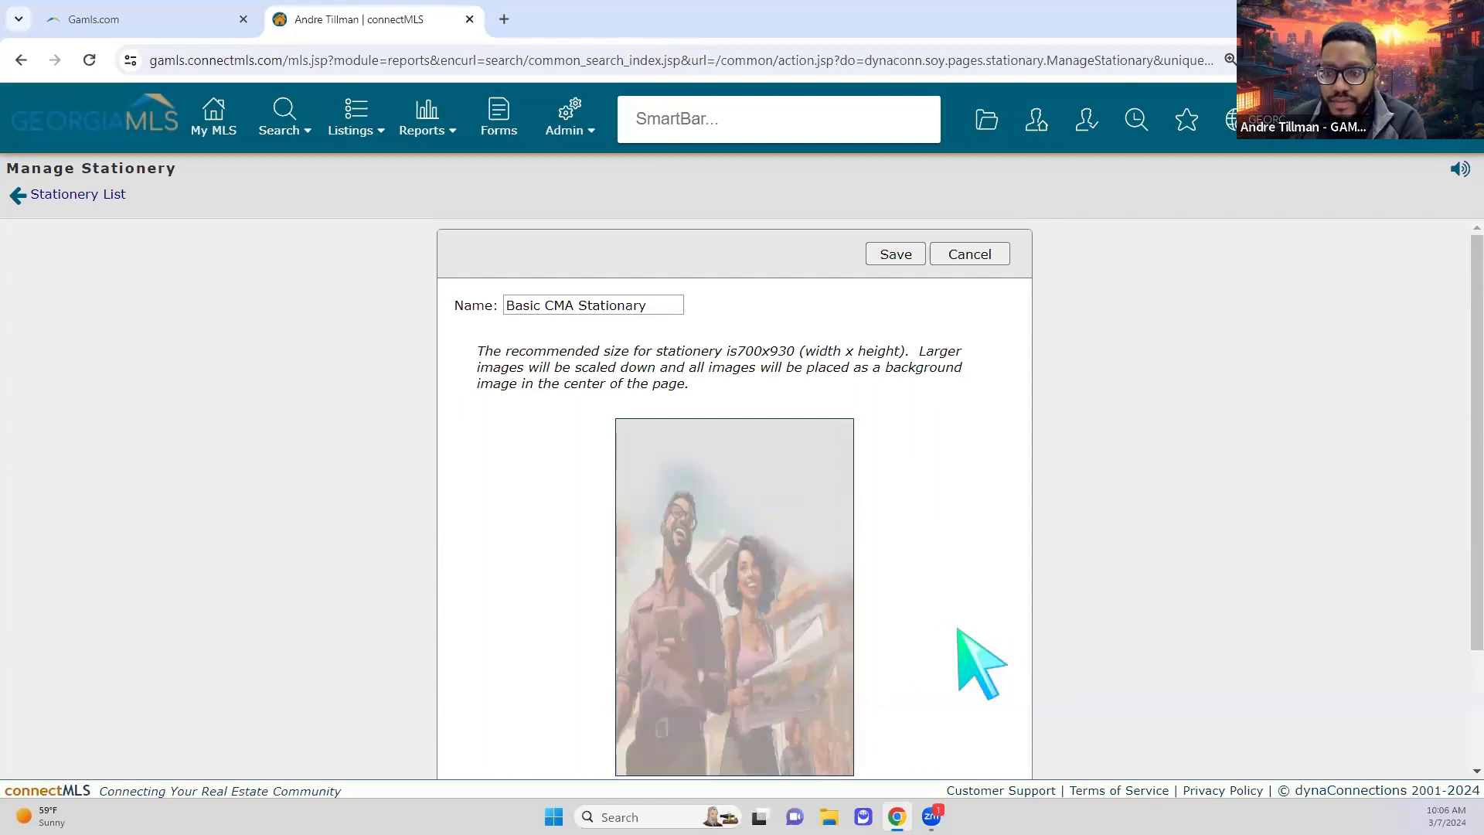
Step: Save the Basic CMA Stationary stationery
{"action": "scroll", "coordinate": [805, 639], "scroll_direction": "down", "scroll_amount": 1}
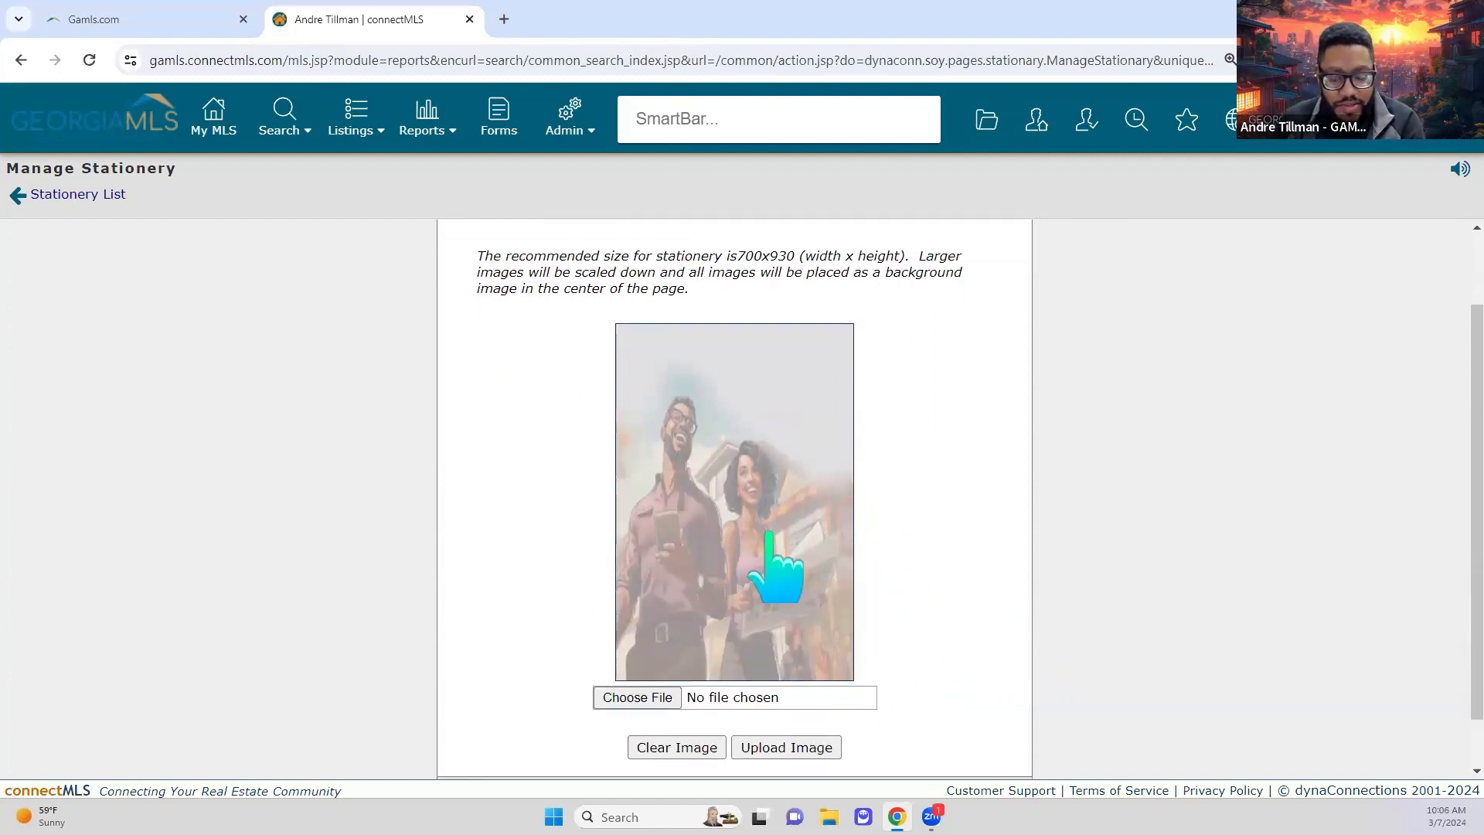
{"action": "scroll", "coordinate": [959, 572], "scroll_direction": "down", "scroll_amount": 1}
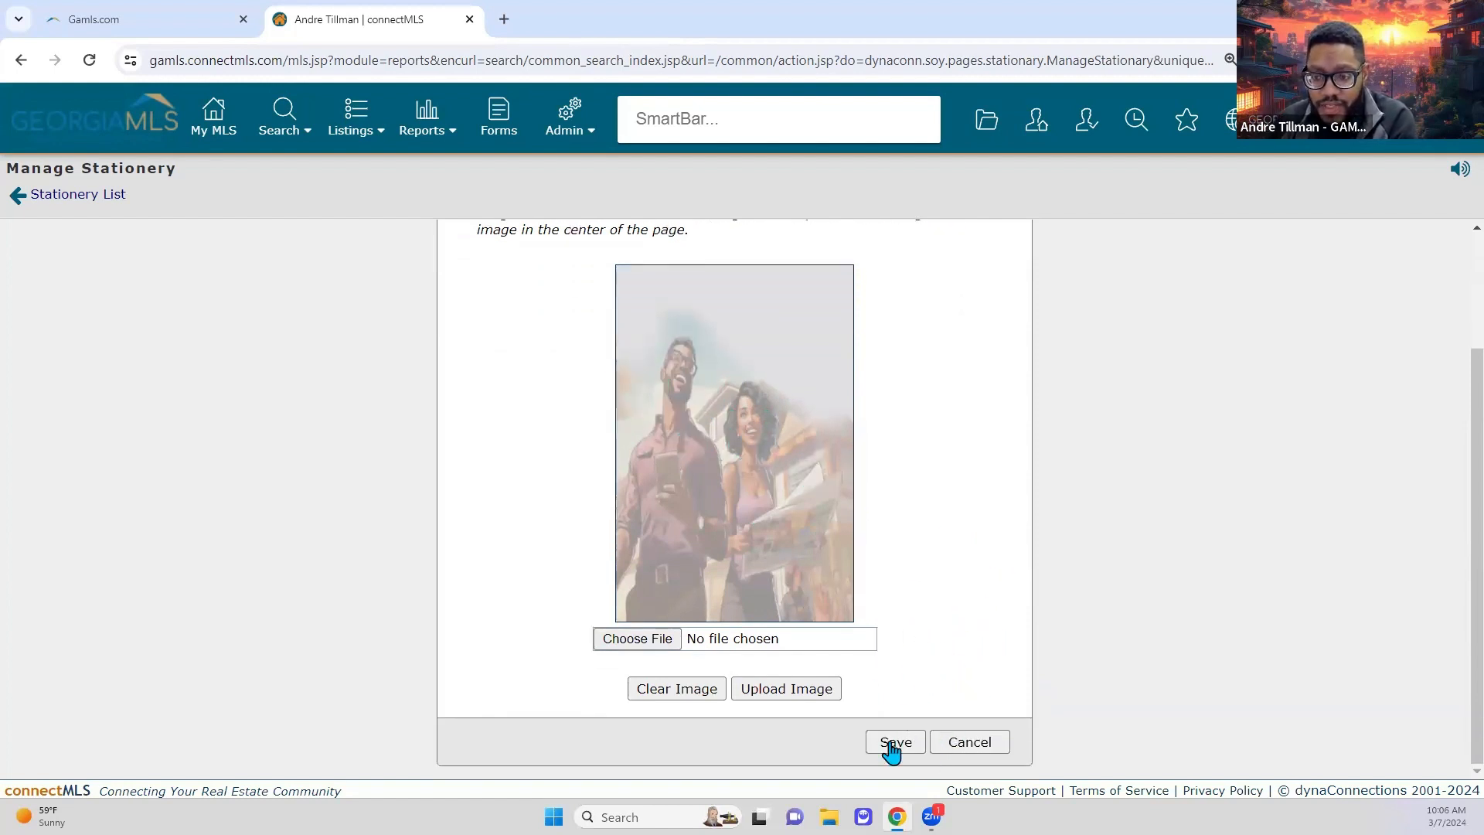
{"action": "scroll", "coordinate": [944, 722], "scroll_direction": "up", "scroll_amount": 3}
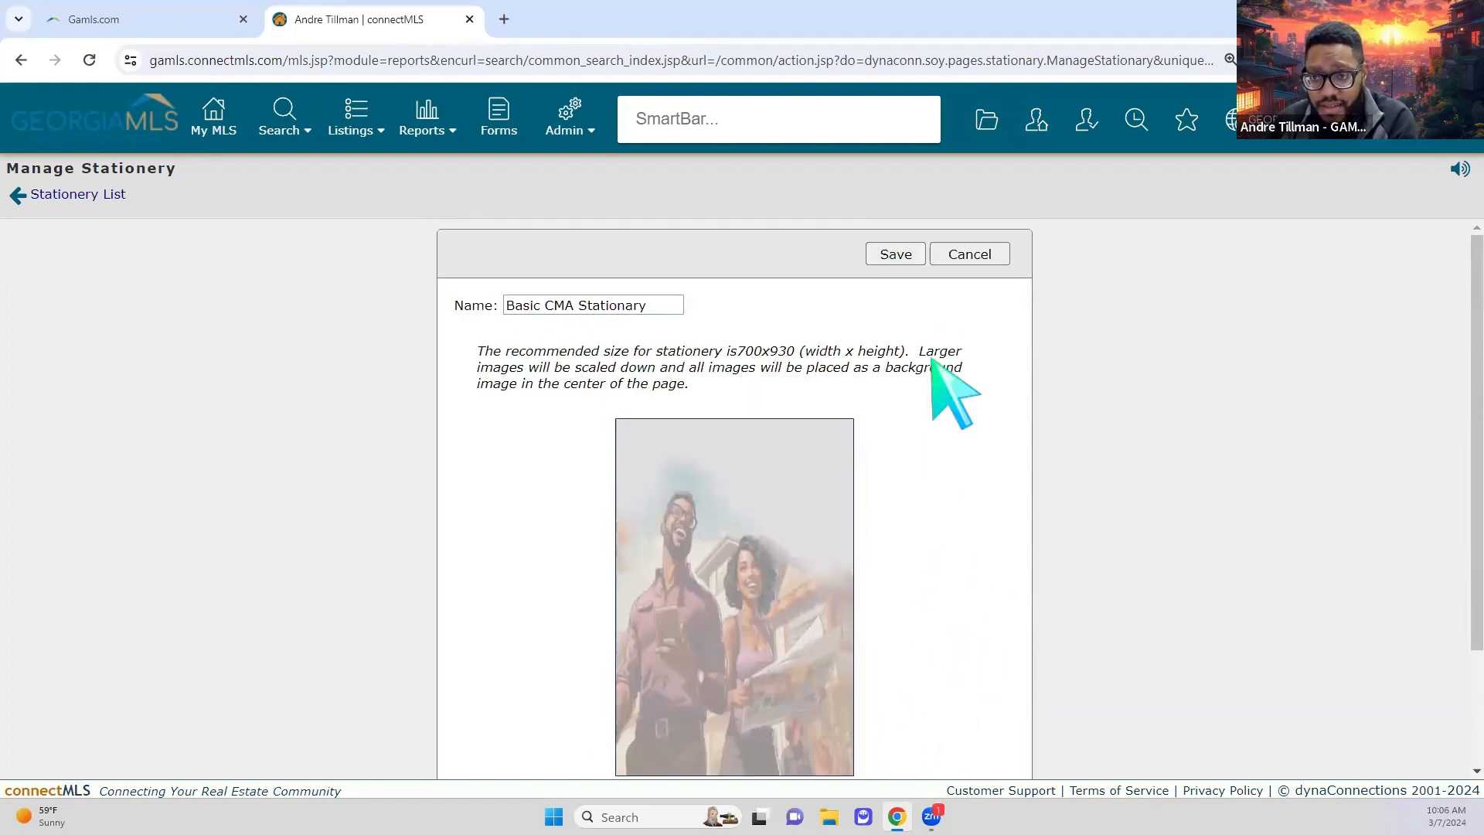
{"action": "left_click", "coordinate": [880, 255]}
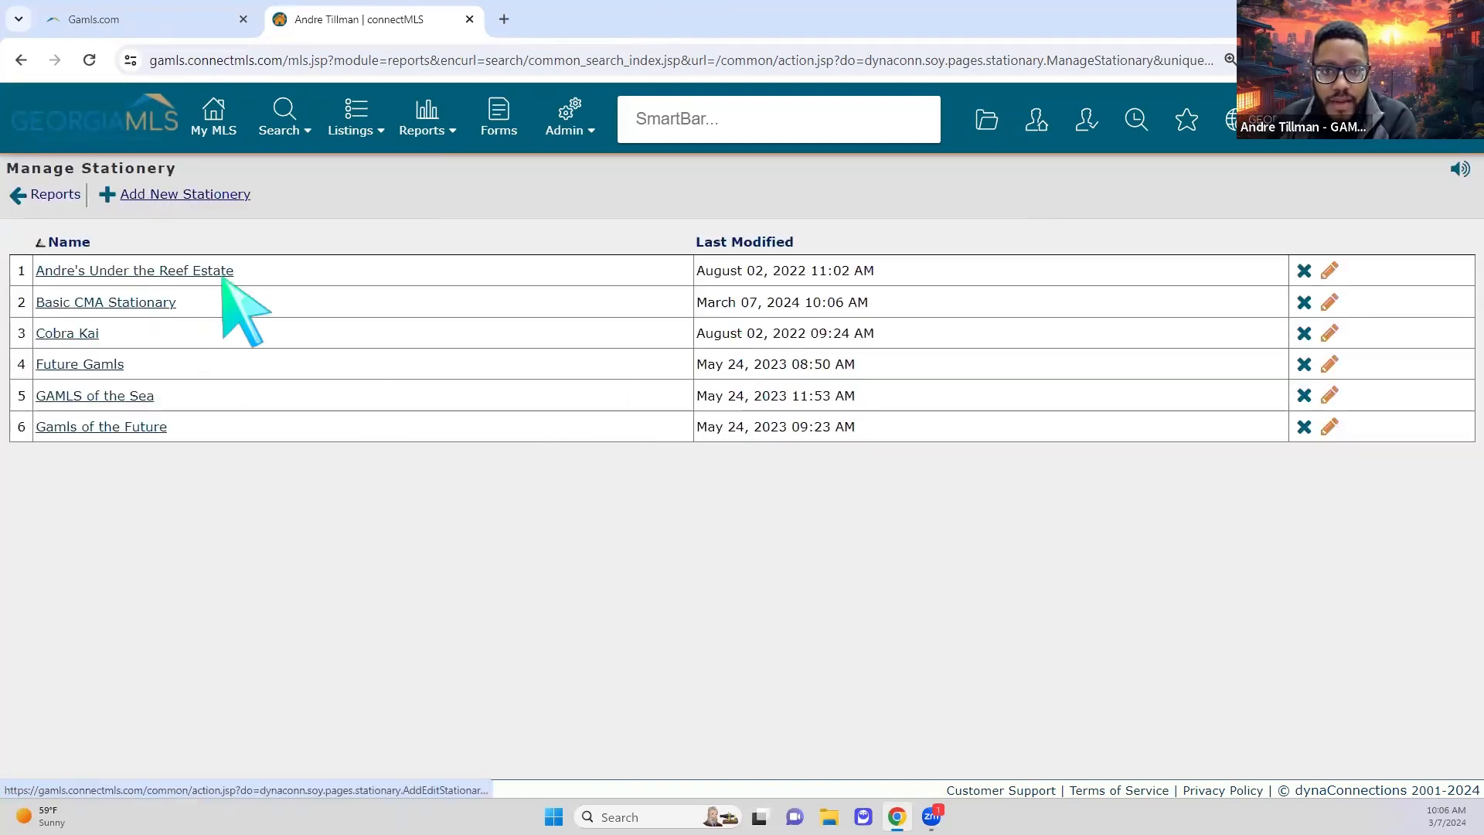
Step: Add another new stationery named 'Basic CMA Stationary 2'
{"action": "left_click", "coordinate": [222, 277]}
{"action": "left_click", "coordinate": [577, 306]}
{"action": "left_click", "coordinate": [669, 341]}
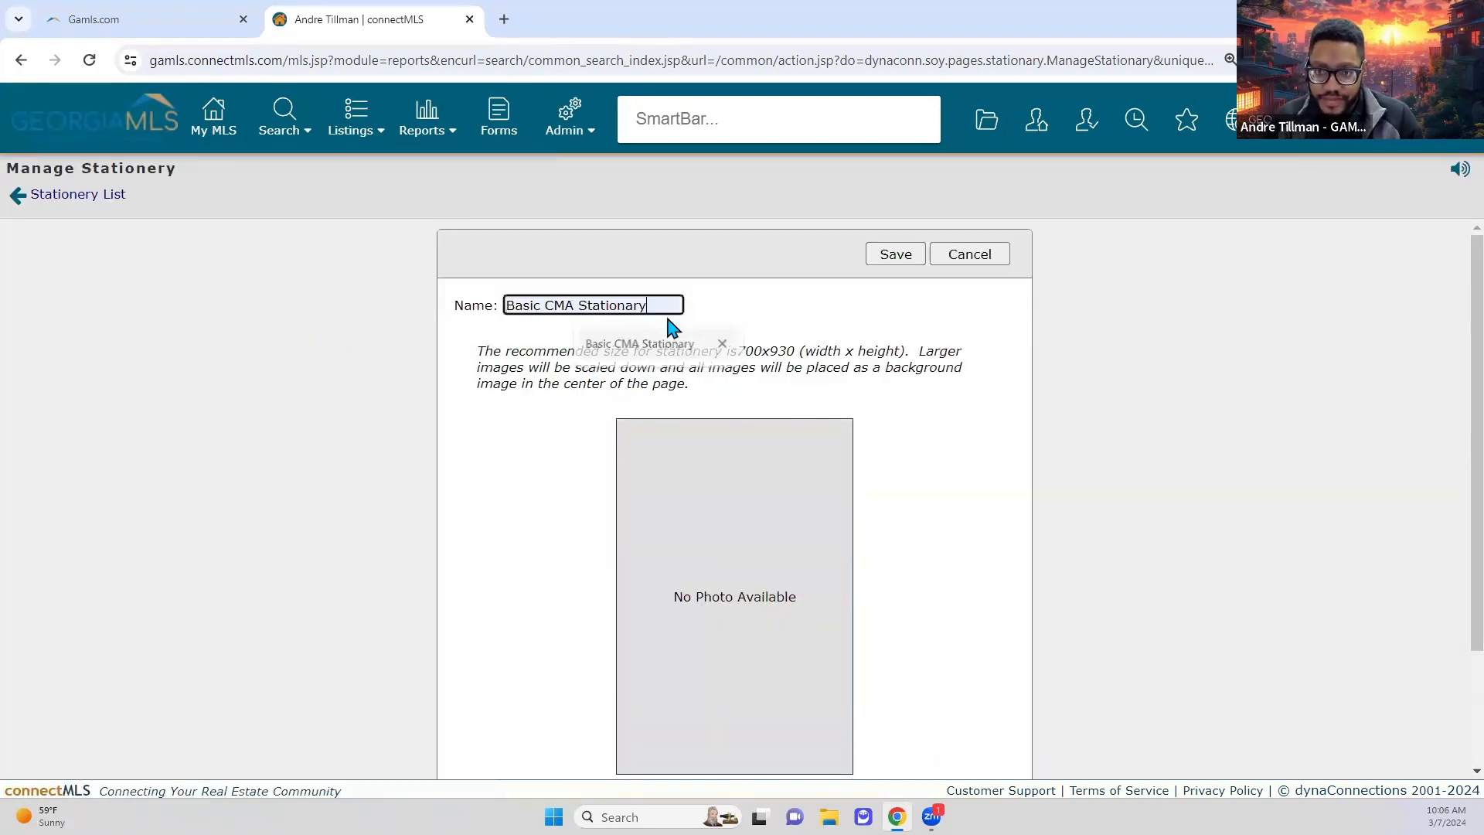
{"action": "type", "text": "2"}
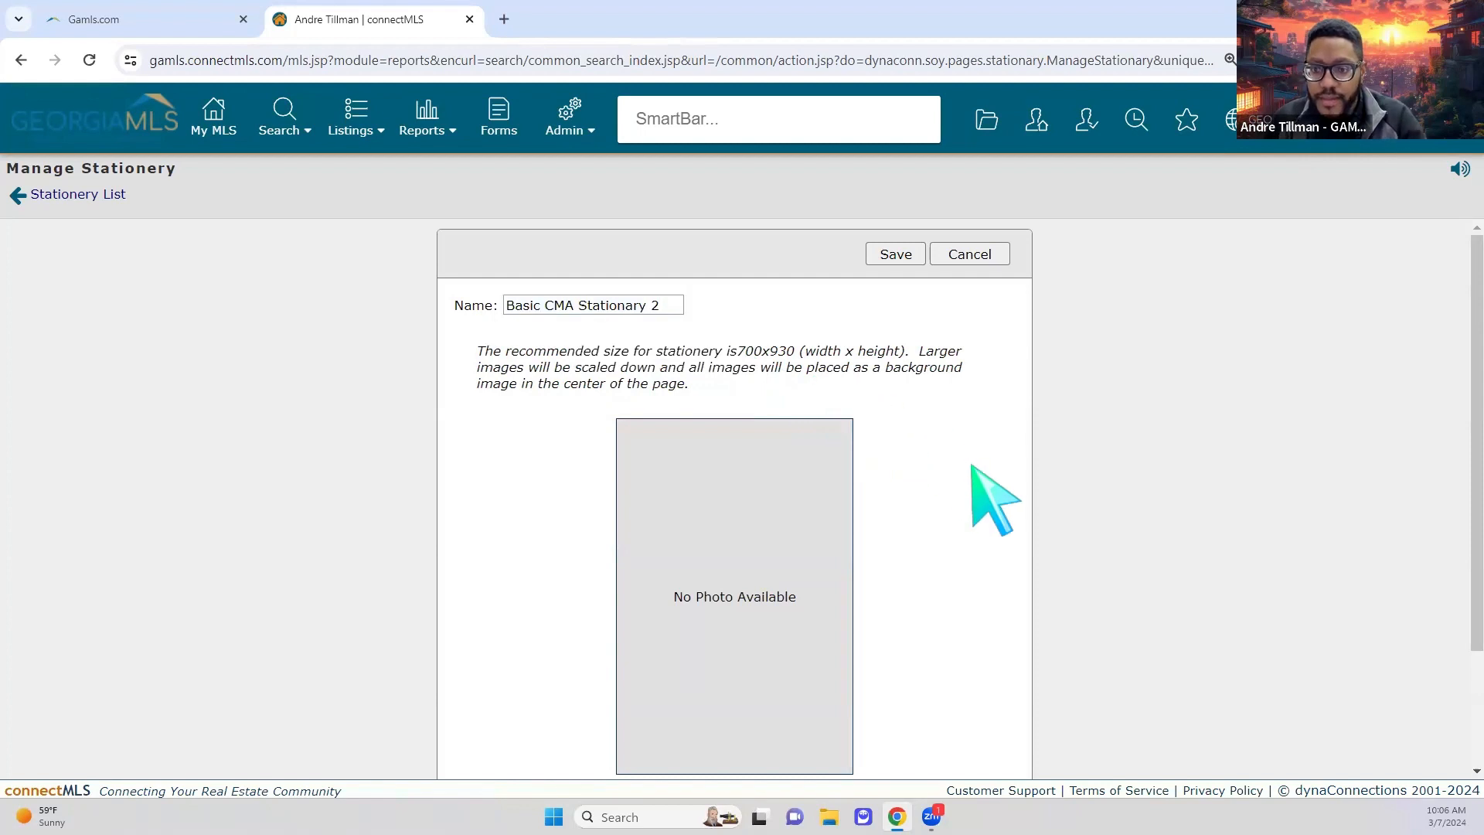
{"action": "scroll", "coordinate": [928, 541], "scroll_direction": "down", "scroll_amount": 2}
Step: Upload GAMLSRECMA1.png as its background image and save the stationery
{"action": "left_click", "coordinate": [632, 641]}
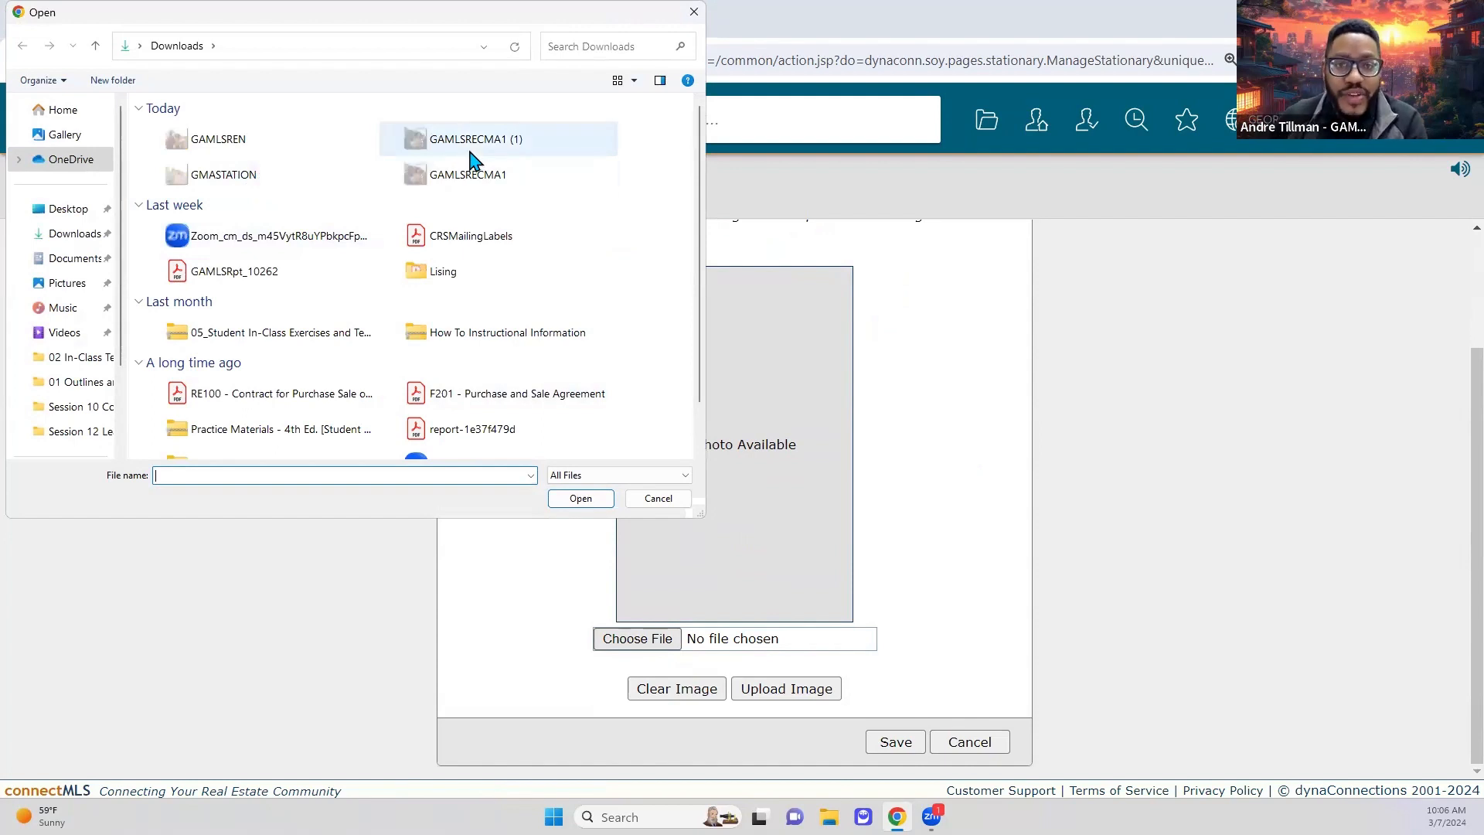
{"action": "left_click", "coordinate": [475, 144]}
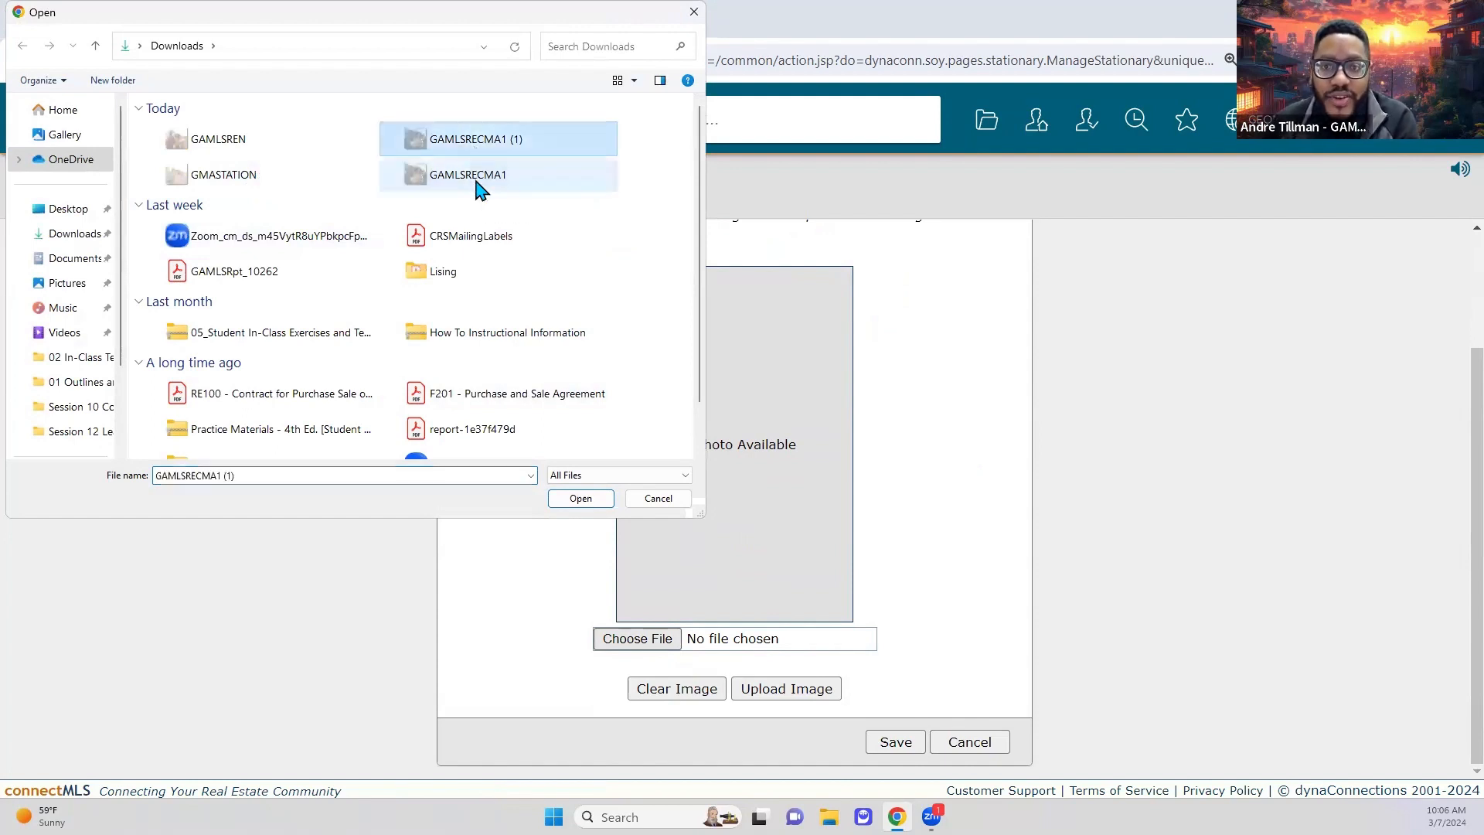
{"action": "double_click", "coordinate": [472, 175]}
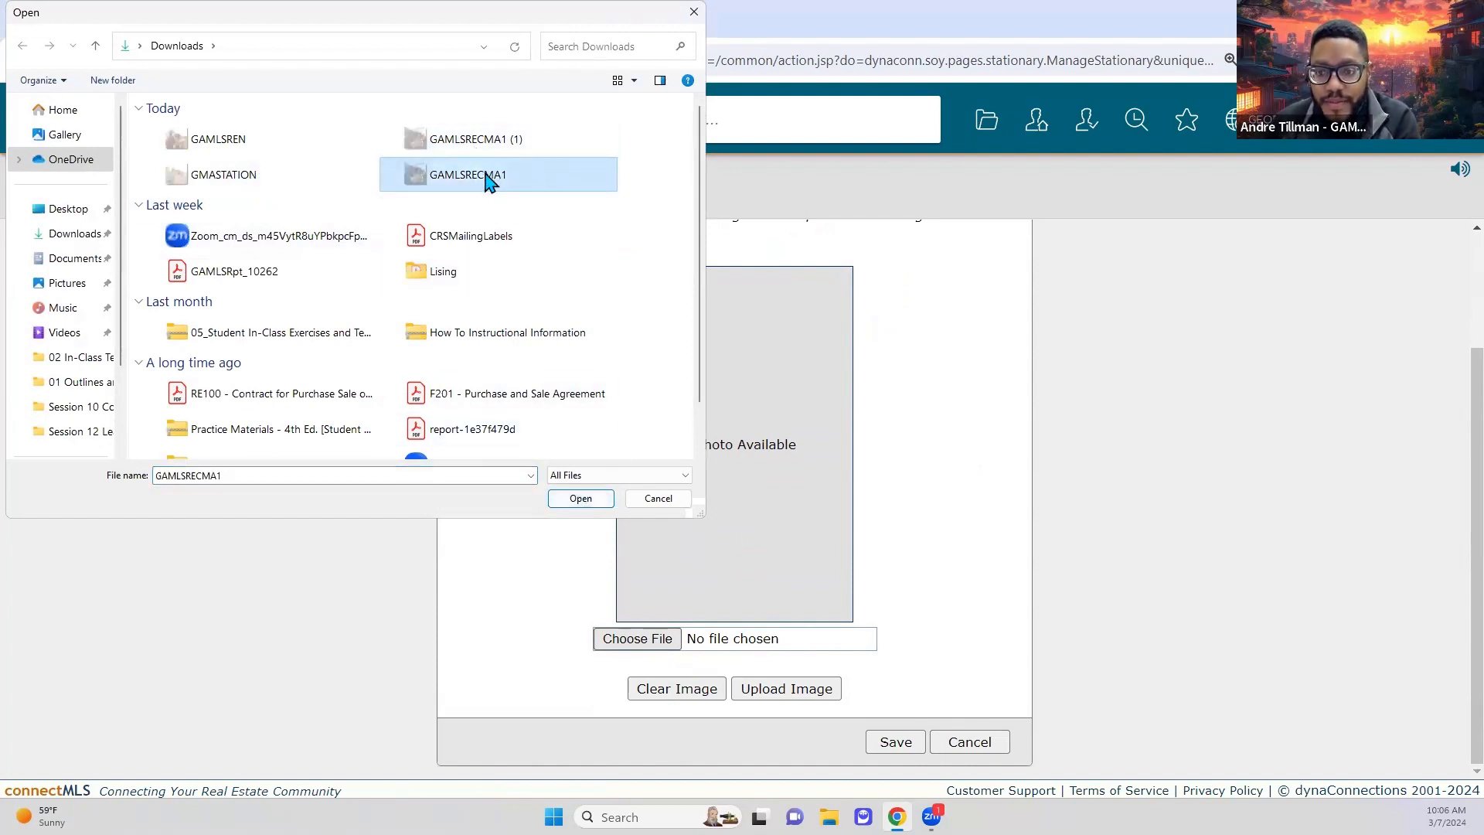
{"action": "left_click", "coordinate": [817, 690]}
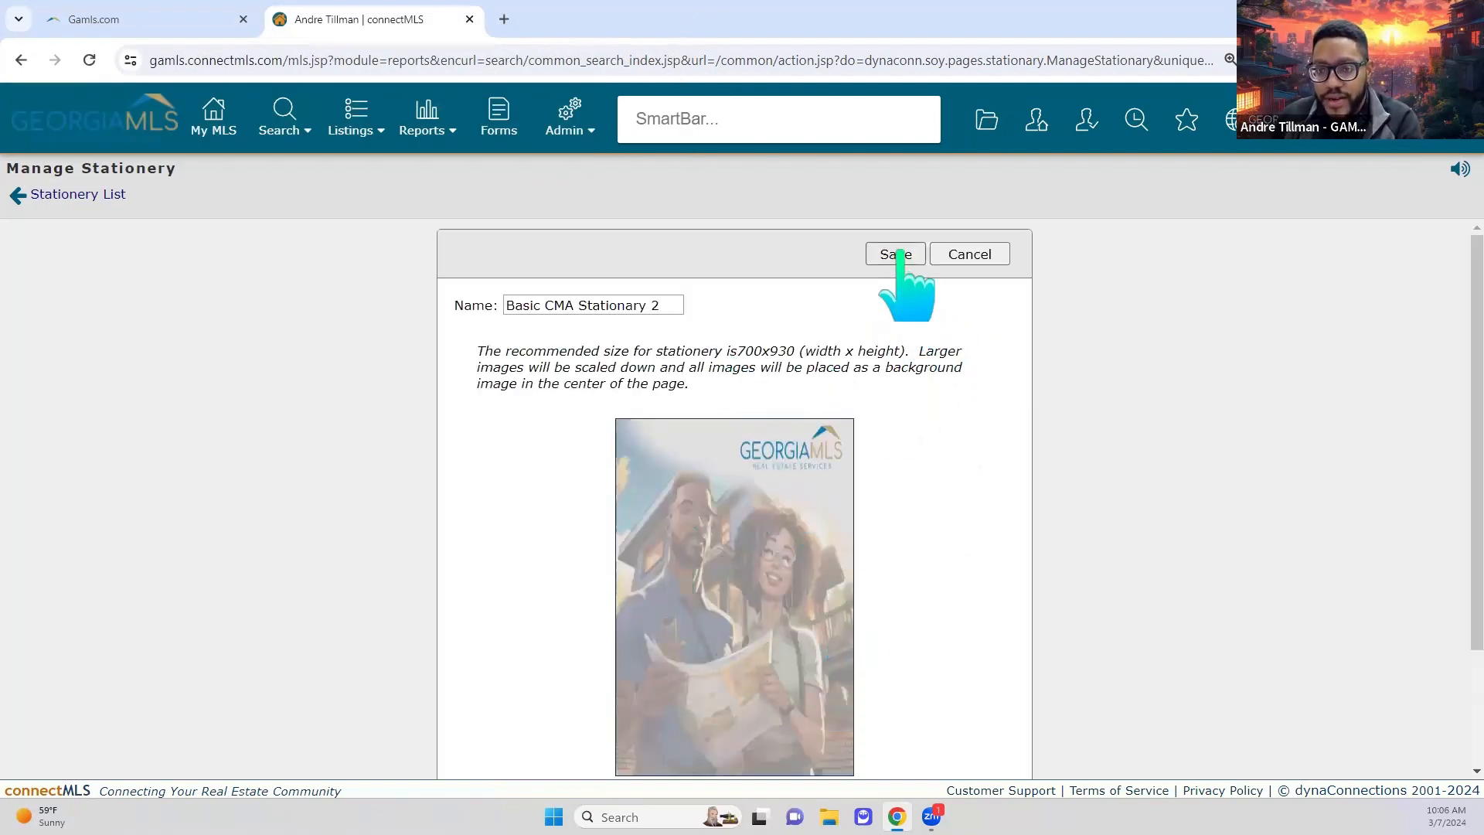
{"action": "left_click", "coordinate": [895, 254]}
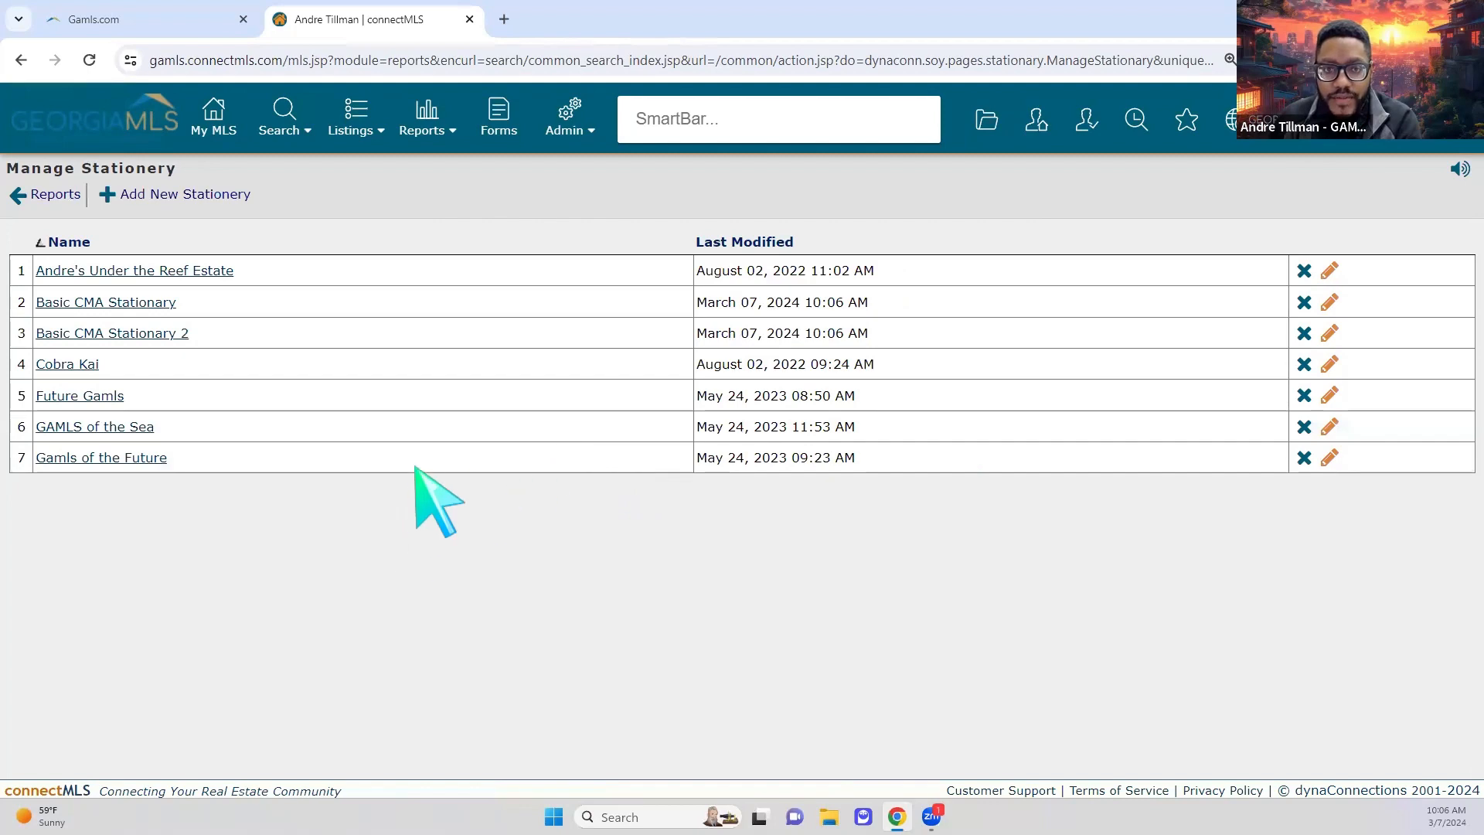
{"action": "left_click", "coordinate": [429, 123]}
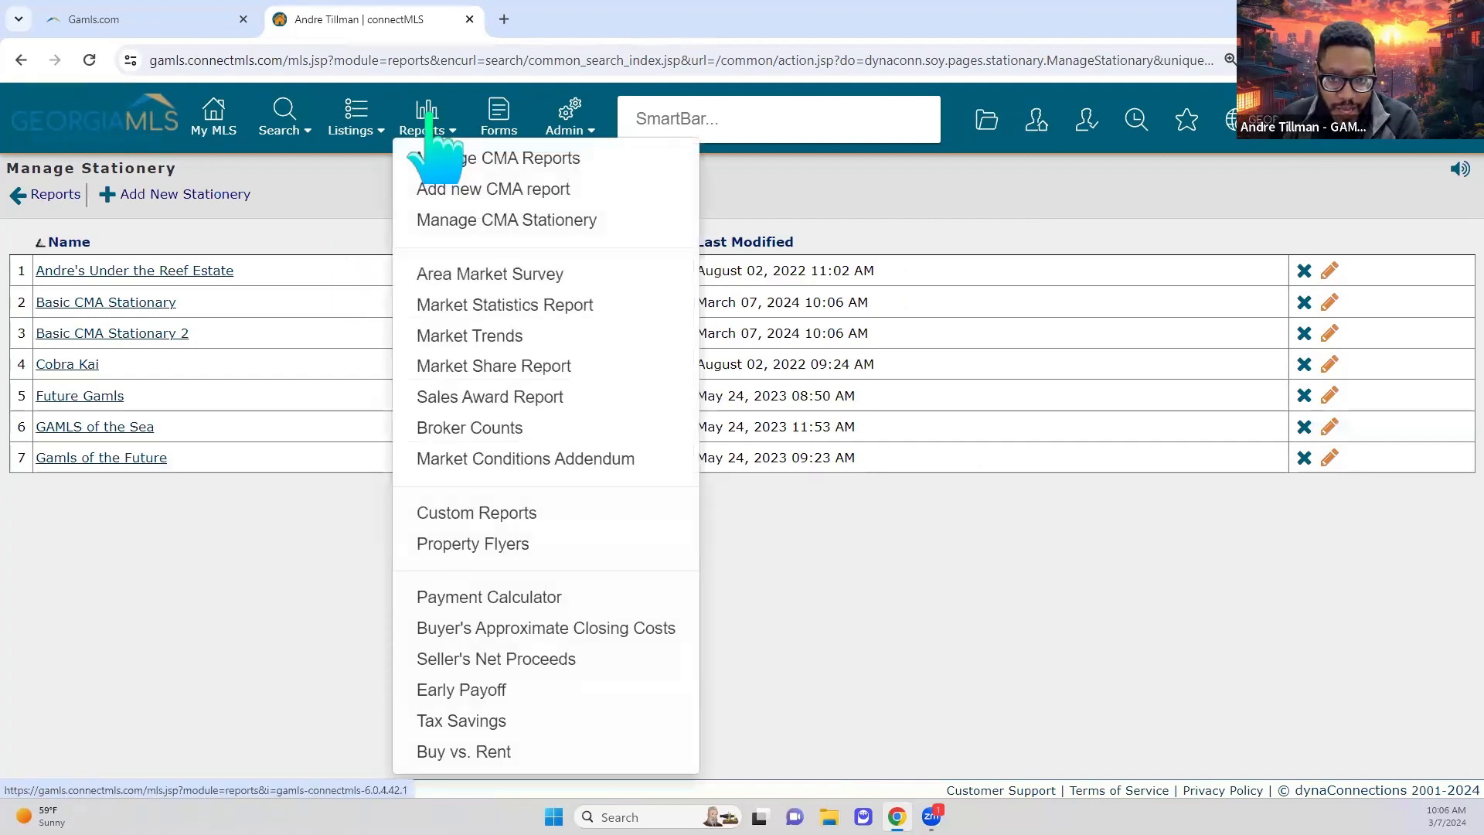
Step: Return to the Reports page and zoom the page display out to 110%
{"action": "left_click", "coordinate": [427, 117]}
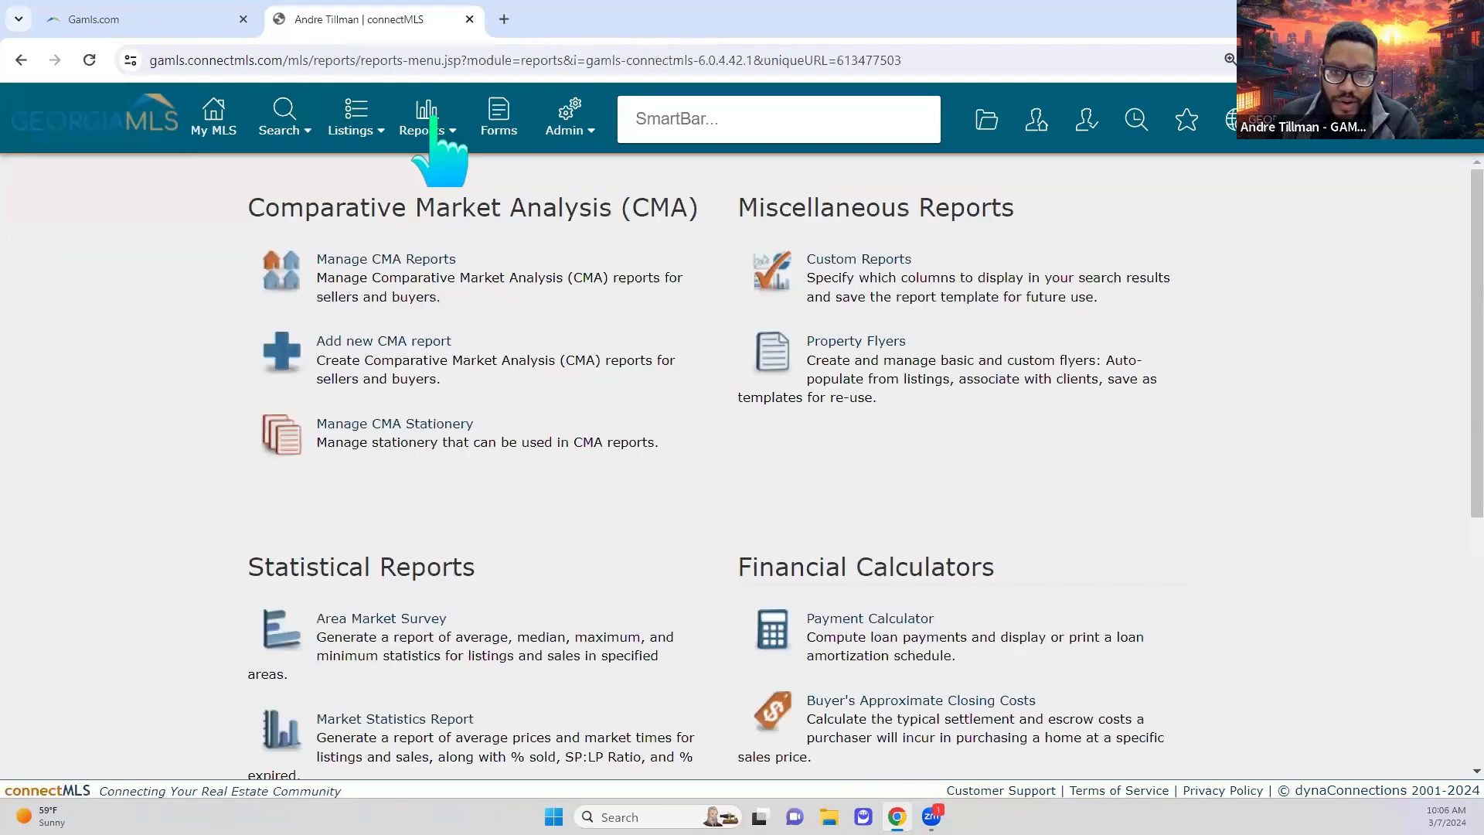
{"action": "mouse_move", "coordinate": [451, 117]}
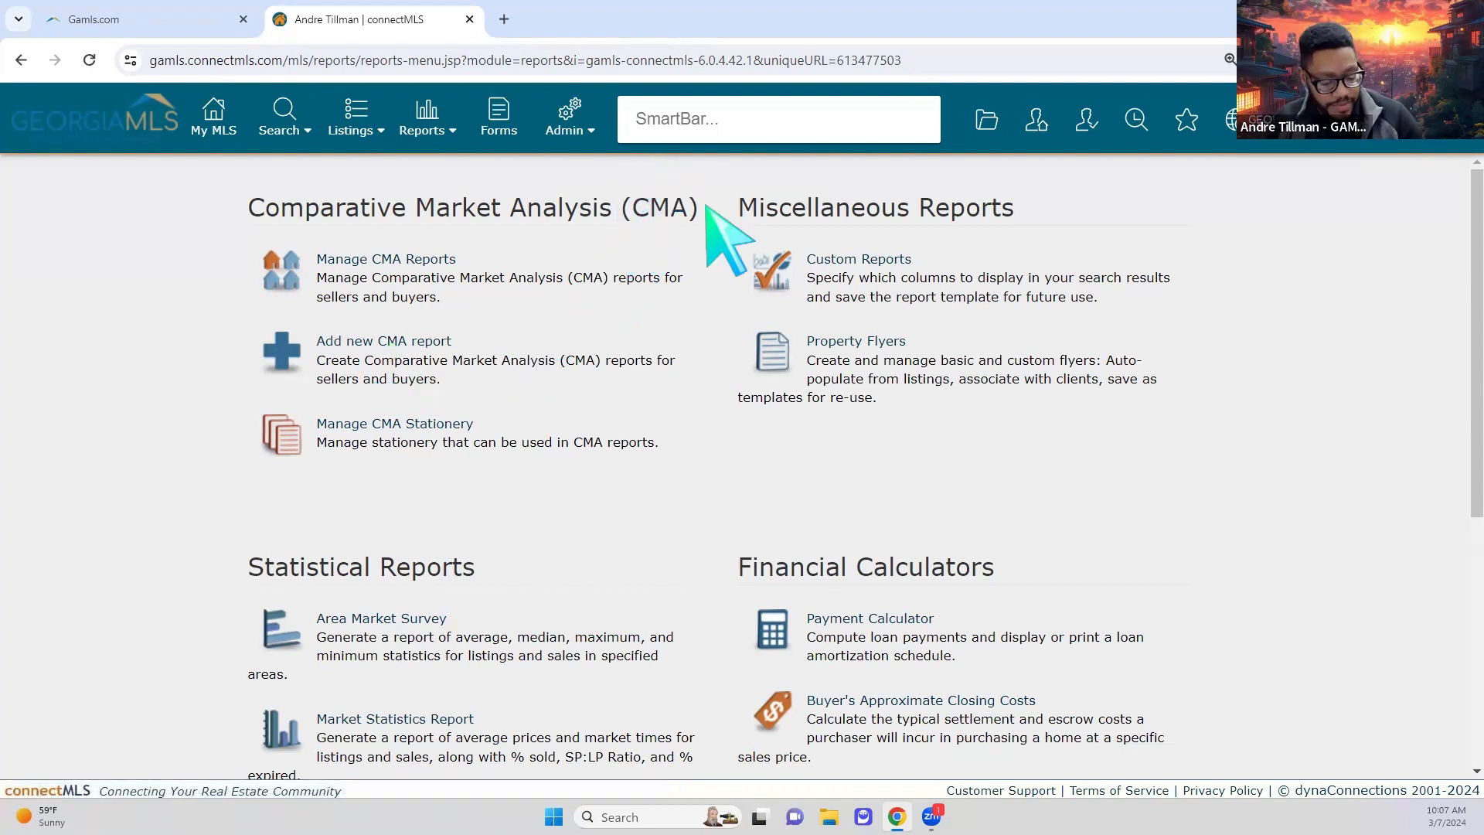
{"action": "key", "text": "ctrl+minus"}
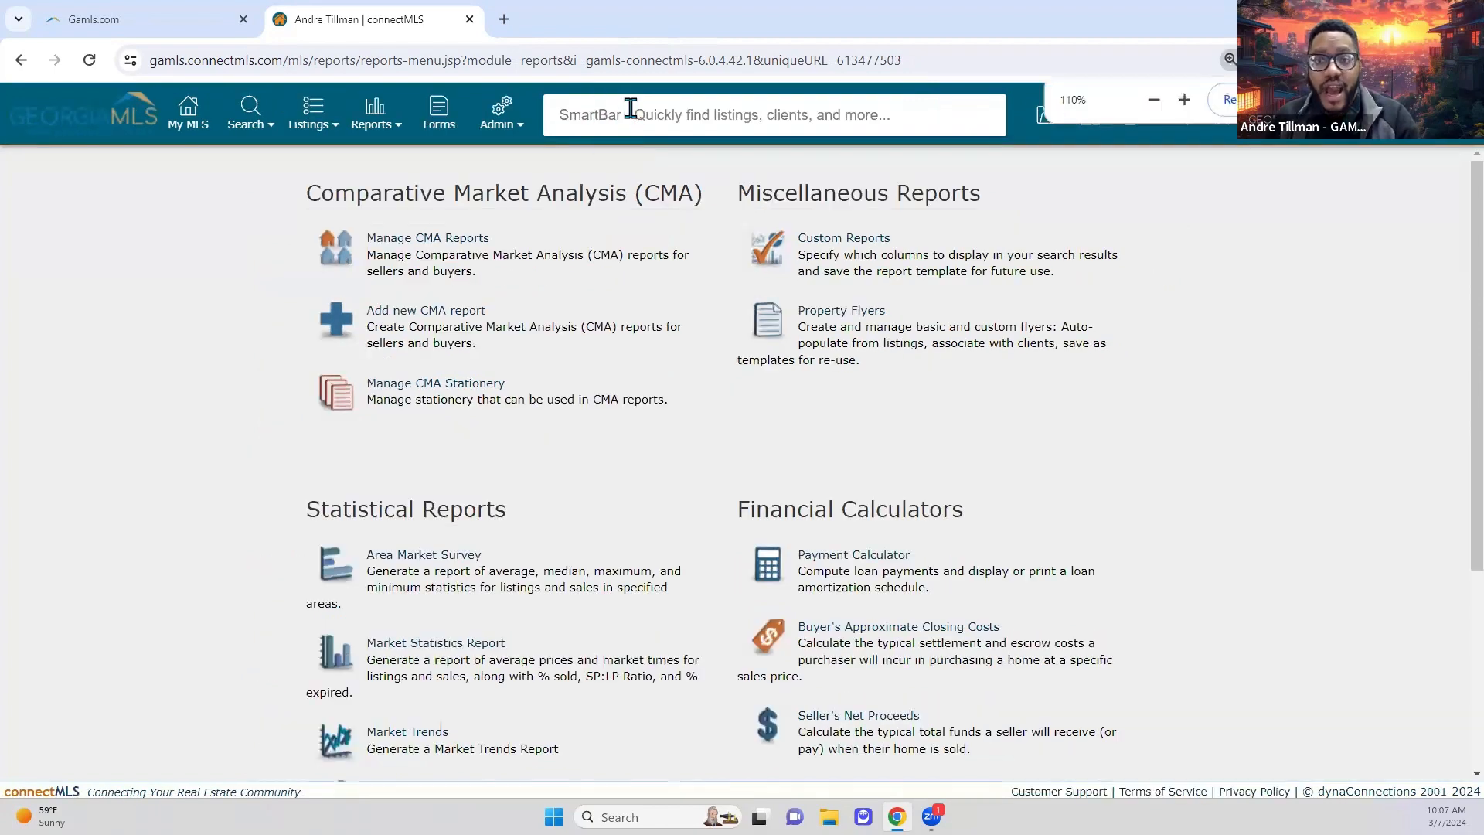
{"action": "left_click", "coordinate": [631, 108]}
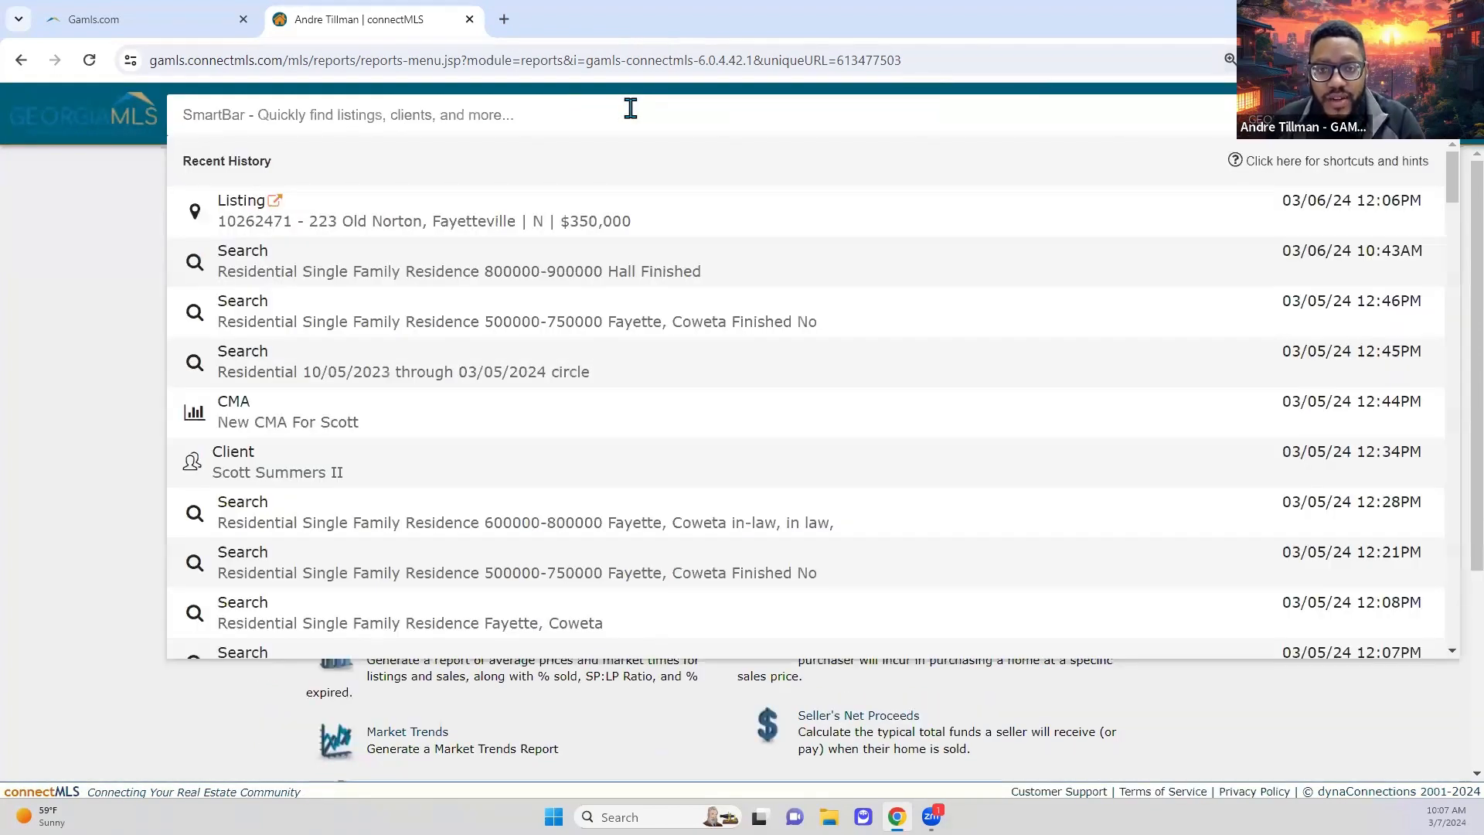
{"action": "left_click", "coordinate": [727, 223]}
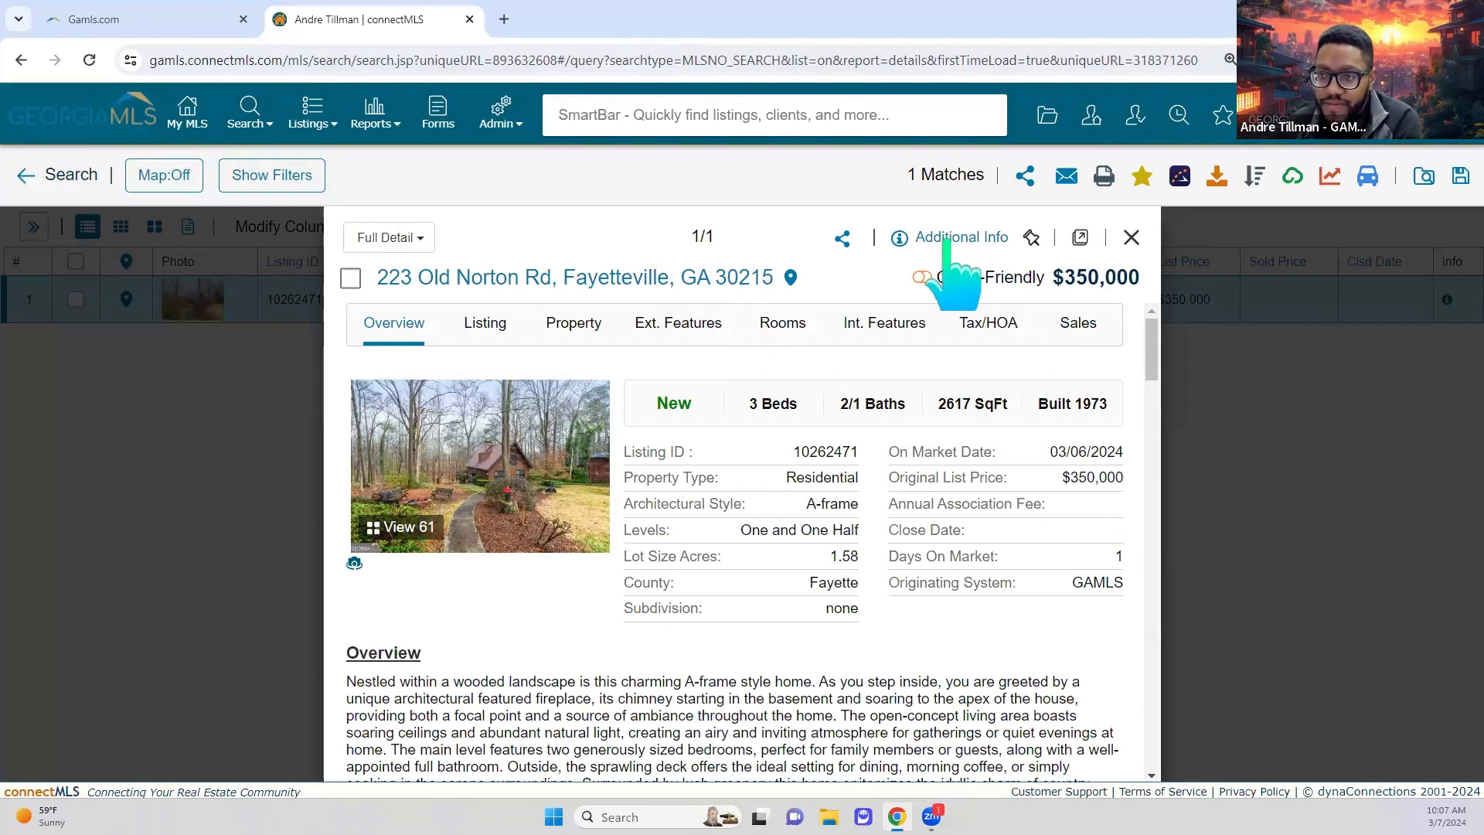
{"action": "left_click", "coordinate": [956, 238]}
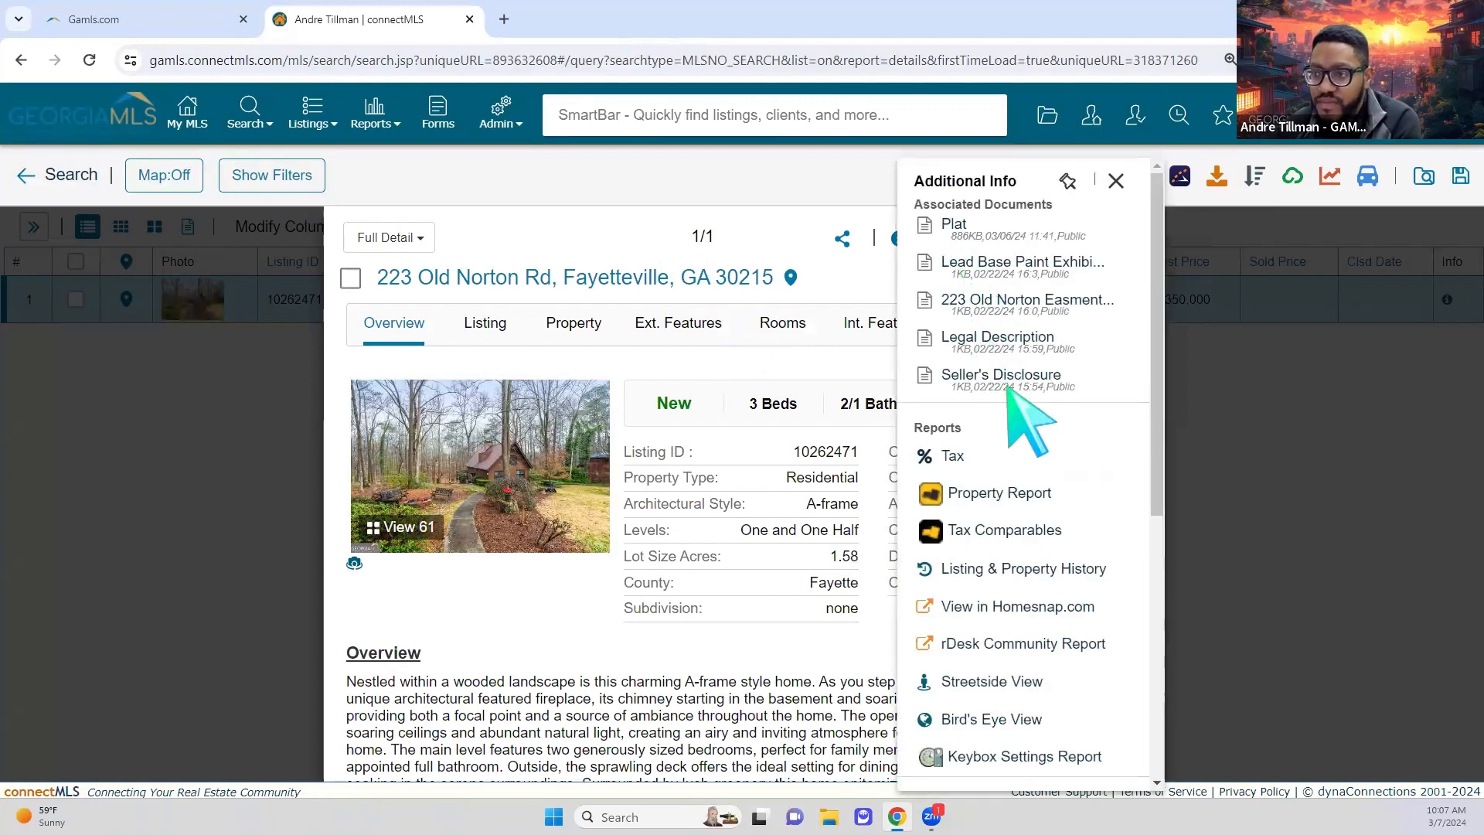
{"action": "scroll", "coordinate": [1054, 474], "scroll_direction": "down", "scroll_amount": 4}
{"action": "scroll", "coordinate": [1053, 442], "scroll_direction": "down", "scroll_amount": 3}
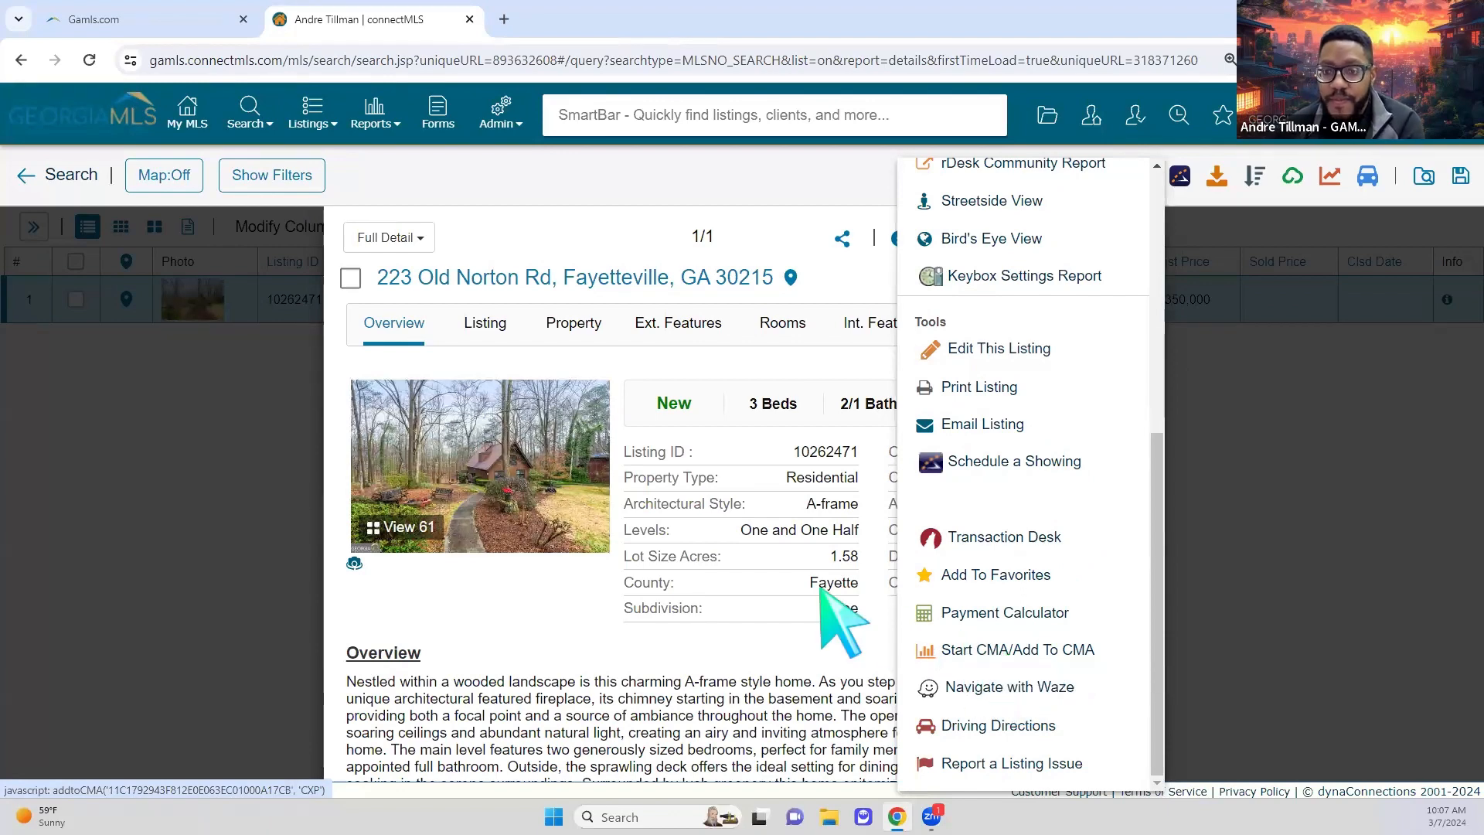
{"action": "left_click", "coordinate": [636, 550]}
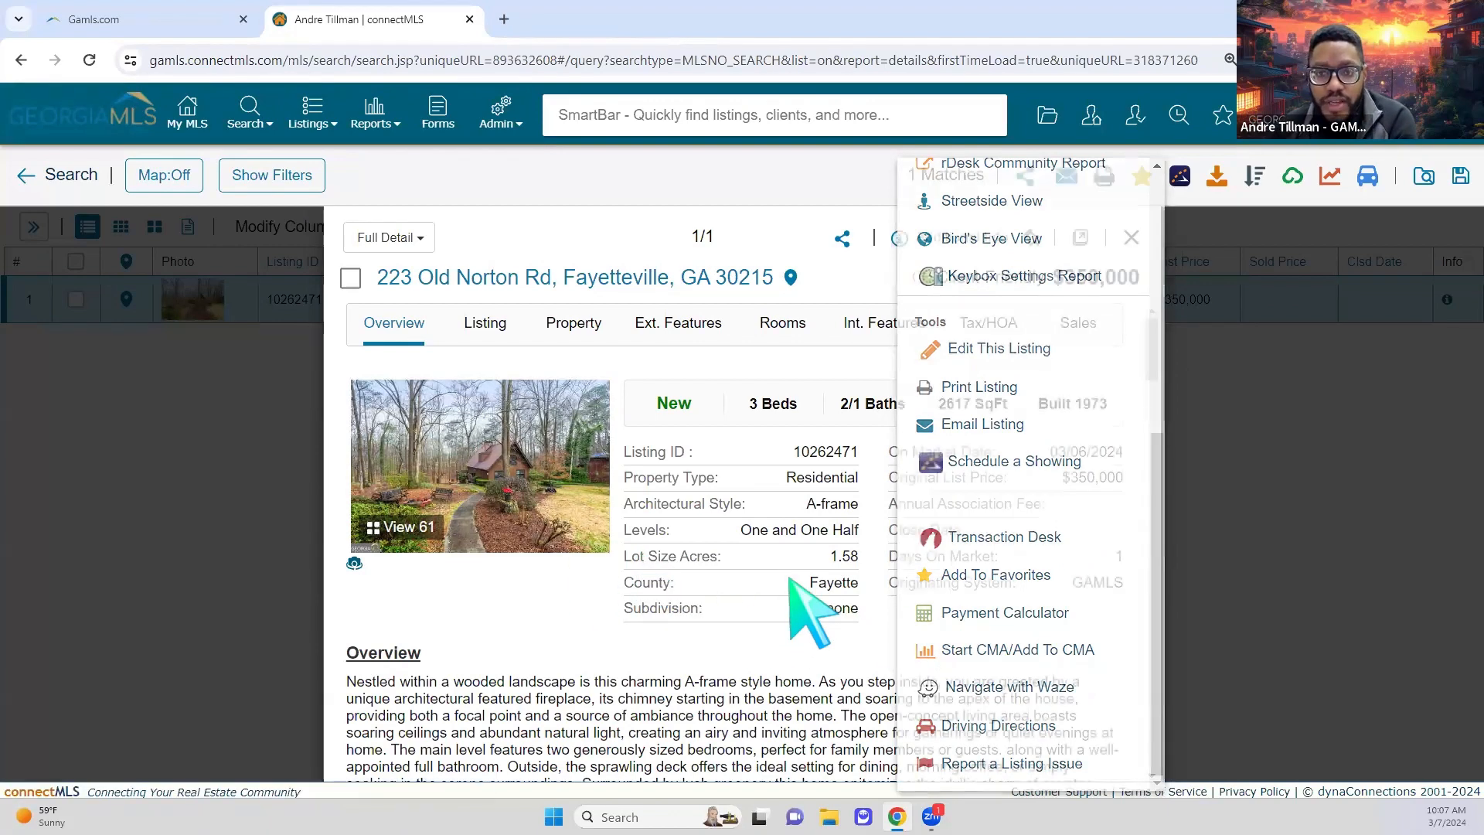
{"action": "left_click", "coordinate": [373, 120]}
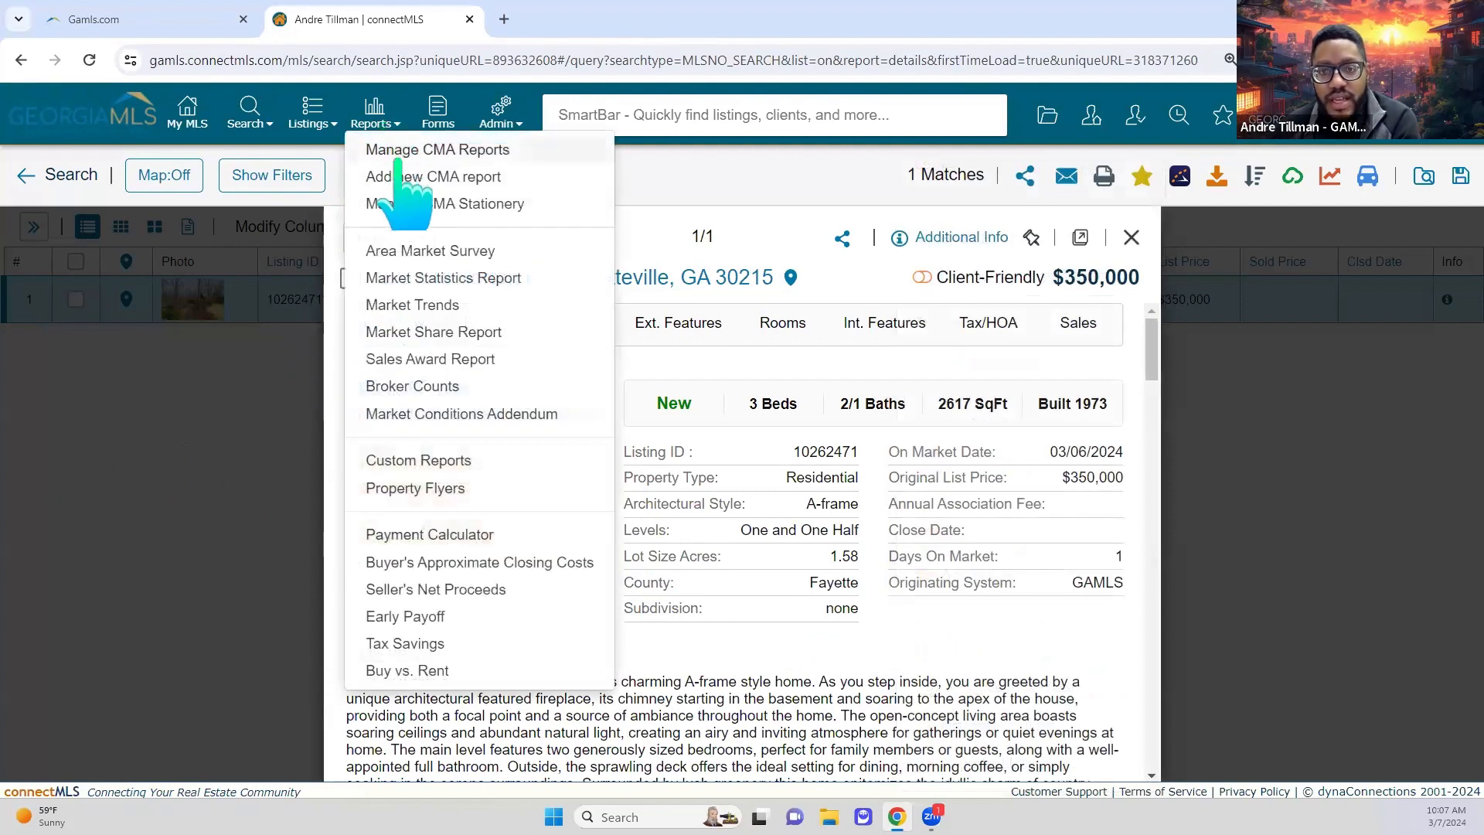
Step: Start a new CMA report with a description for the client and Residential property type
{"action": "left_click", "coordinate": [548, 181]}
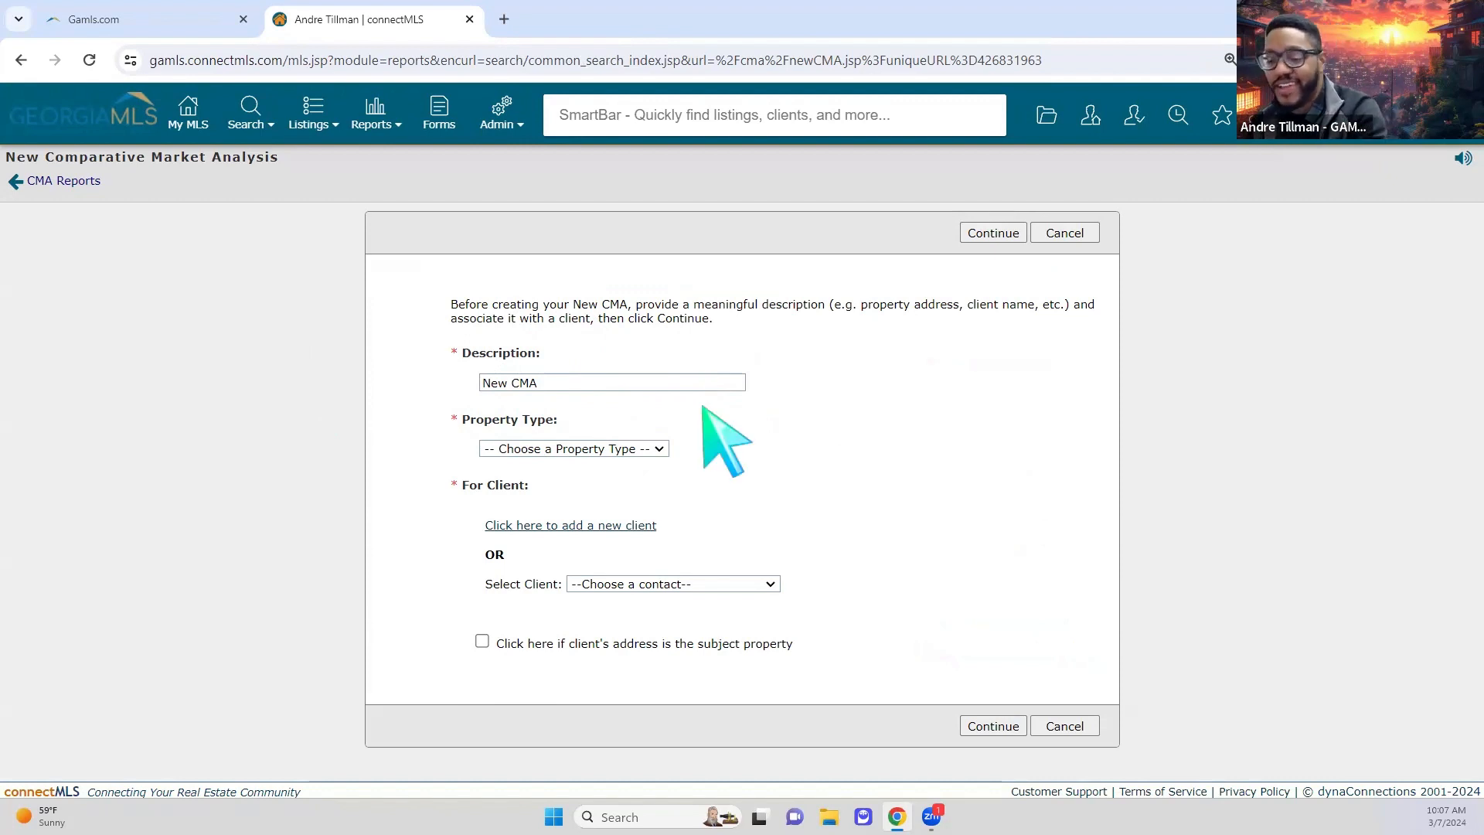
{"action": "left_click", "coordinate": [593, 382]}
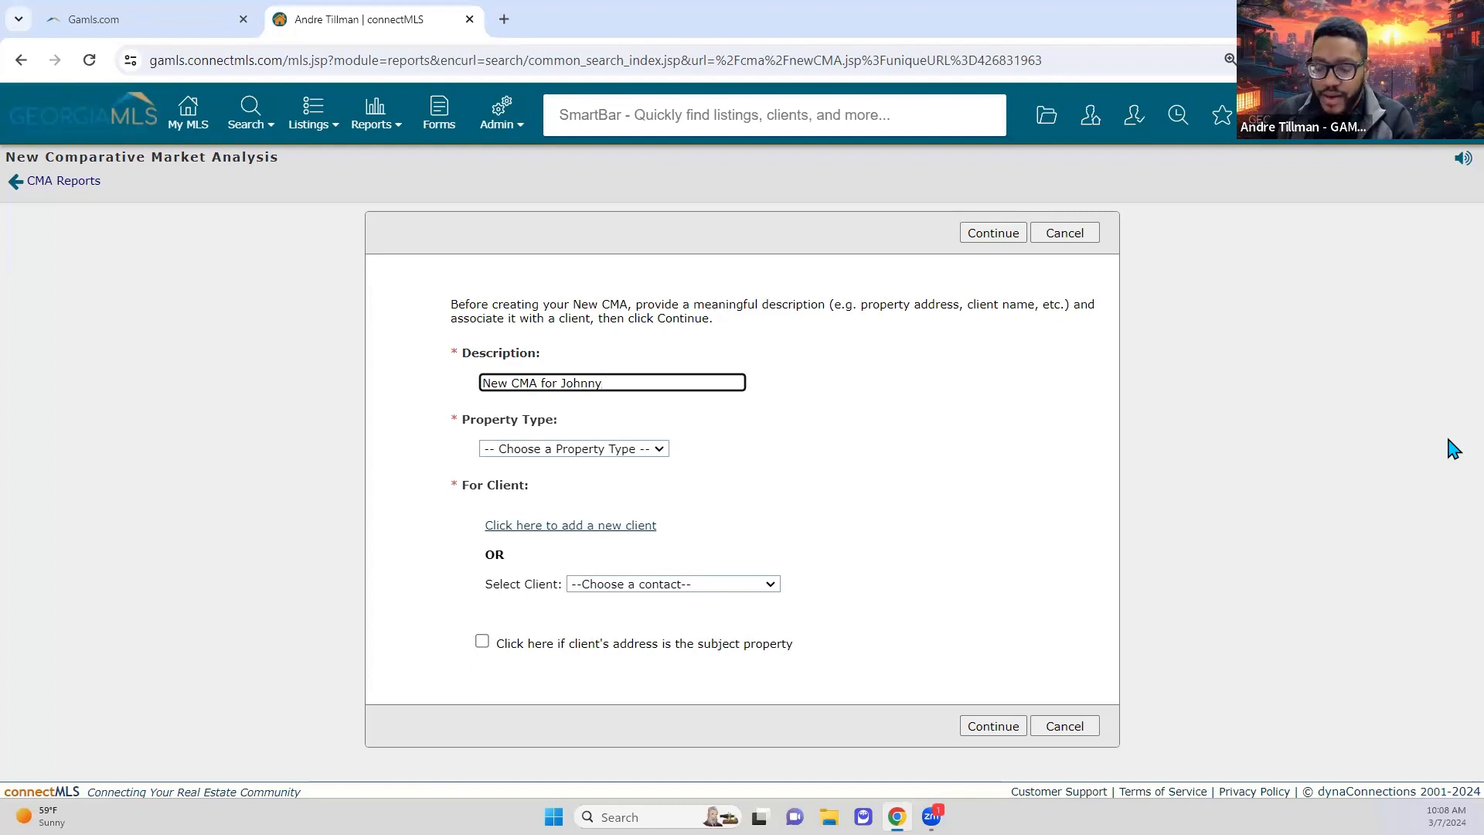
{"action": "left_click", "coordinate": [765, 408]}
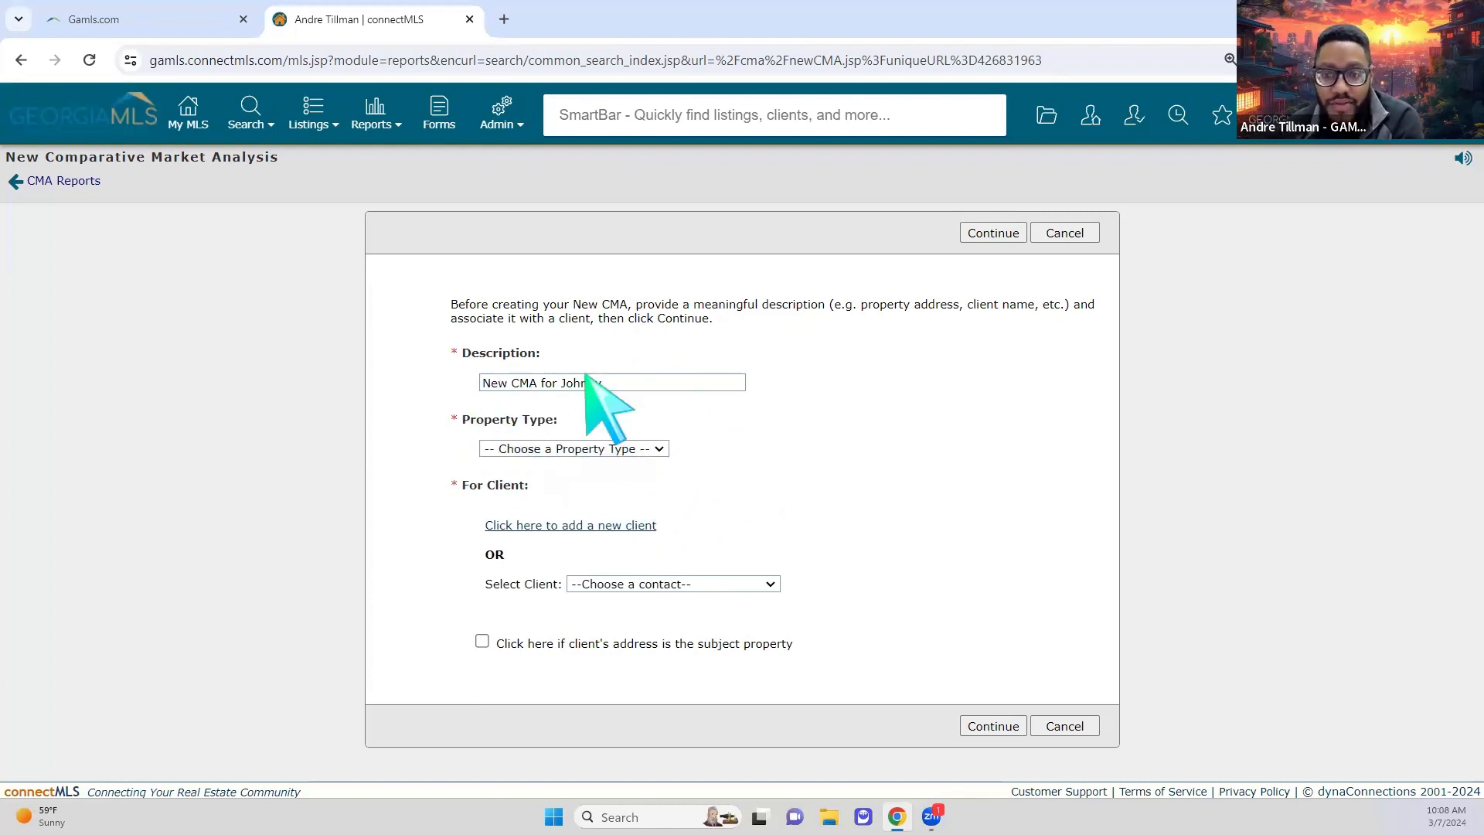
{"action": "left_click", "coordinate": [607, 448]}
{"action": "left_click", "coordinate": [605, 481]}
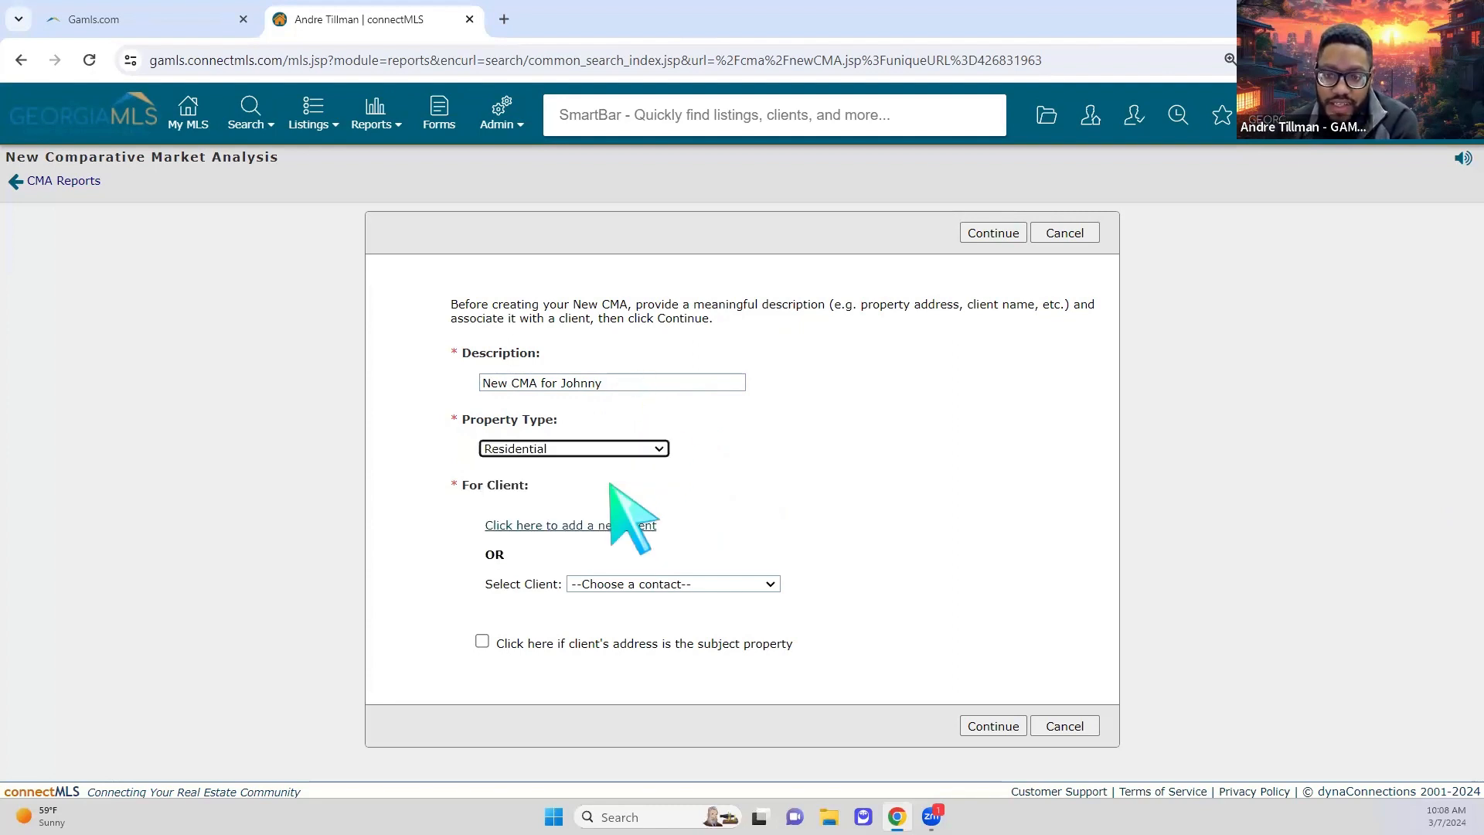
{"action": "left_click", "coordinate": [423, 556]}
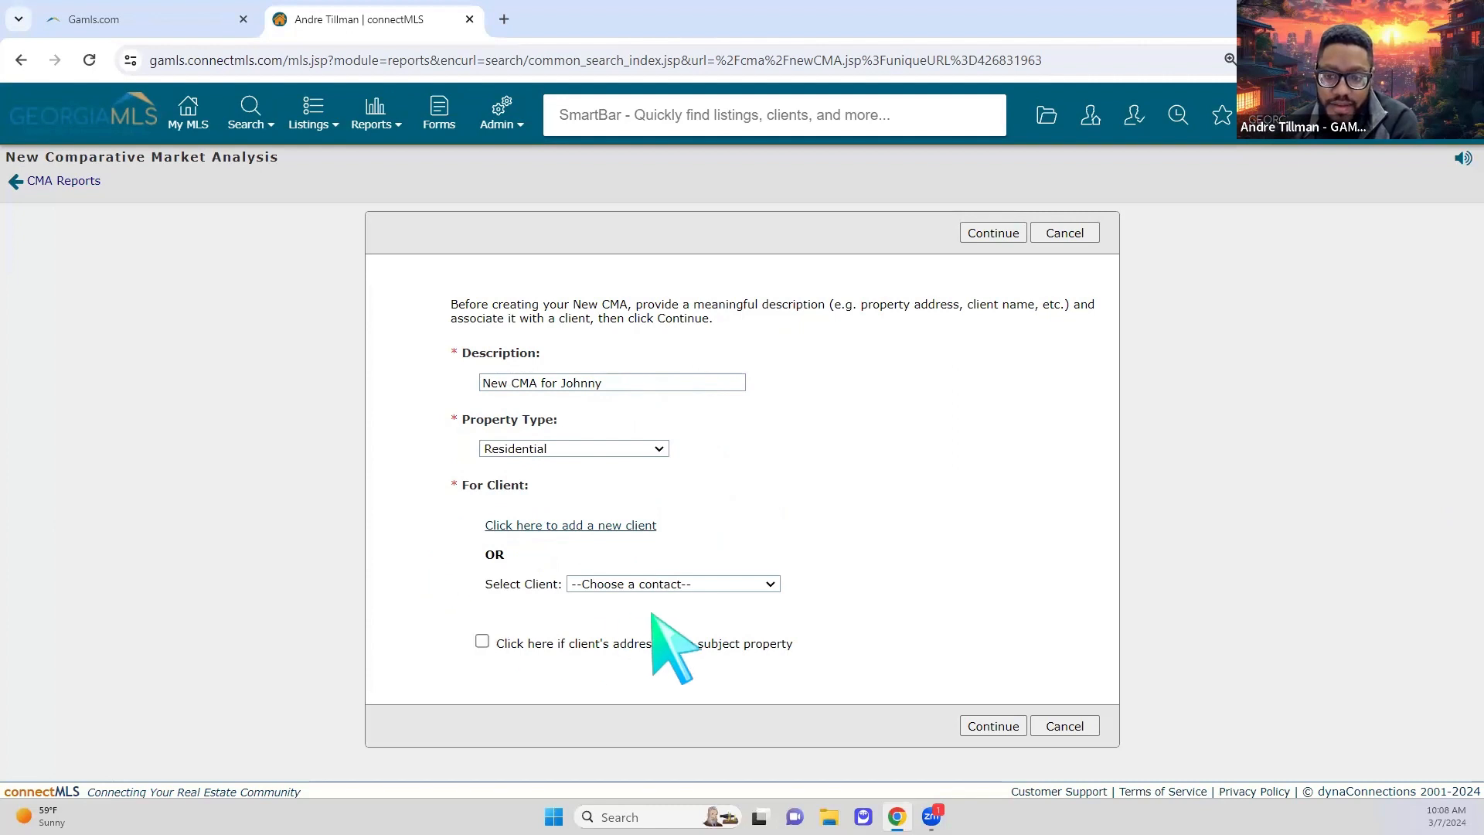
Step: Choose an existing contact from the Select Client dropdown as the CMA's client
{"action": "left_click", "coordinate": [583, 529]}
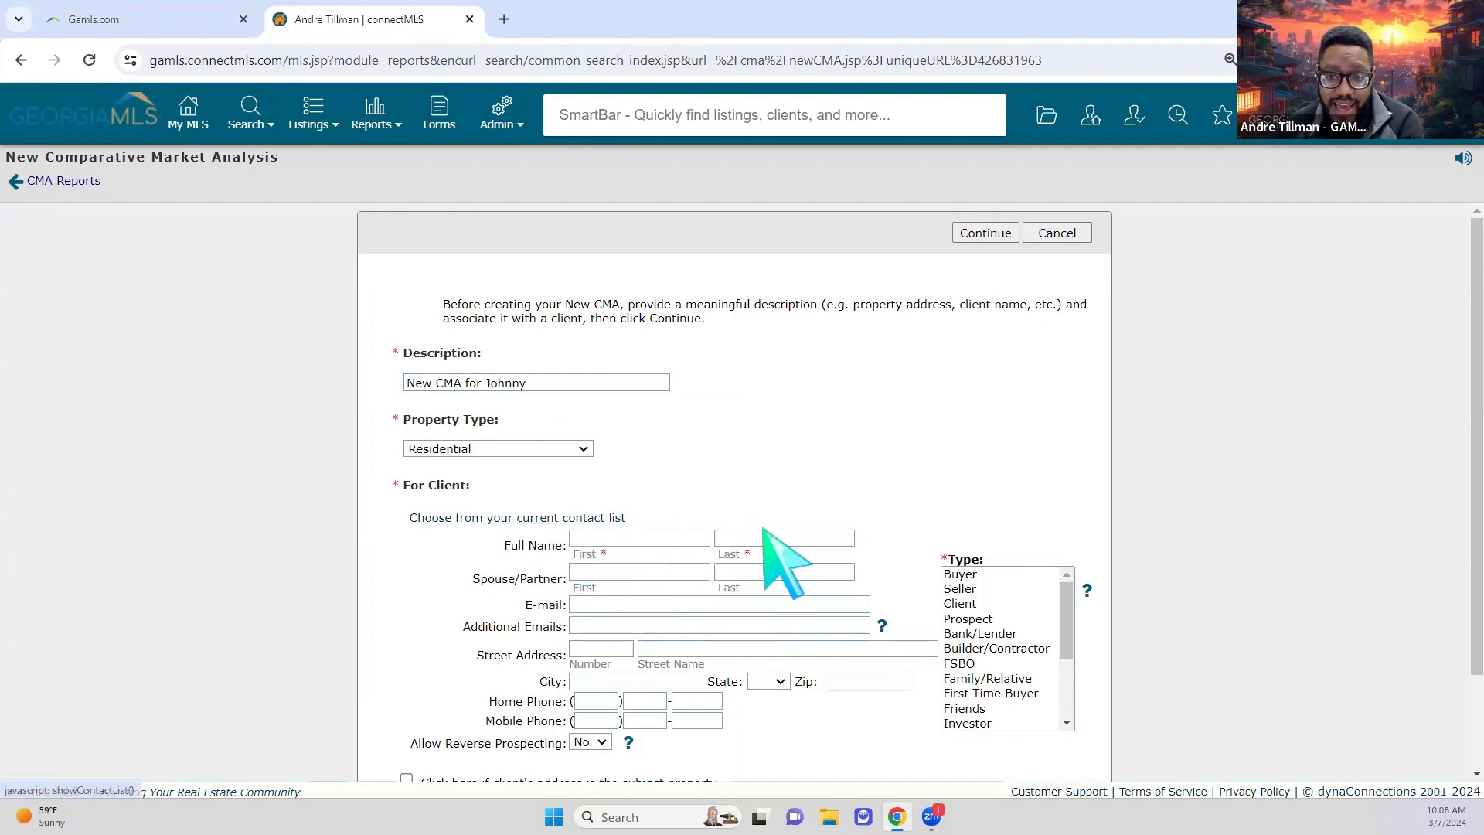
{"action": "scroll", "coordinate": [835, 557], "scroll_direction": "down", "scroll_amount": 2}
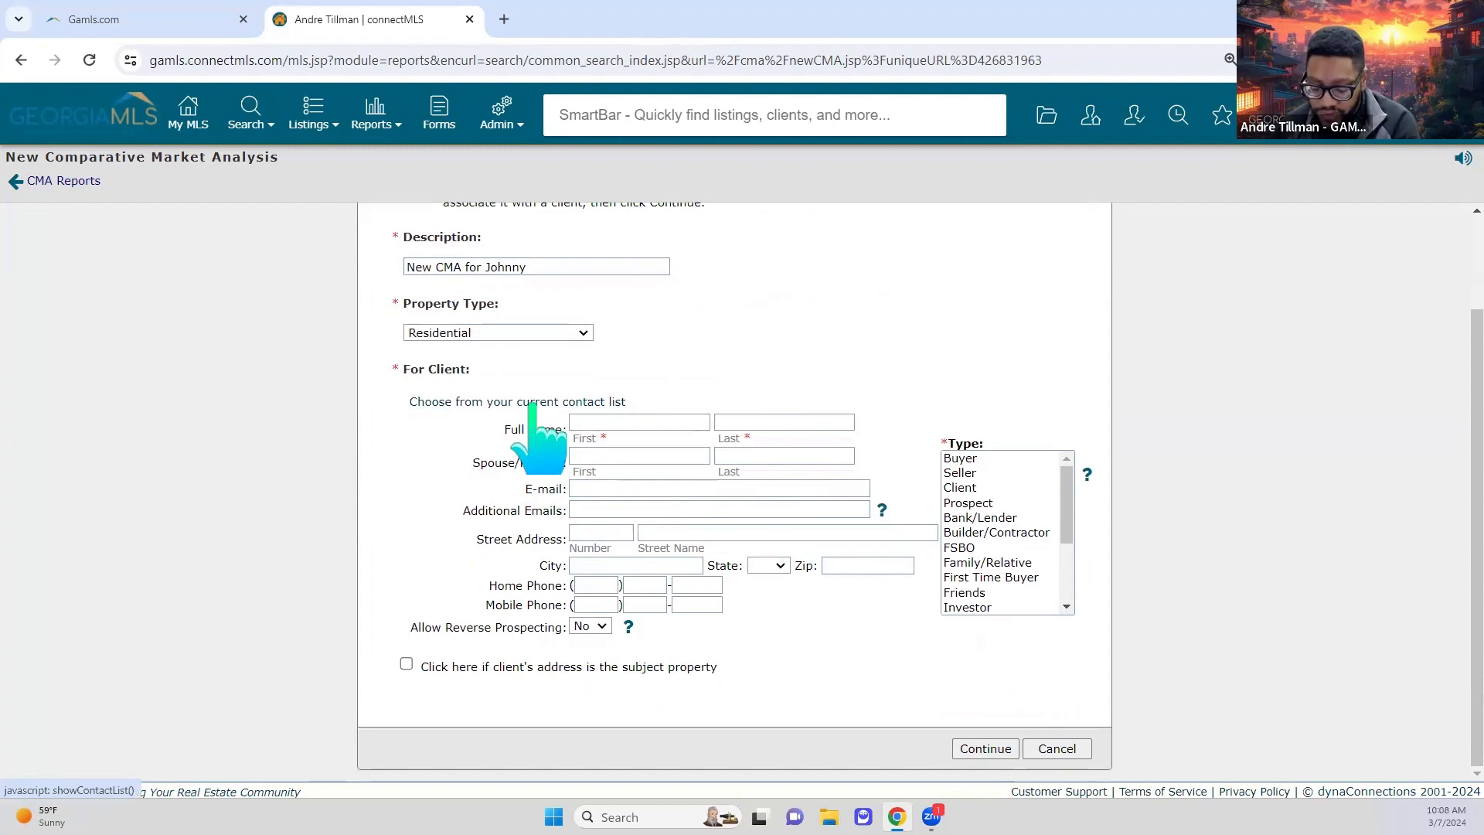
{"action": "left_click", "coordinate": [533, 403]}
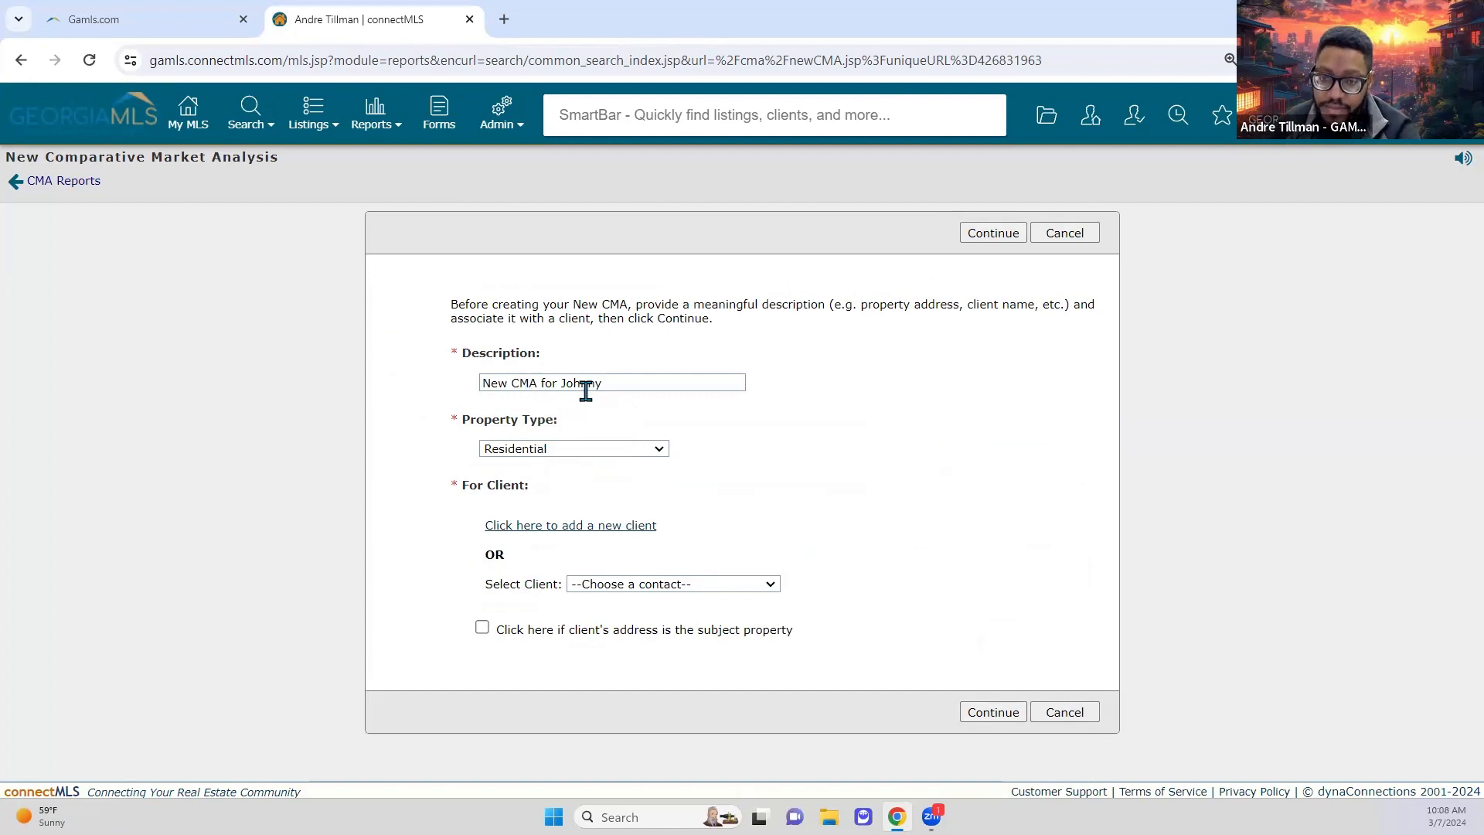
{"action": "left_click", "coordinate": [726, 584]}
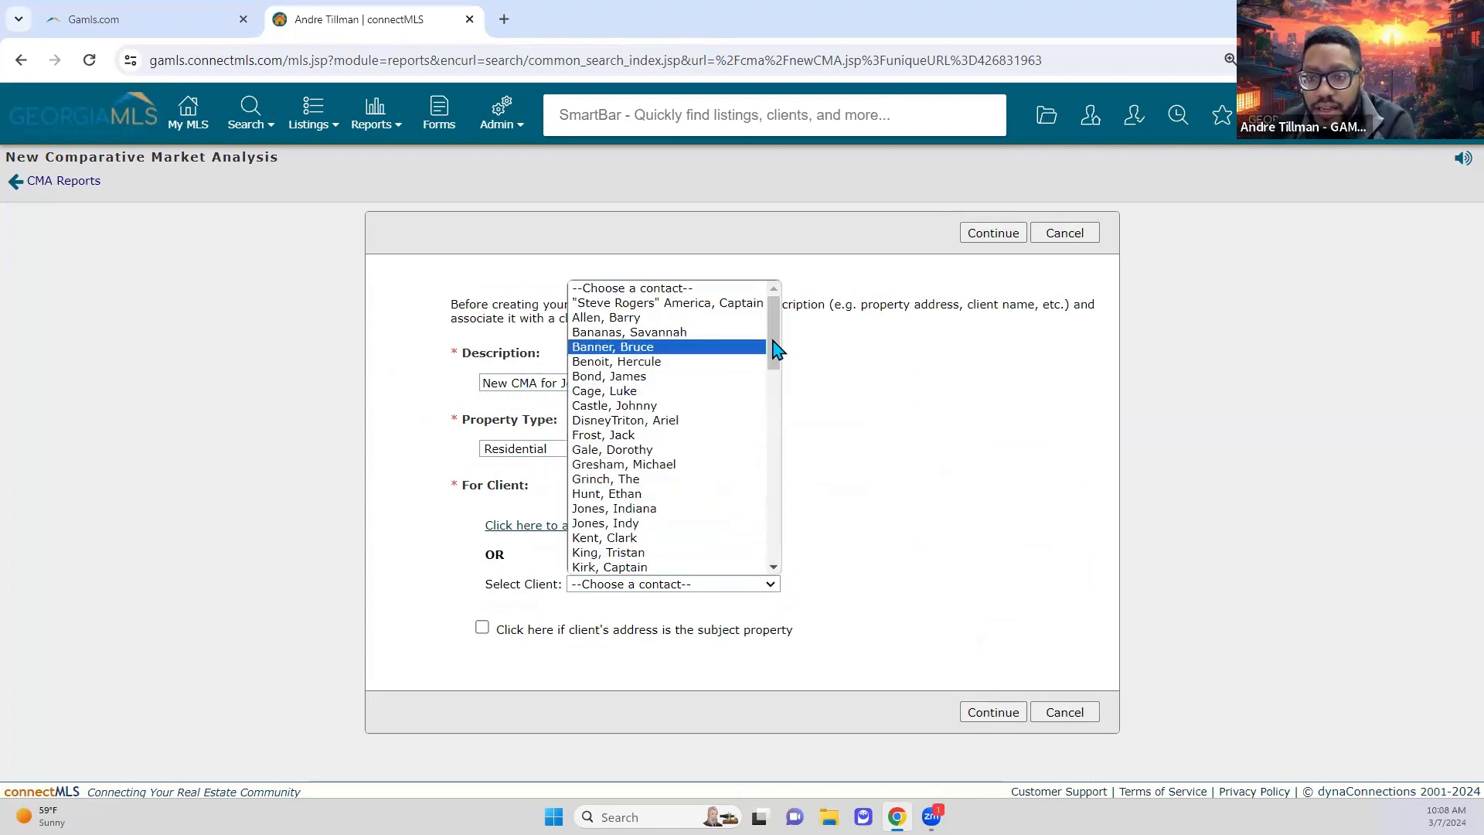
{"action": "left_click_drag", "start_coordinate": [771, 354], "coordinate": [774, 490]}
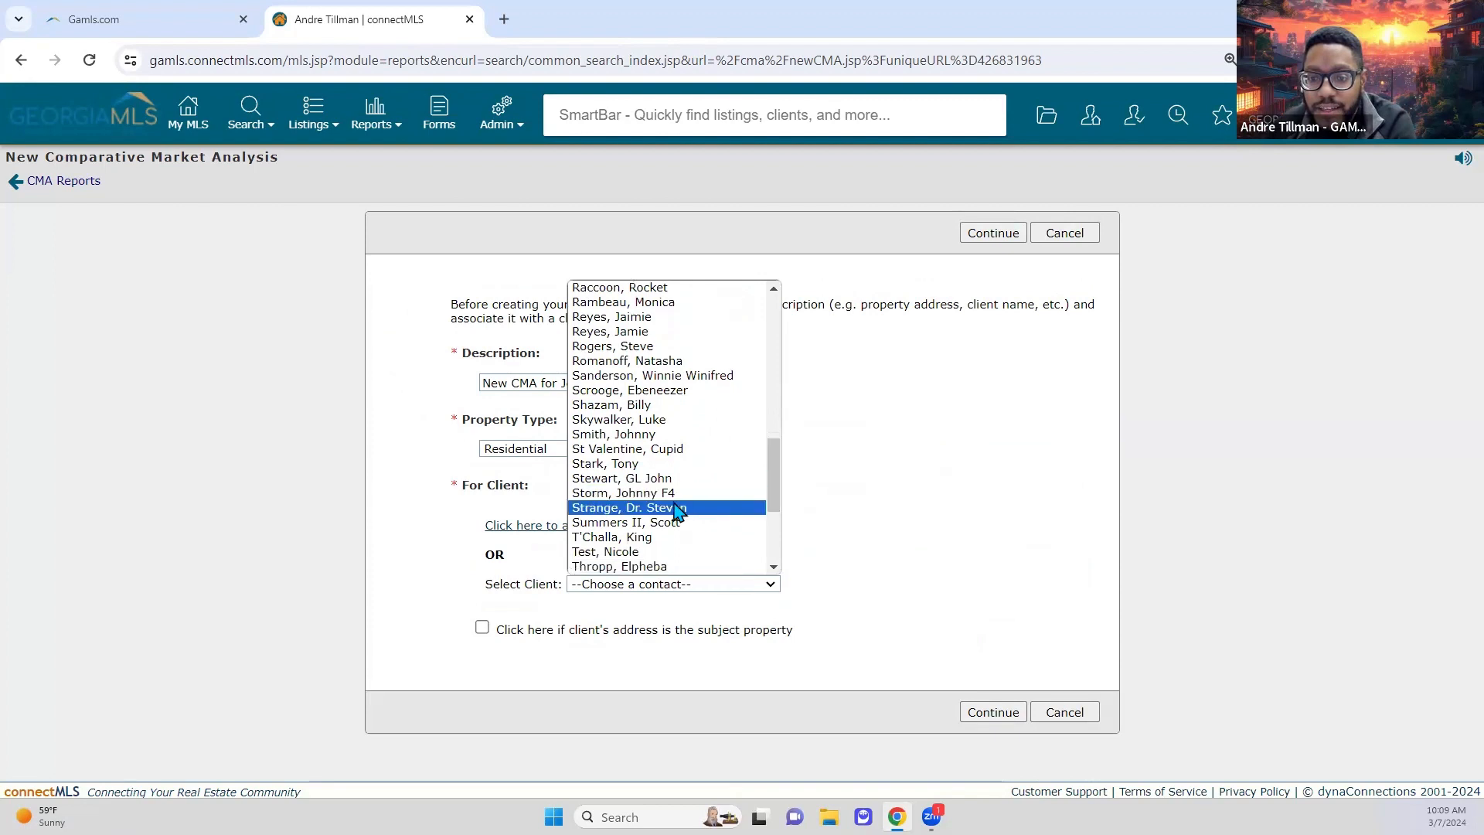
{"action": "left_click", "coordinate": [761, 496]}
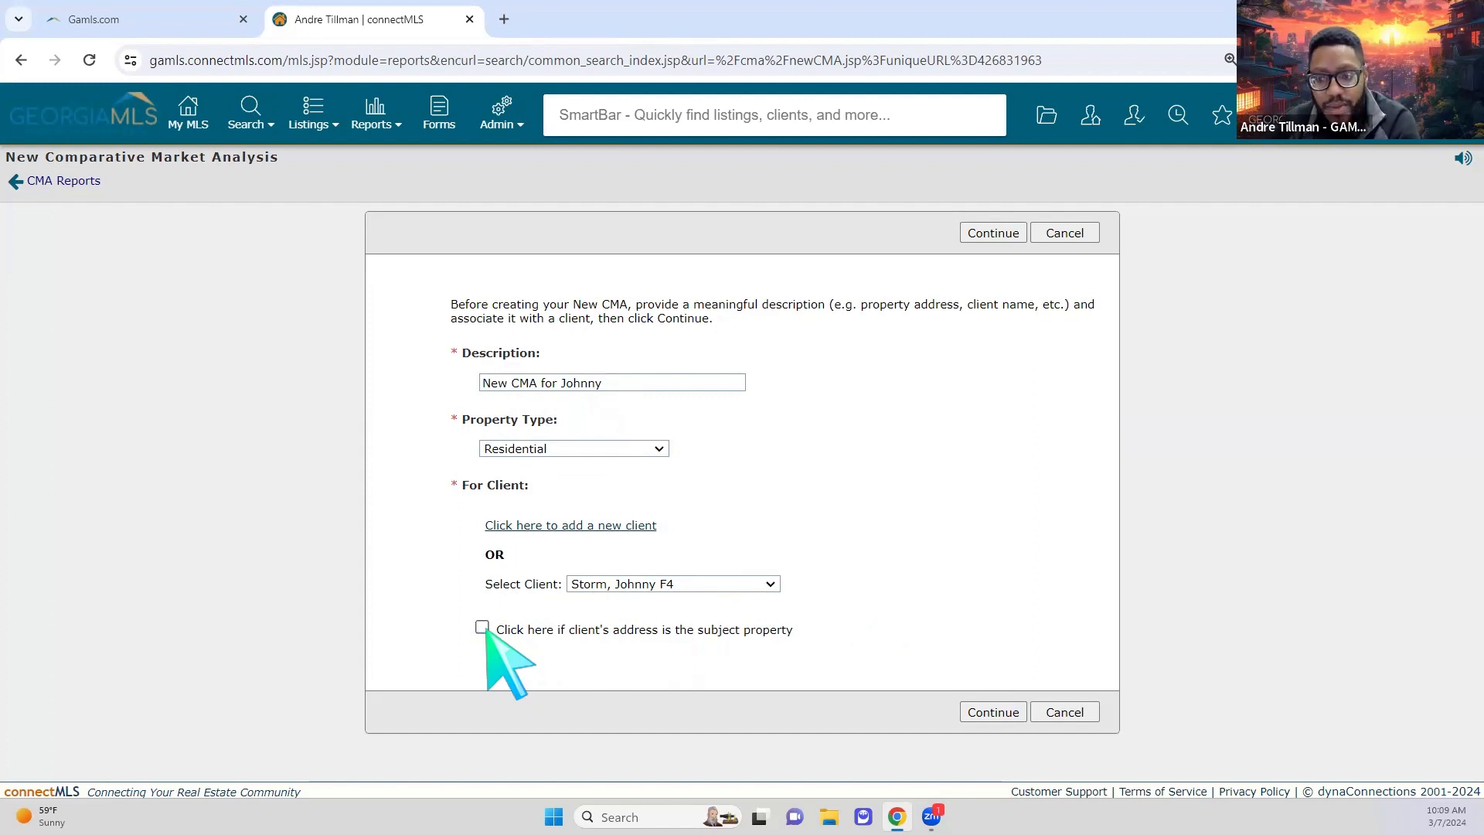
Step: Continue to create the CMA and load its CMA Worksheet
{"action": "left_click", "coordinate": [993, 234]}
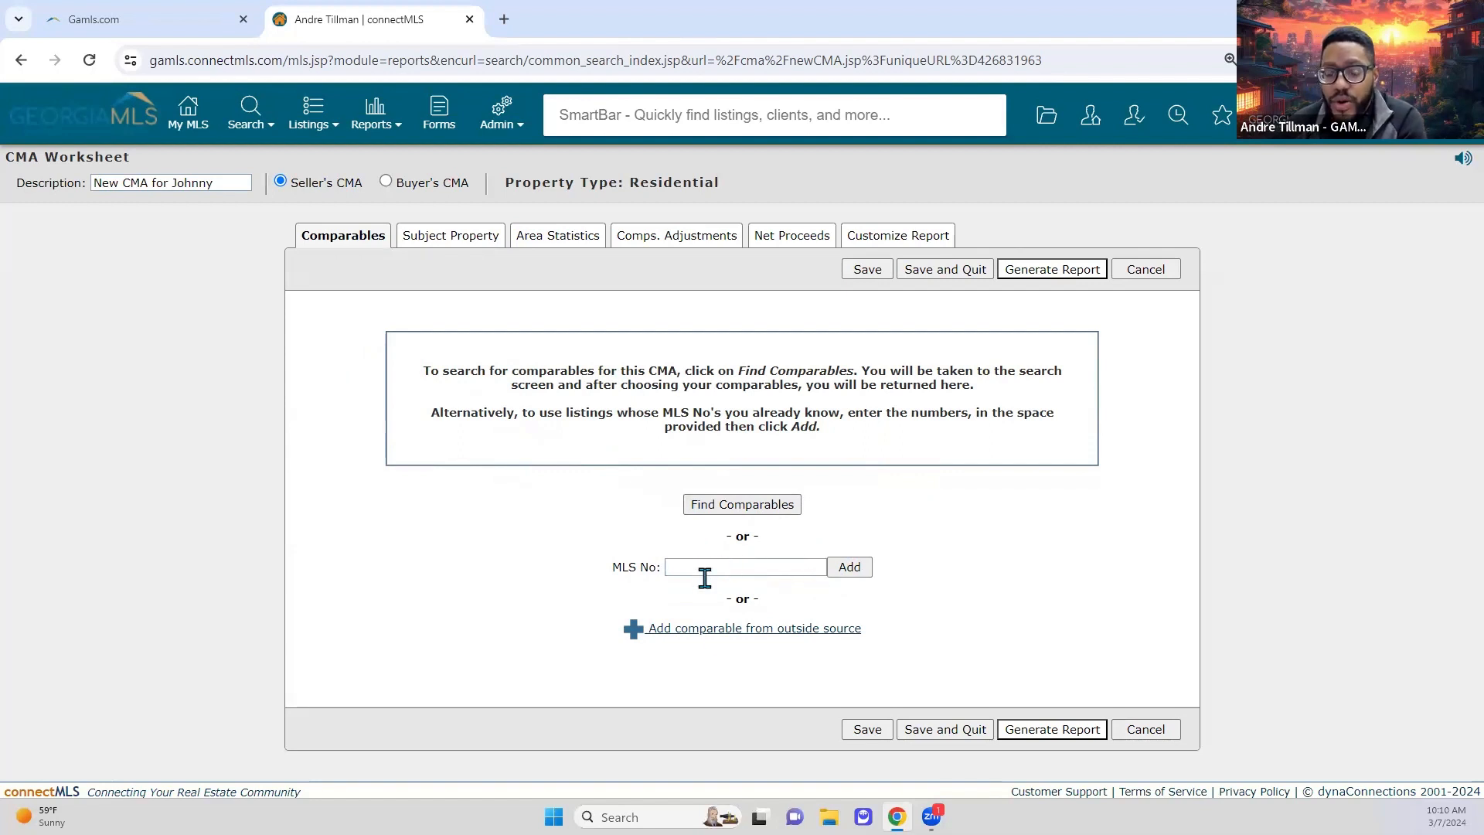
Step: Leave the worksheet set to Seller's CMA and open the Find Comparables search
{"action": "left_click", "coordinate": [710, 630]}
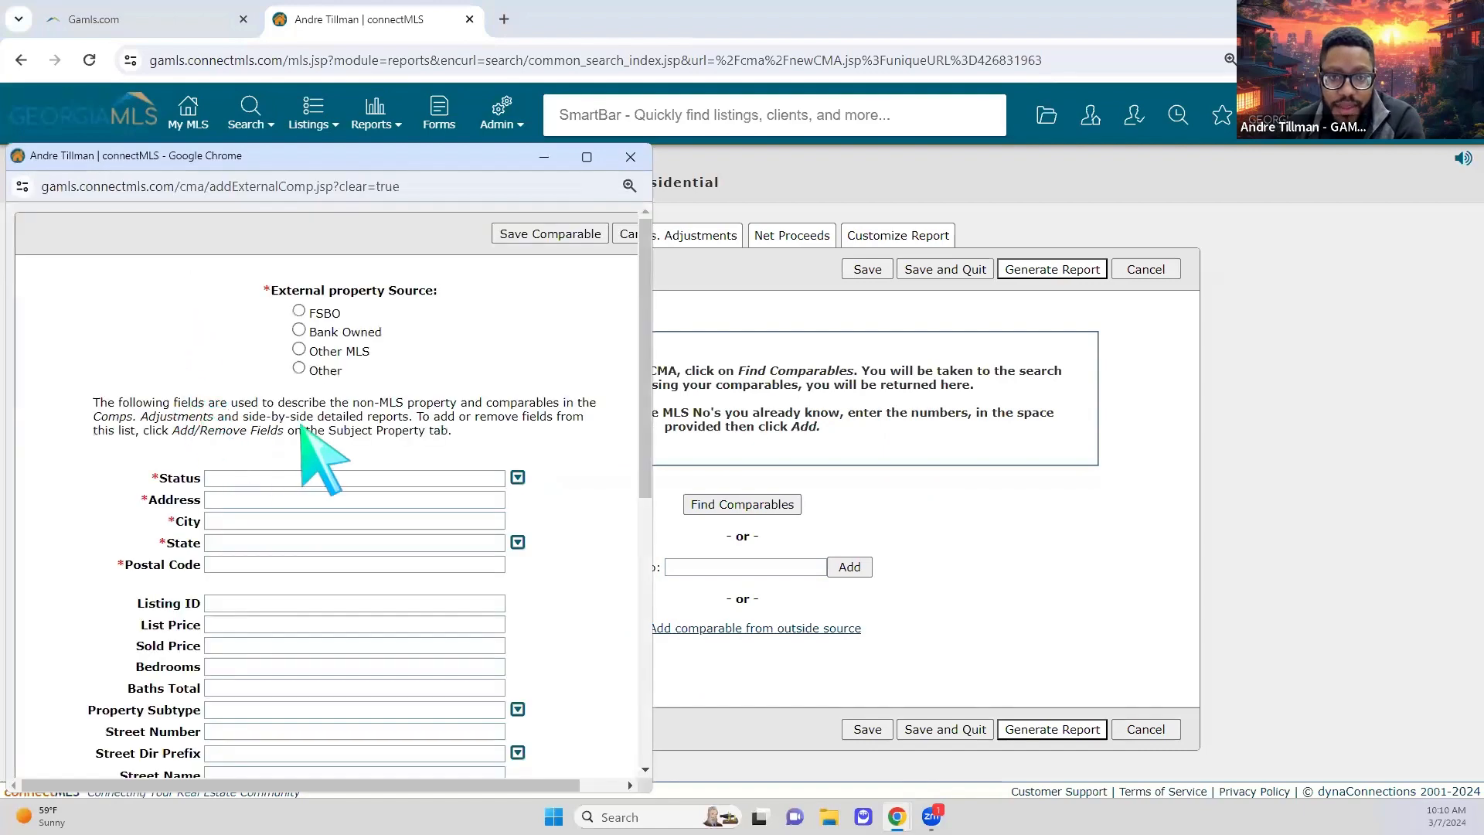
{"action": "scroll", "coordinate": [550, 502], "scroll_direction": "down", "scroll_amount": 2}
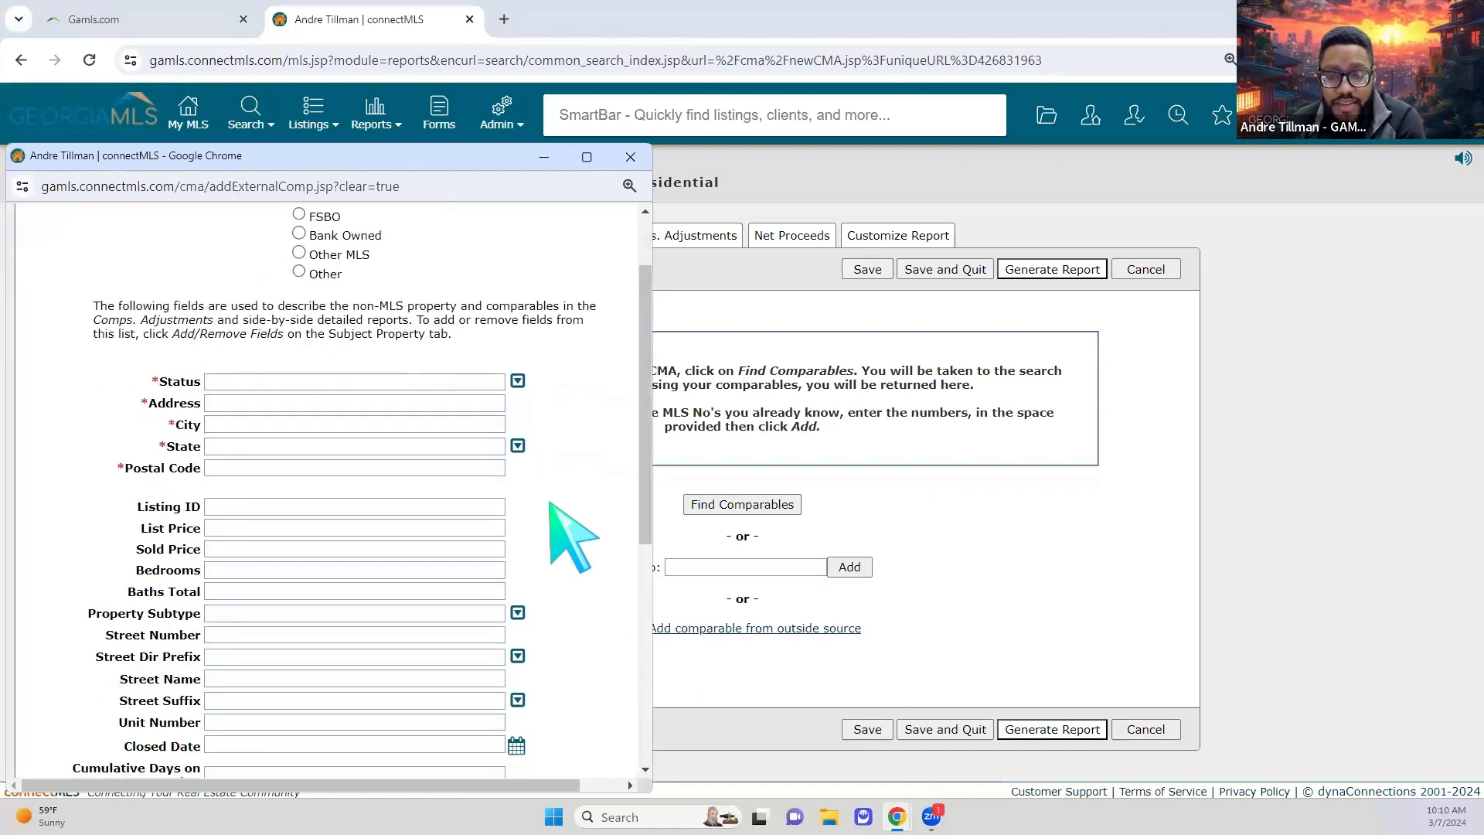
{"action": "scroll", "coordinate": [550, 503], "scroll_direction": "up", "scroll_amount": 2}
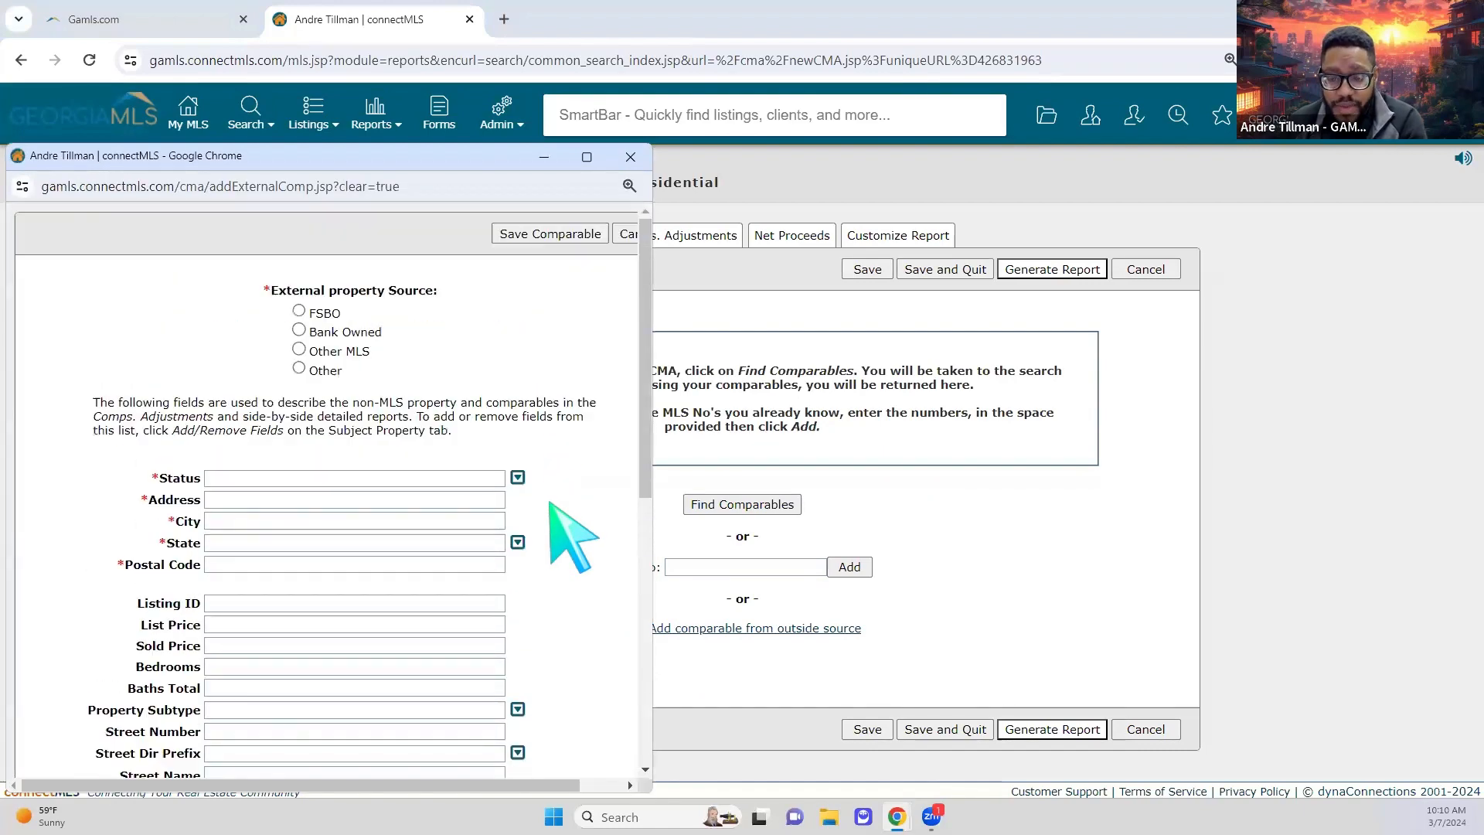
{"action": "left_click", "coordinate": [630, 157]}
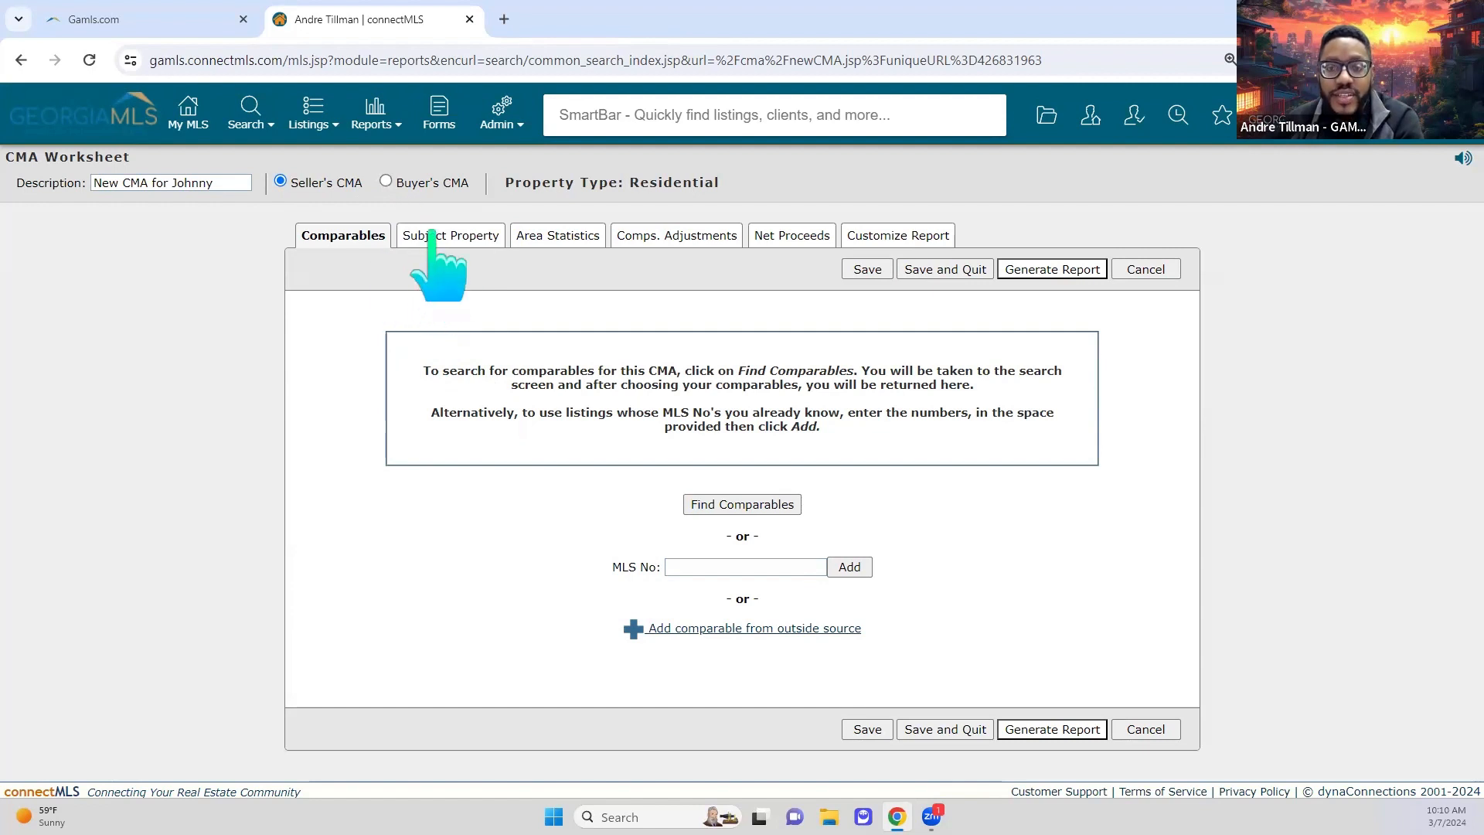
{"action": "left_click", "coordinate": [385, 183]}
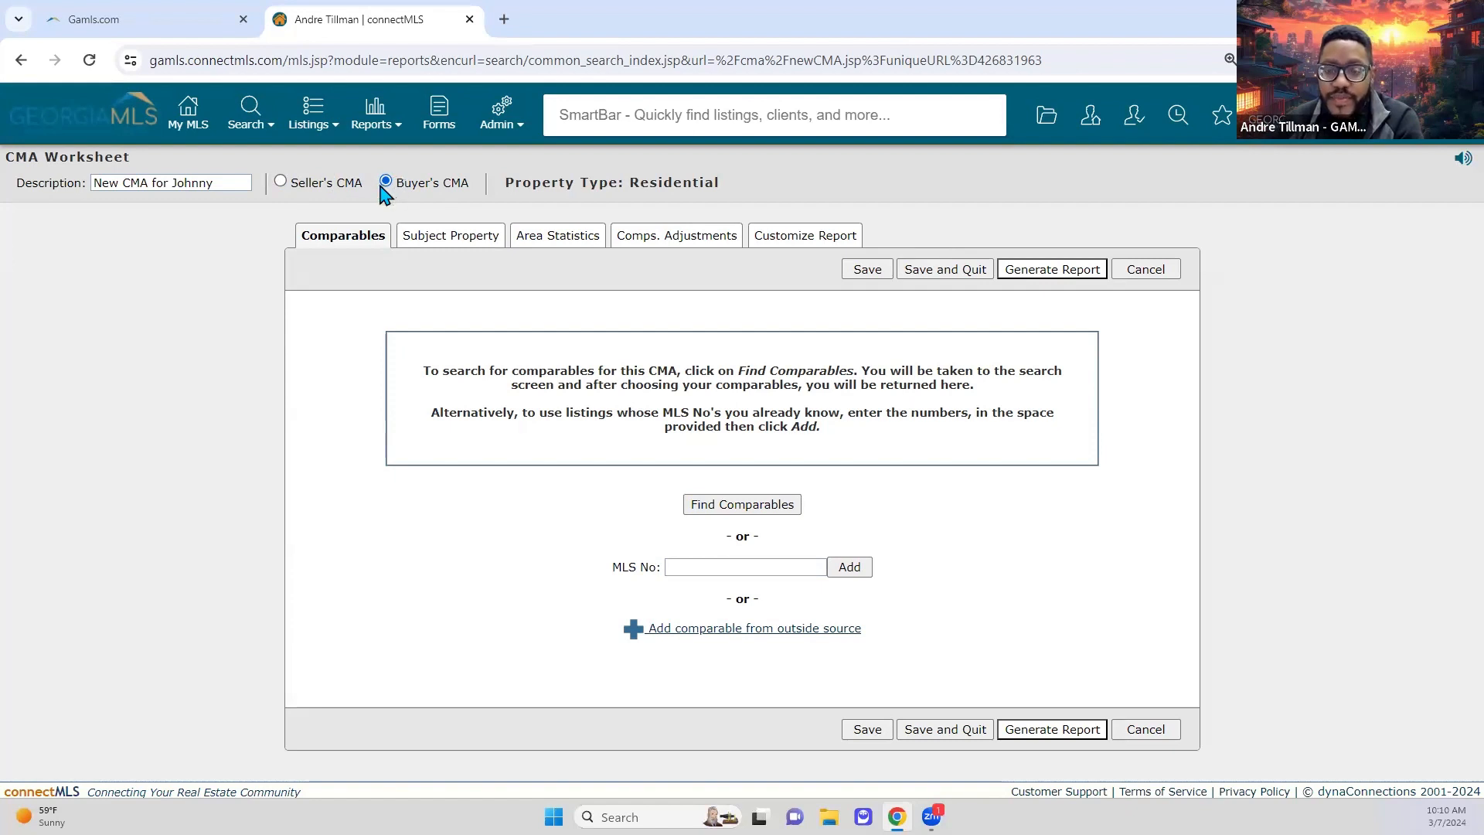
{"action": "left_click", "coordinate": [280, 182]}
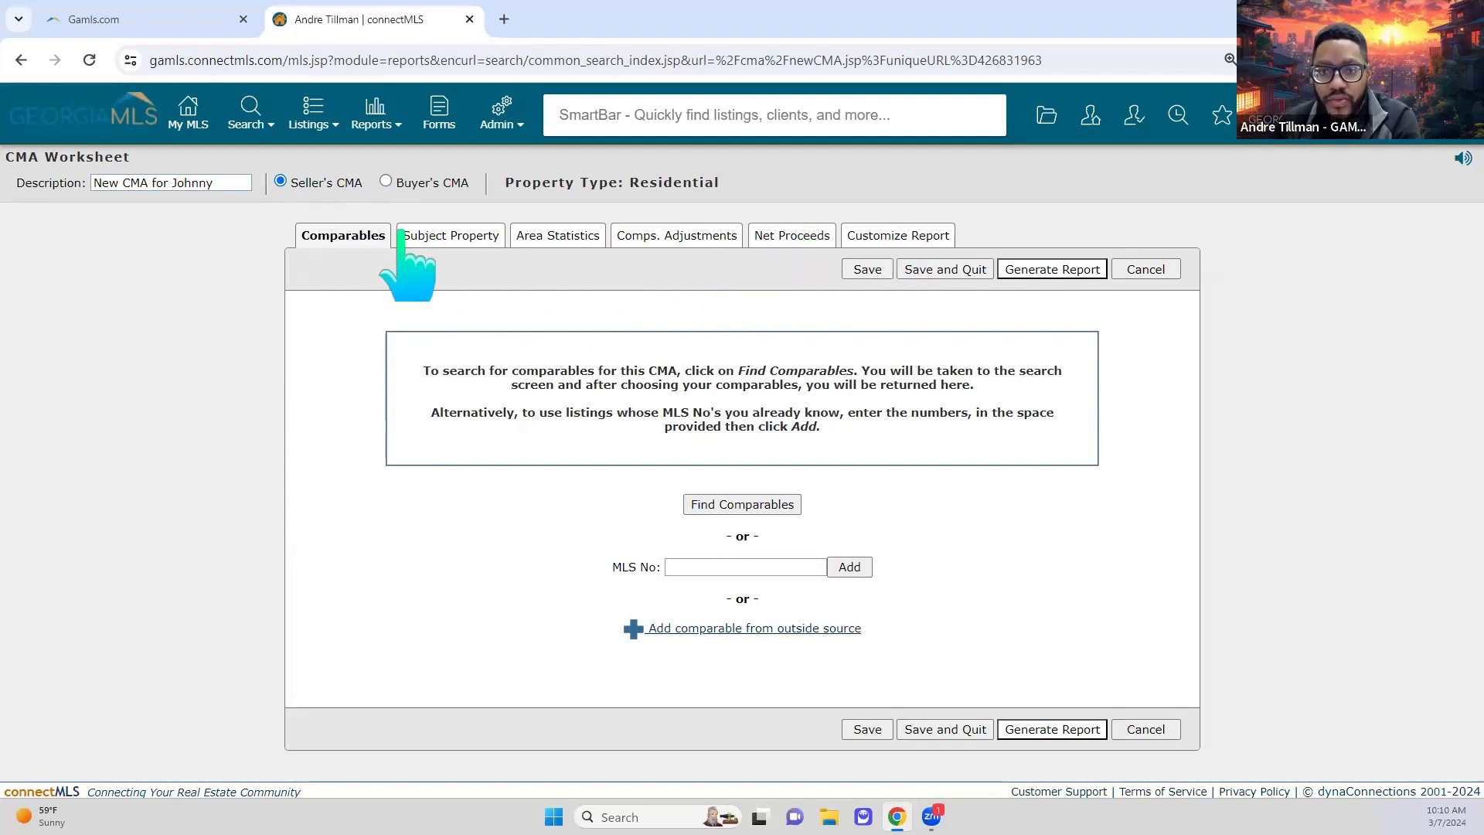
{"action": "left_click", "coordinate": [386, 182]}
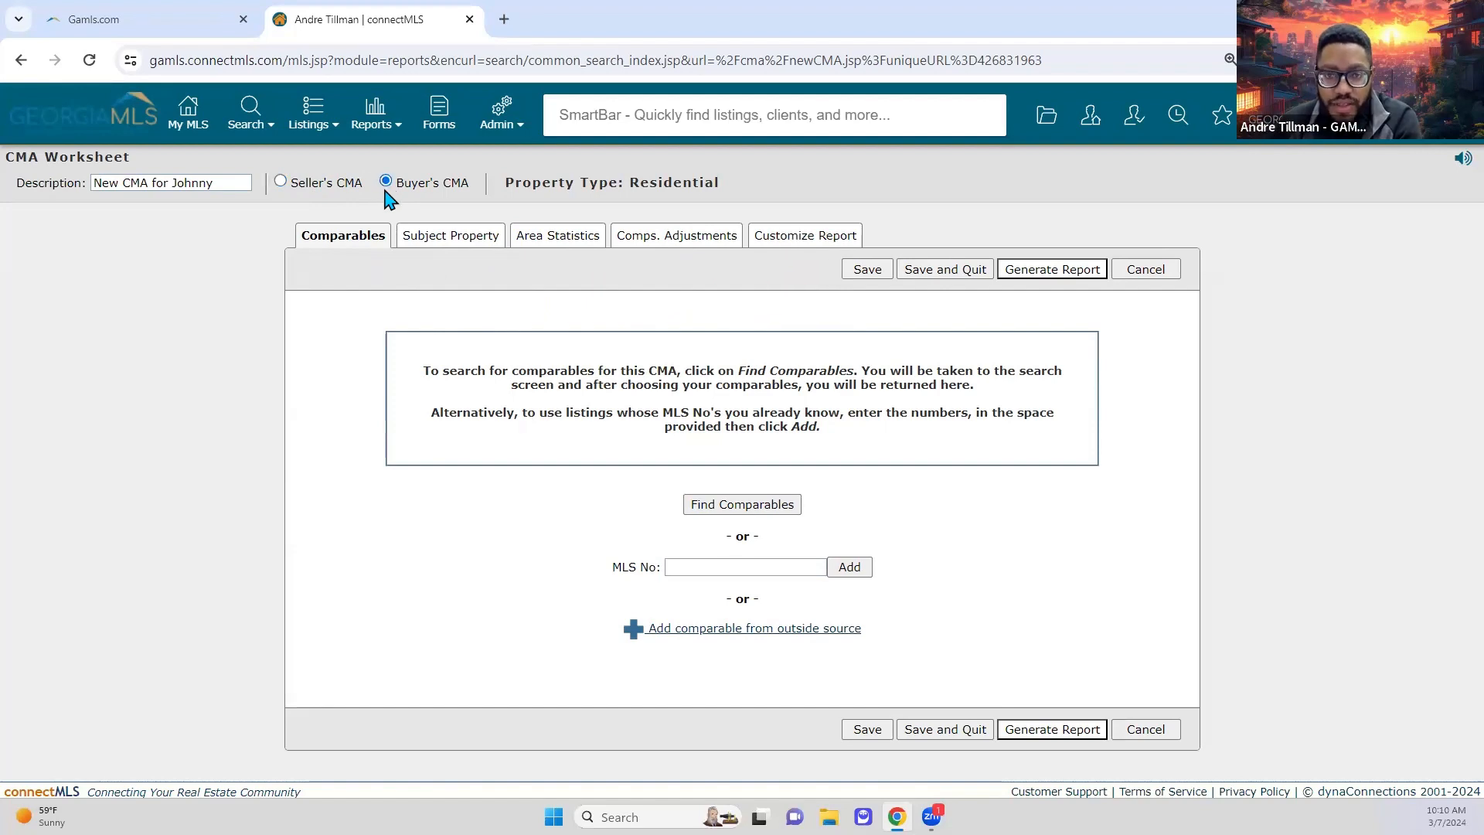
{"action": "left_click", "coordinate": [282, 183]}
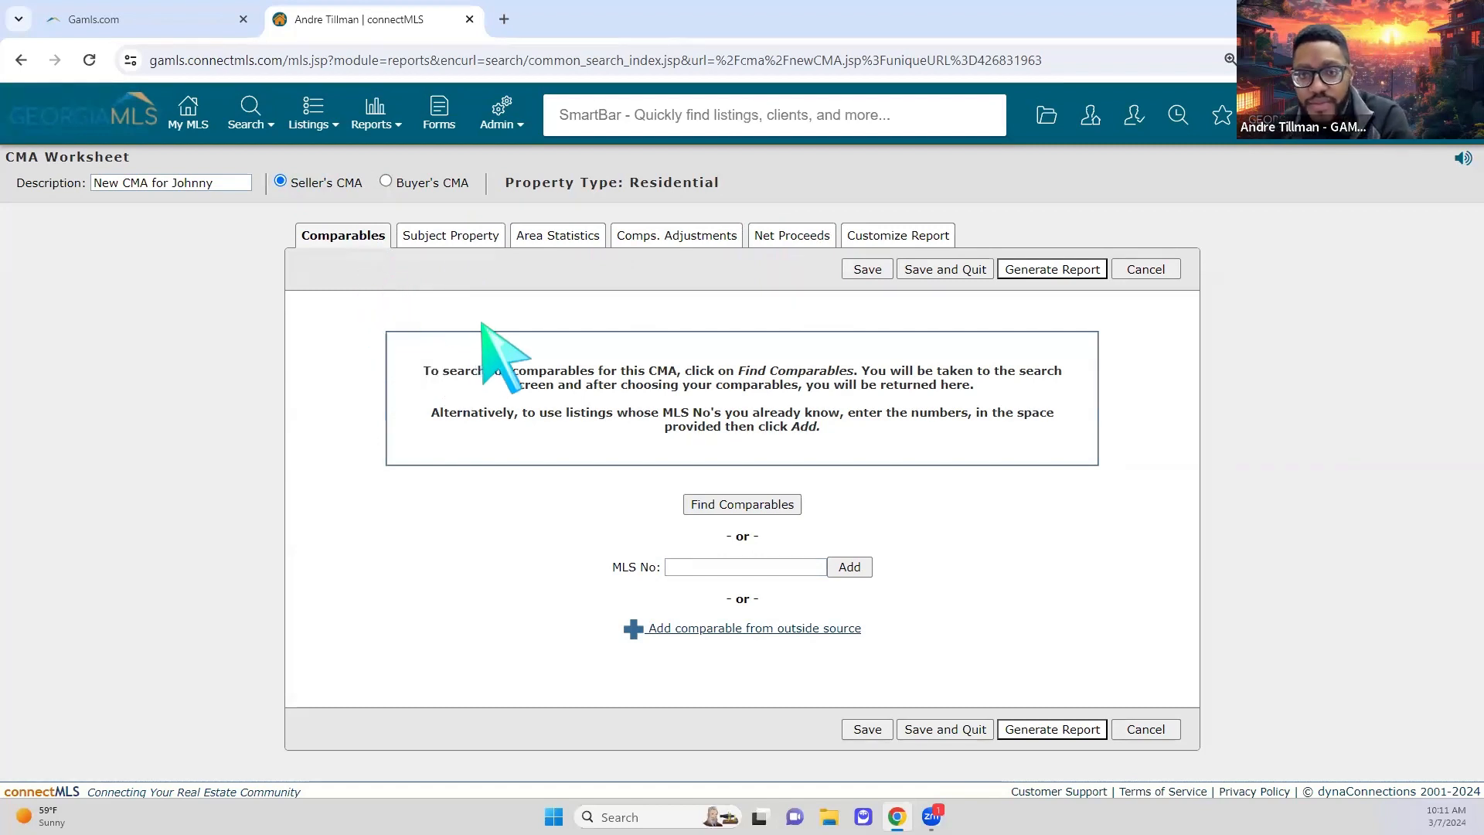
{"action": "left_click", "coordinate": [793, 511]}
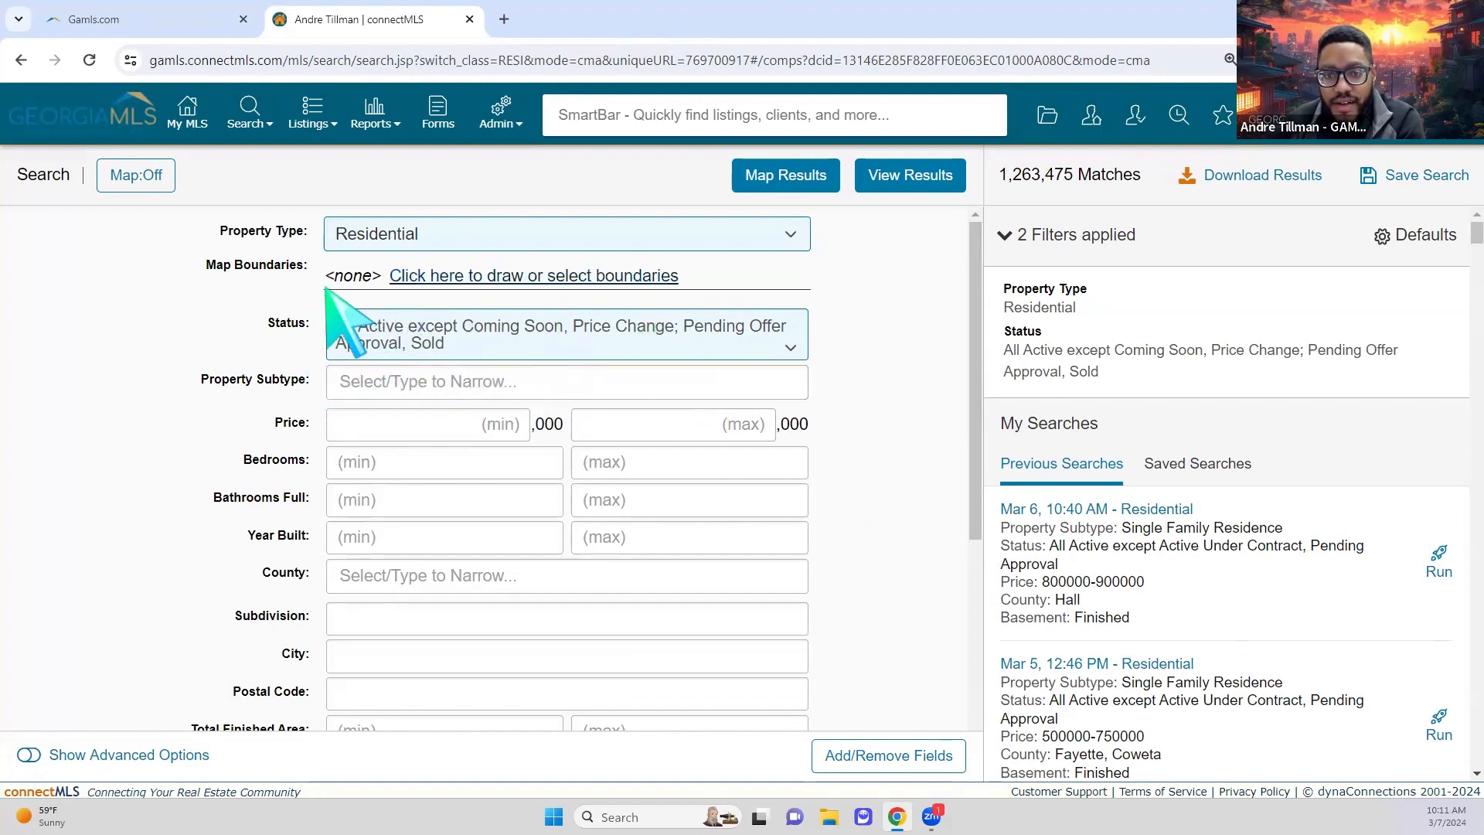
Step: Uncheck Active, Back on Market, Active Under Contract, New, Pending Approval and Pending Offer Approval, keeping only Sold
{"action": "left_click", "coordinate": [680, 344]}
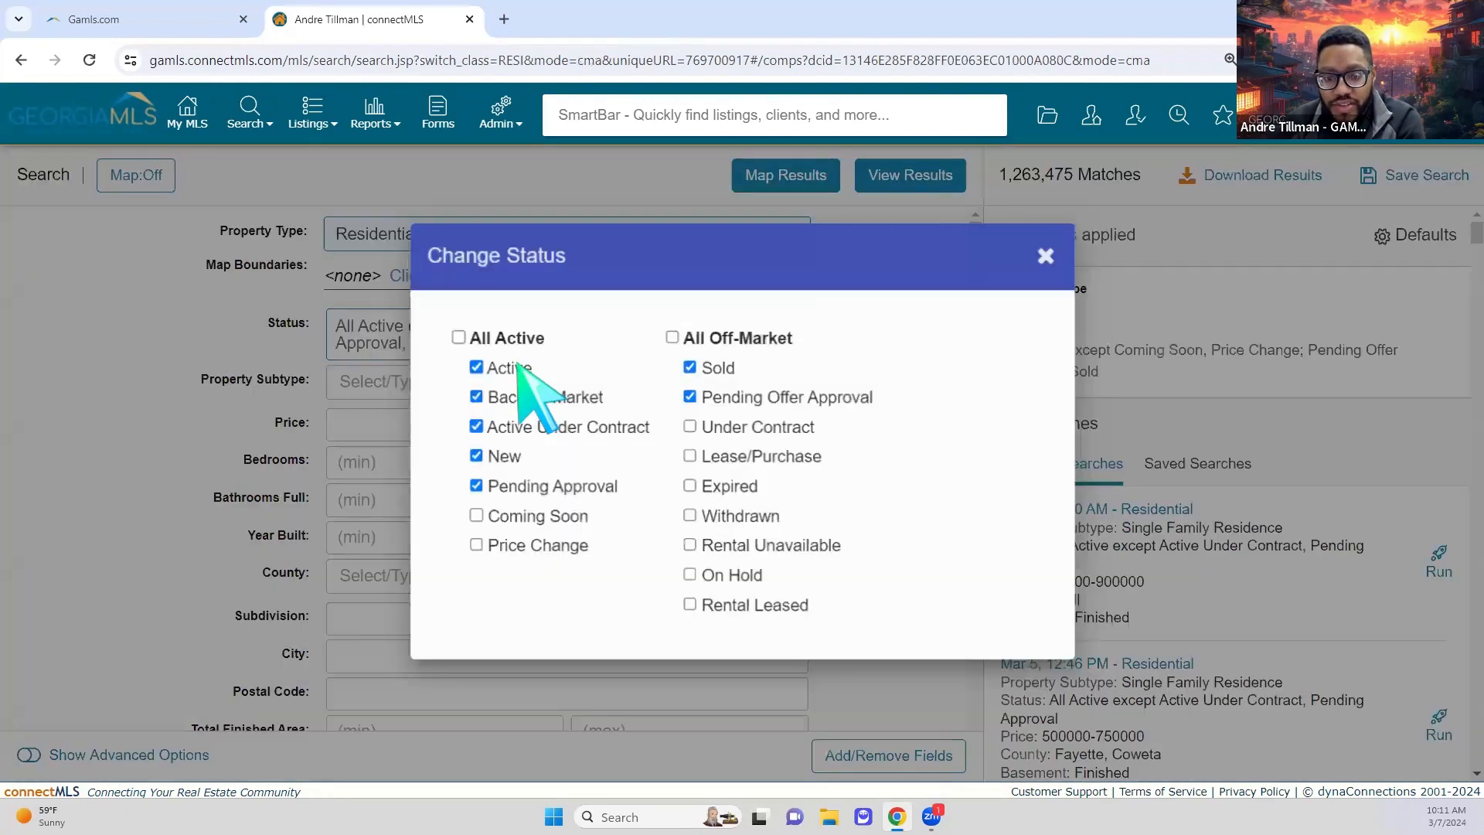
{"action": "left_click", "coordinate": [510, 368]}
{"action": "left_click", "coordinate": [511, 397]}
{"action": "left_click", "coordinate": [511, 427]}
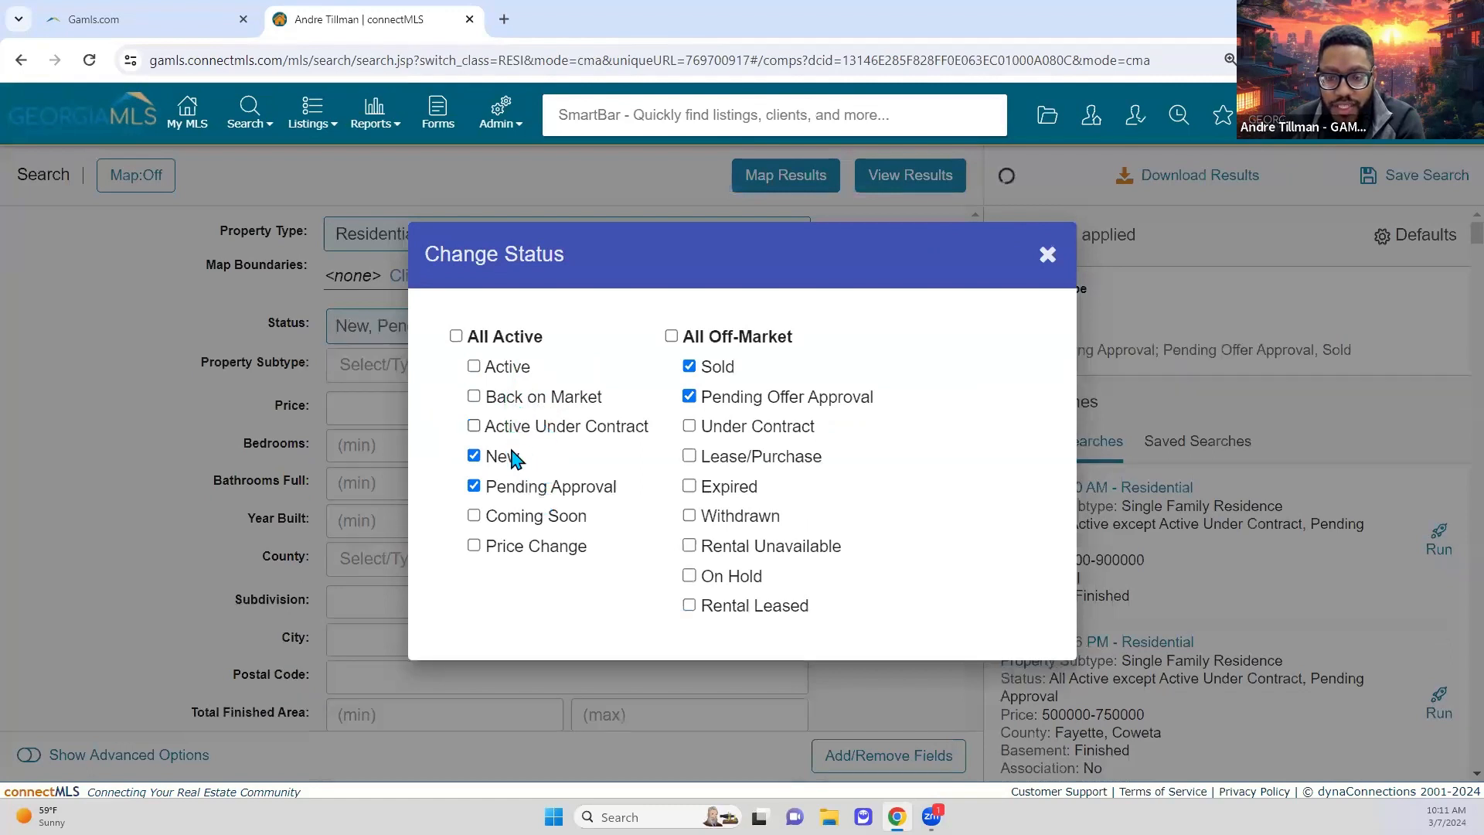
{"action": "left_click", "coordinate": [512, 458]}
{"action": "left_click", "coordinate": [537, 489]}
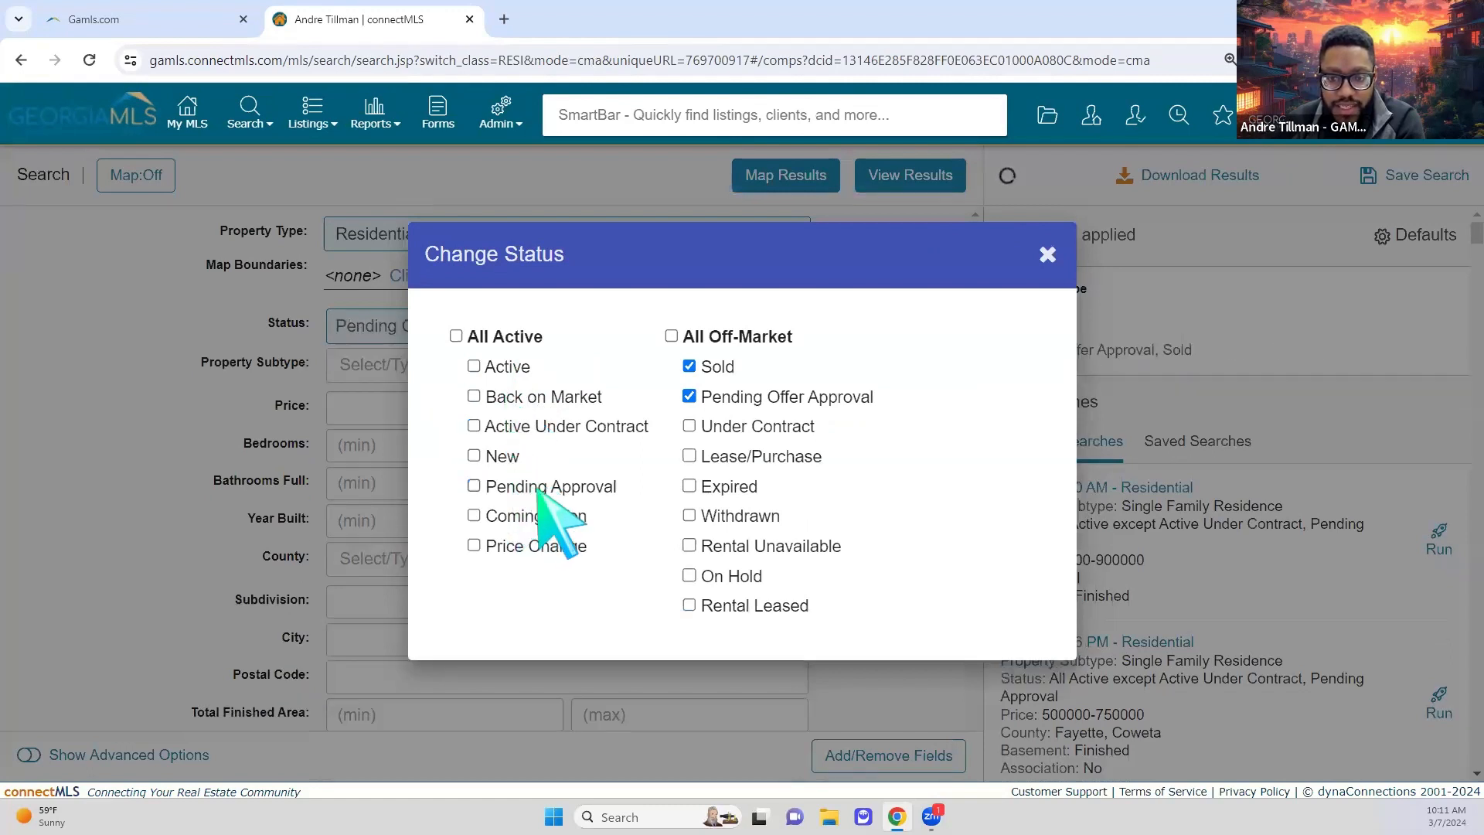
{"action": "left_click", "coordinate": [777, 398]}
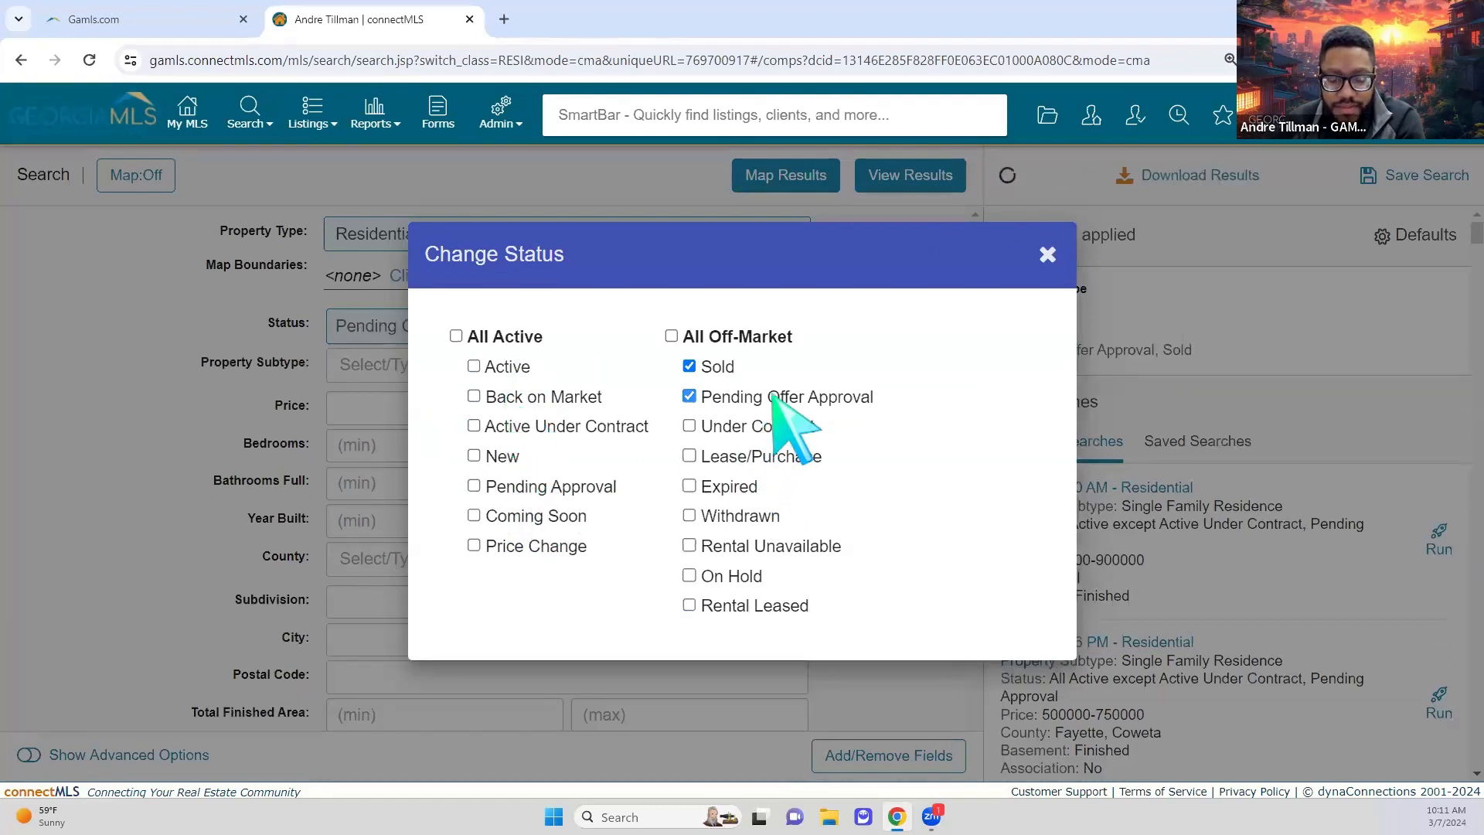
{"action": "left_click", "coordinate": [1048, 255]}
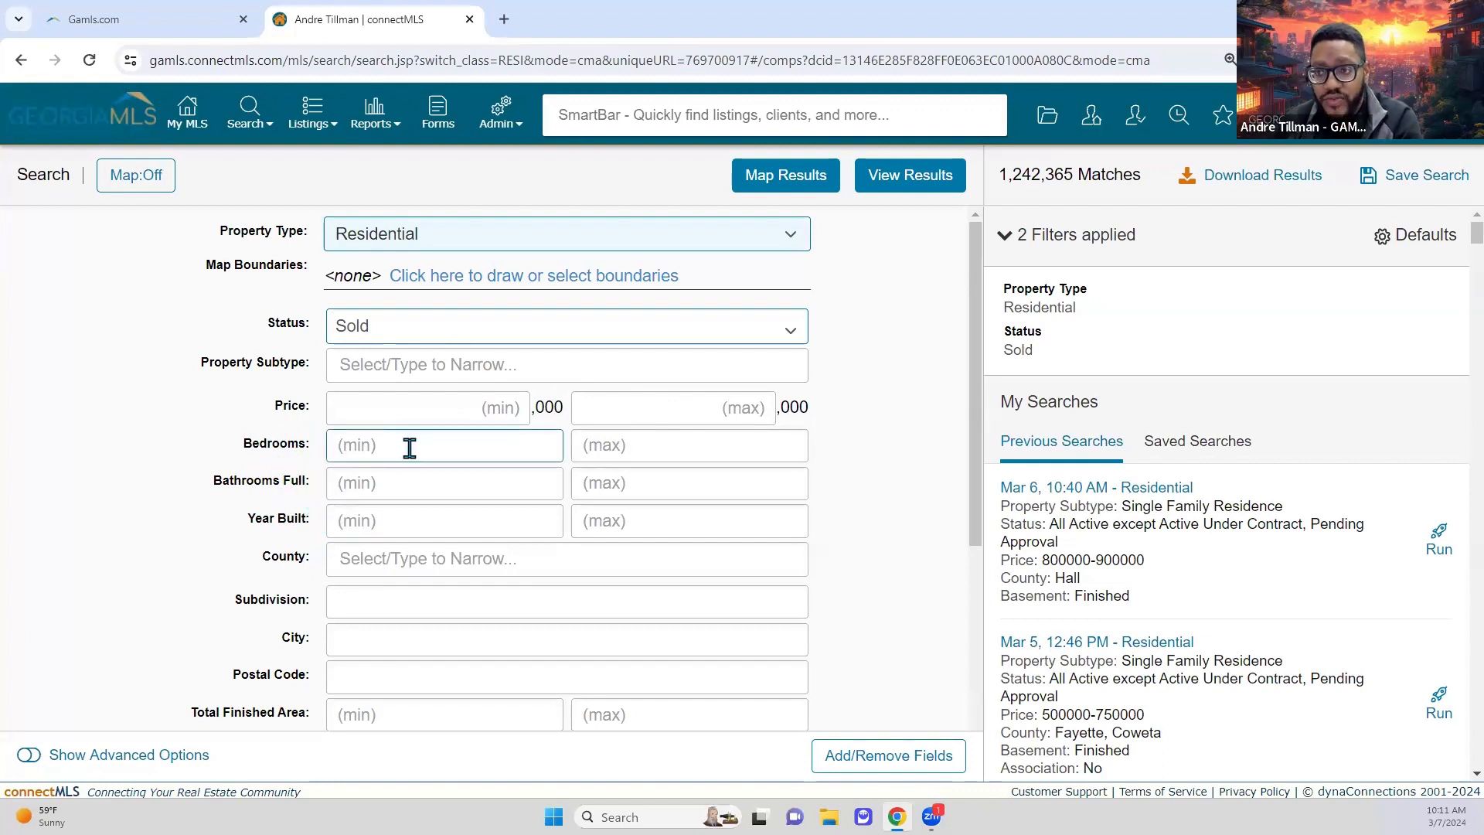
Step: Enter a maximum of 4 bedrooms, then clear it so no bedroom limit remains
{"action": "left_click", "coordinate": [469, 448]}
{"action": "left_click", "coordinate": [606, 448]}
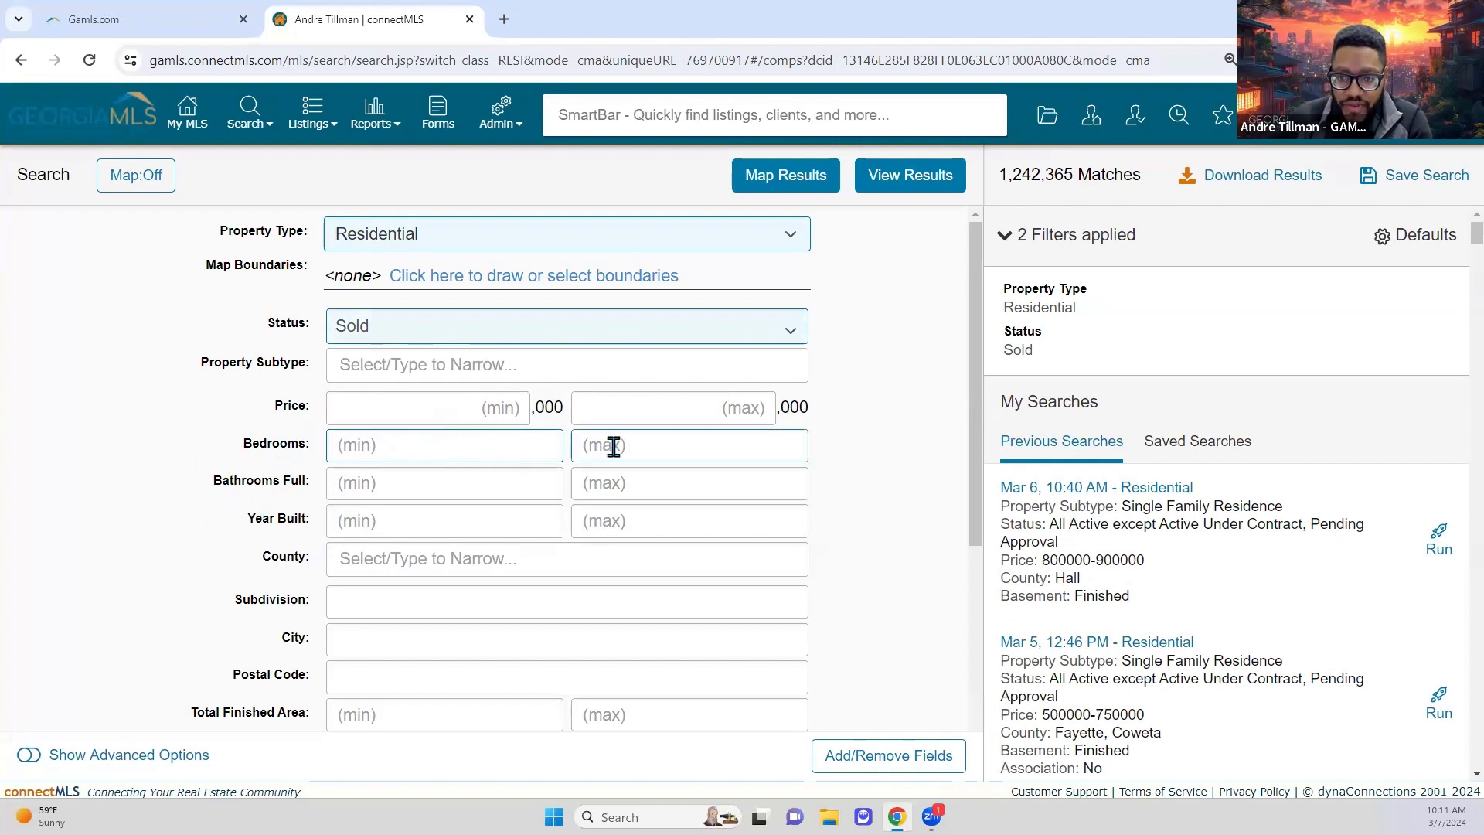
{"action": "type", "text": "4"}
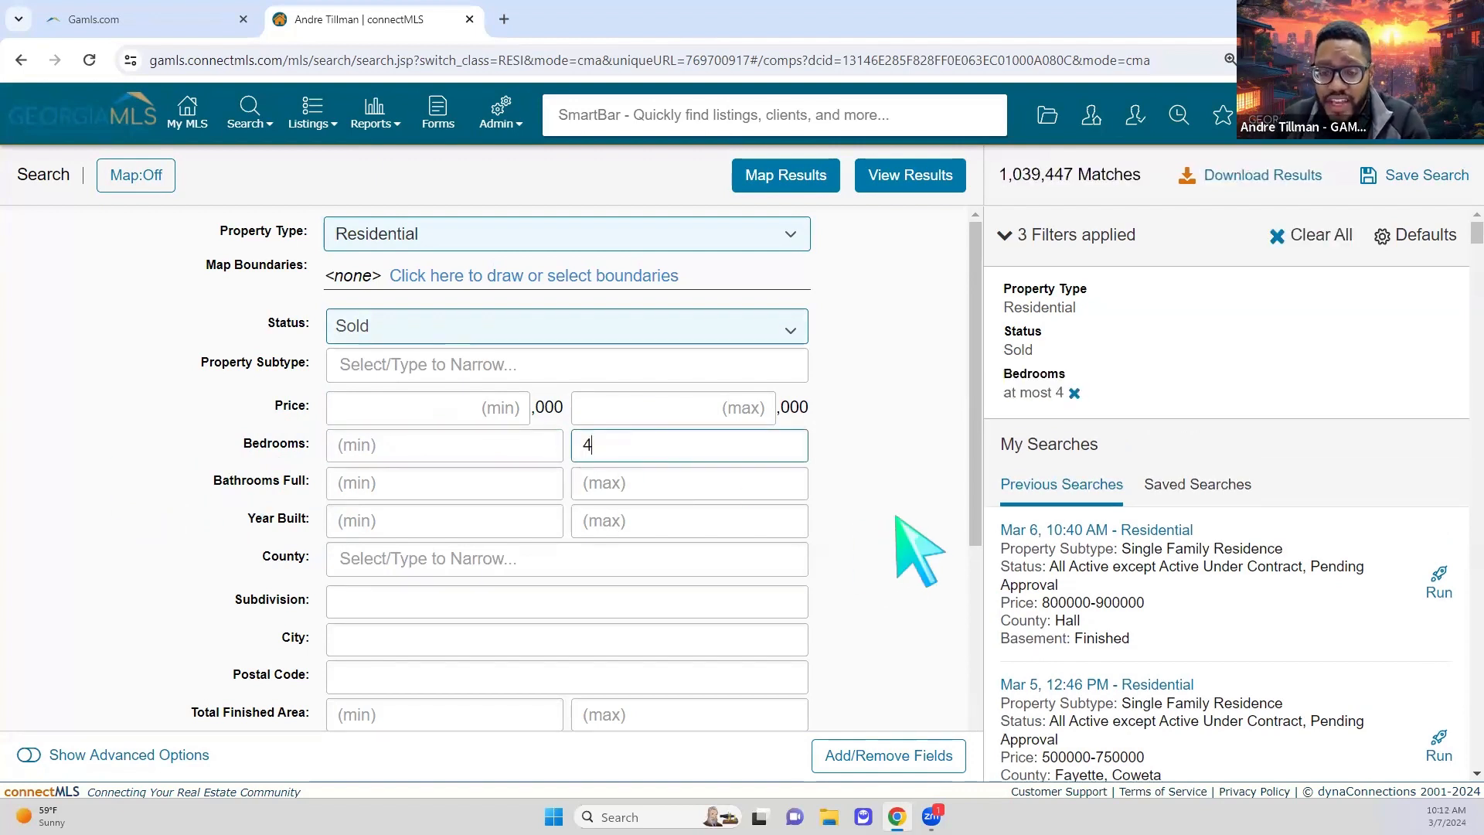
{"action": "left_click", "coordinate": [822, 497]}
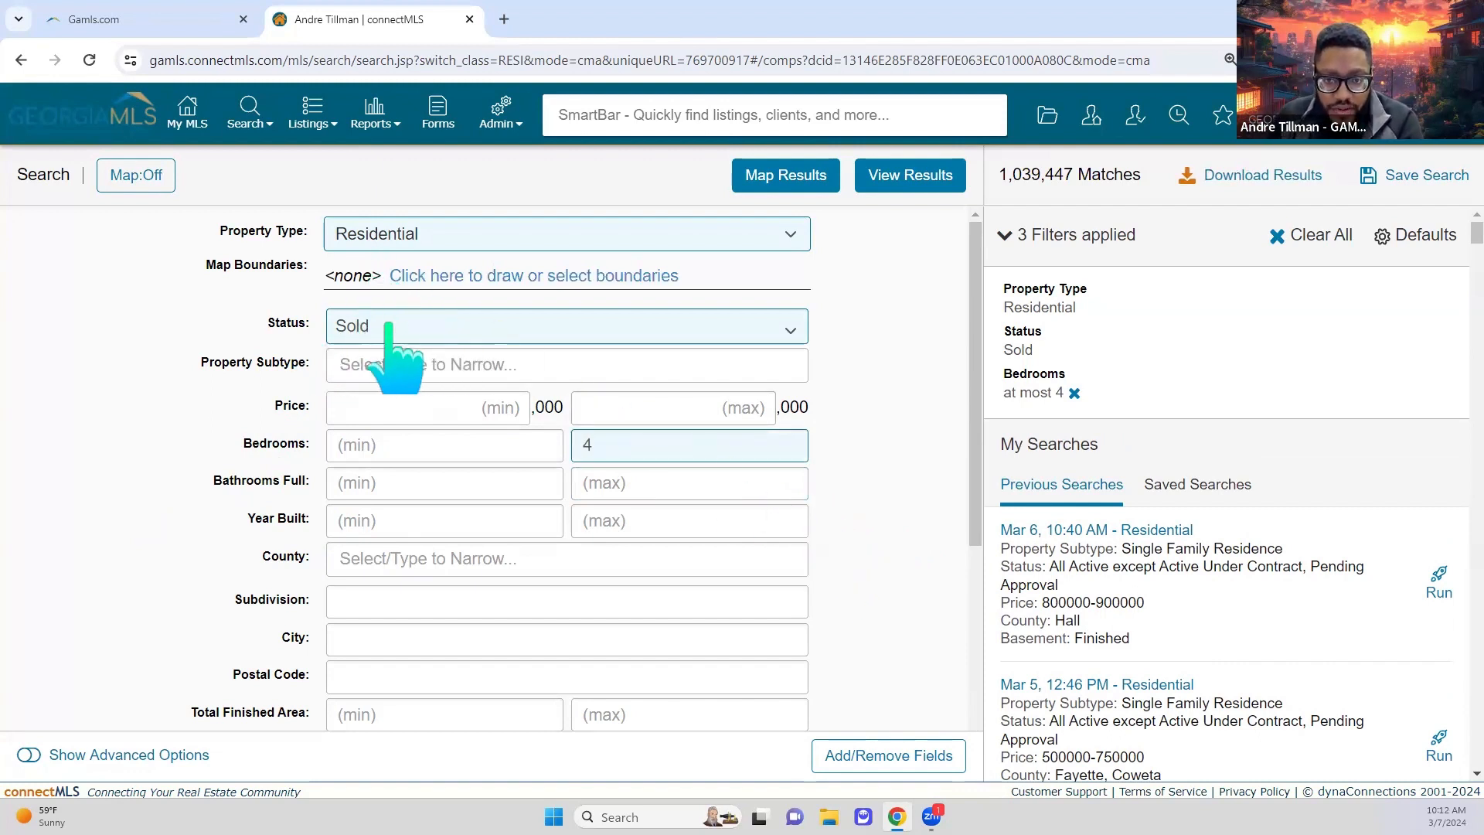
{"action": "left_click", "coordinate": [638, 440]}
{"action": "key", "text": "BackSpace"}
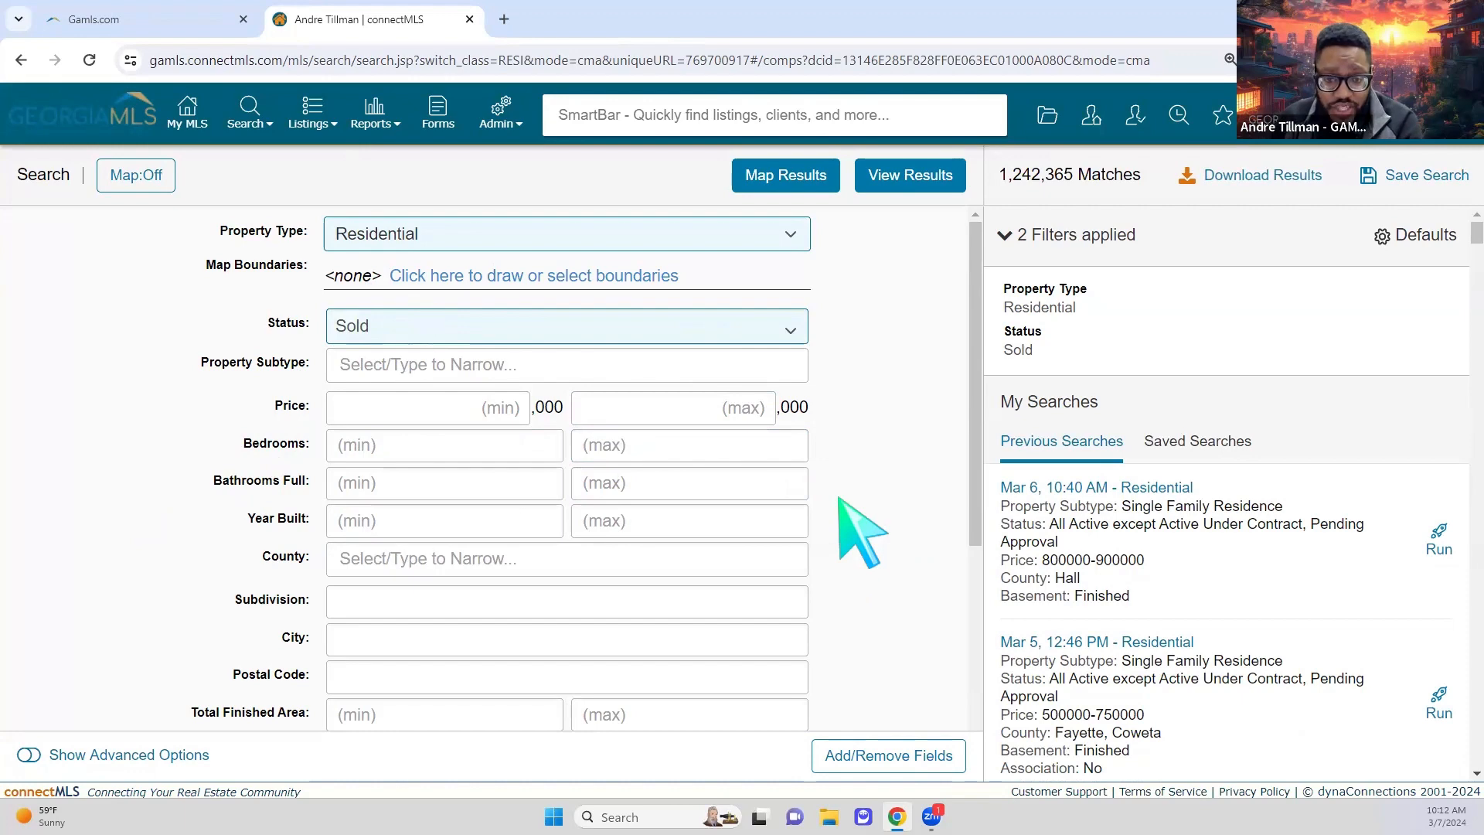
Step: Bring up the calendar beside the first Closed Date field
{"action": "scroll", "coordinate": [858, 532], "scroll_direction": "down", "scroll_amount": 3}
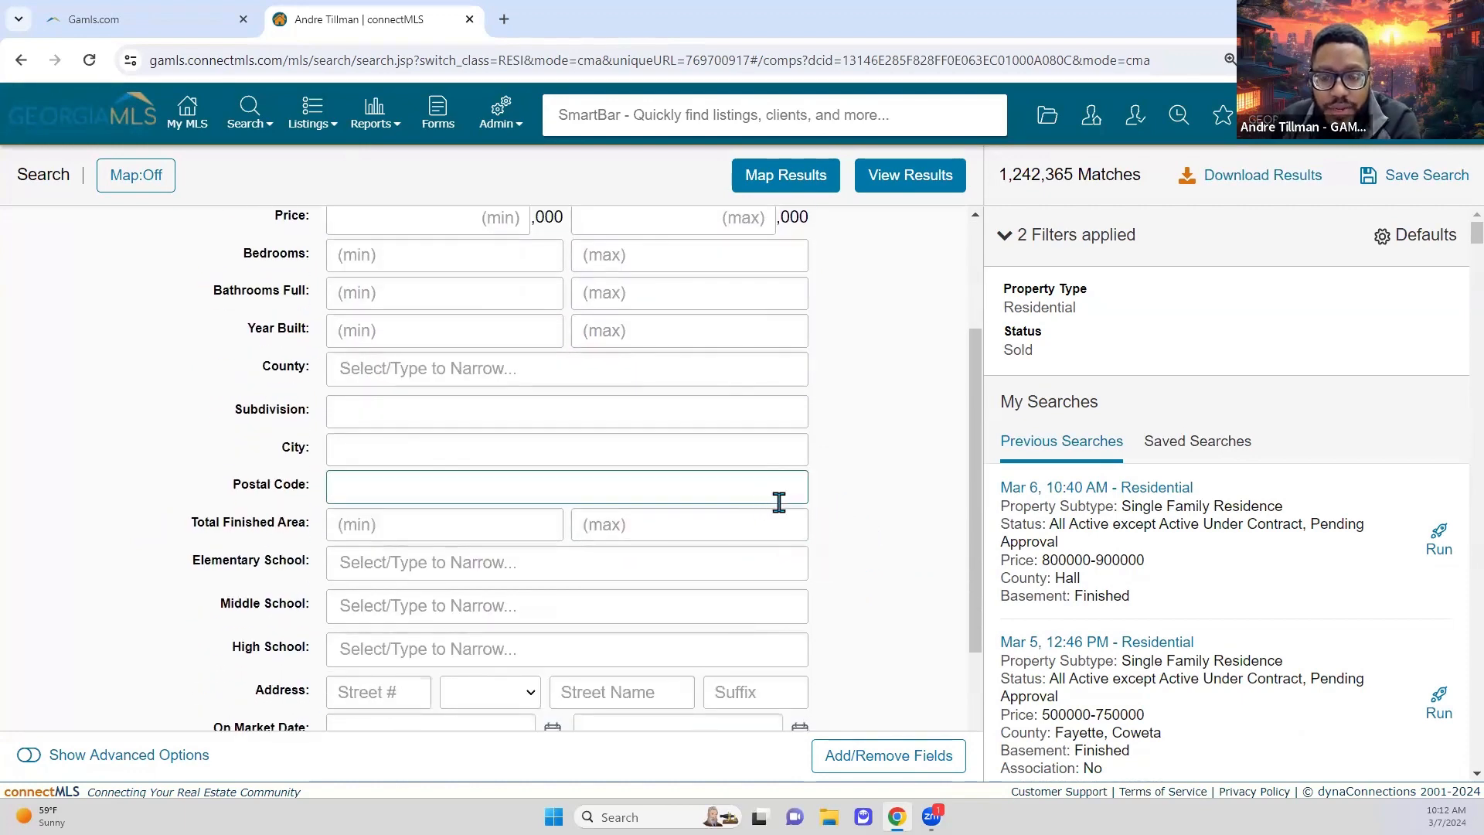
{"action": "scroll", "coordinate": [844, 512], "scroll_direction": "down", "scroll_amount": 3}
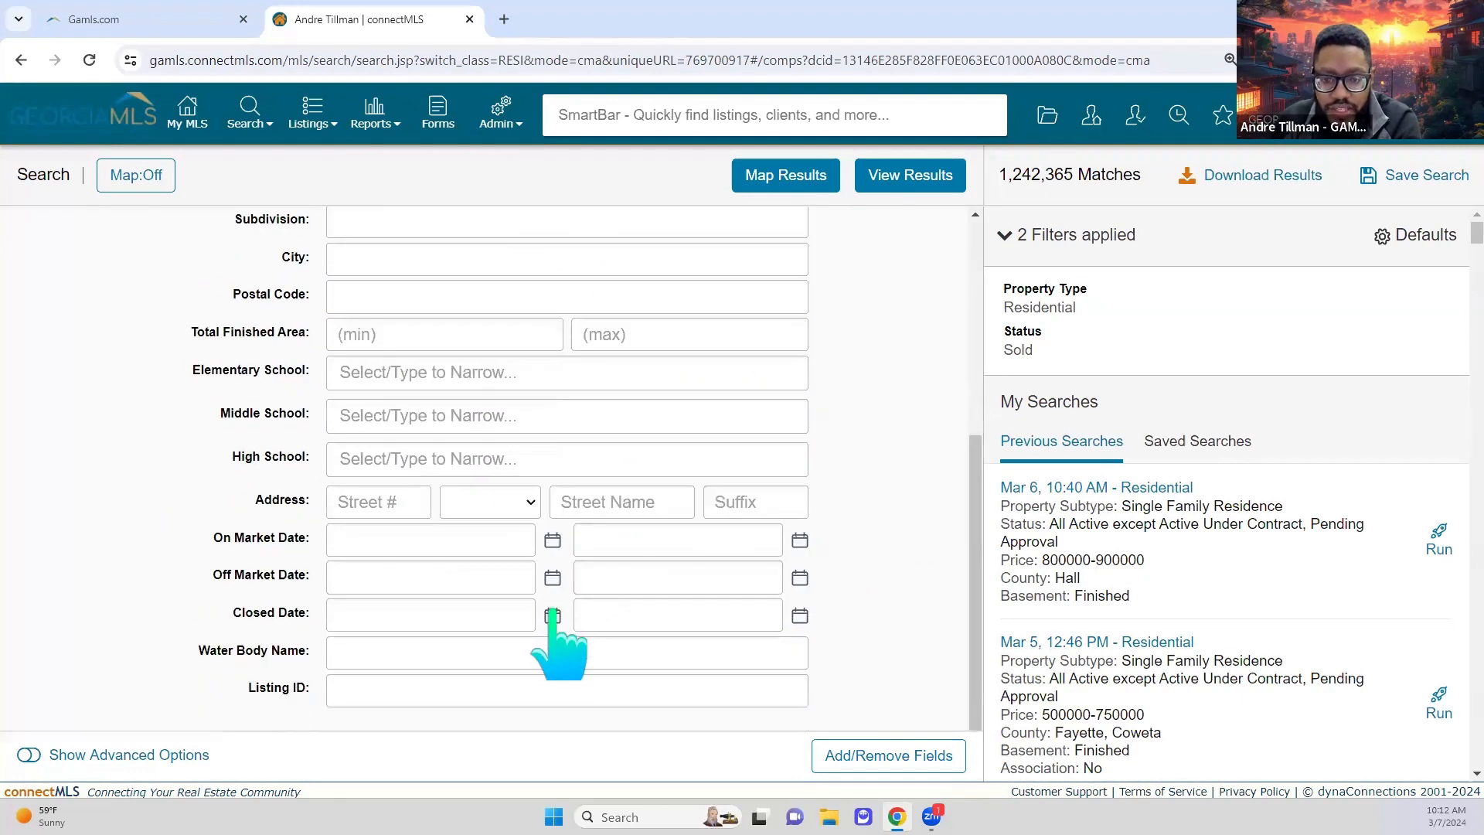
{"action": "left_click", "coordinate": [553, 616]}
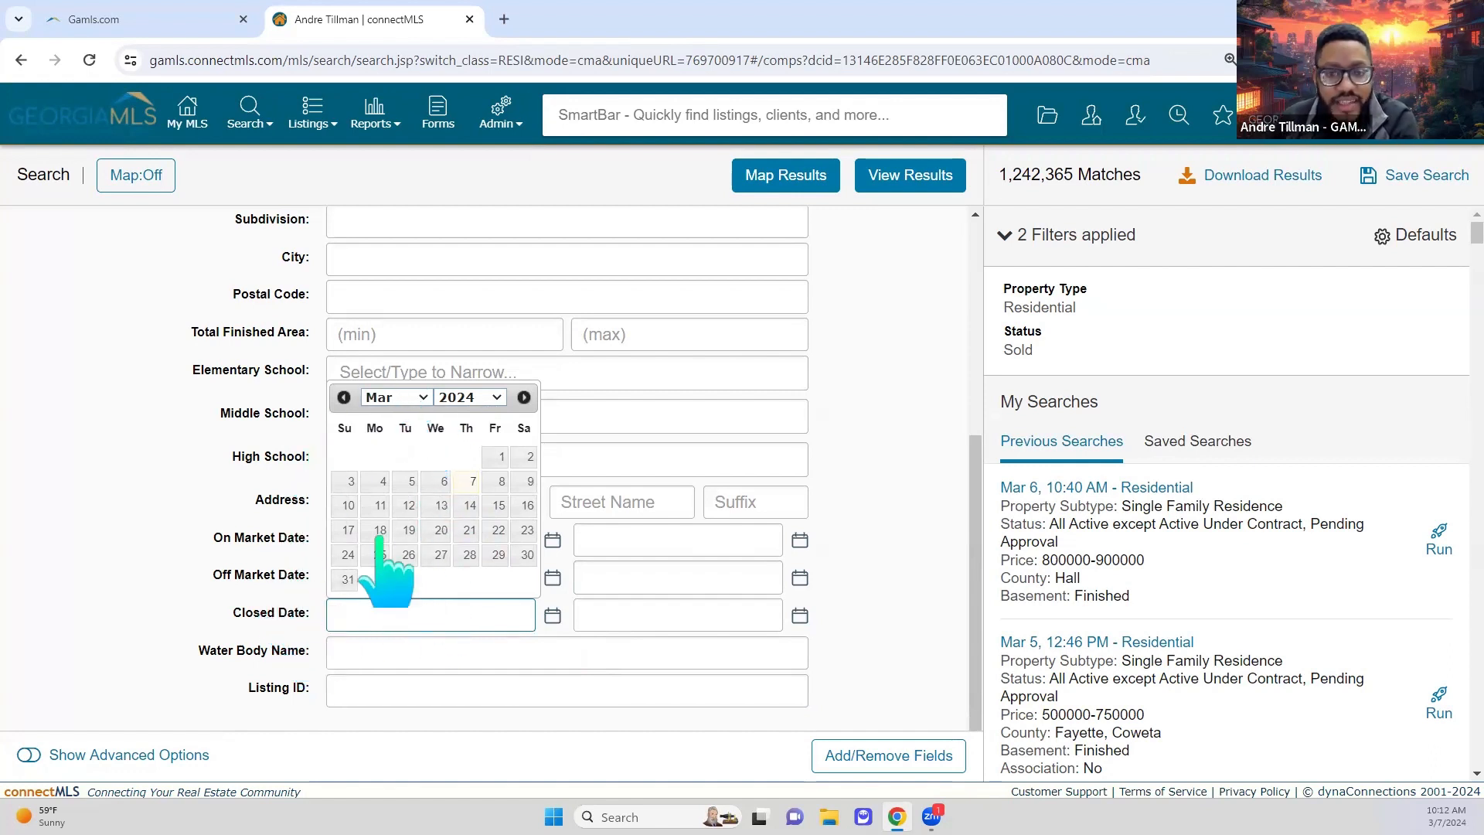
Step: Pick October 7, 2023 as the earliest and March 7, 2024 as the latest Closed Date
{"action": "left_click", "coordinate": [407, 399]}
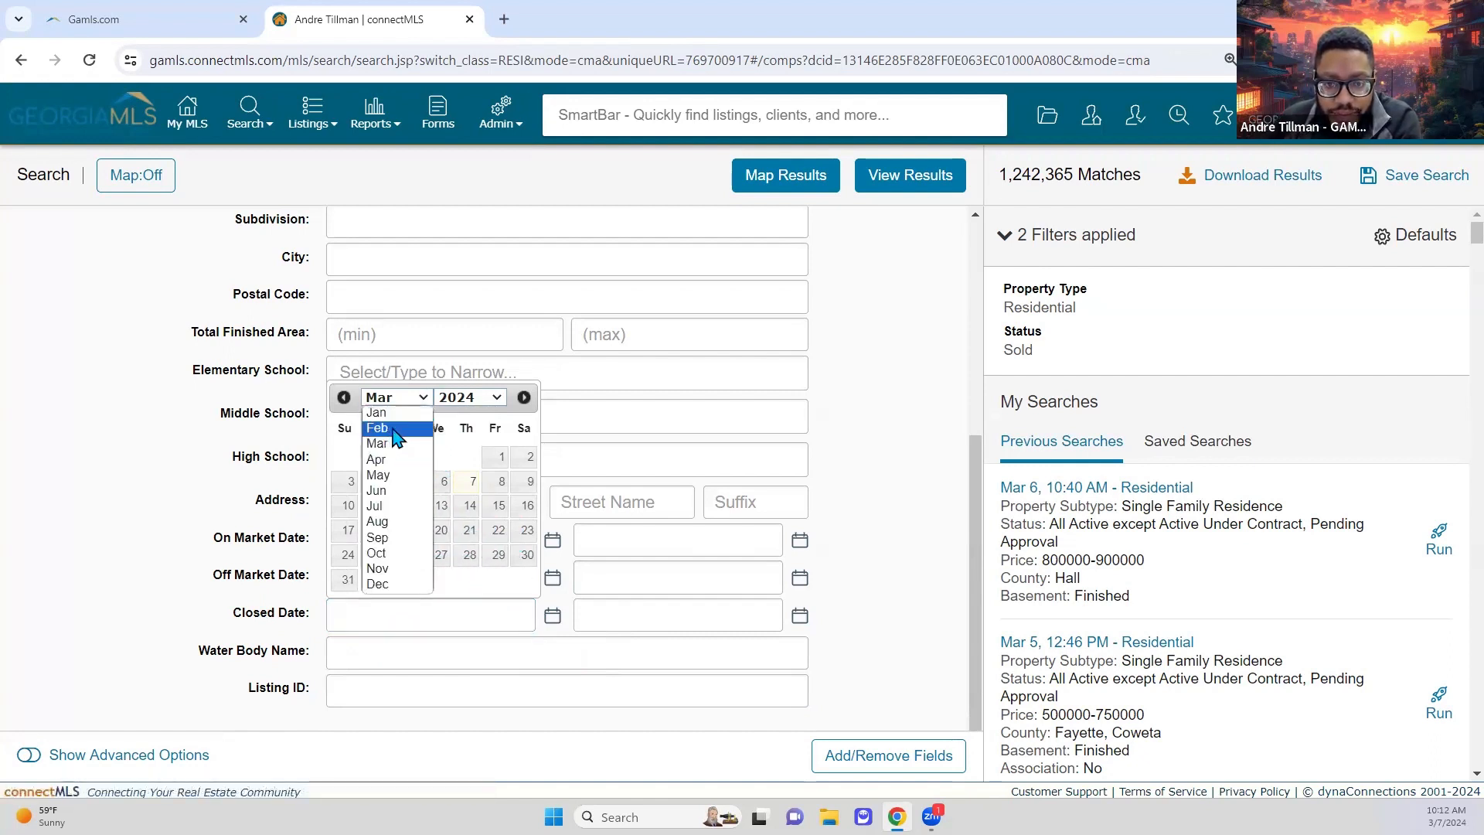
{"action": "left_click", "coordinate": [401, 554]}
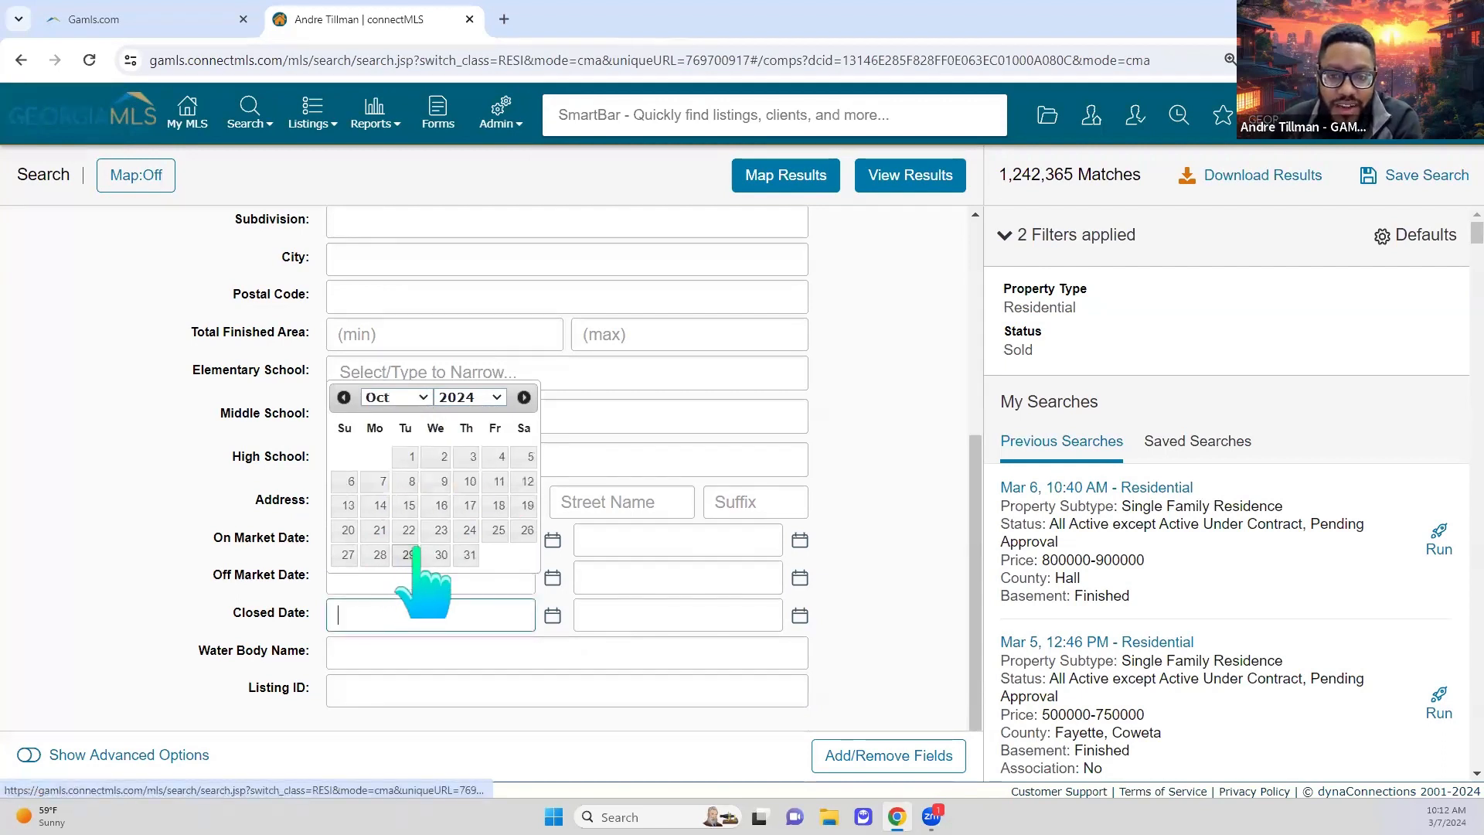
{"action": "left_click", "coordinate": [479, 399]}
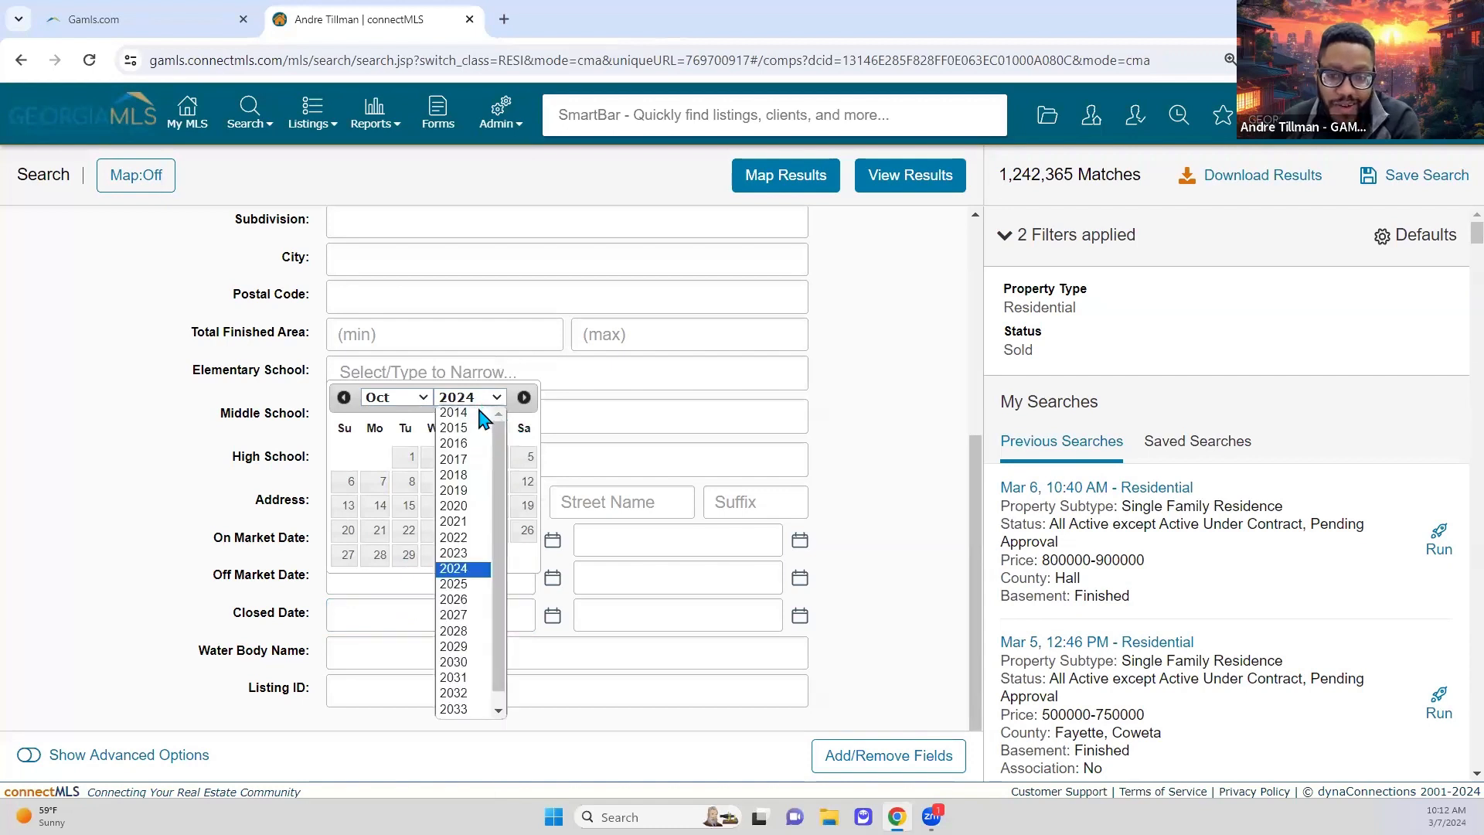
{"action": "left_click", "coordinate": [462, 554]}
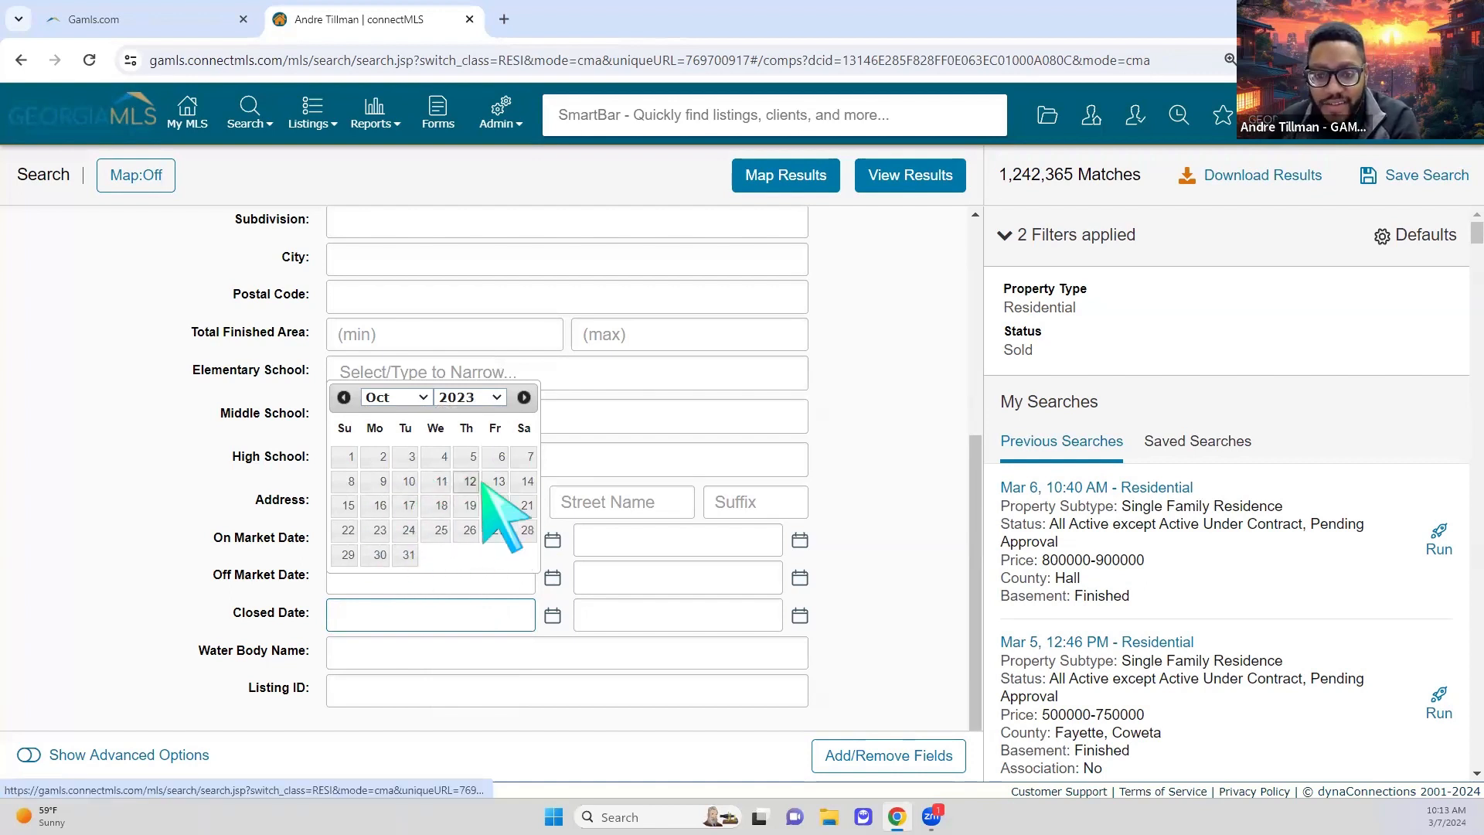
{"action": "left_click", "coordinate": [528, 459]}
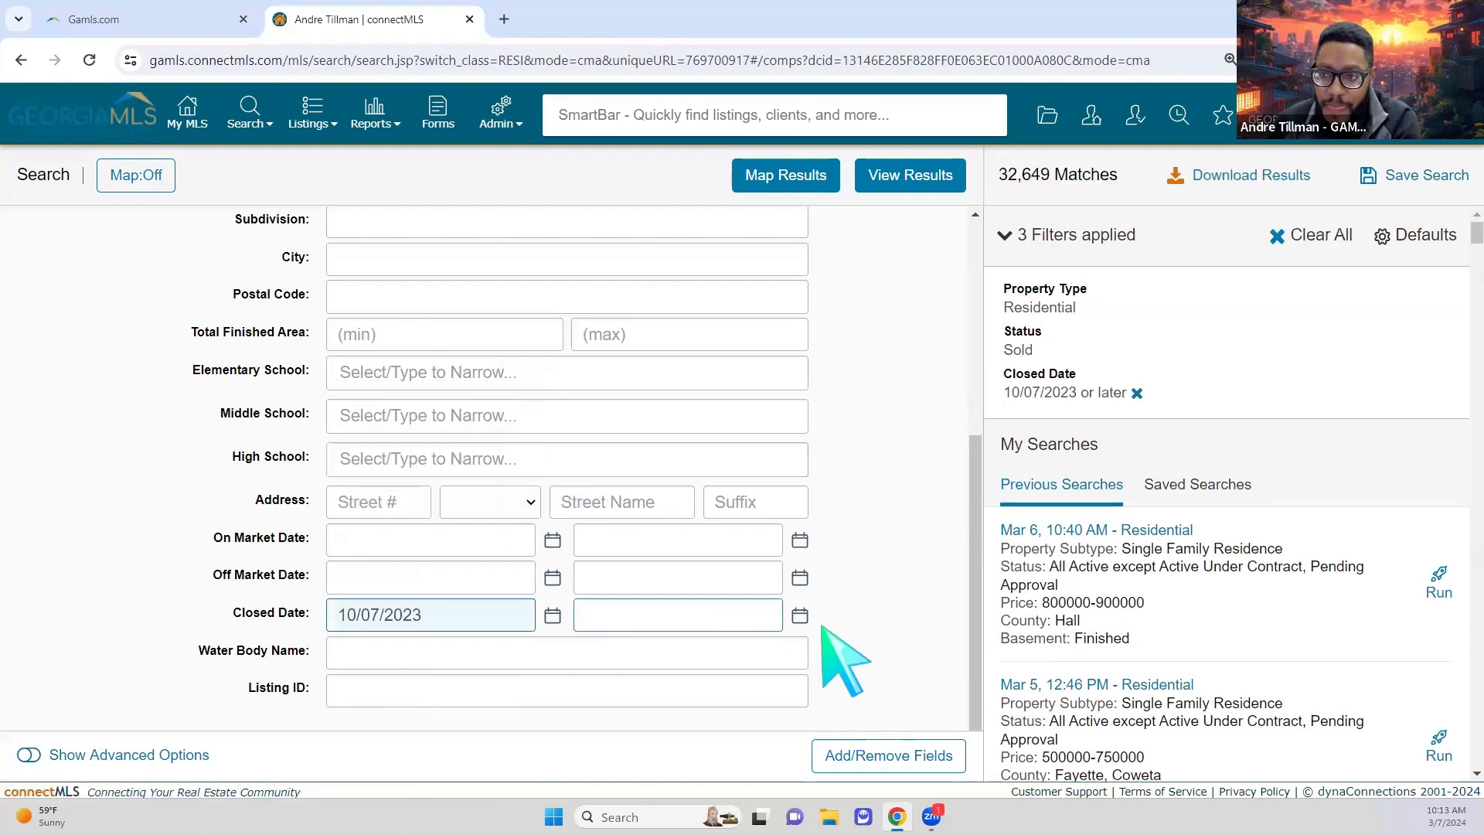
{"action": "left_click", "coordinate": [800, 616]}
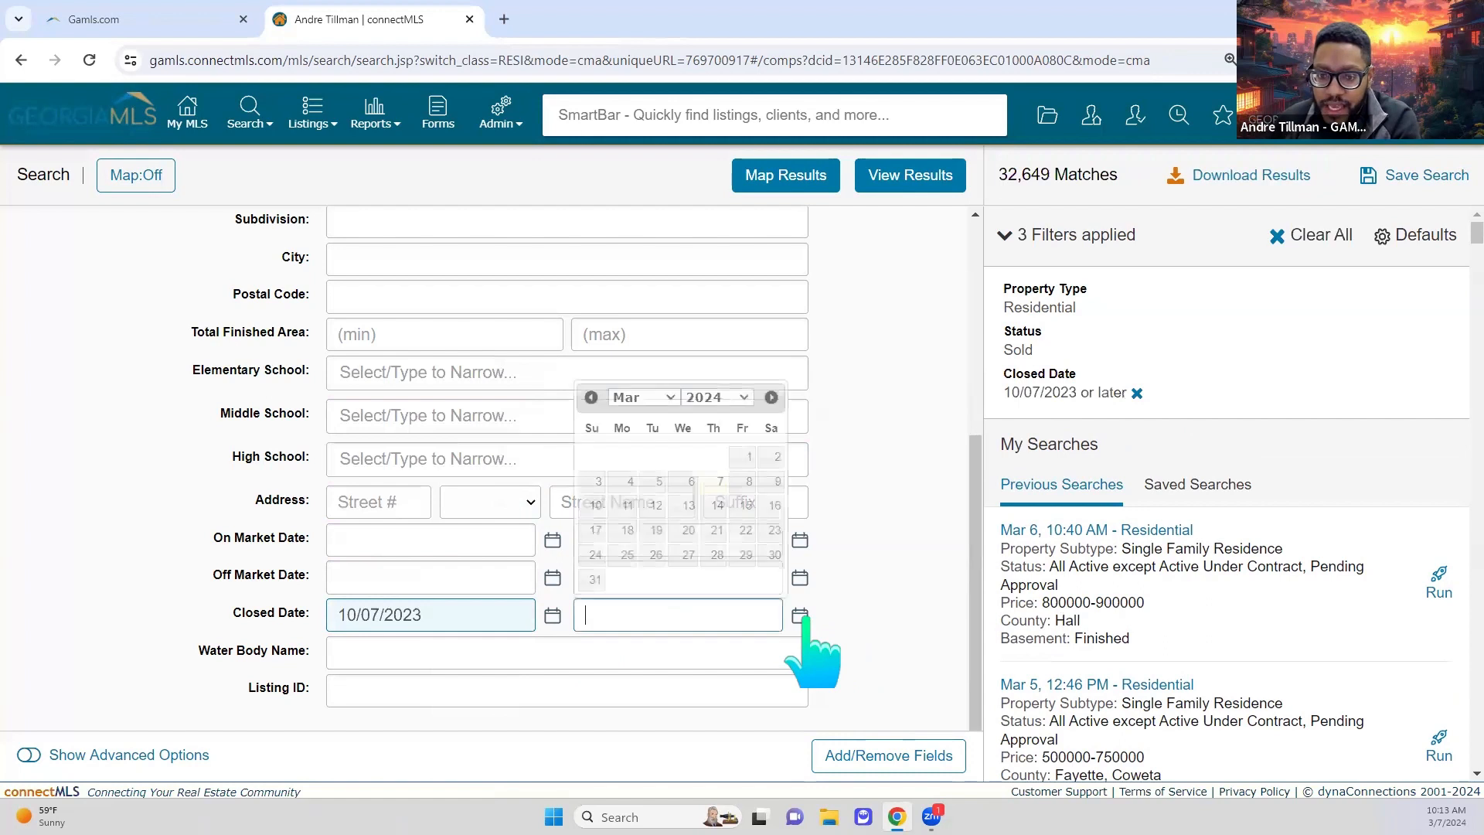
{"action": "left_click", "coordinate": [712, 483]}
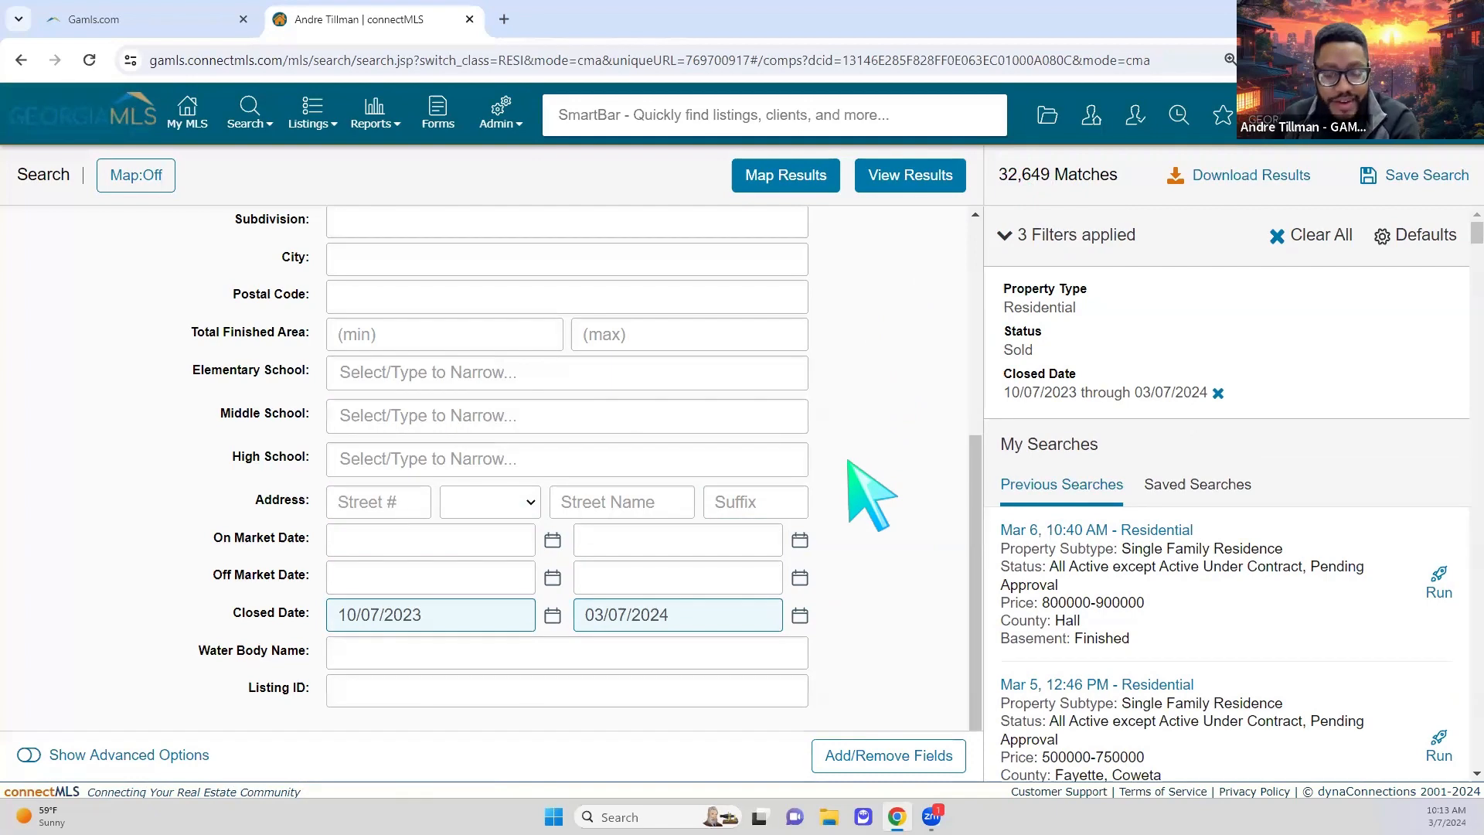
{"action": "scroll", "coordinate": [872, 495], "scroll_direction": "up", "scroll_amount": 5}
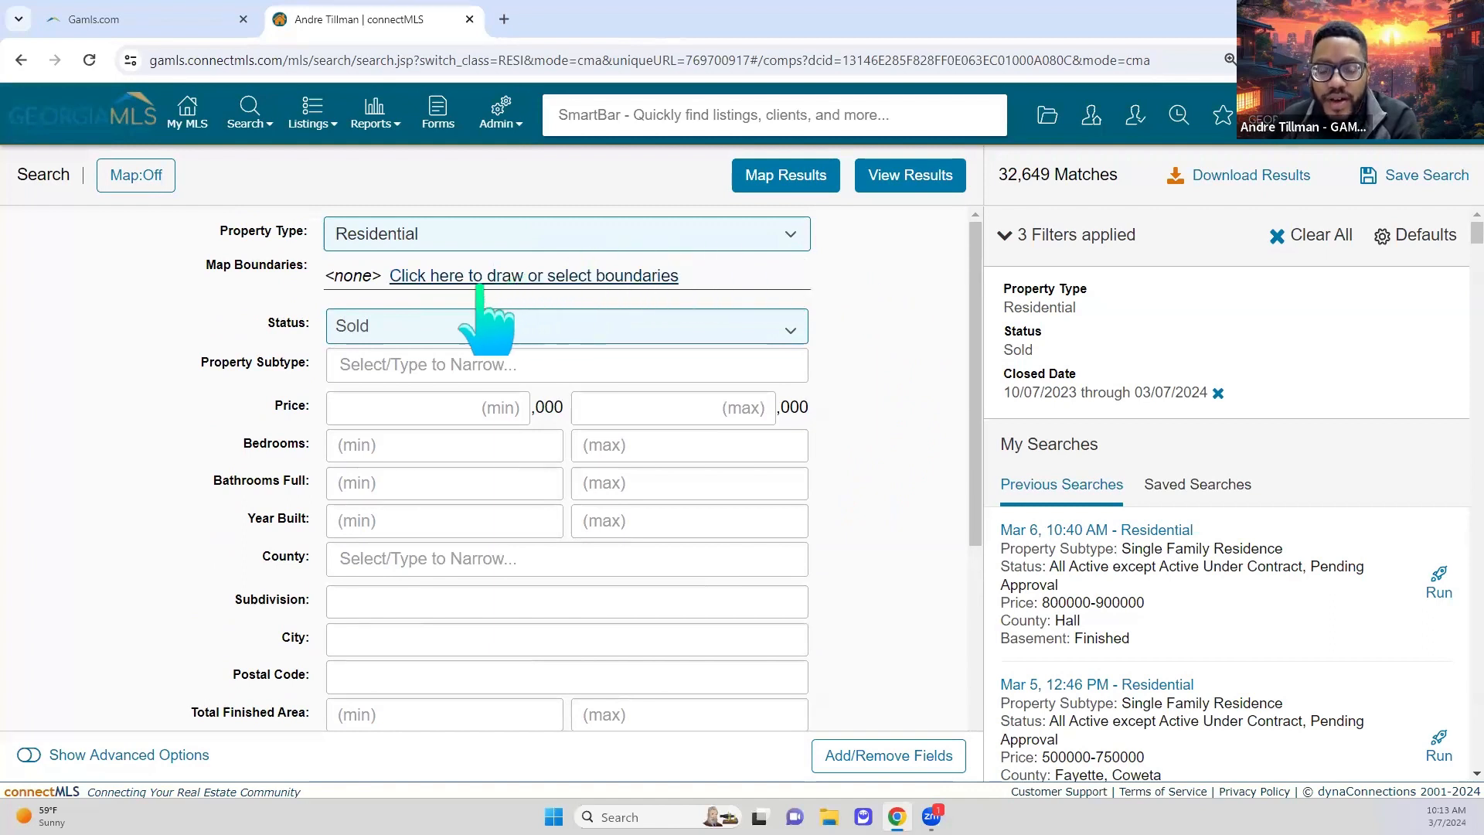
Step: Switch the sold search to the boundary map and frame it on metro Atlanta
{"action": "left_click", "coordinate": [663, 279]}
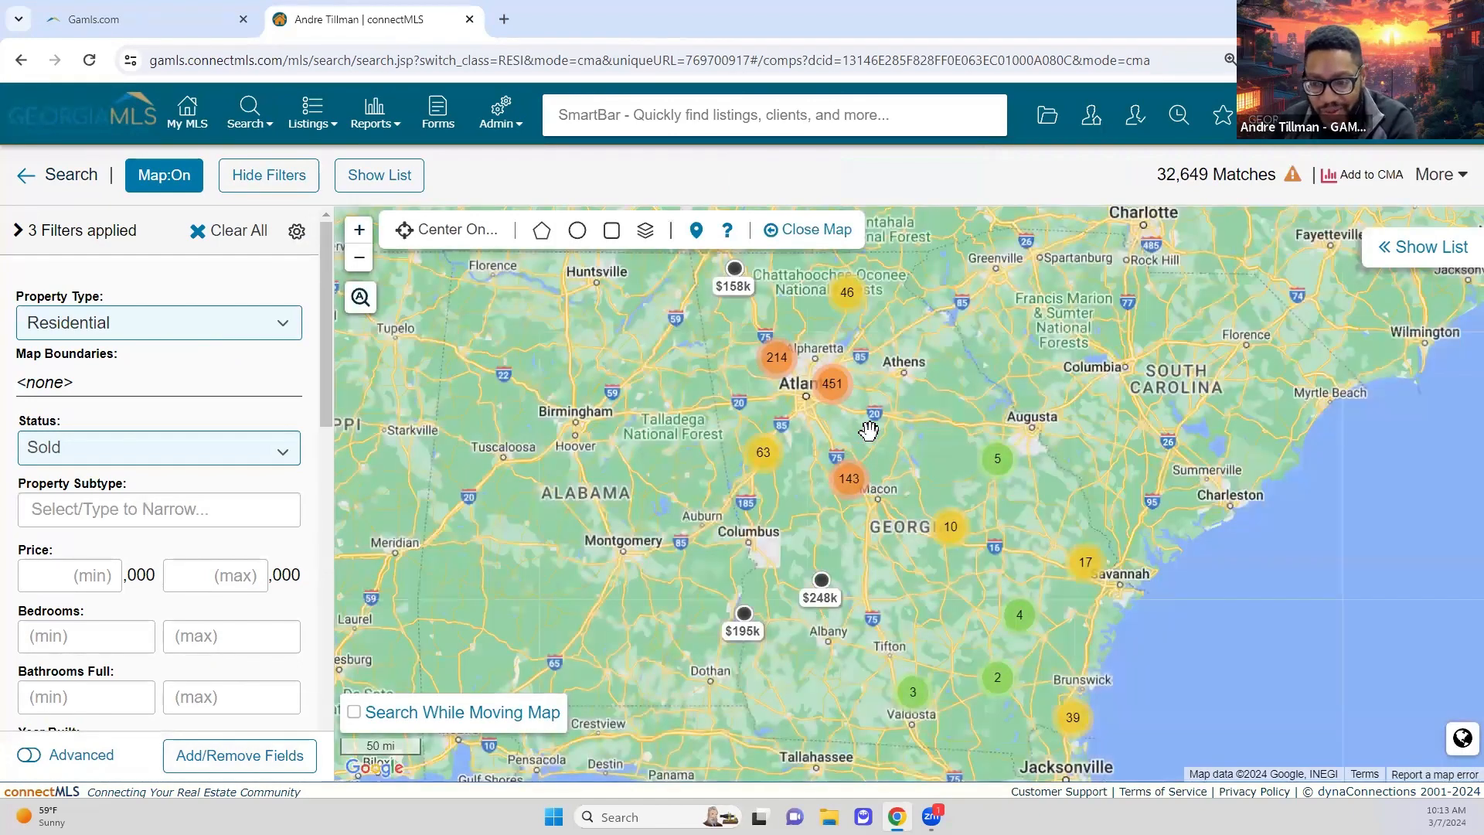
{"action": "left_click_drag", "start_coordinate": [926, 467], "coordinate": [921, 493]}
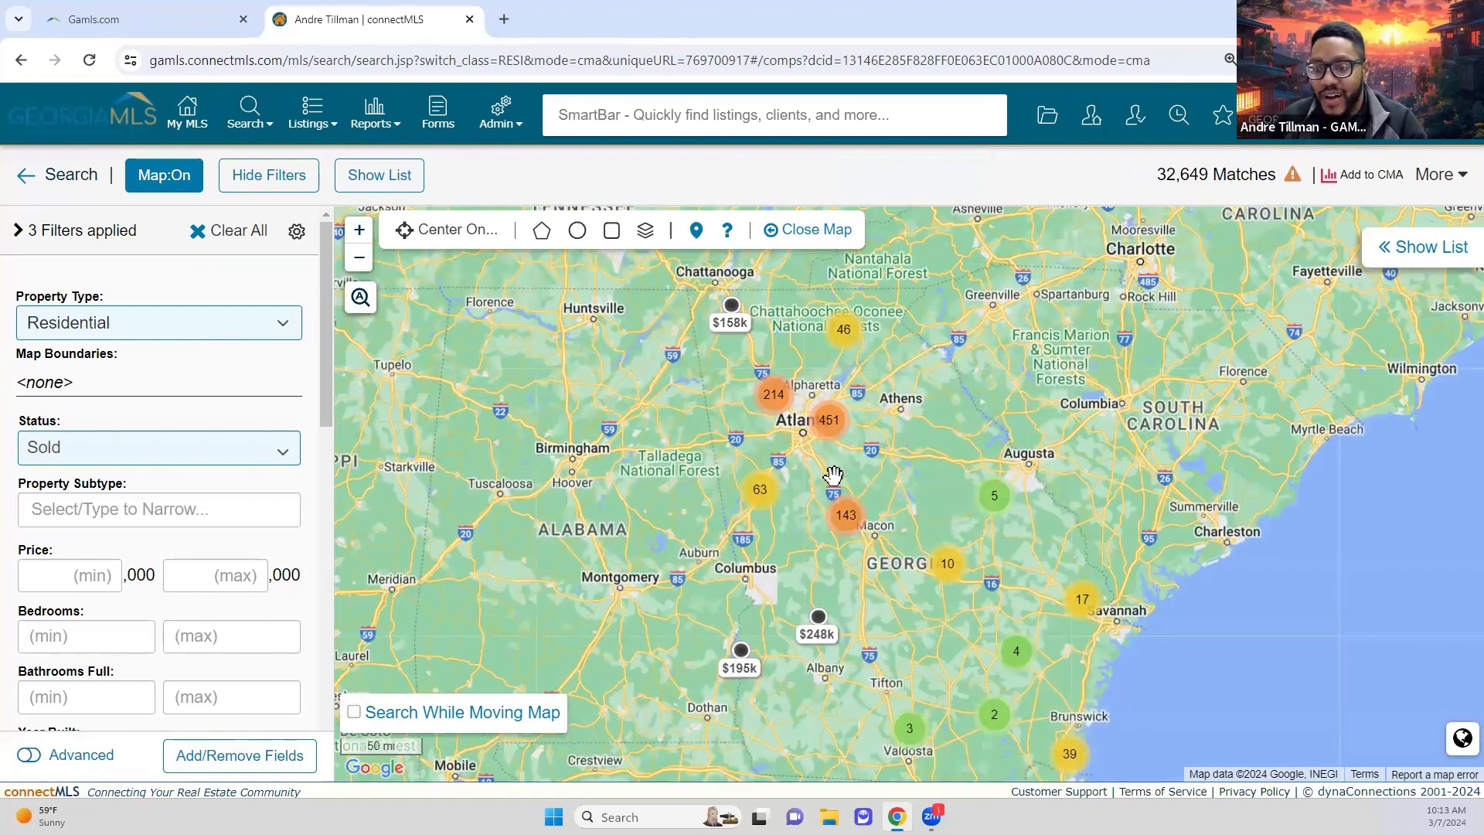
{"action": "scroll", "coordinate": [833, 475], "scroll_direction": "up", "scroll_amount": 2}
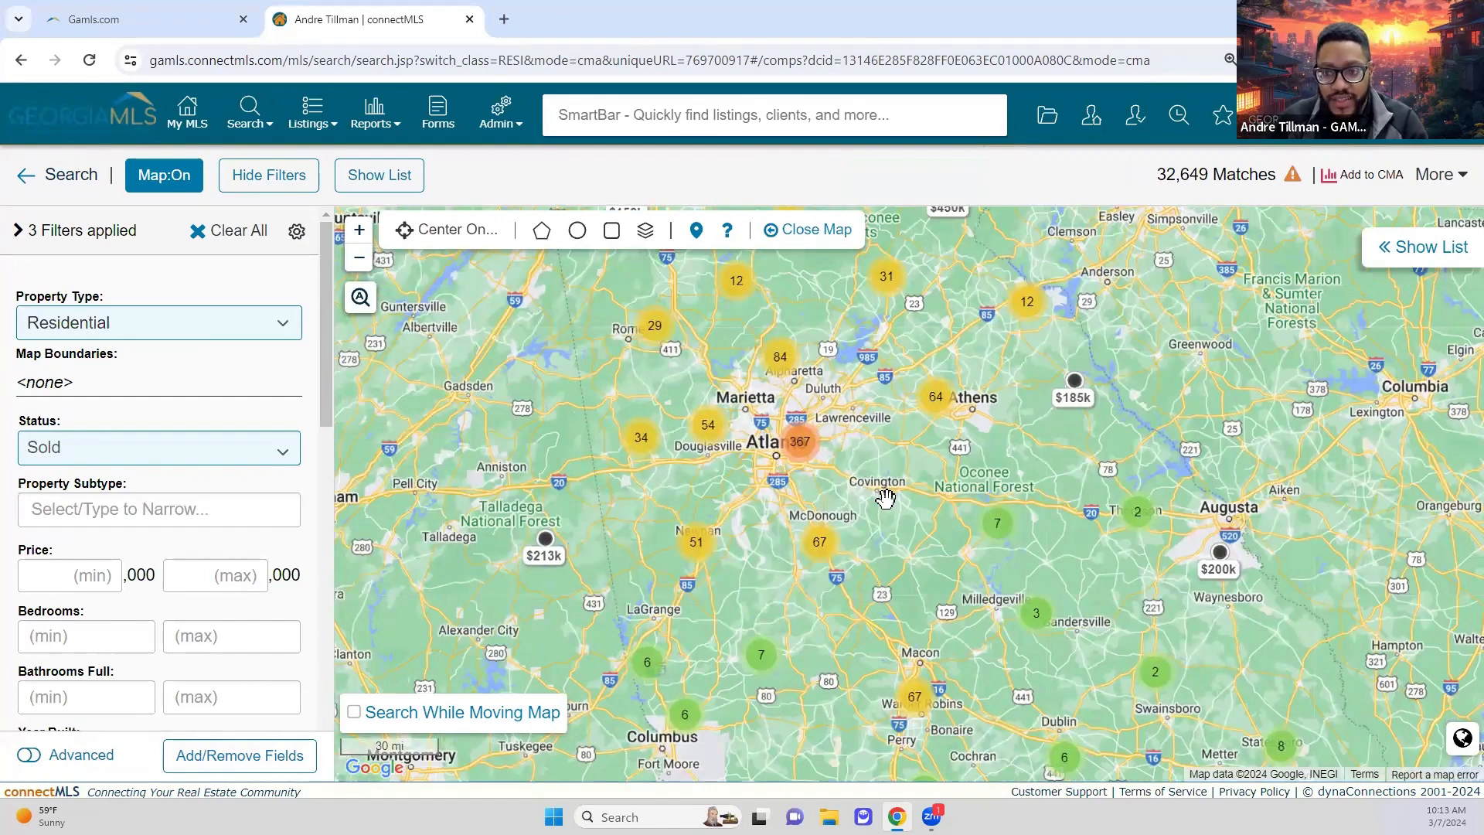
{"action": "scroll", "coordinate": [854, 491], "scroll_direction": "up", "scroll_amount": 2}
{"action": "left_click_drag", "start_coordinate": [698, 483], "coordinate": [754, 518]}
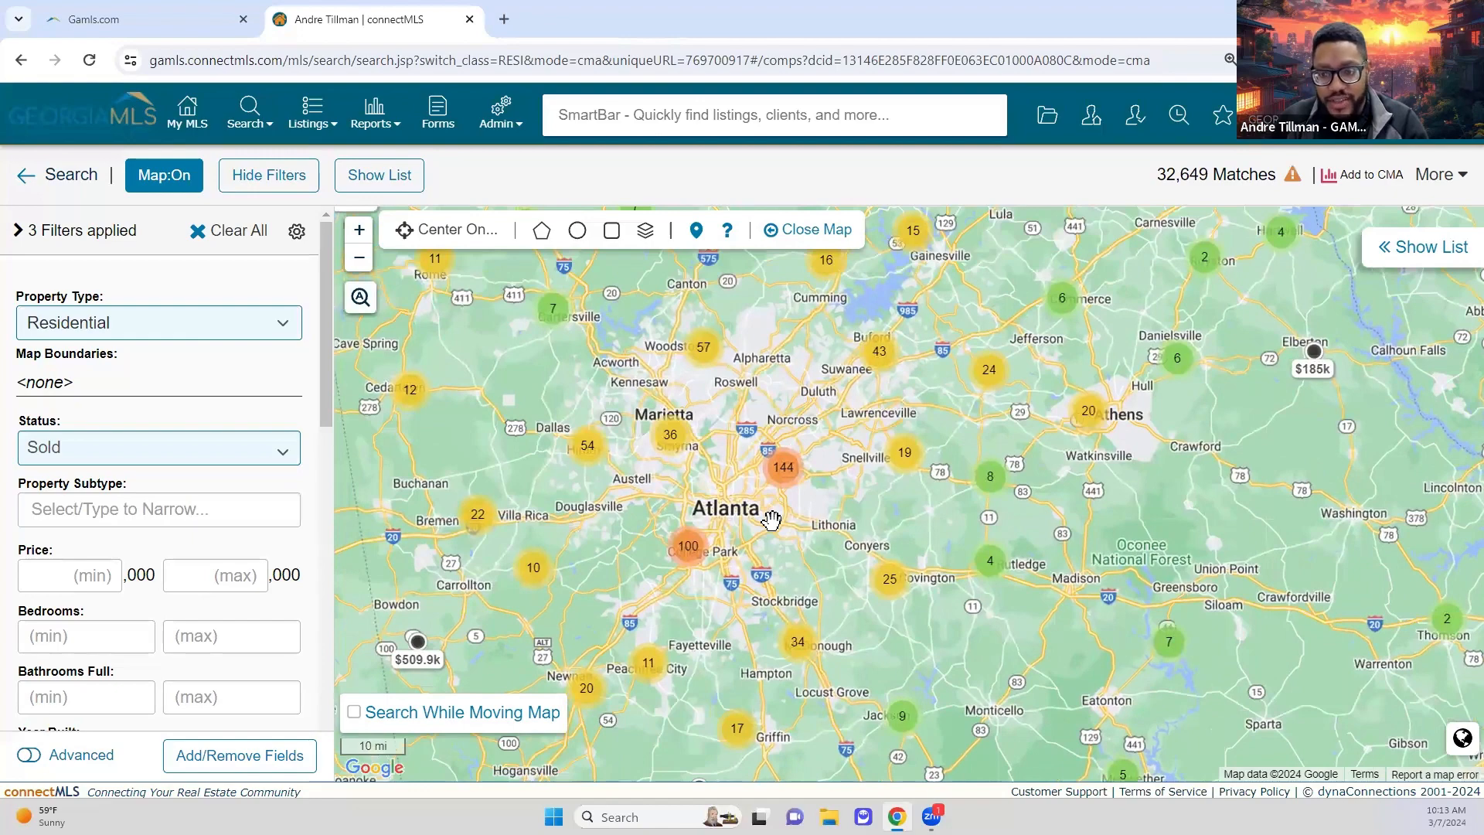
{"action": "scroll", "coordinate": [771, 520], "scroll_direction": "up", "scroll_amount": 1}
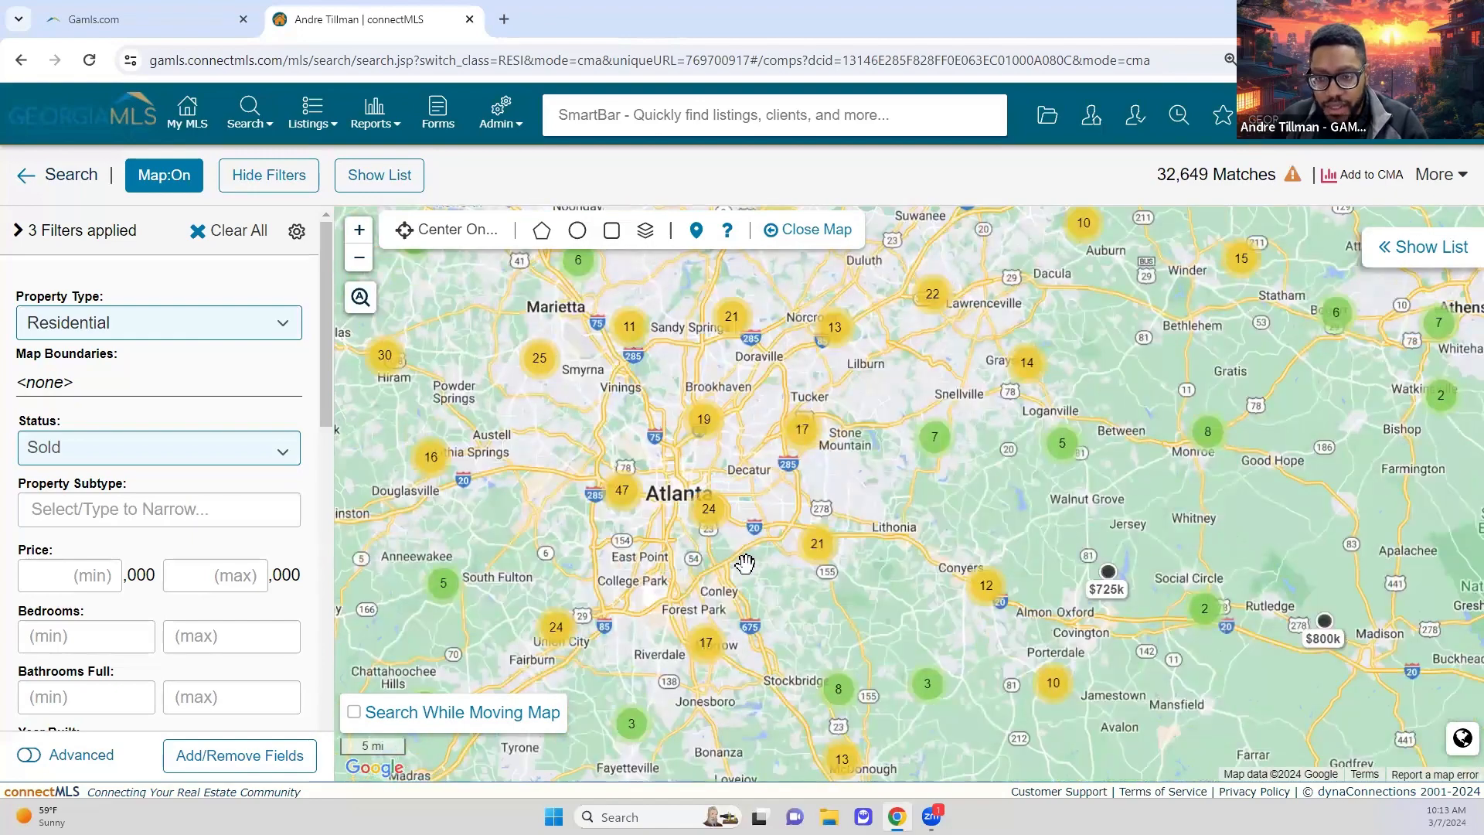
{"action": "scroll", "coordinate": [709, 523], "scroll_direction": "up", "scroll_amount": 1}
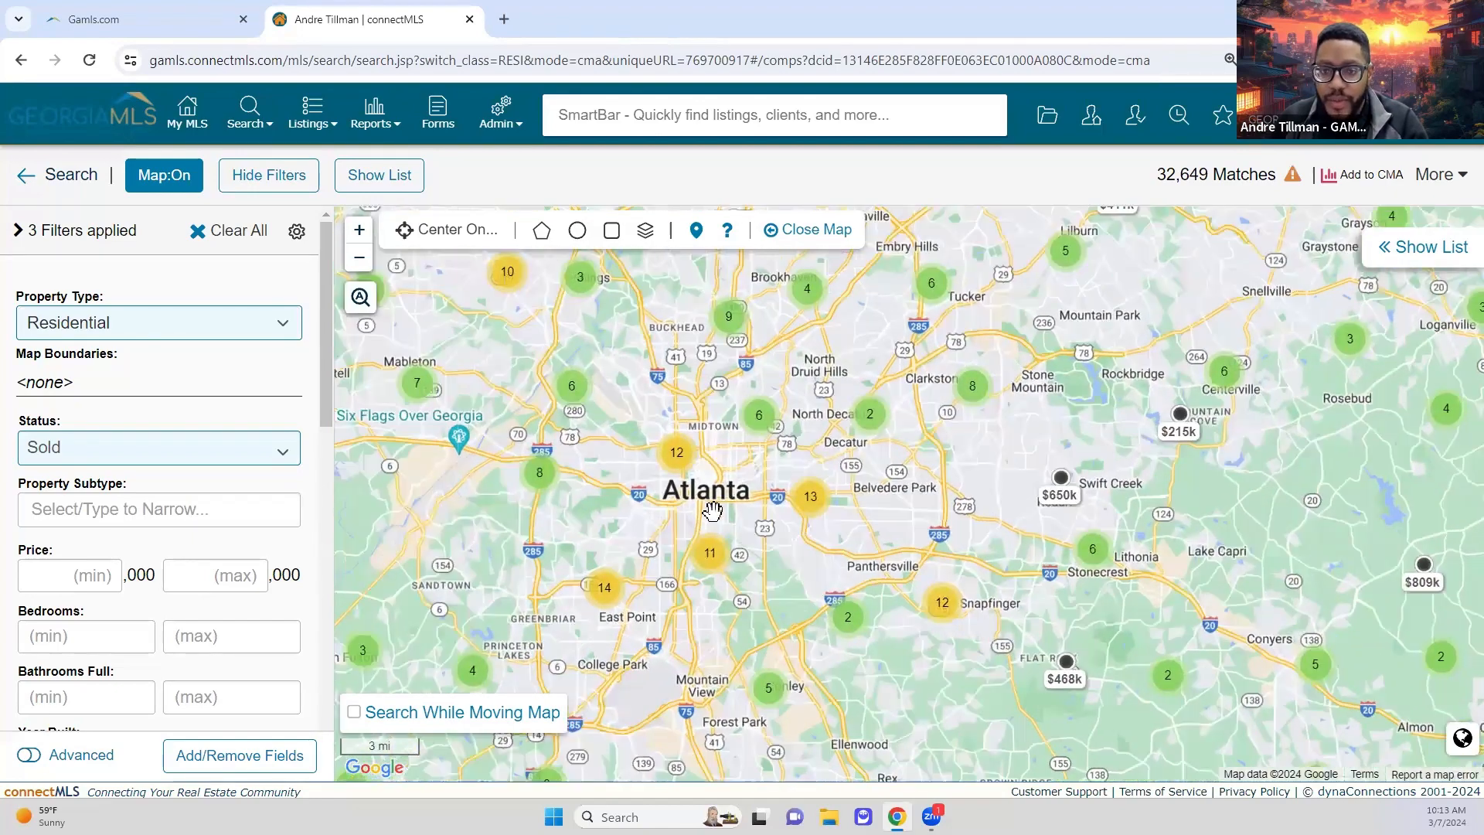
{"action": "scroll", "coordinate": [690, 485], "scroll_direction": "down", "scroll_amount": 1}
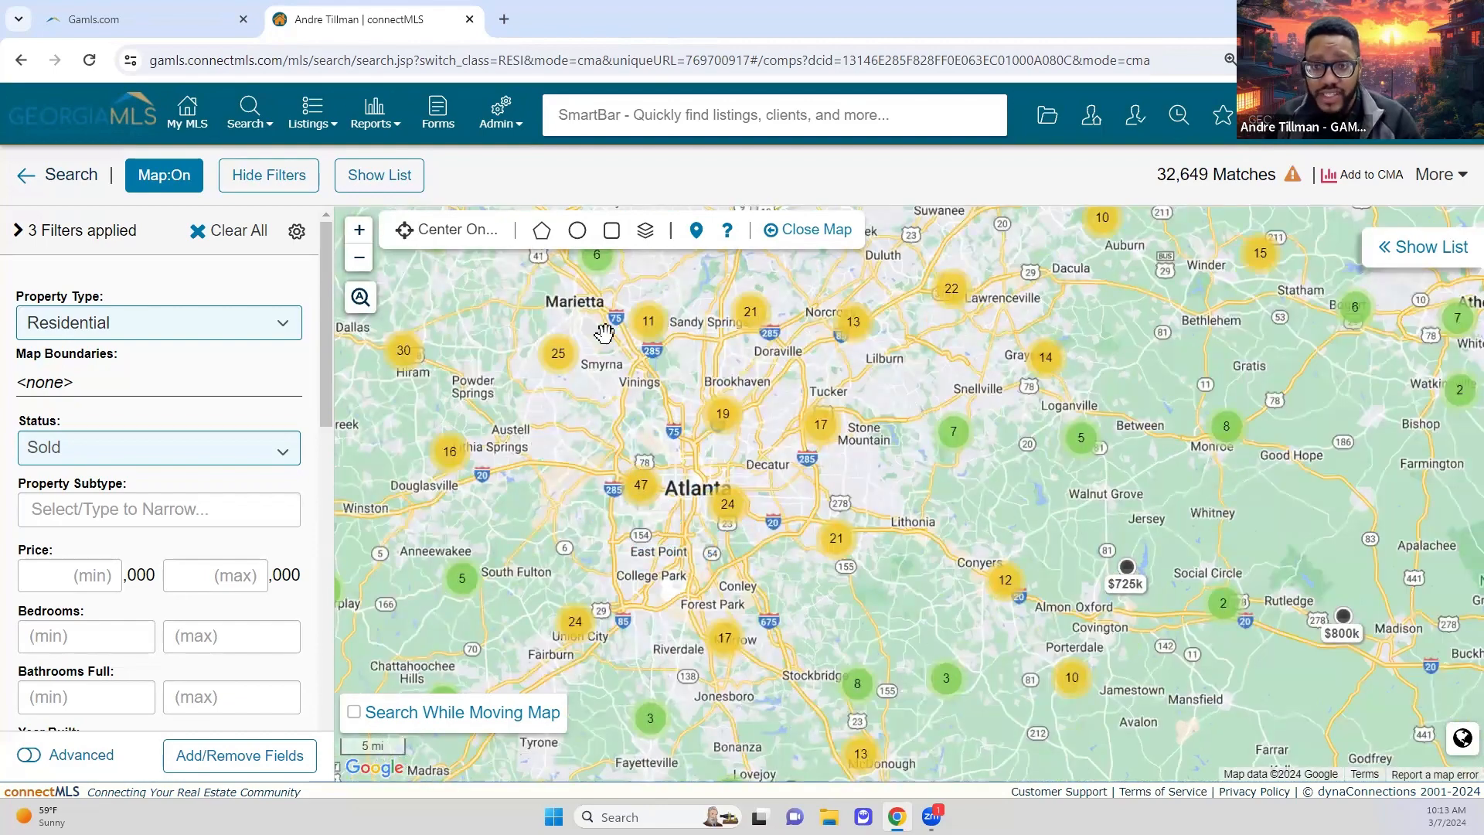
{"action": "mouse_move", "coordinate": [632, 315]}
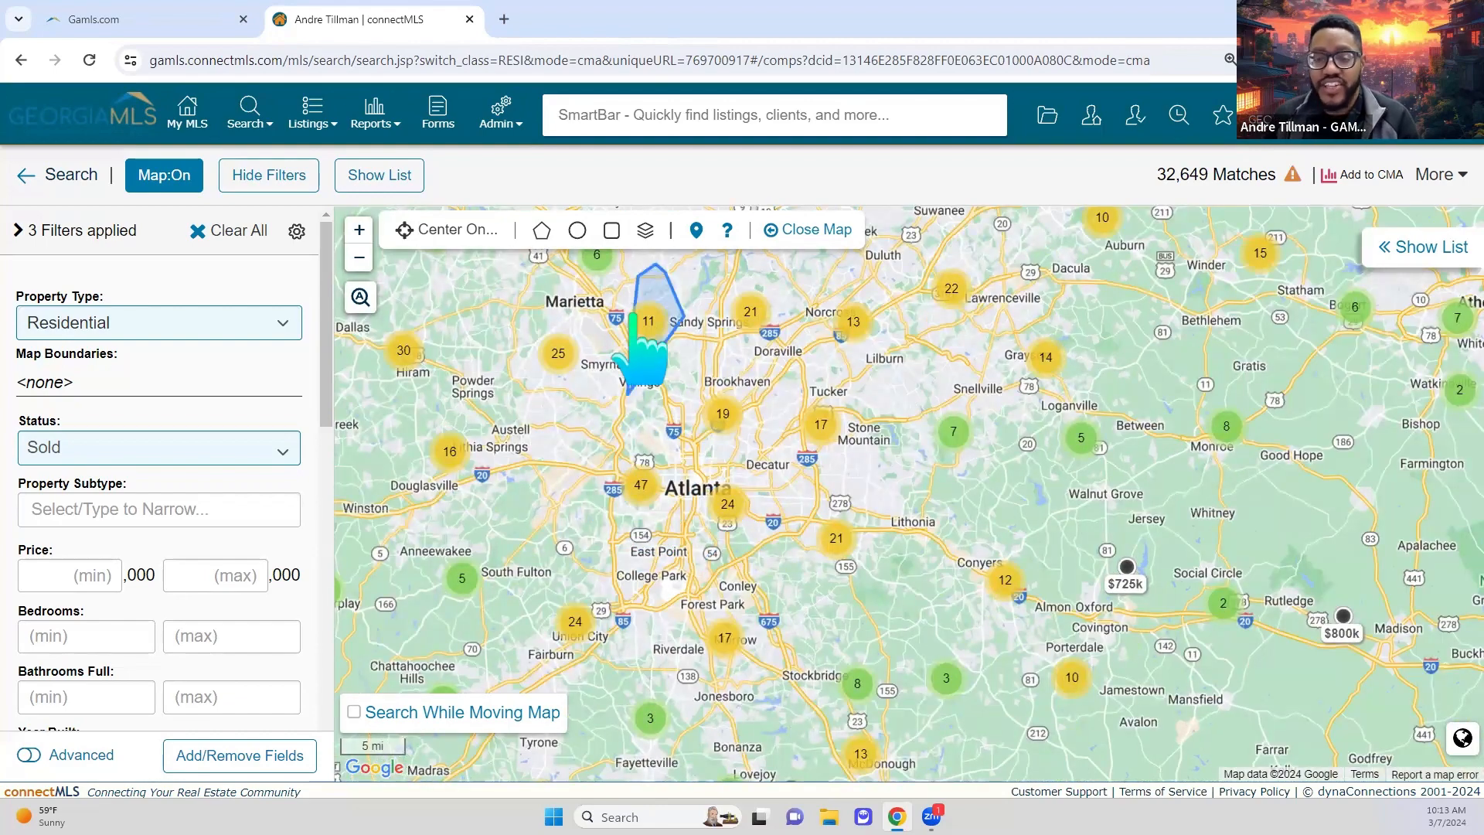
Step: Centre the map on the subject's street address, correcting the city spelling to Smyrna
{"action": "left_click", "coordinate": [452, 231]}
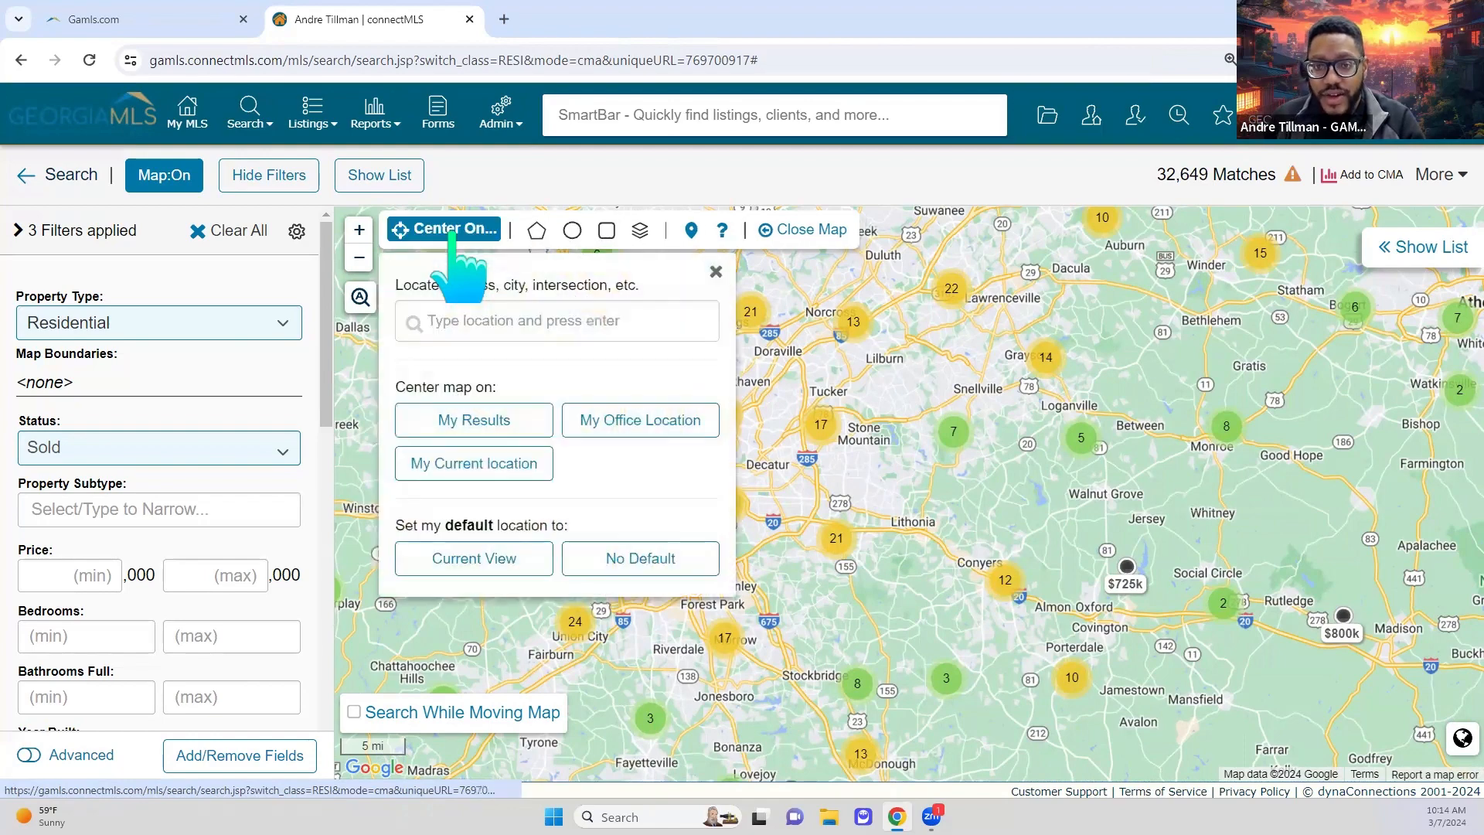
{"action": "left_click", "coordinate": [462, 315]}
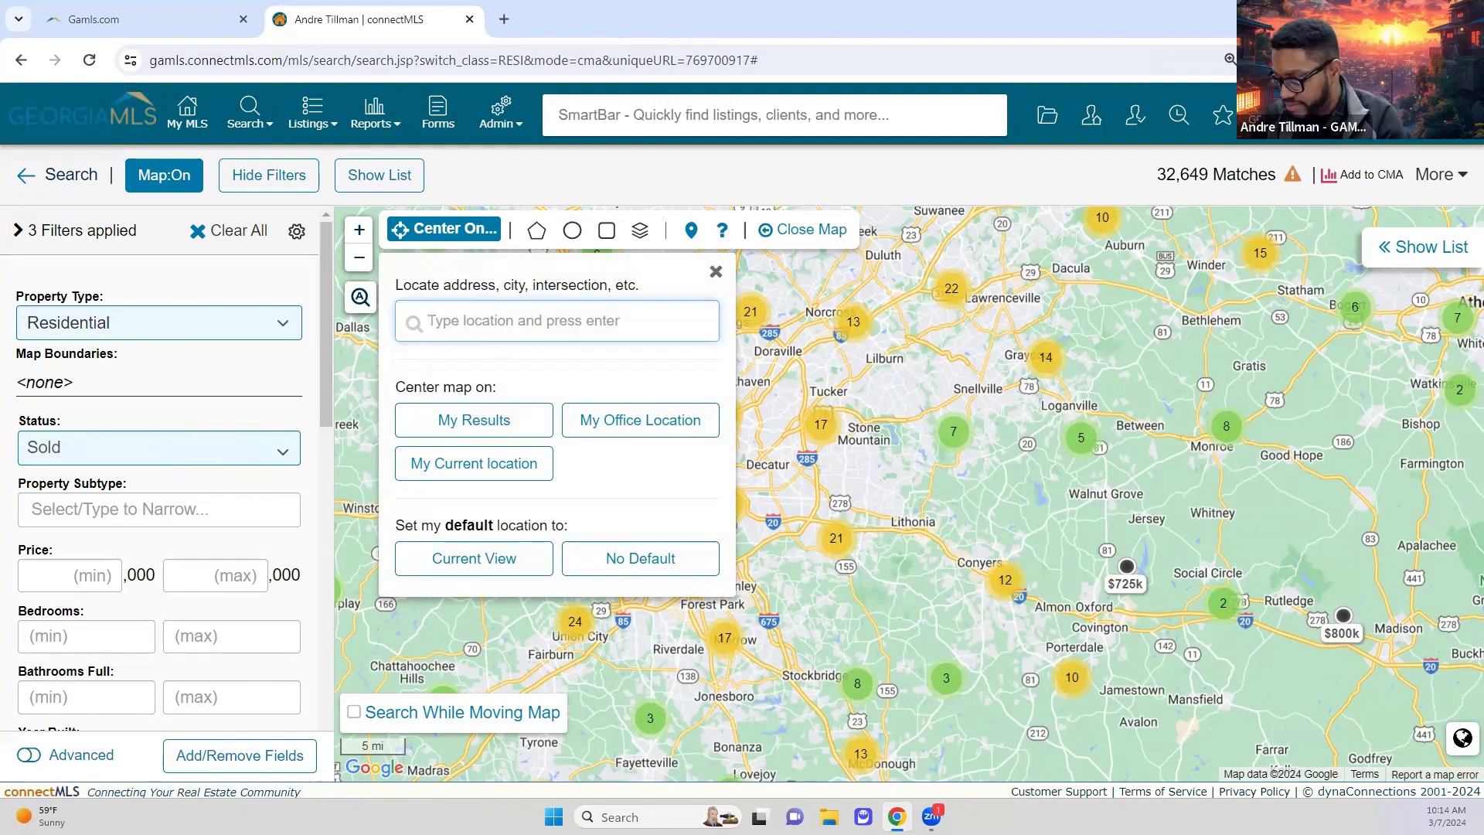
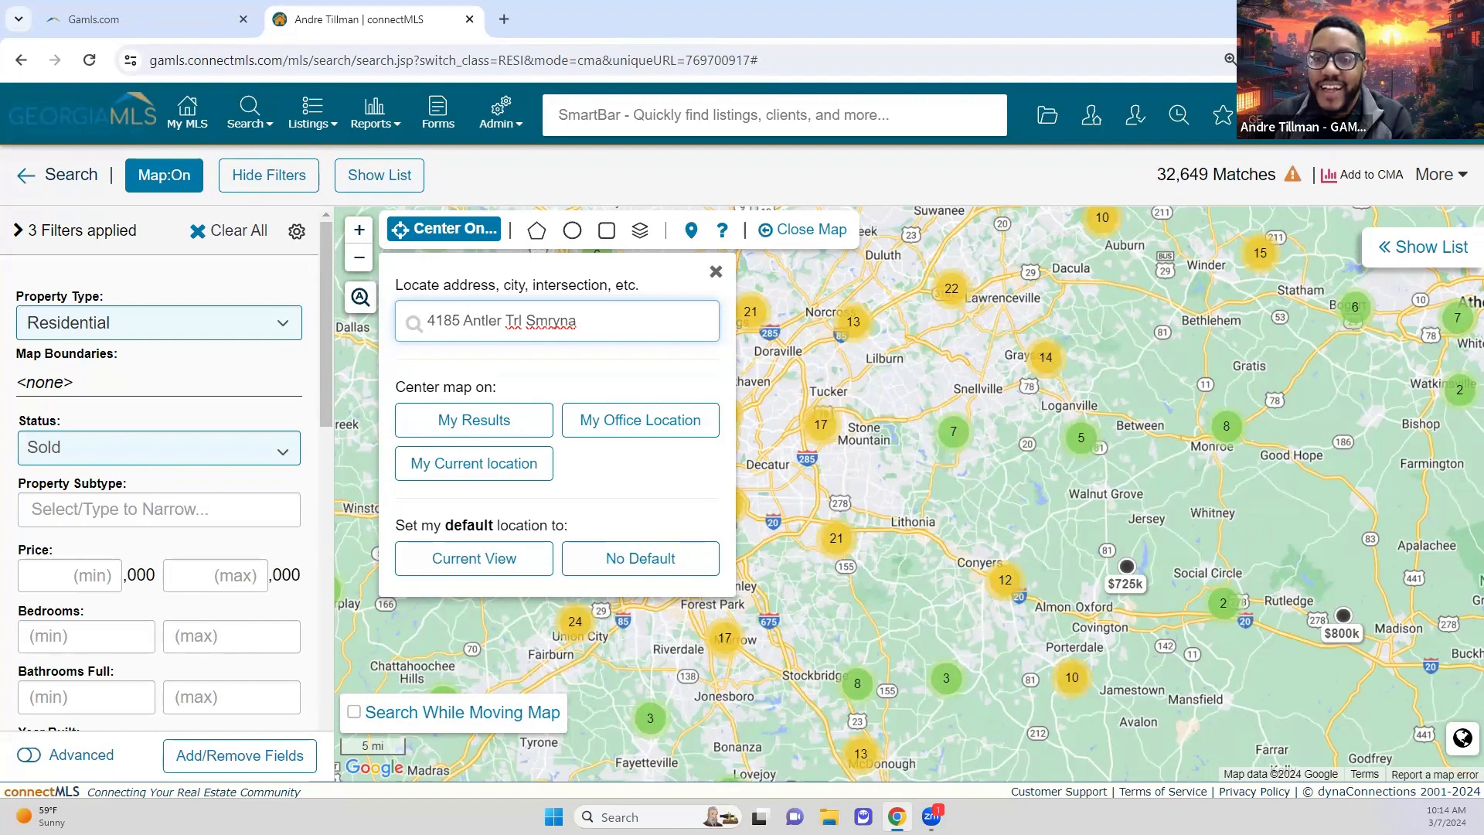
{"action": "right_click", "coordinate": [553, 323]}
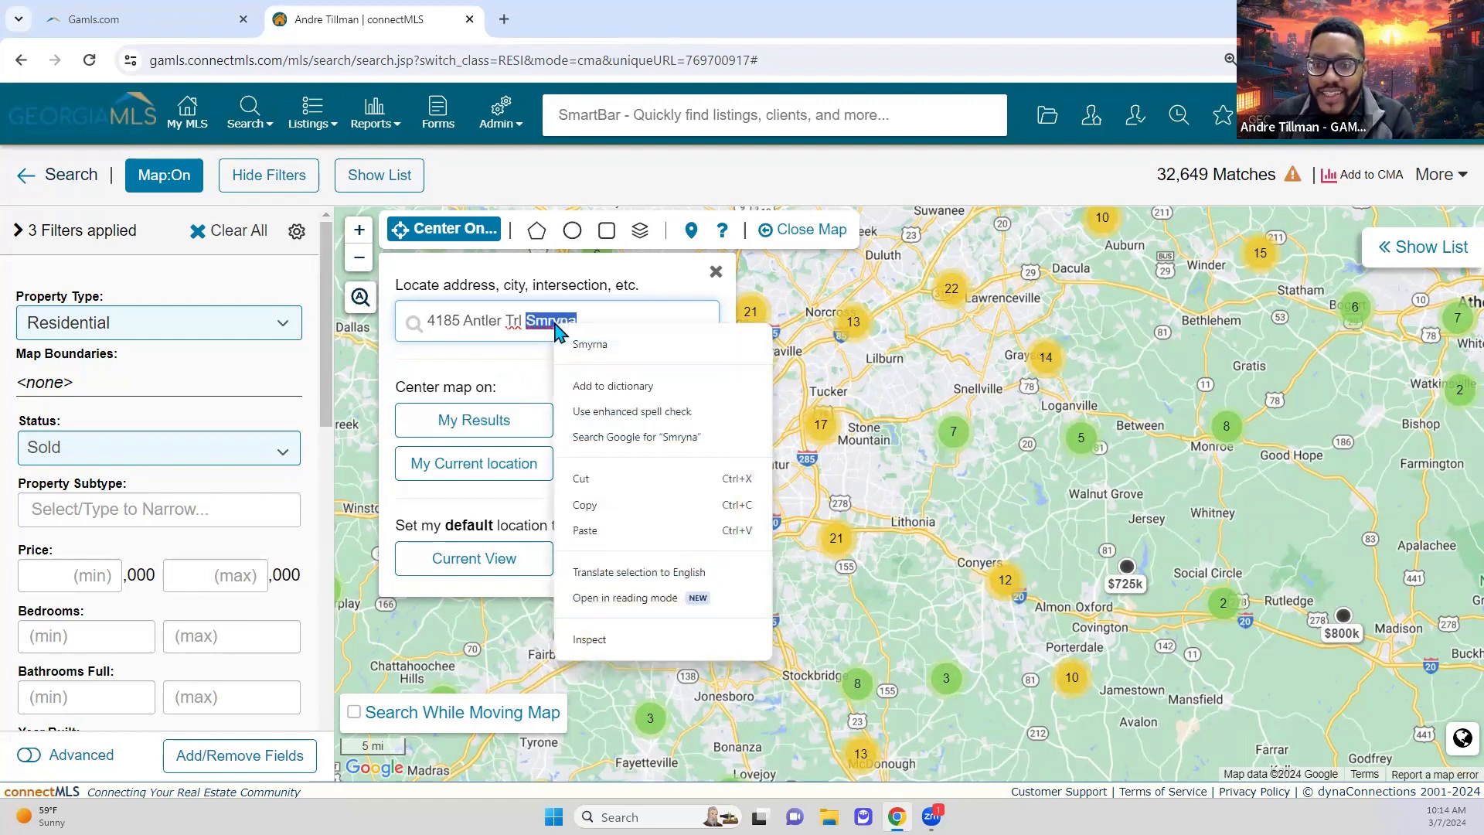
{"action": "left_click", "coordinate": [590, 345]}
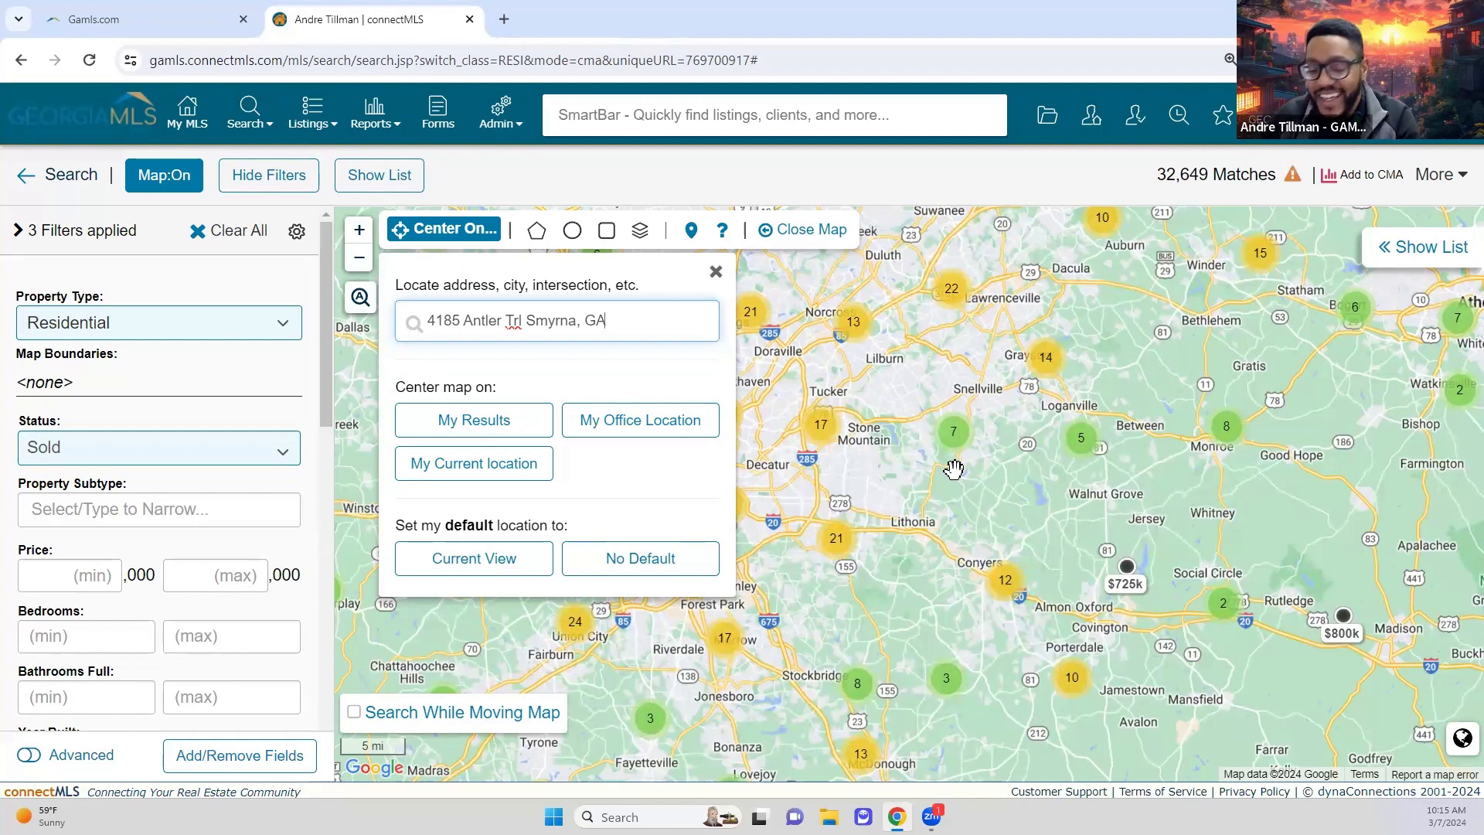
{"action": "left_click", "coordinate": [402, 417]}
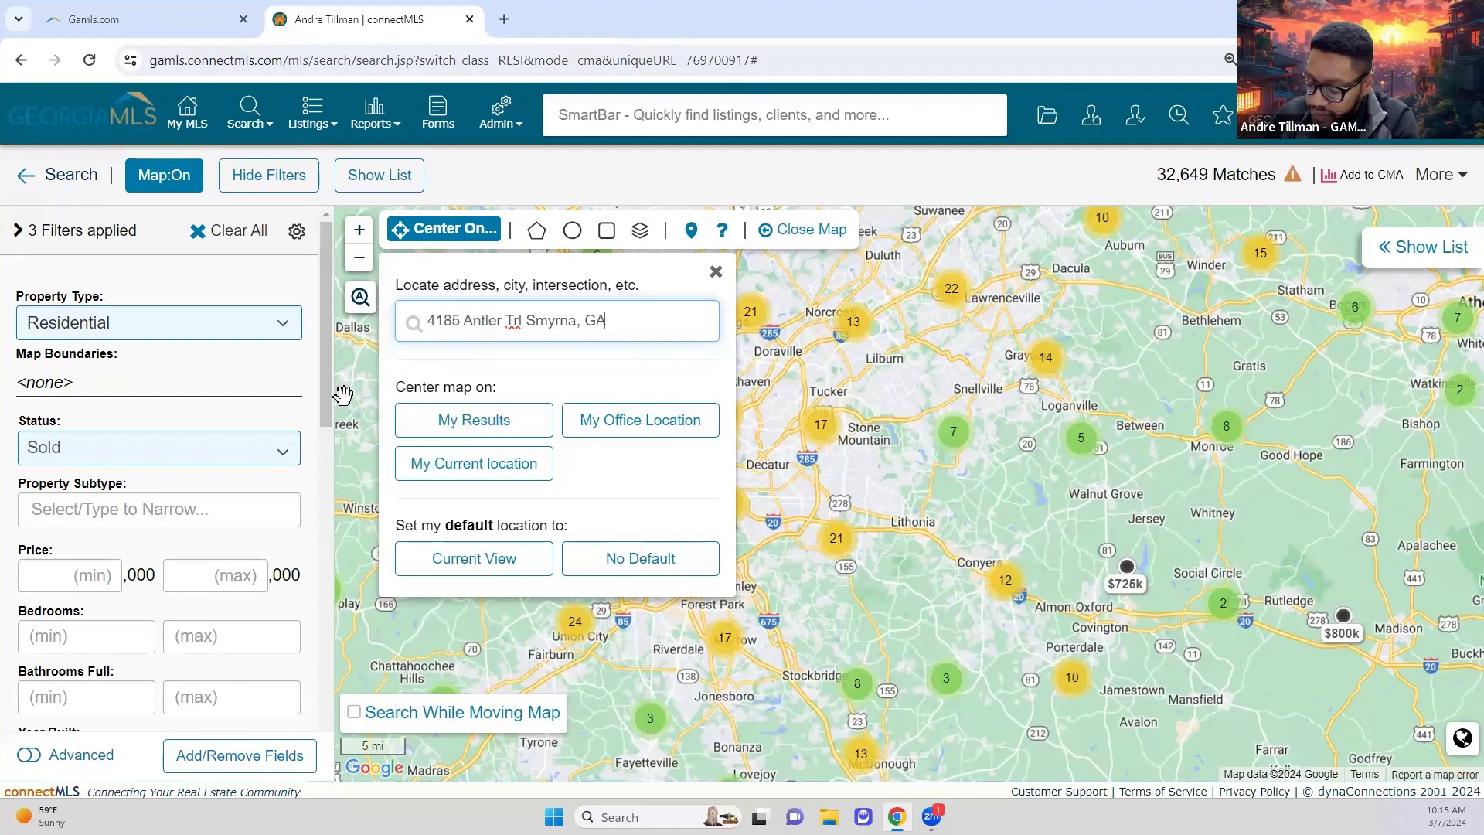
{"action": "key", "text": "Return"}
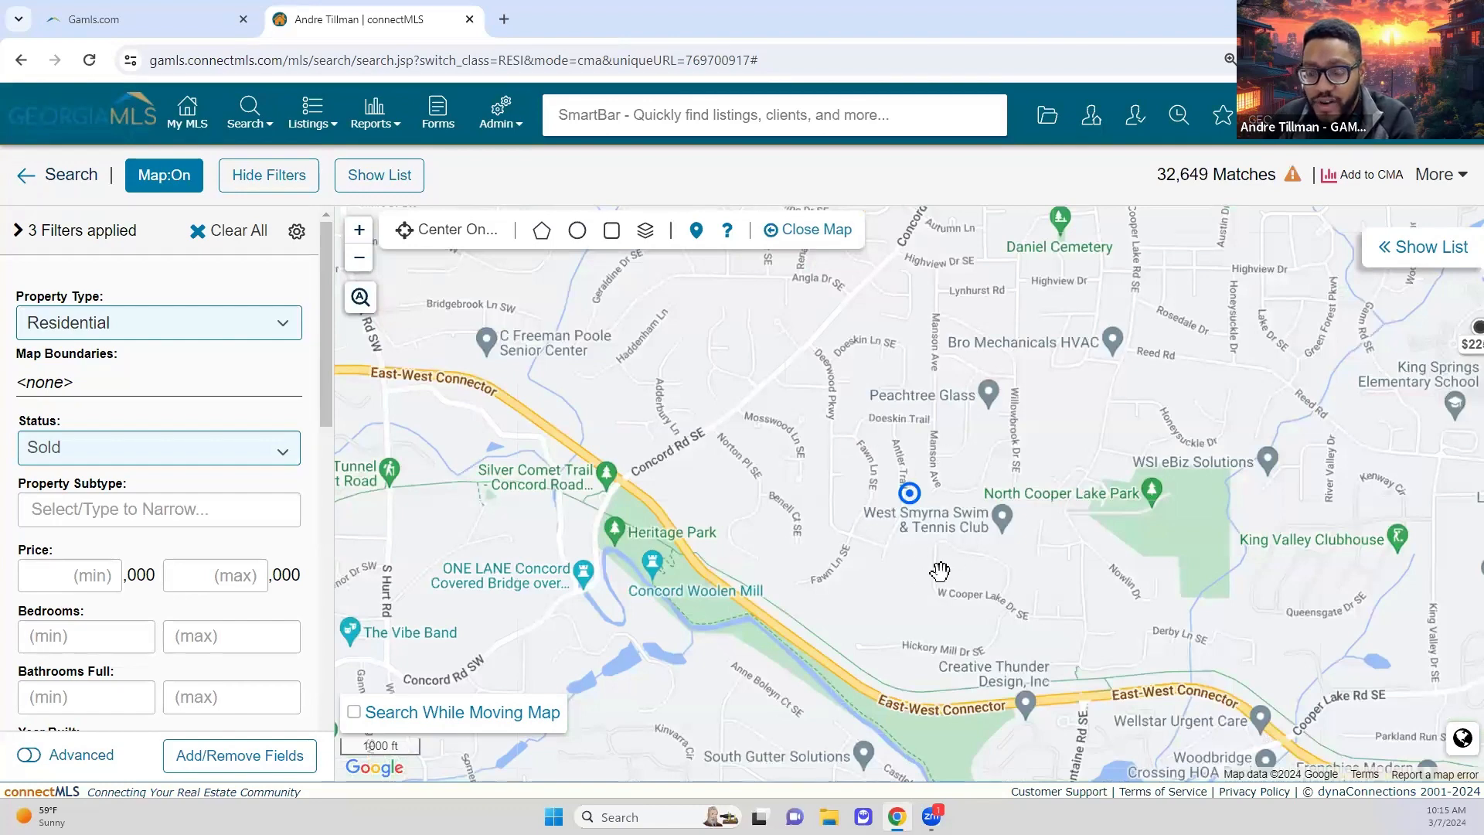
Step: Zoom out to 1 mi so sold price pins load, then back in to 2000 ft
{"action": "left_click", "coordinate": [909, 498]}
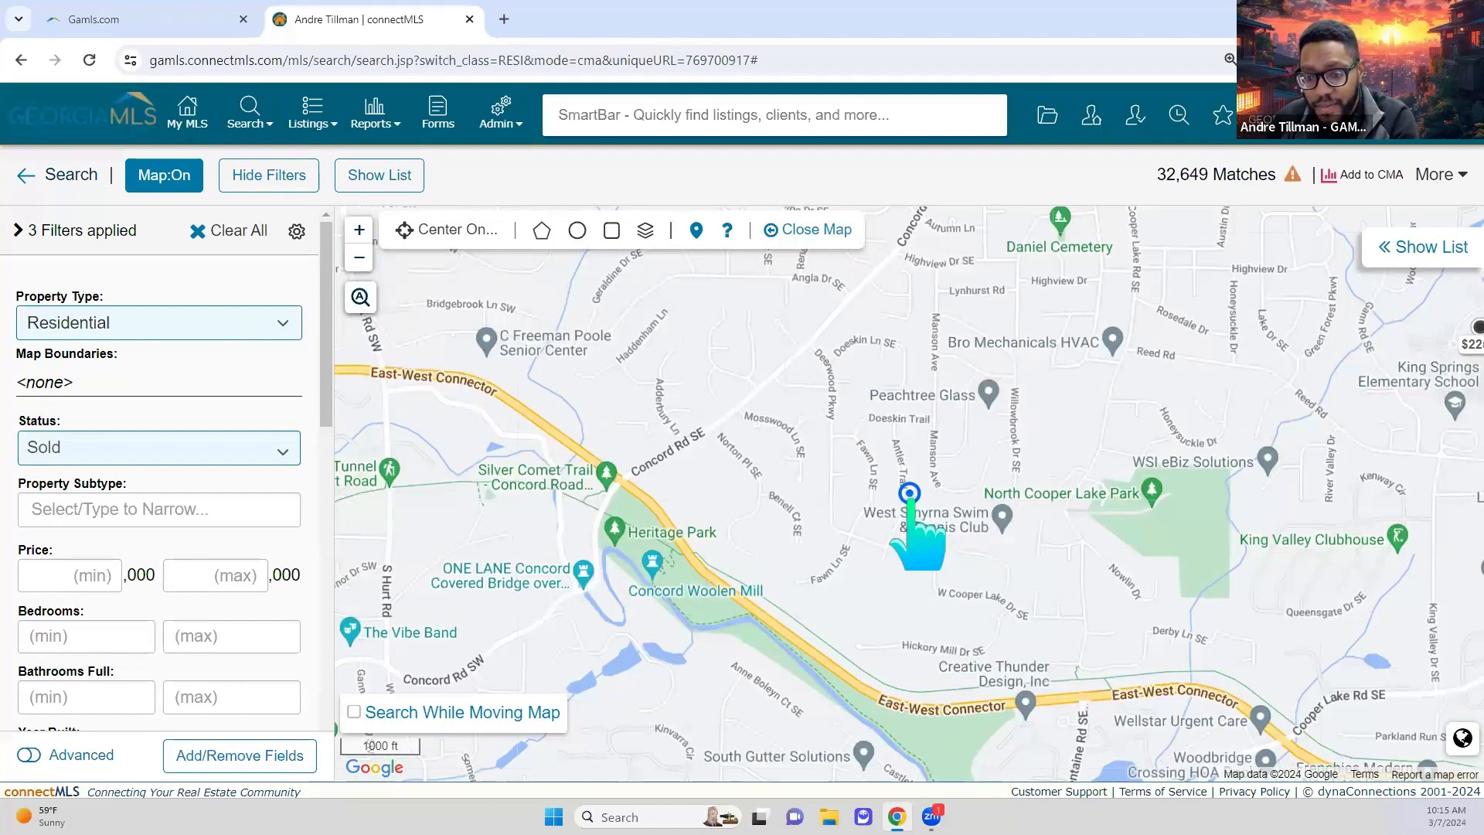
{"action": "scroll", "coordinate": [914, 514], "scroll_direction": "down", "scroll_amount": 3}
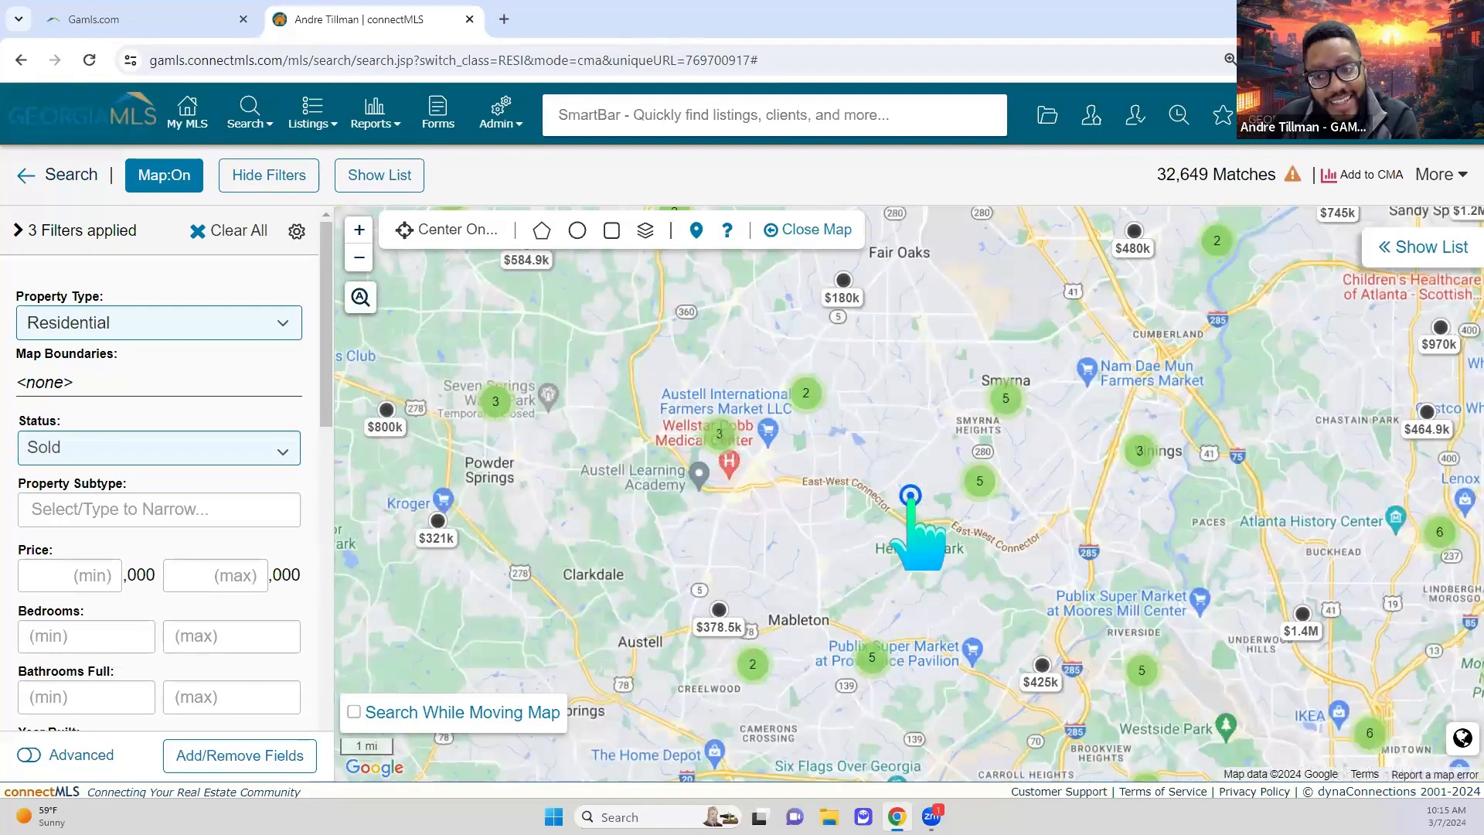
{"action": "scroll", "coordinate": [910, 495], "scroll_direction": "up", "scroll_amount": 2}
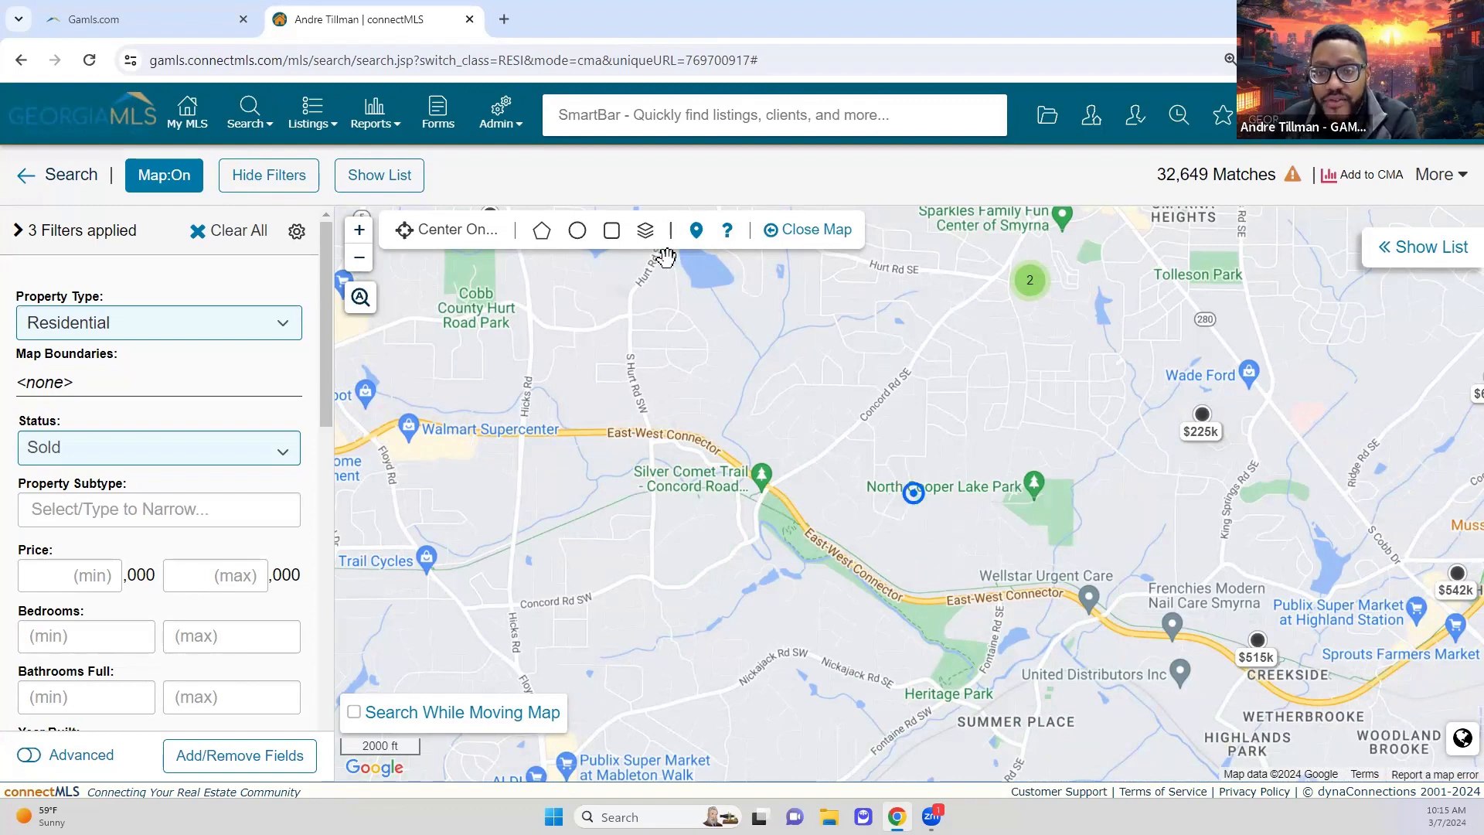
Step: Draw a 0.75-mile radius circle around the subject pin and list the 12 matching sold listings
{"action": "left_click", "coordinate": [576, 231]}
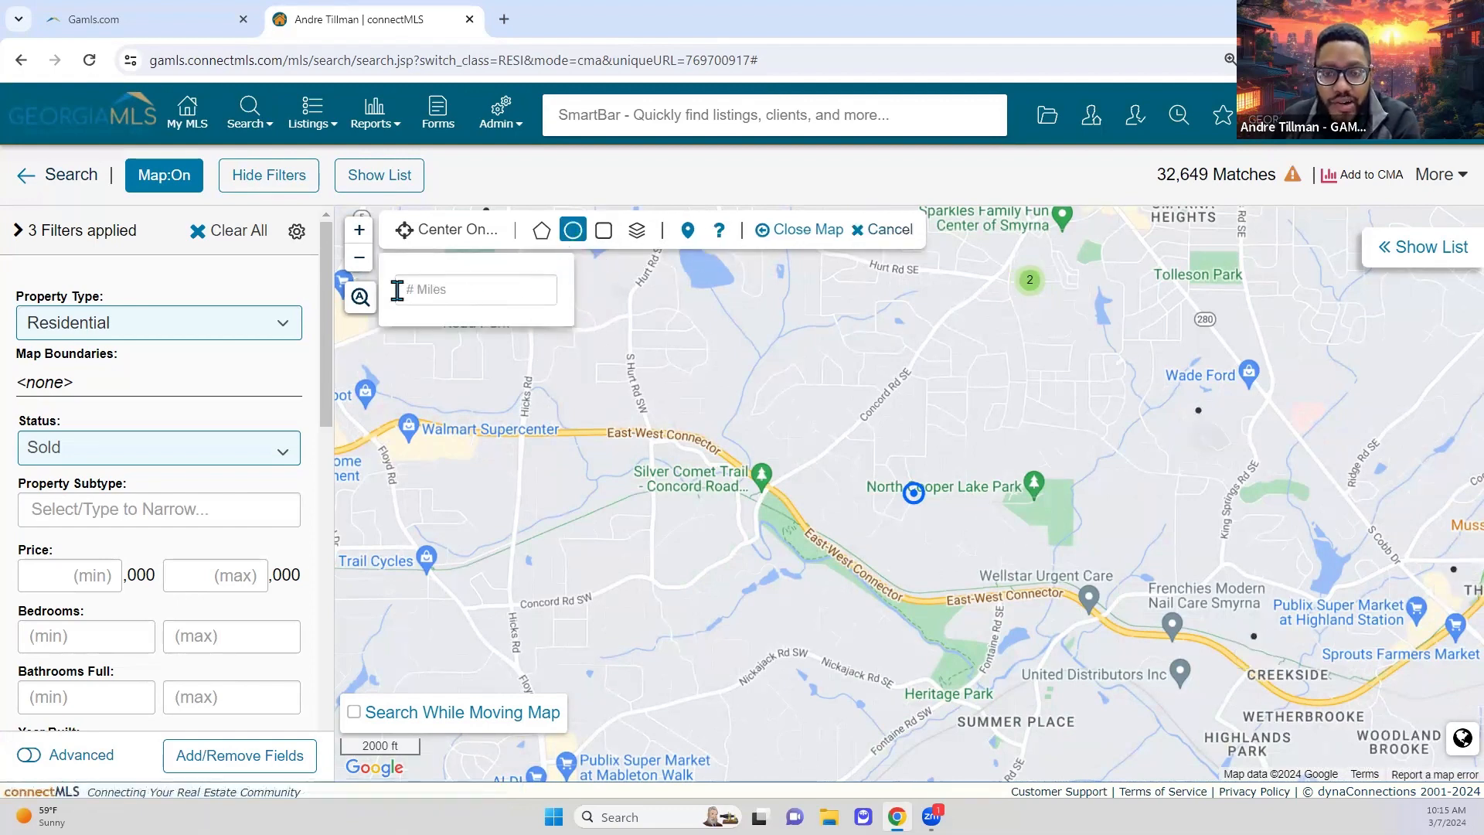
{"action": "left_click", "coordinate": [444, 295]}
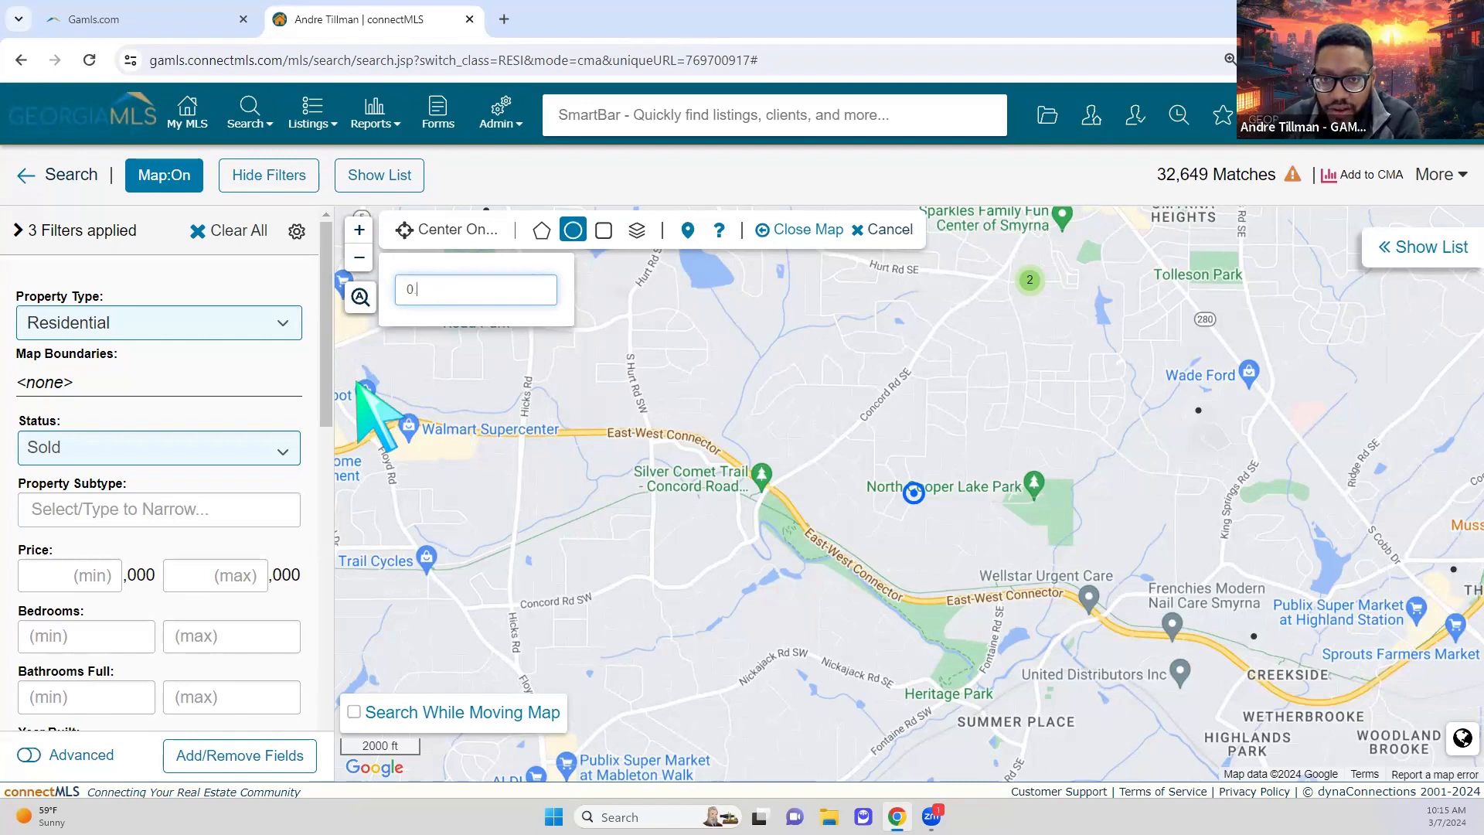
{"action": "type", "text": "0.75"}
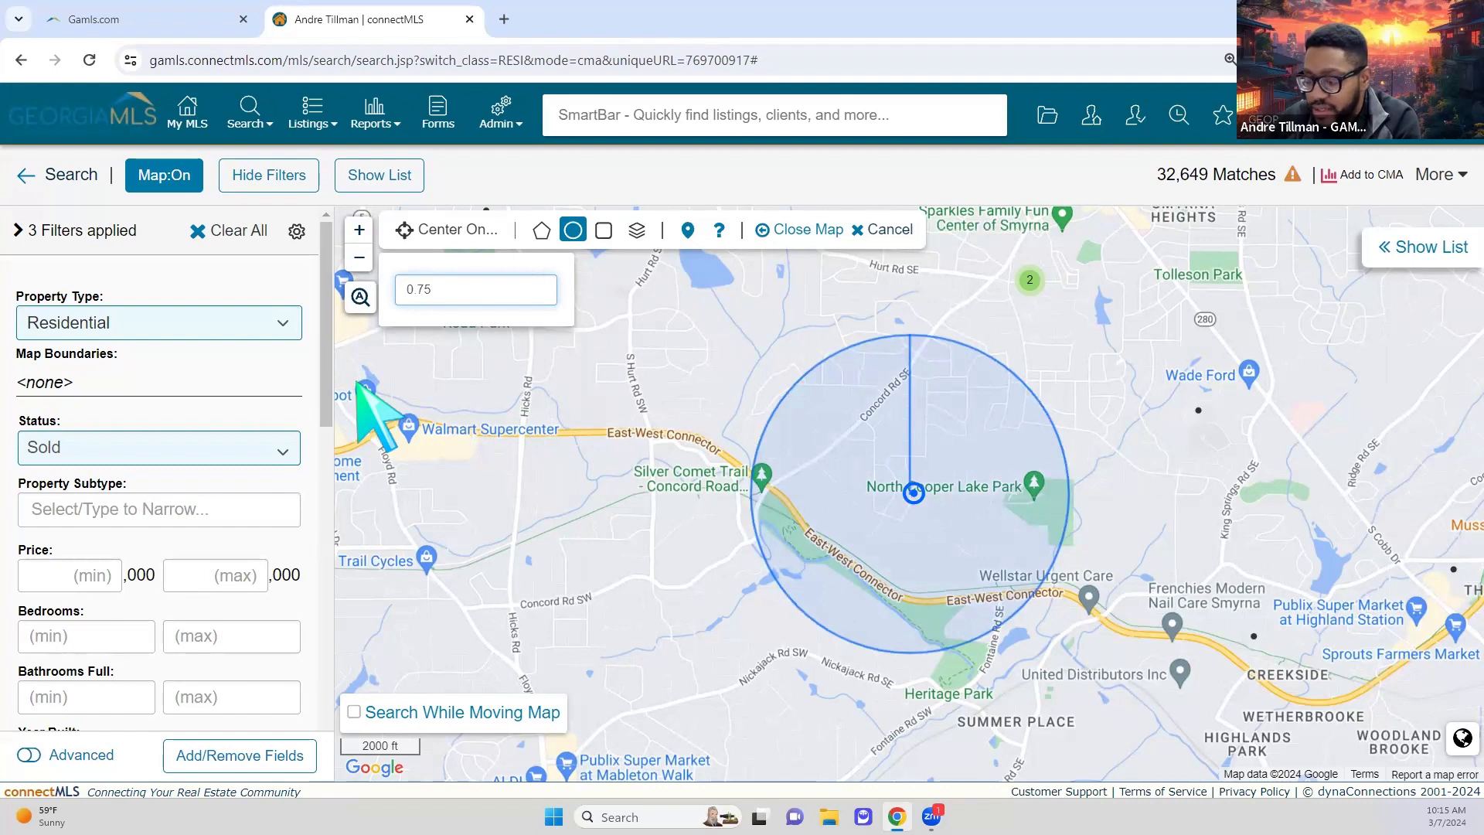
{"action": "key", "text": "Return"}
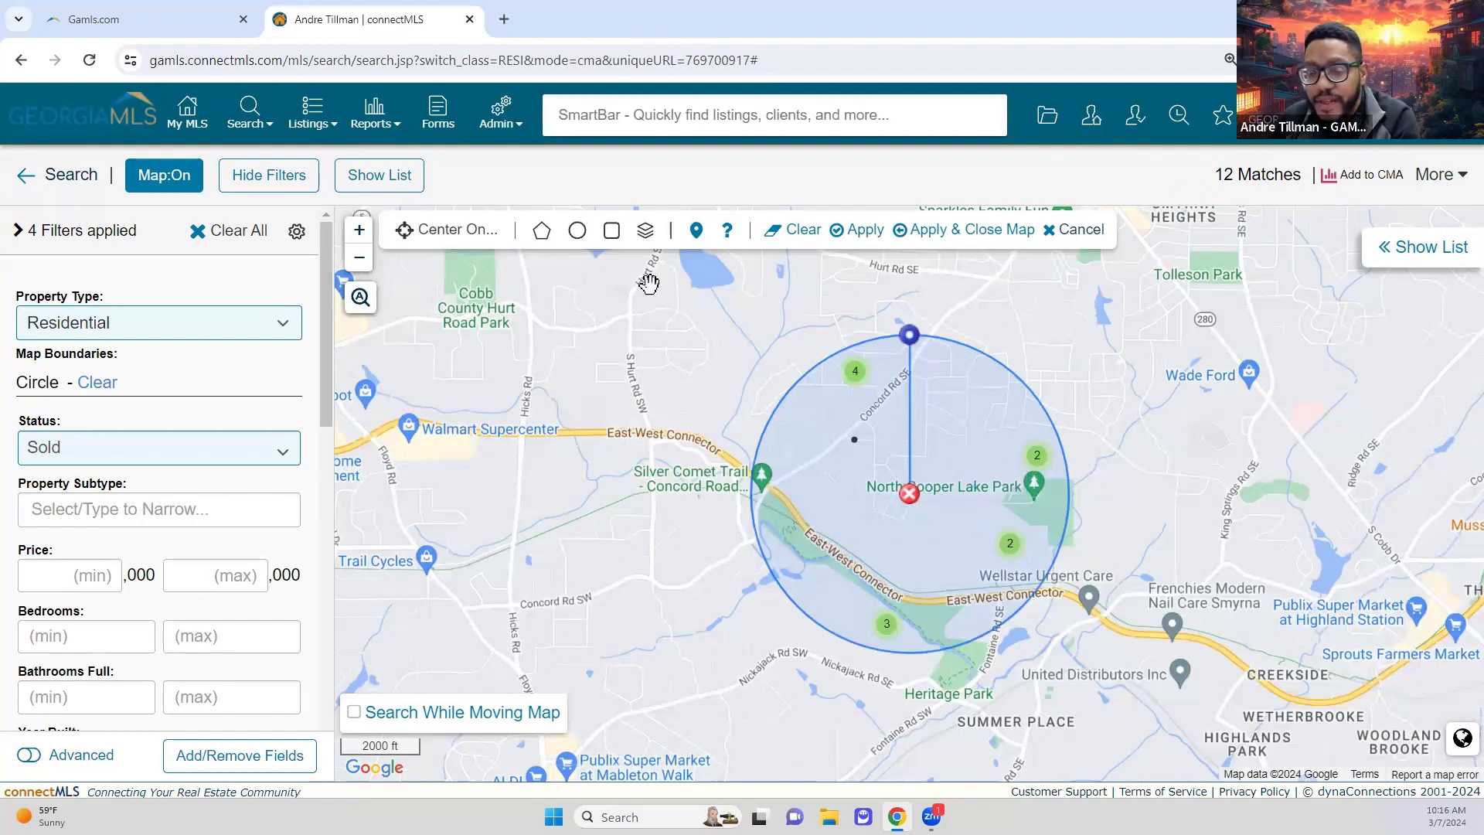
{"action": "left_click", "coordinate": [1431, 249]}
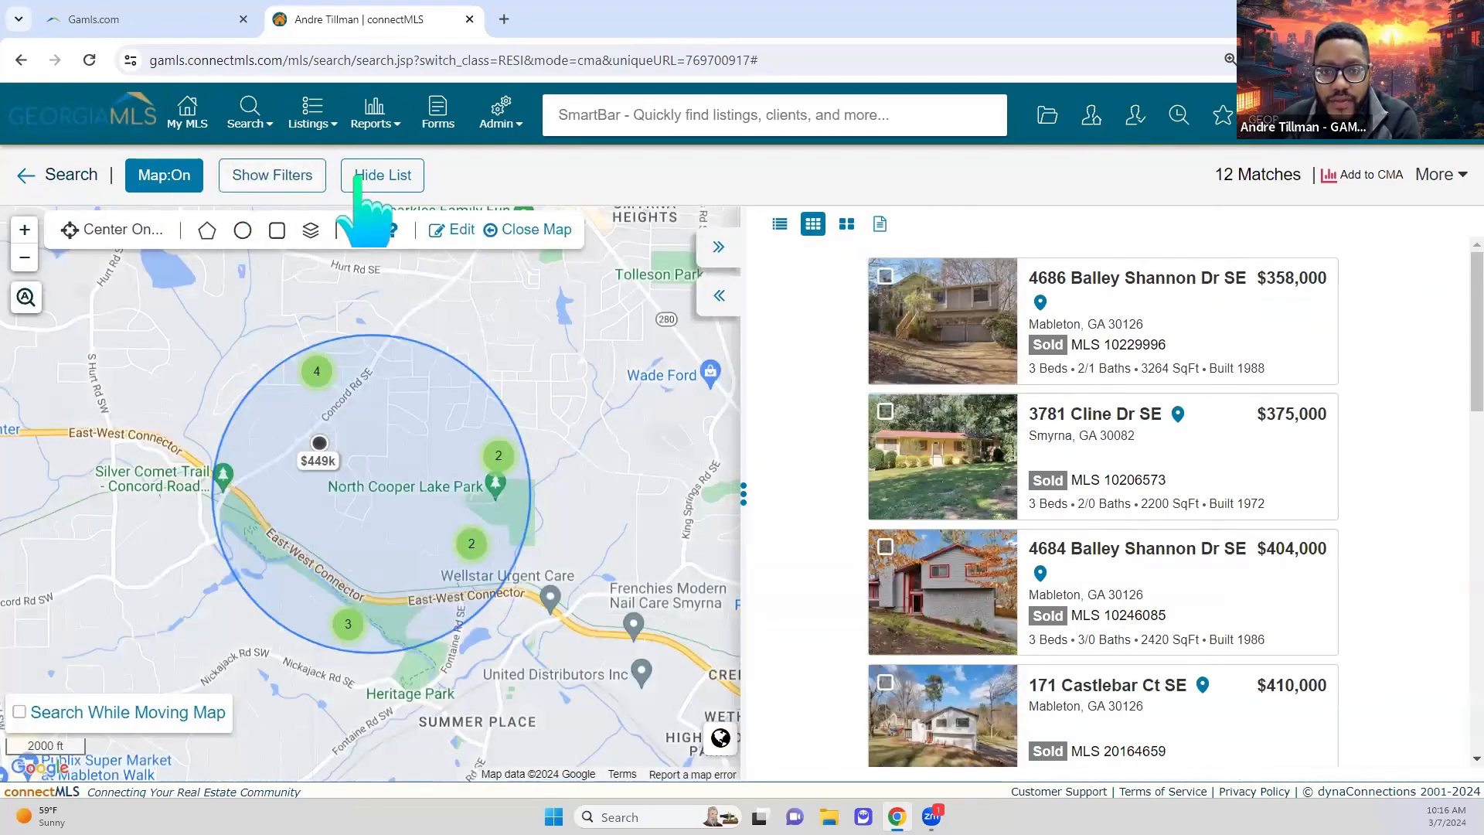
Step: Hide the map and switch the 12 results to the table view with price, beds, baths and DOM
{"action": "left_click", "coordinate": [179, 188]}
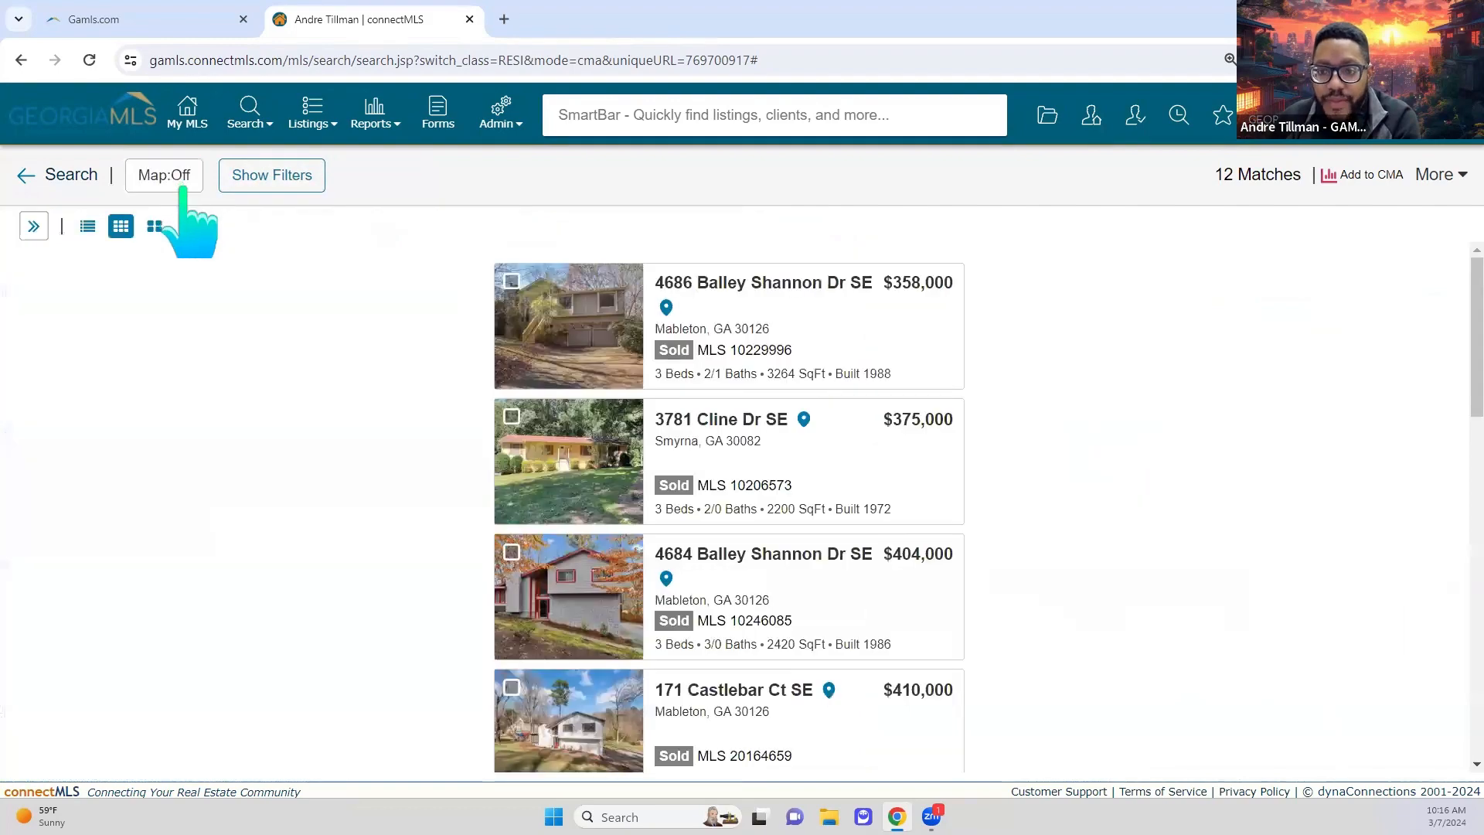
{"action": "left_click", "coordinate": [155, 226]}
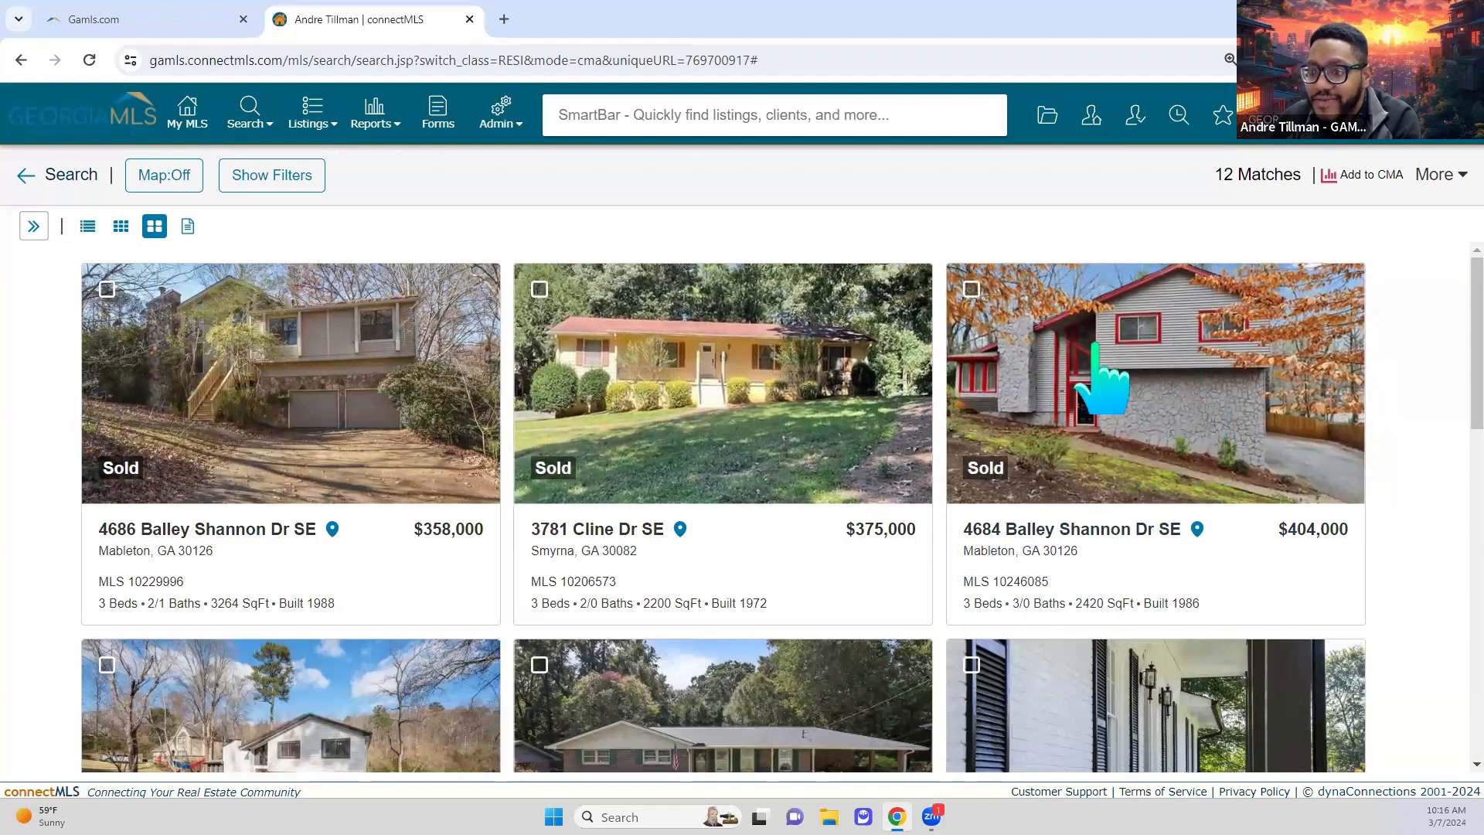
{"action": "scroll", "coordinate": [1113, 432], "scroll_direction": "down", "scroll_amount": 1}
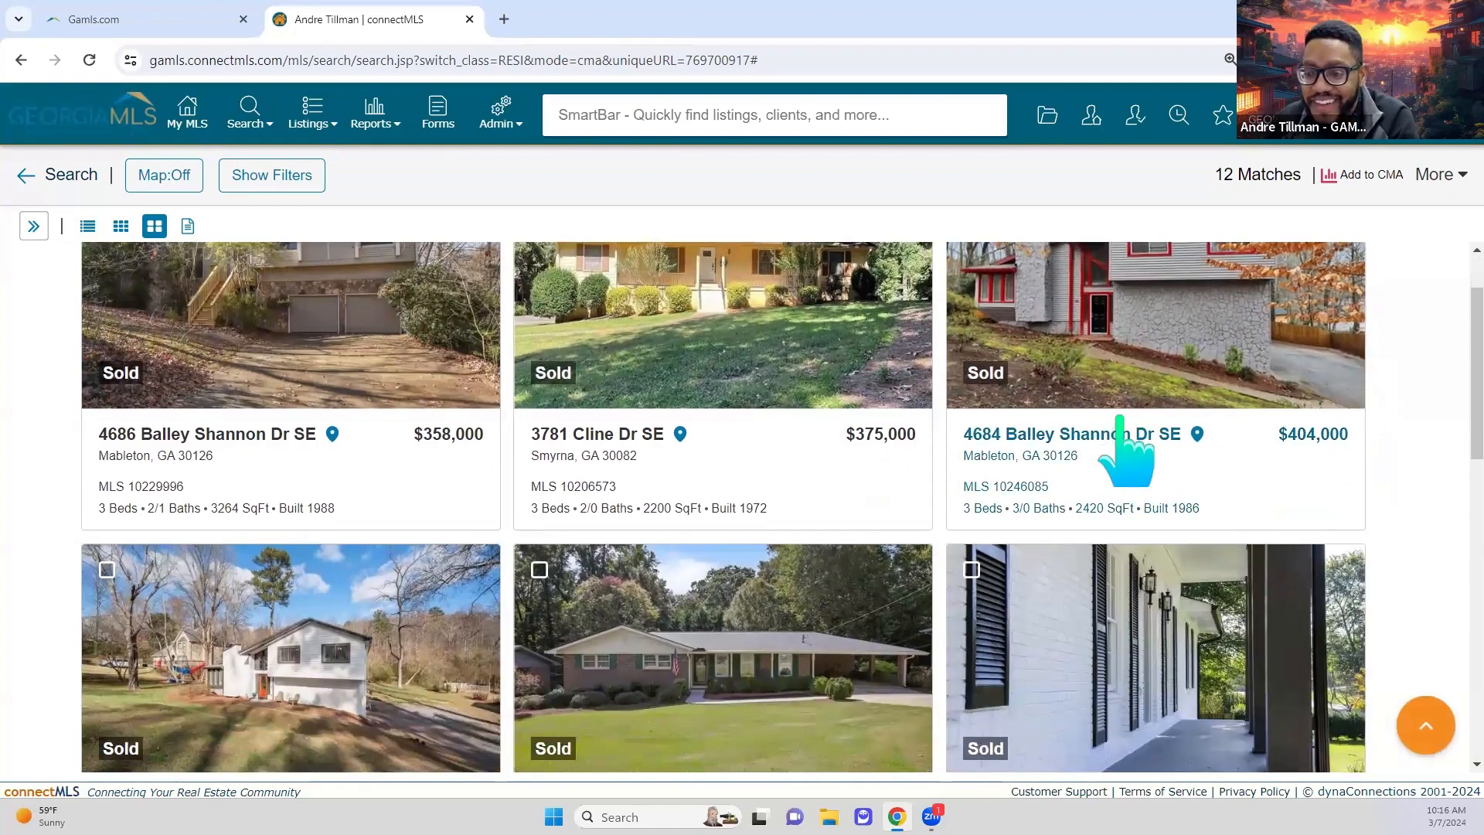
{"action": "scroll", "coordinate": [958, 418], "scroll_direction": "up", "scroll_amount": 1}
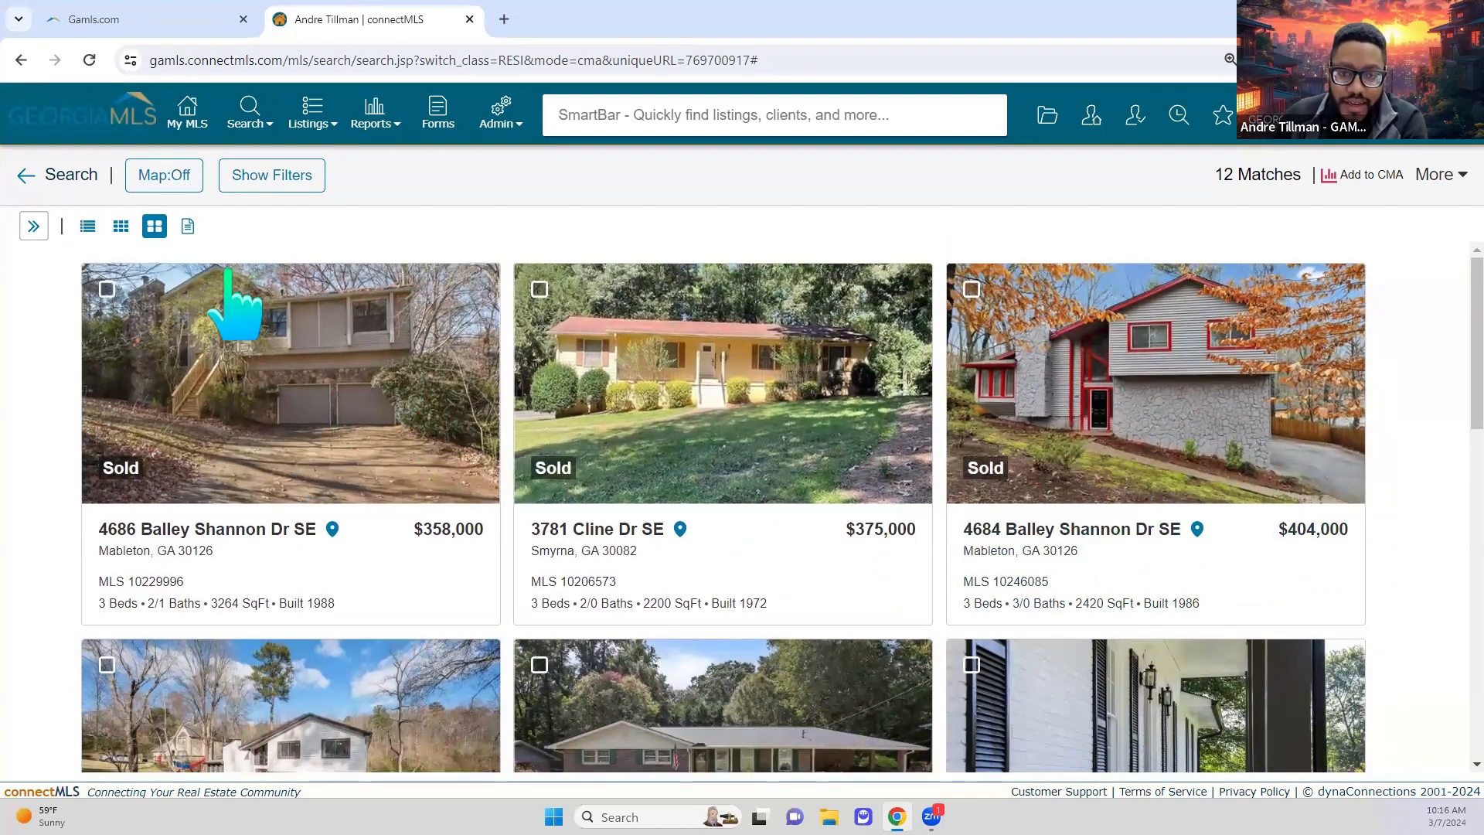
{"action": "left_click", "coordinate": [88, 226]}
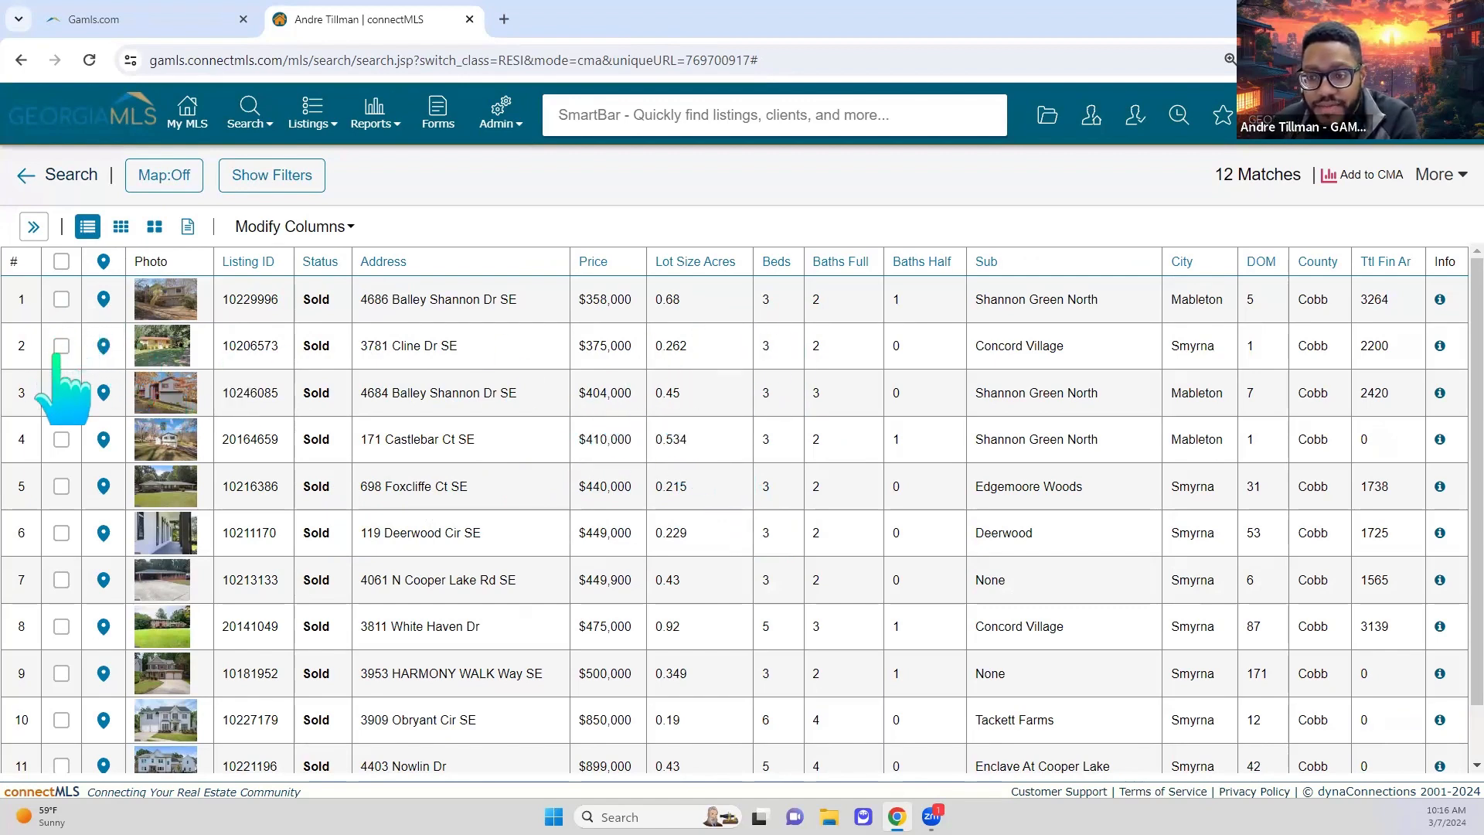
Step: Check the five comparables in rows 1–4 and row 10, then return to card view
{"action": "left_click", "coordinate": [62, 393]}
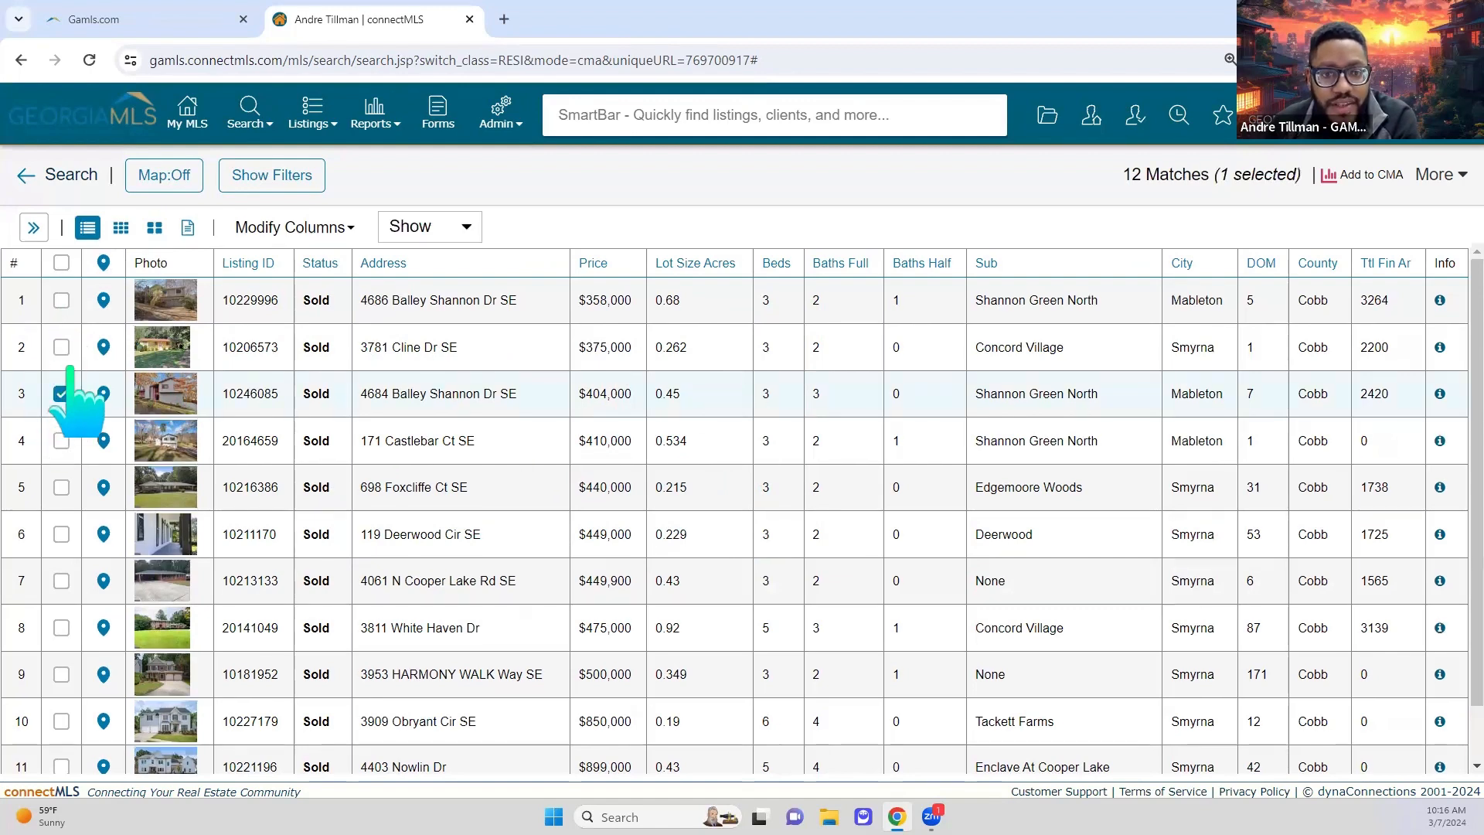
{"action": "left_click", "coordinate": [61, 347]}
{"action": "left_click", "coordinate": [61, 300]}
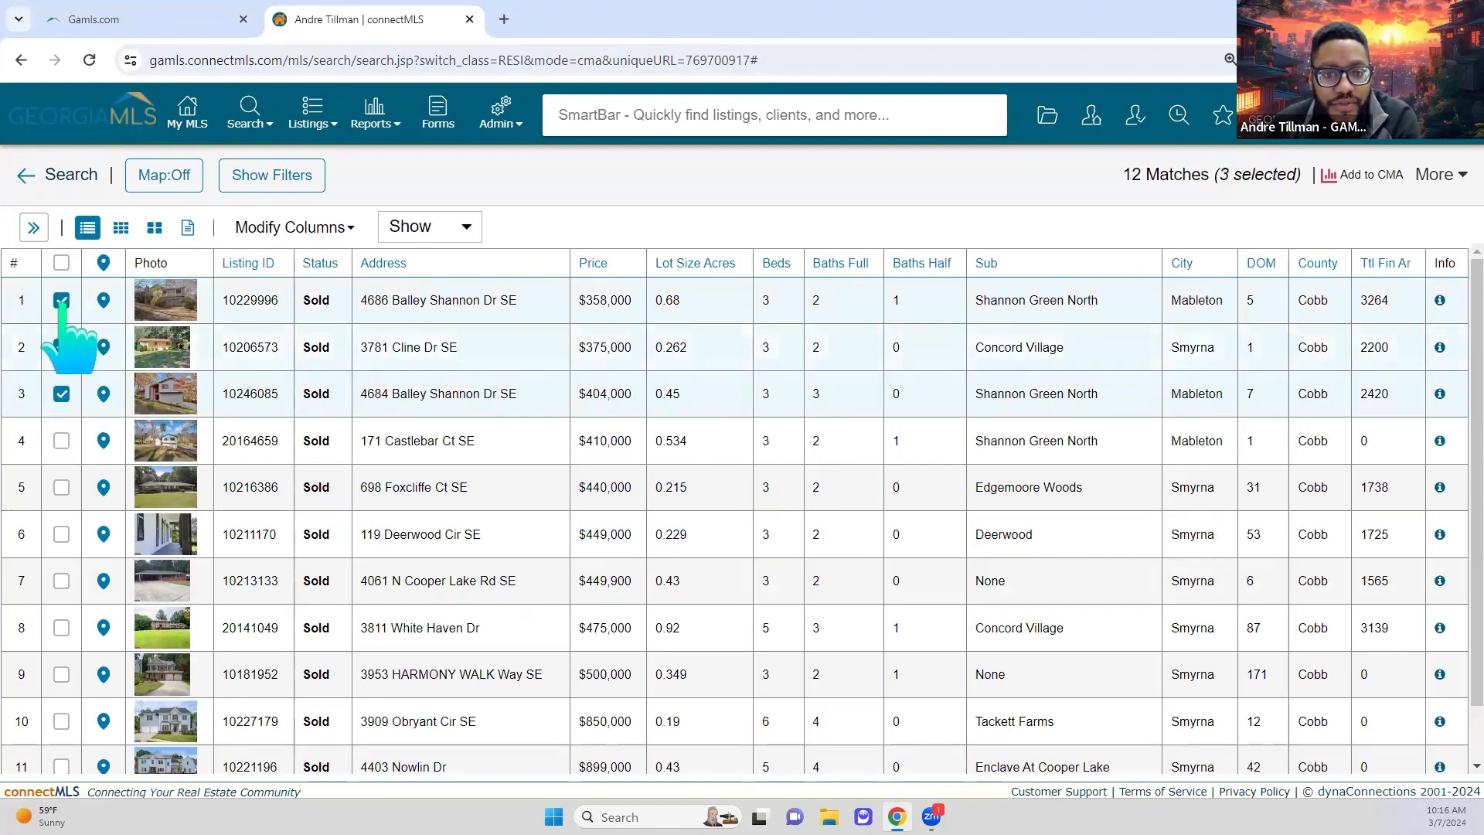
{"action": "left_click", "coordinate": [61, 441]}
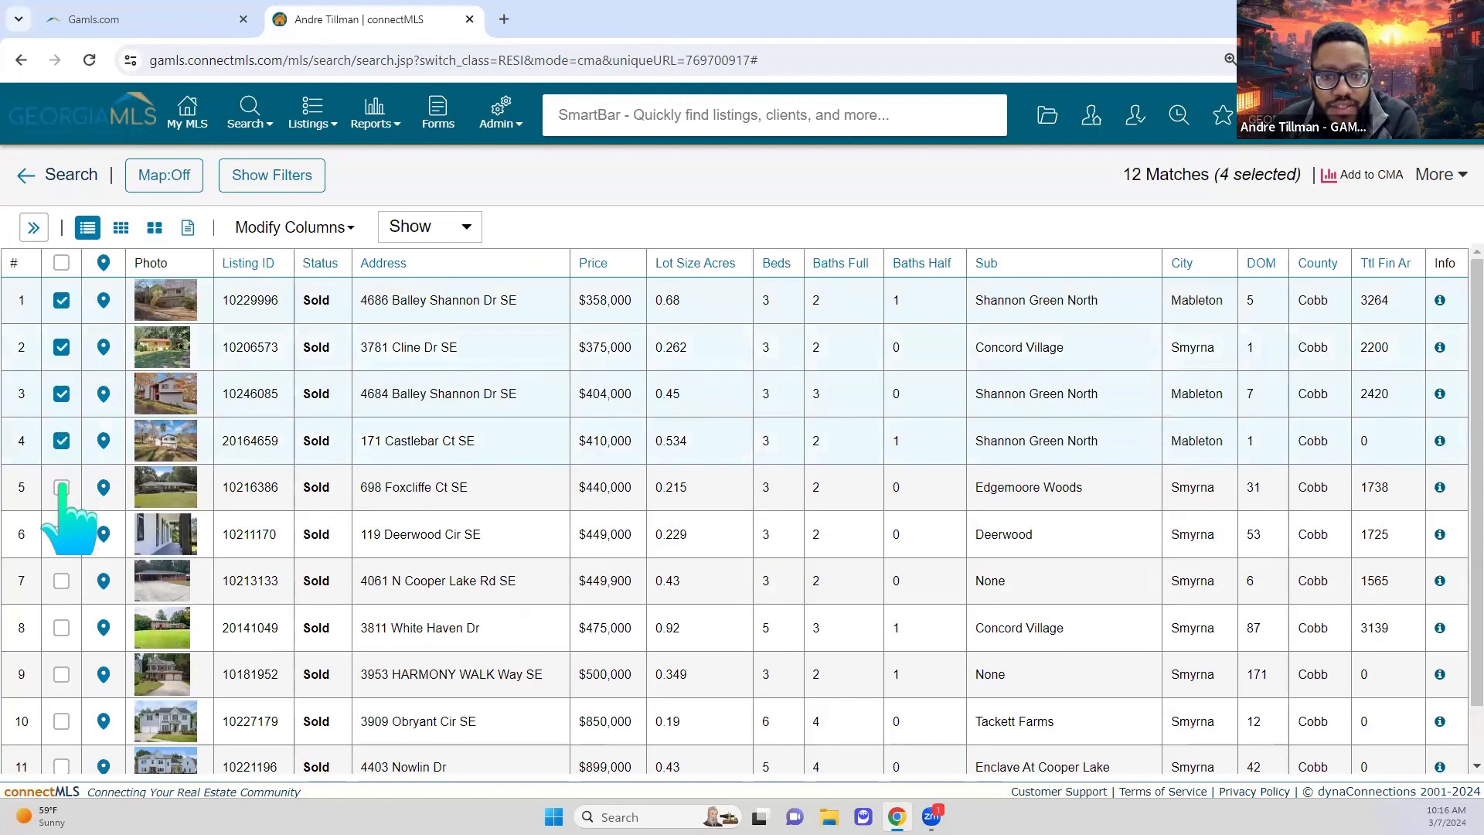
{"action": "scroll", "coordinate": [61, 576], "scroll_direction": "down", "scroll_amount": 1}
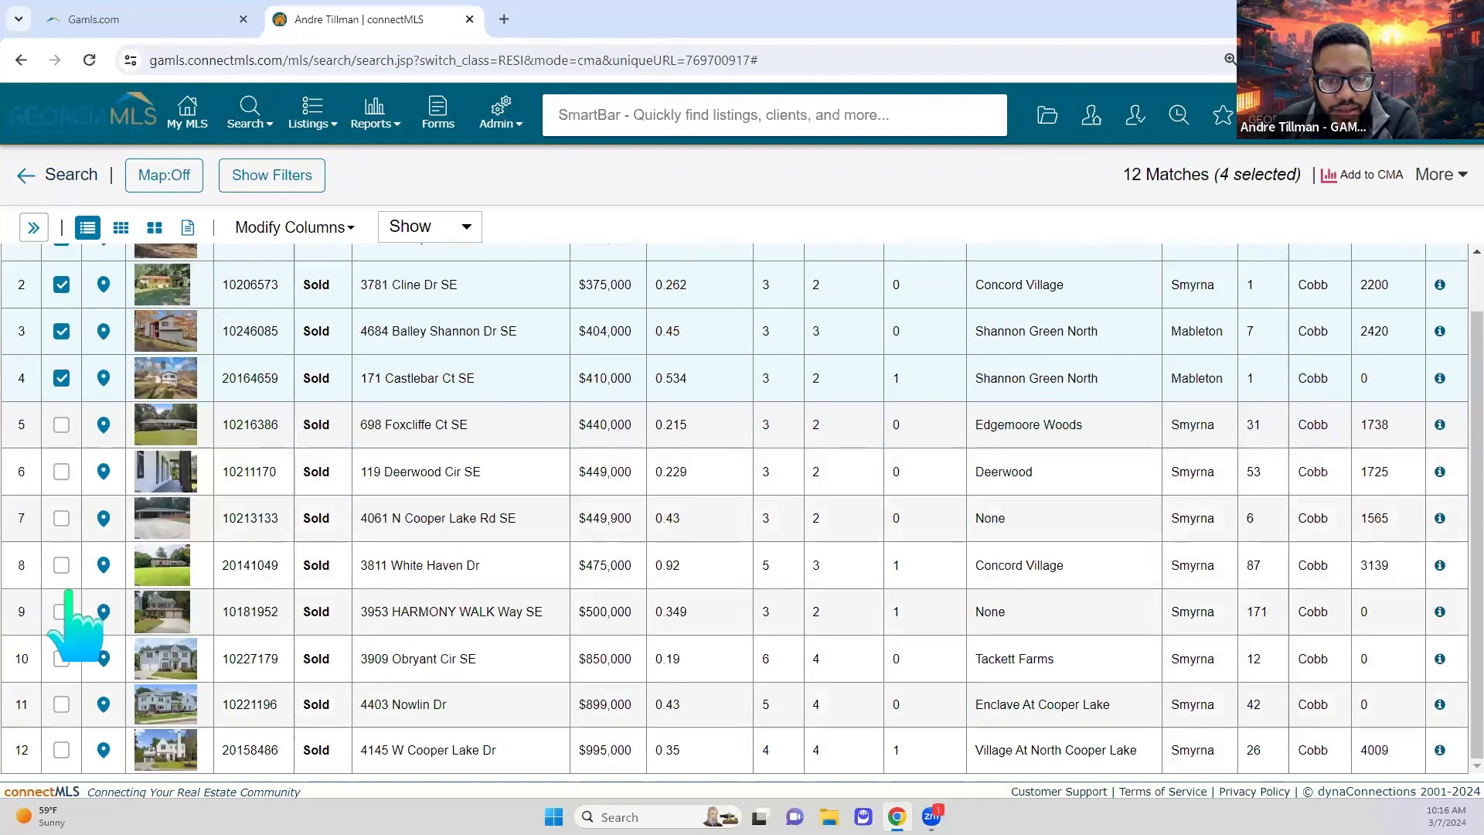
{"action": "left_click", "coordinate": [61, 659]}
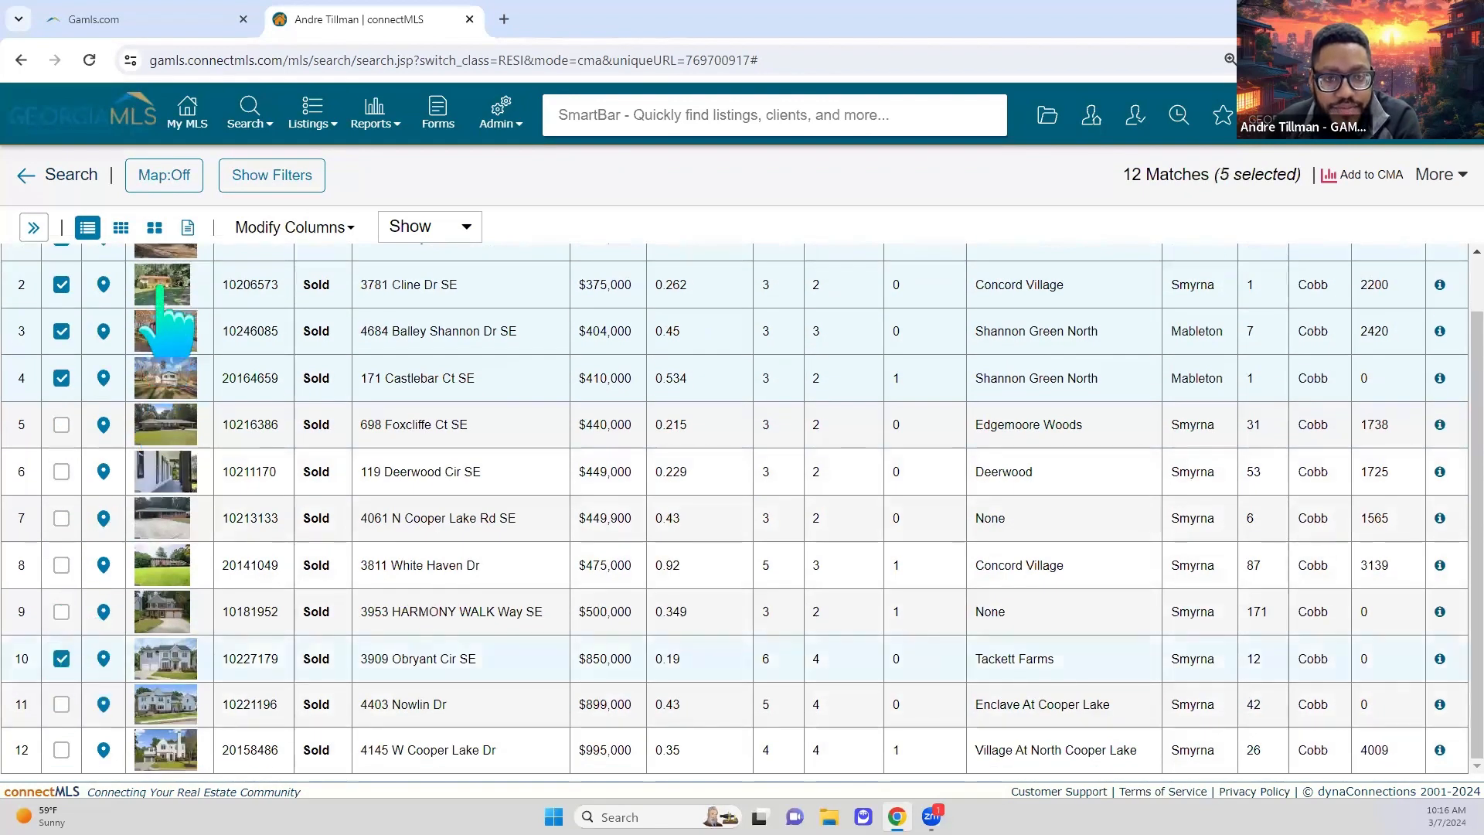
{"action": "left_click", "coordinate": [121, 227]}
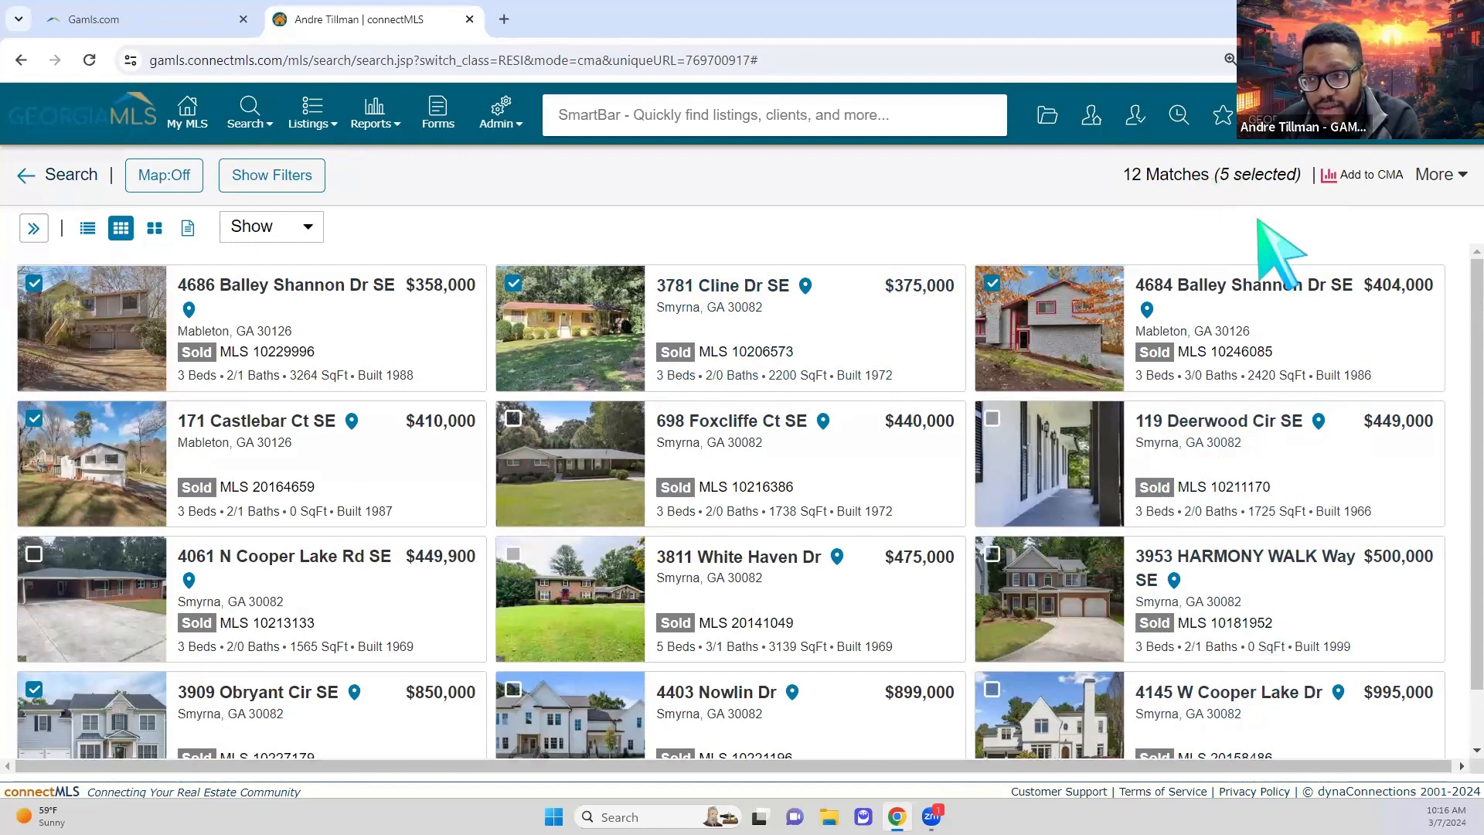
Step: Add the five checked listings to the client's existing CMA through Add to CMA
{"action": "left_click", "coordinate": [1356, 182]}
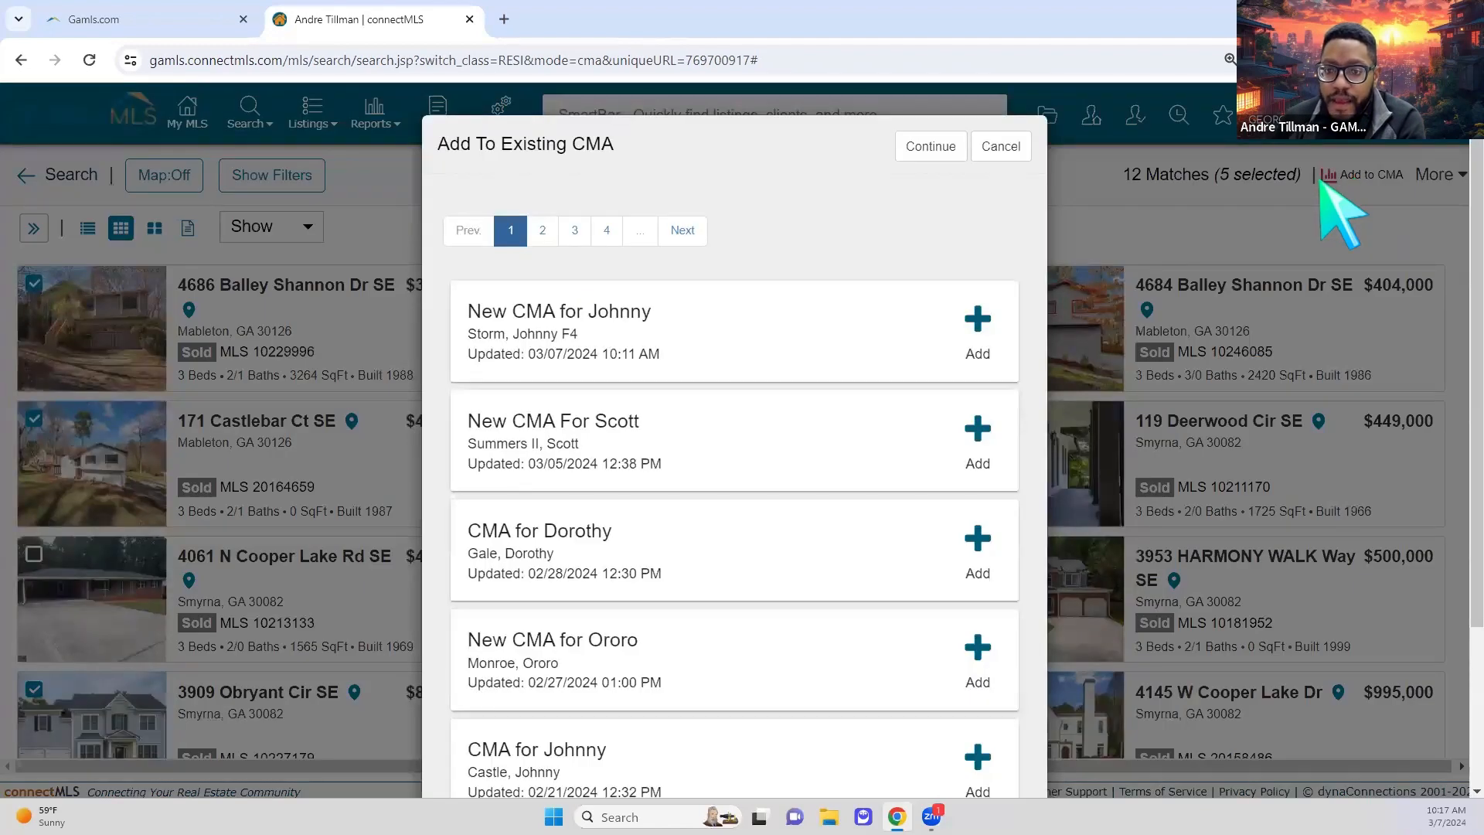
{"action": "left_click", "coordinate": [980, 320]}
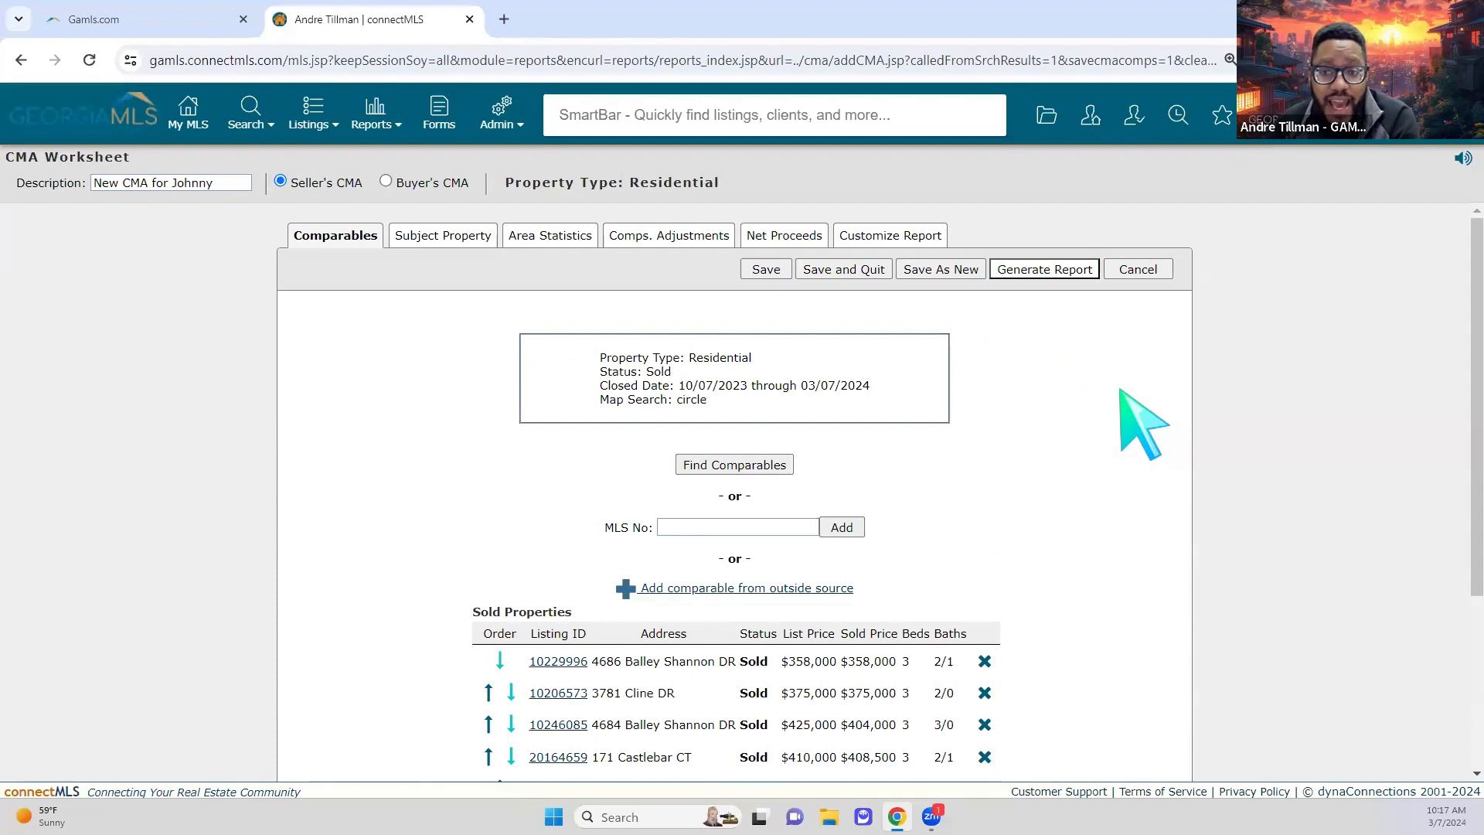
{"action": "scroll", "coordinate": [1143, 423], "scroll_direction": "down", "scroll_amount": 1}
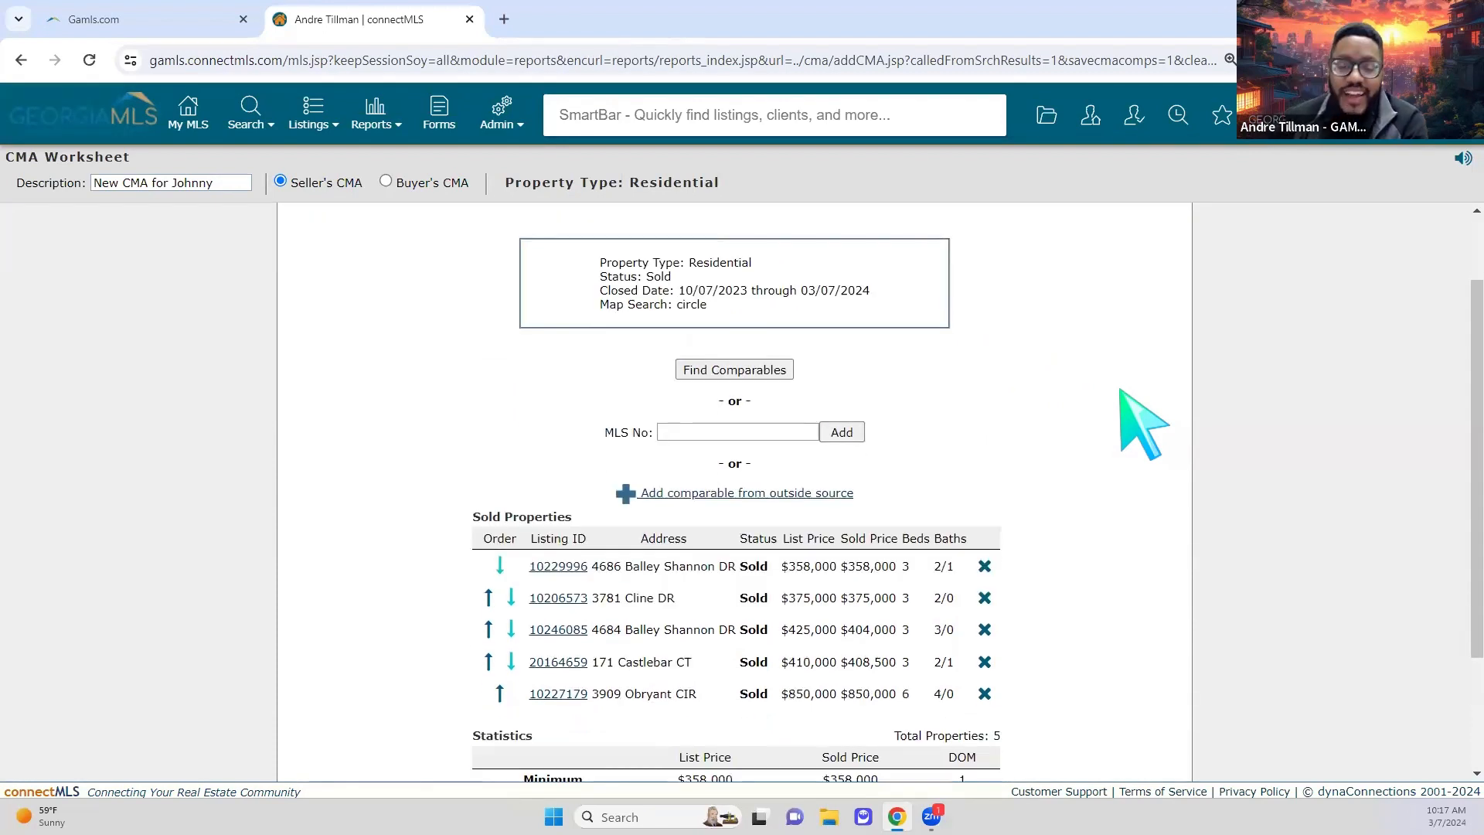
{"action": "scroll", "coordinate": [1142, 423], "scroll_direction": "down", "scroll_amount": 2}
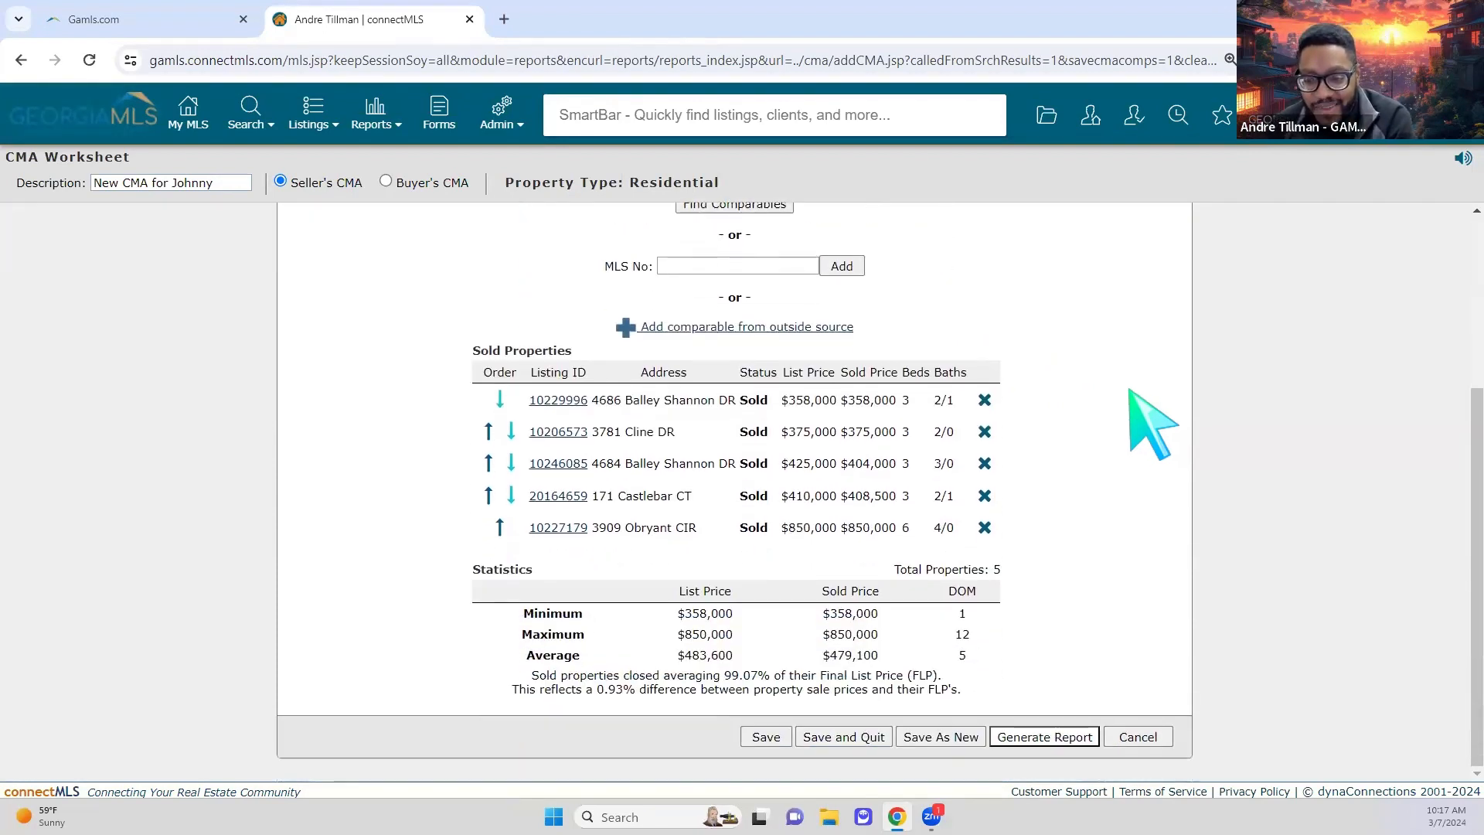
{"action": "scroll", "coordinate": [1153, 429], "scroll_direction": "up", "scroll_amount": 1}
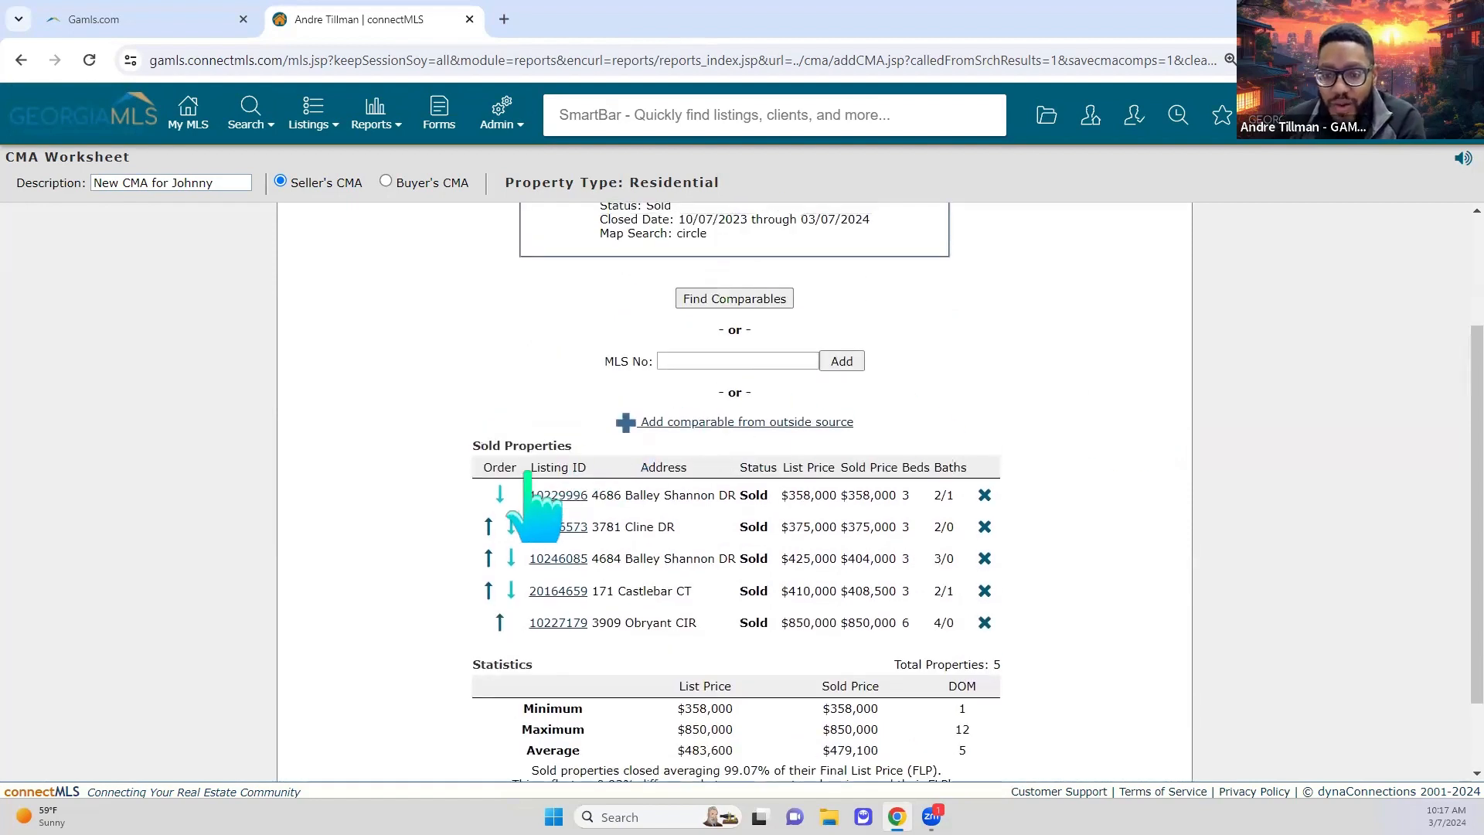
{"action": "left_click", "coordinate": [500, 622]}
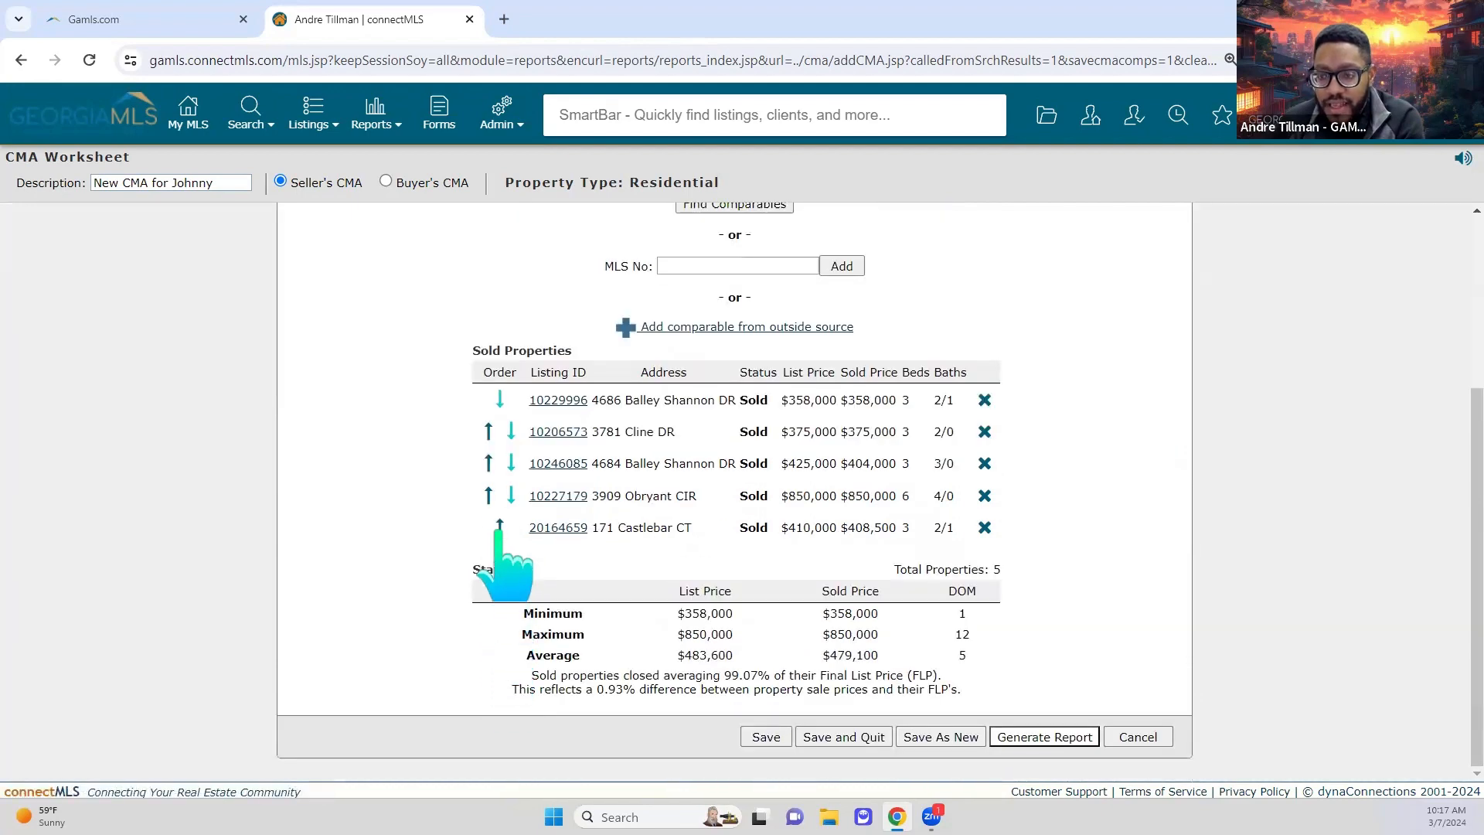
{"action": "left_click", "coordinate": [488, 495]}
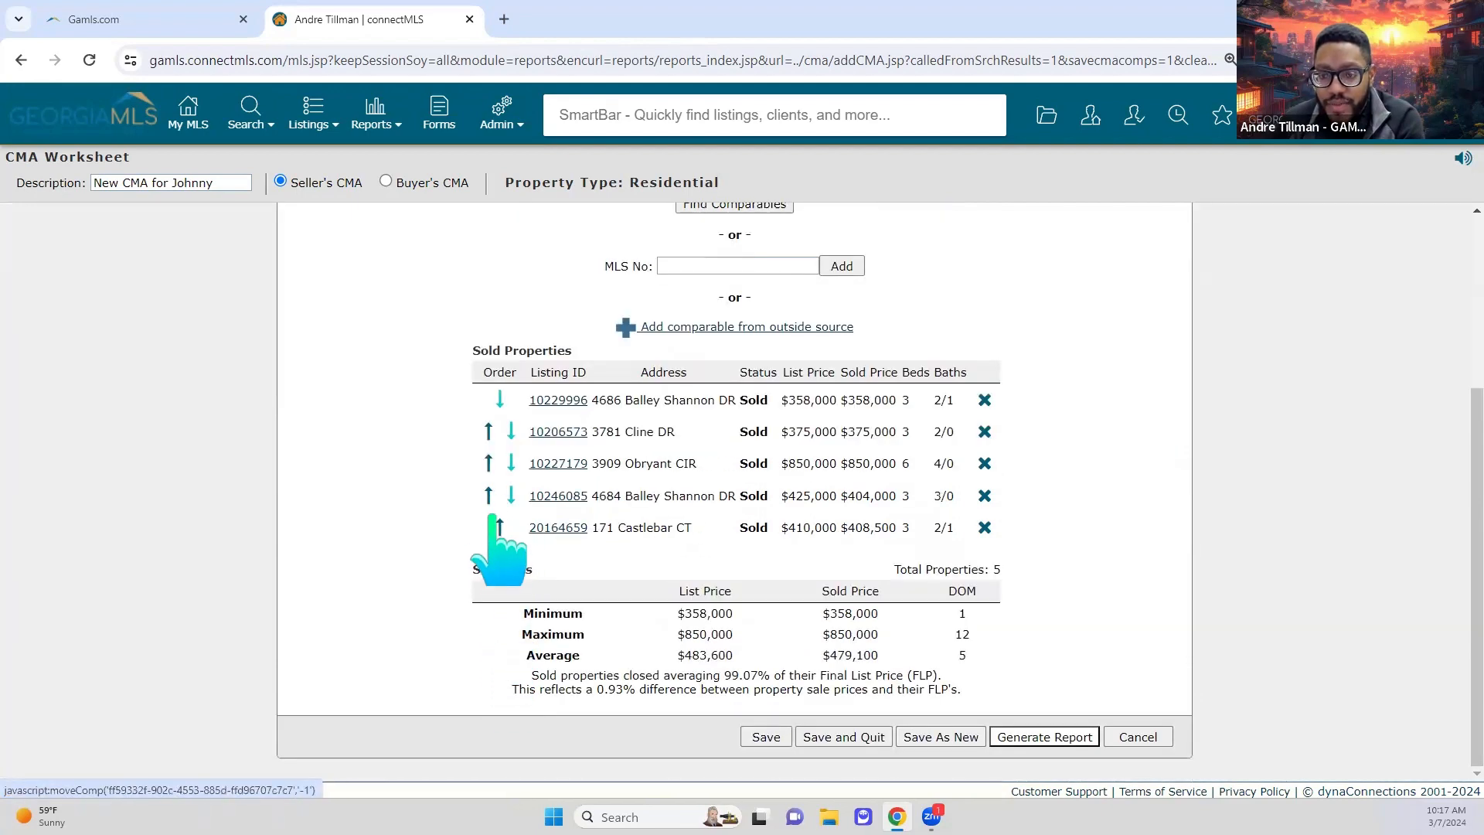
{"action": "left_click", "coordinate": [489, 495]}
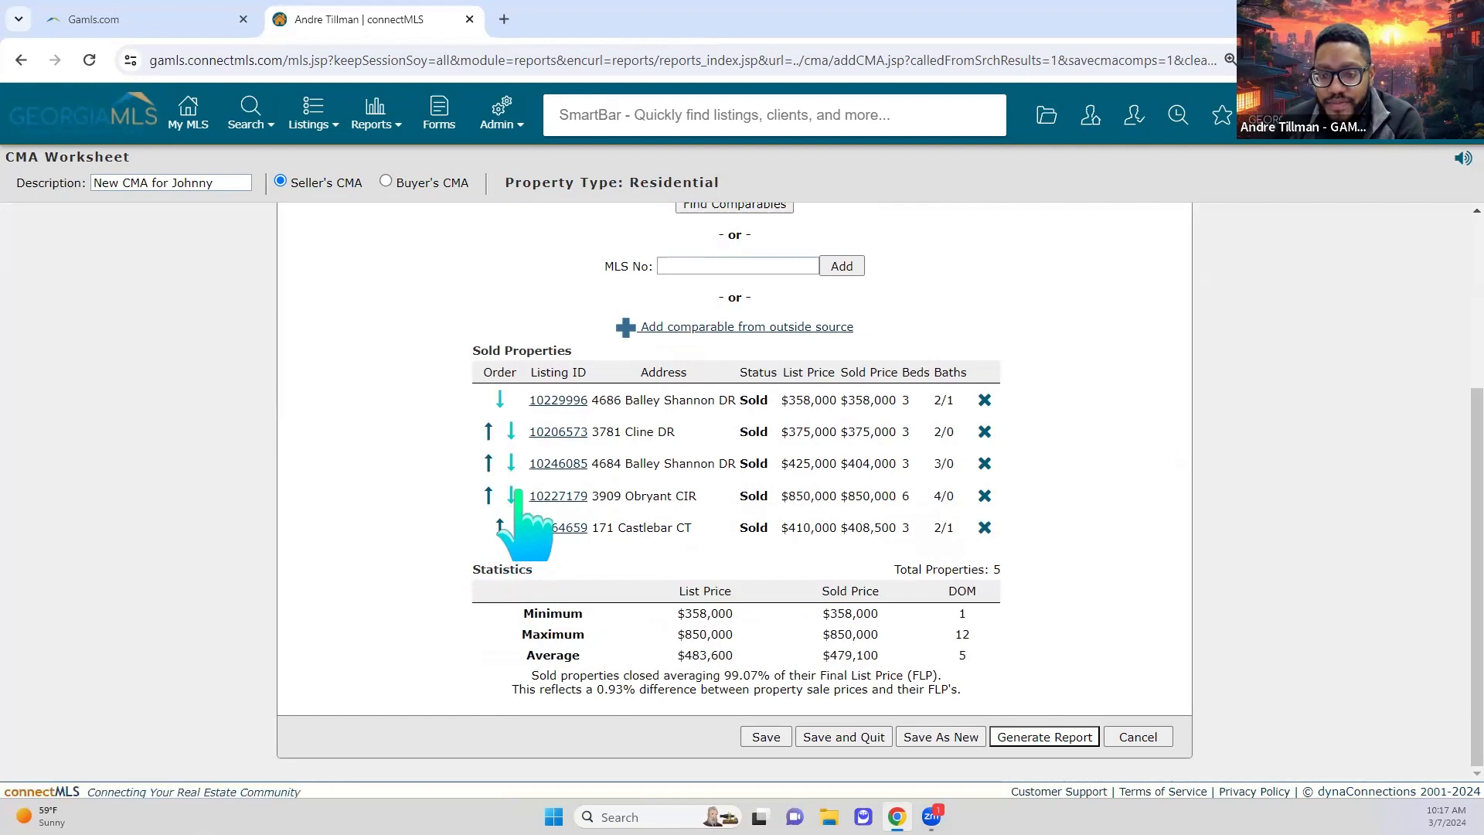
{"action": "left_click", "coordinate": [511, 494]}
{"action": "scroll", "coordinate": [788, 464], "scroll_direction": "up", "scroll_amount": 2}
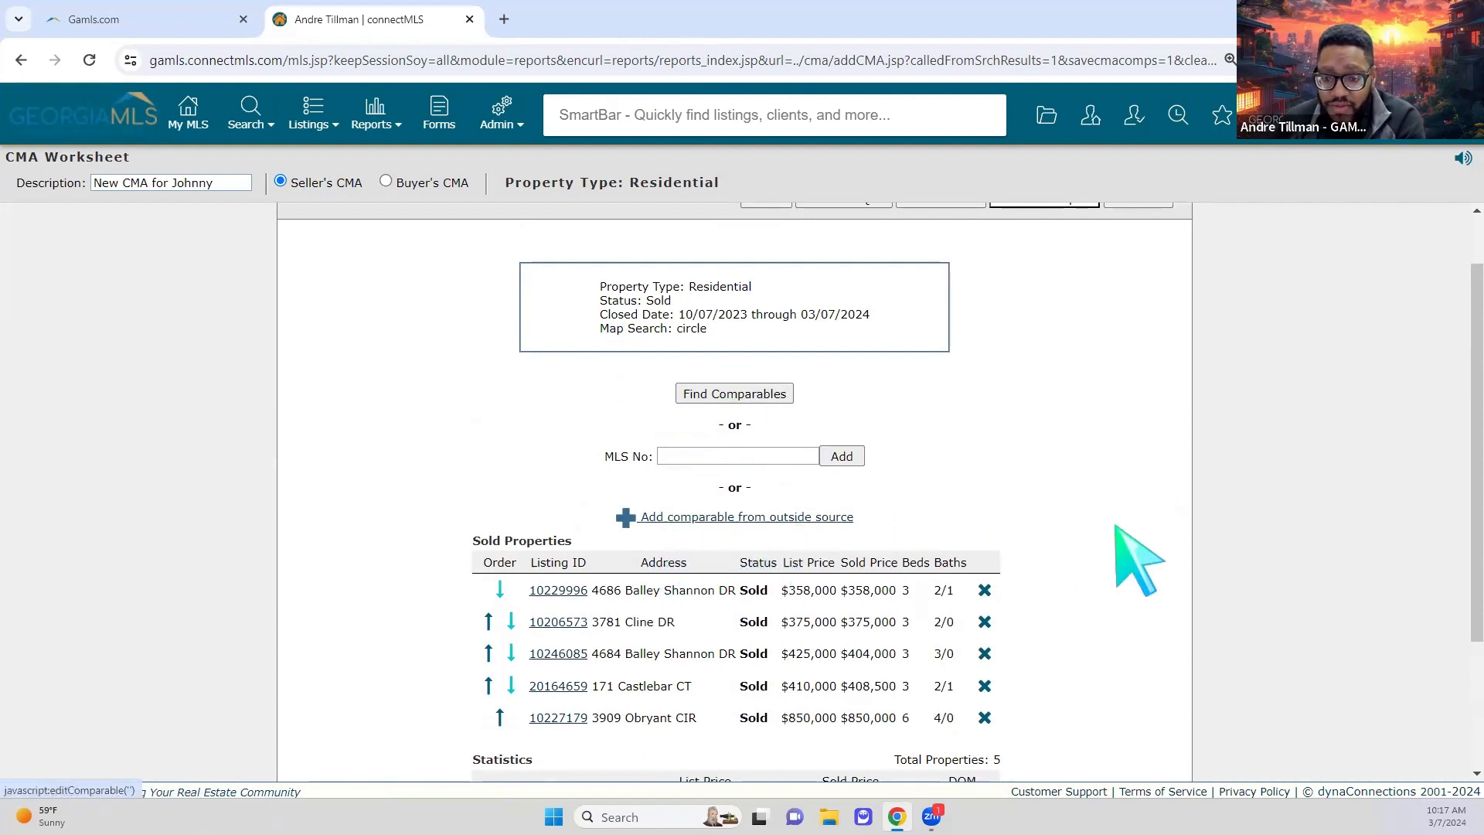
{"action": "scroll", "coordinate": [1142, 562], "scroll_direction": "down", "scroll_amount": 2}
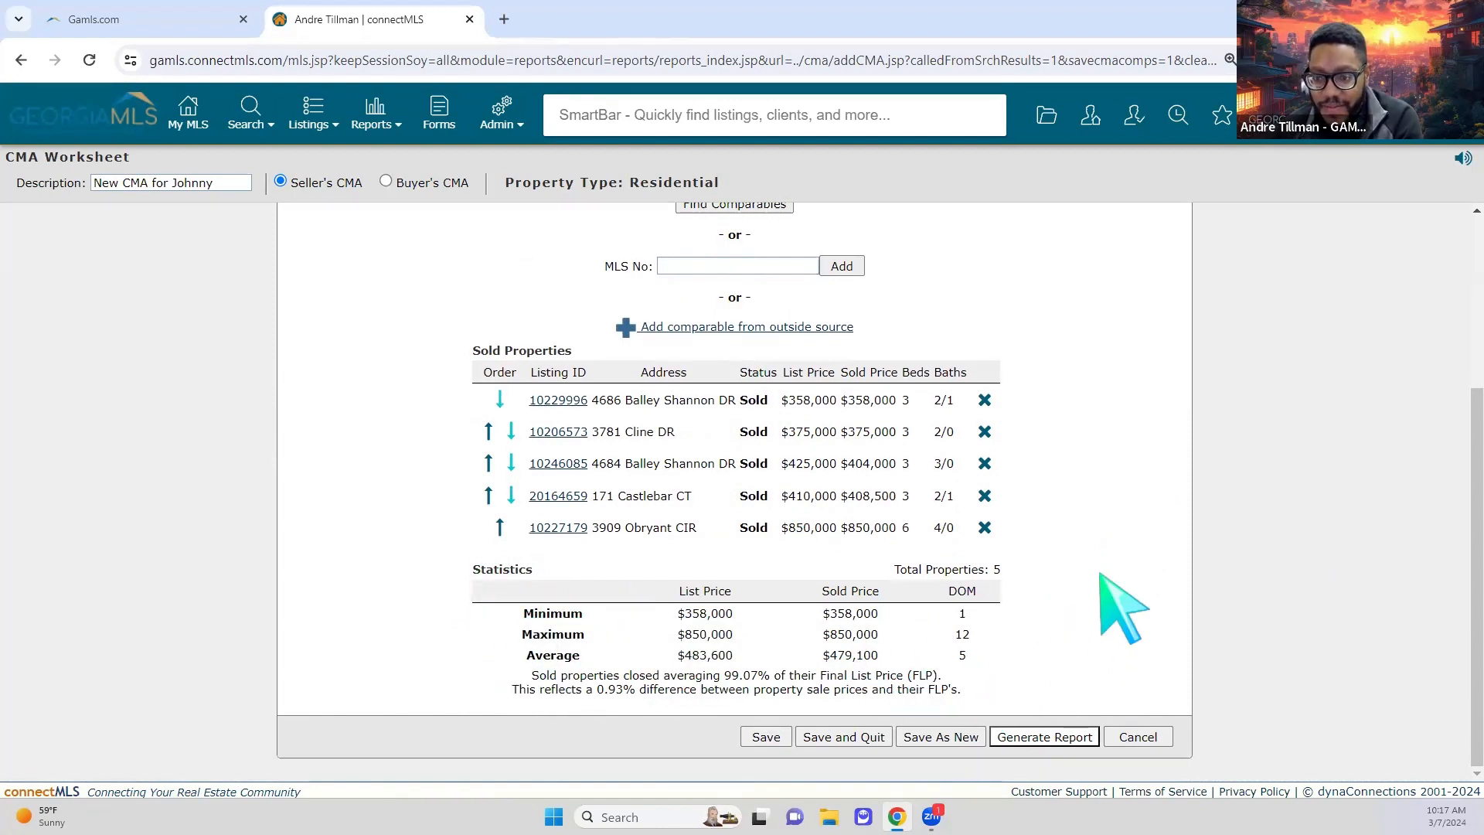
{"action": "scroll", "coordinate": [1129, 606], "scroll_direction": "up", "scroll_amount": 4}
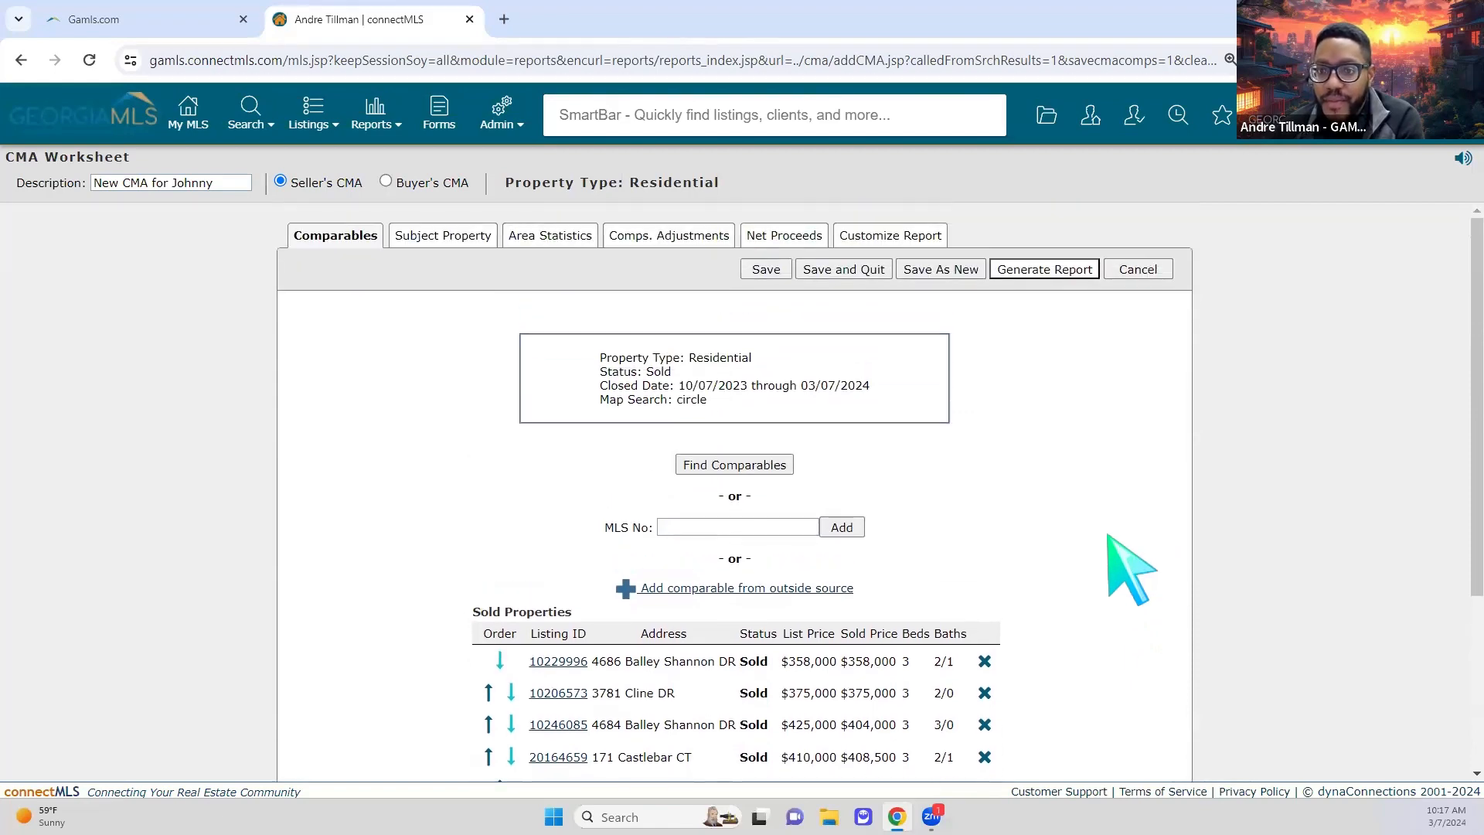
{"action": "scroll", "coordinate": [1166, 650], "scroll_direction": "down", "scroll_amount": 2}
{"action": "scroll", "coordinate": [1171, 649], "scroll_direction": "down", "scroll_amount": 1}
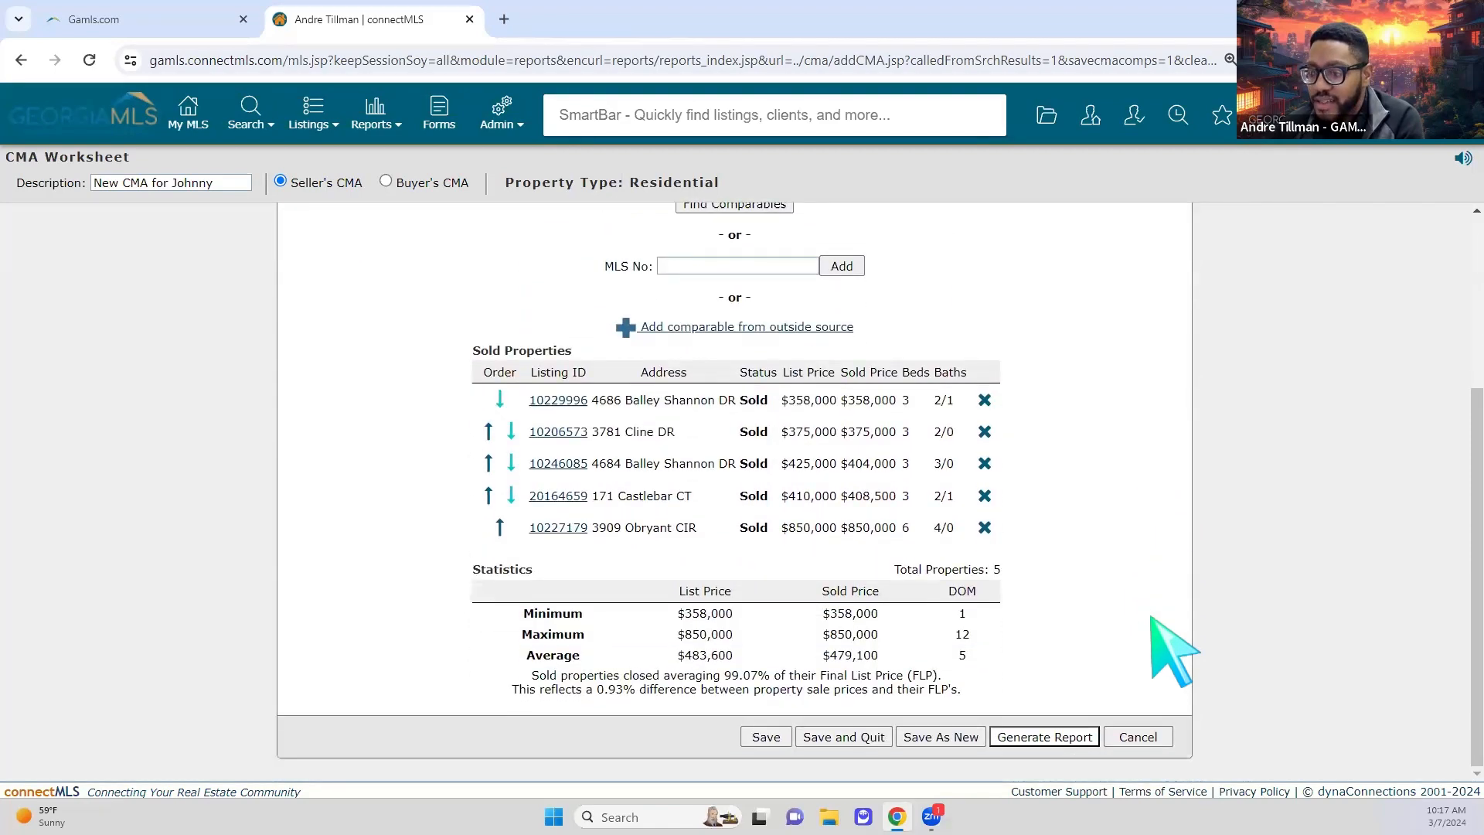
{"action": "scroll", "coordinate": [1171, 649], "scroll_direction": "up", "scroll_amount": 3}
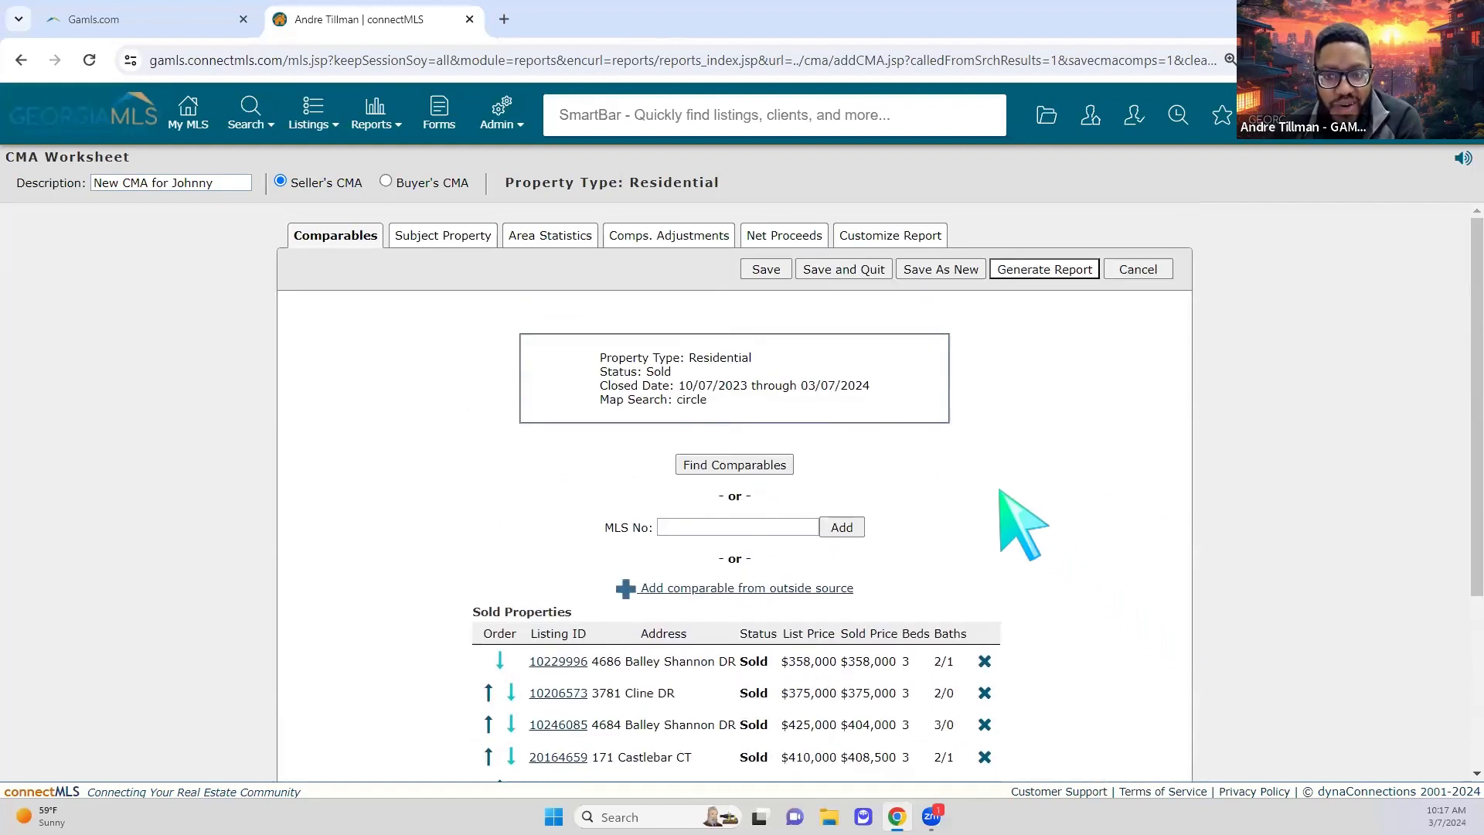
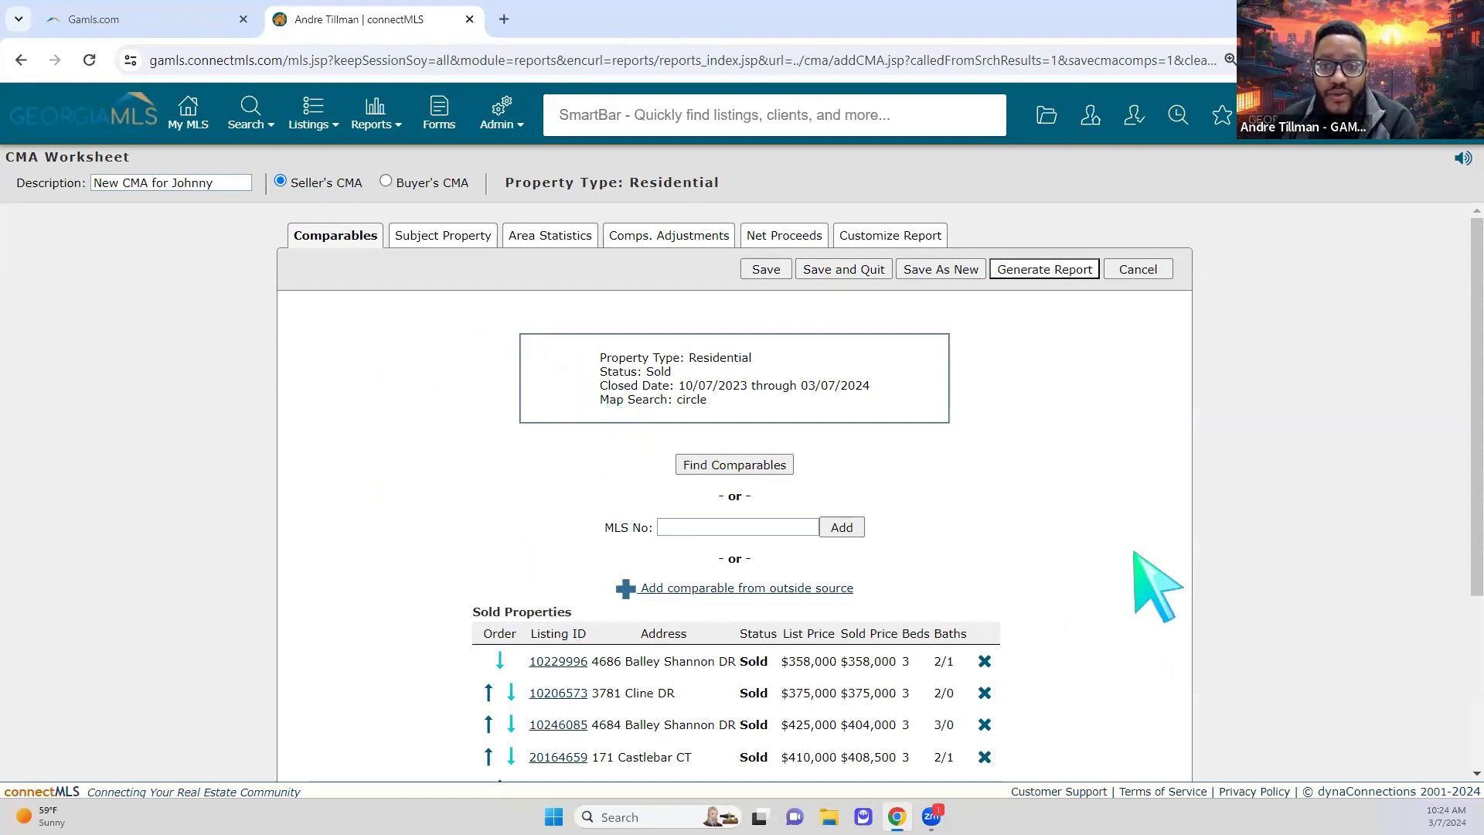
Step: Scroll through the Comparables list to review the sold comparables
{"action": "scroll", "coordinate": [1151, 595], "scroll_direction": "down", "scroll_amount": 3}
{"action": "scroll", "coordinate": [1155, 610], "scroll_direction": "up", "scroll_amount": 1}
{"action": "scroll", "coordinate": [1175, 630], "scroll_direction": "up", "scroll_amount": 2}
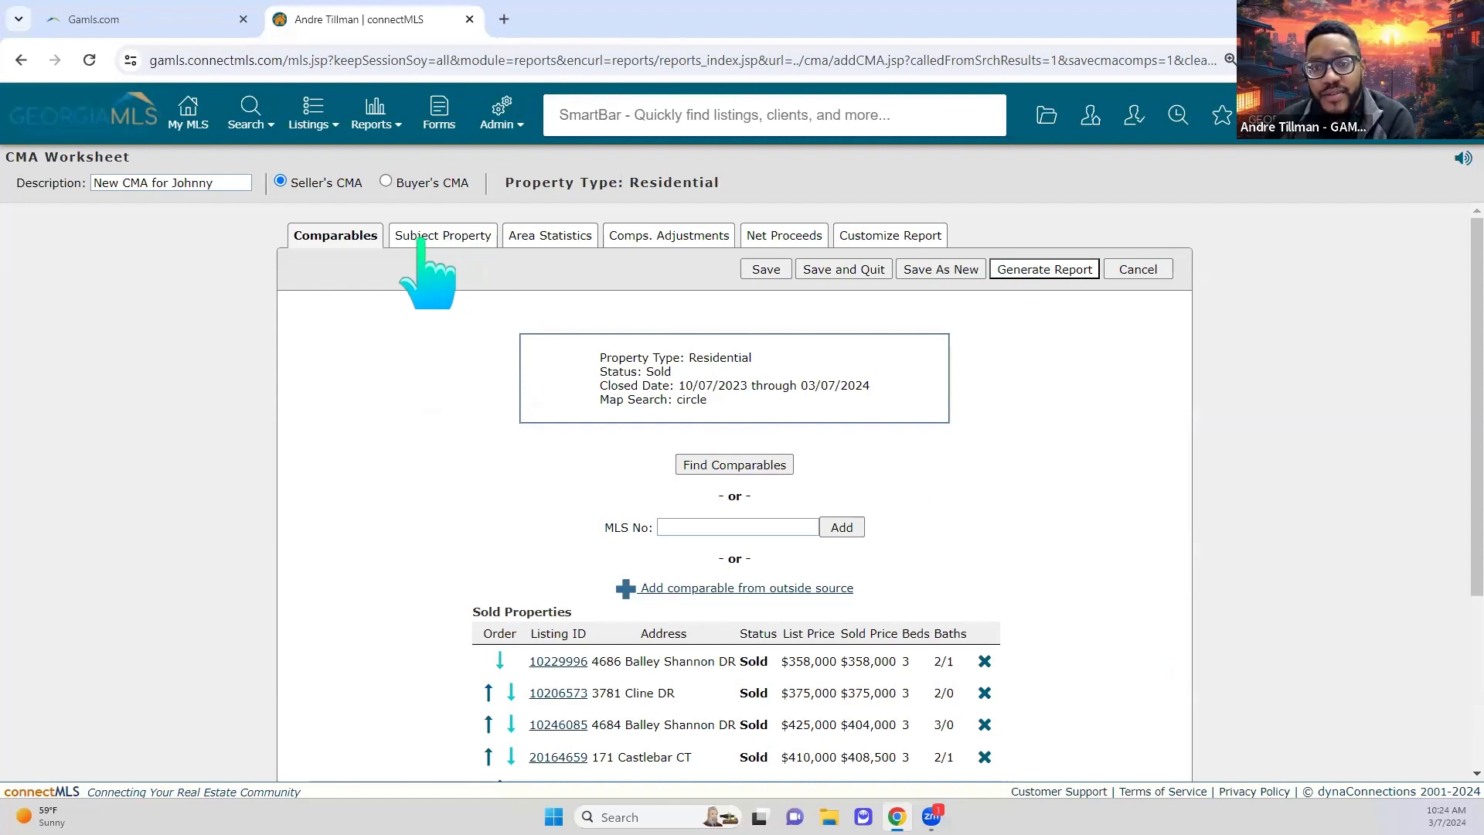
Step: Clear the subject photo and auto-fill the subject property from MLS 10257058
{"action": "left_click", "coordinate": [469, 246]}
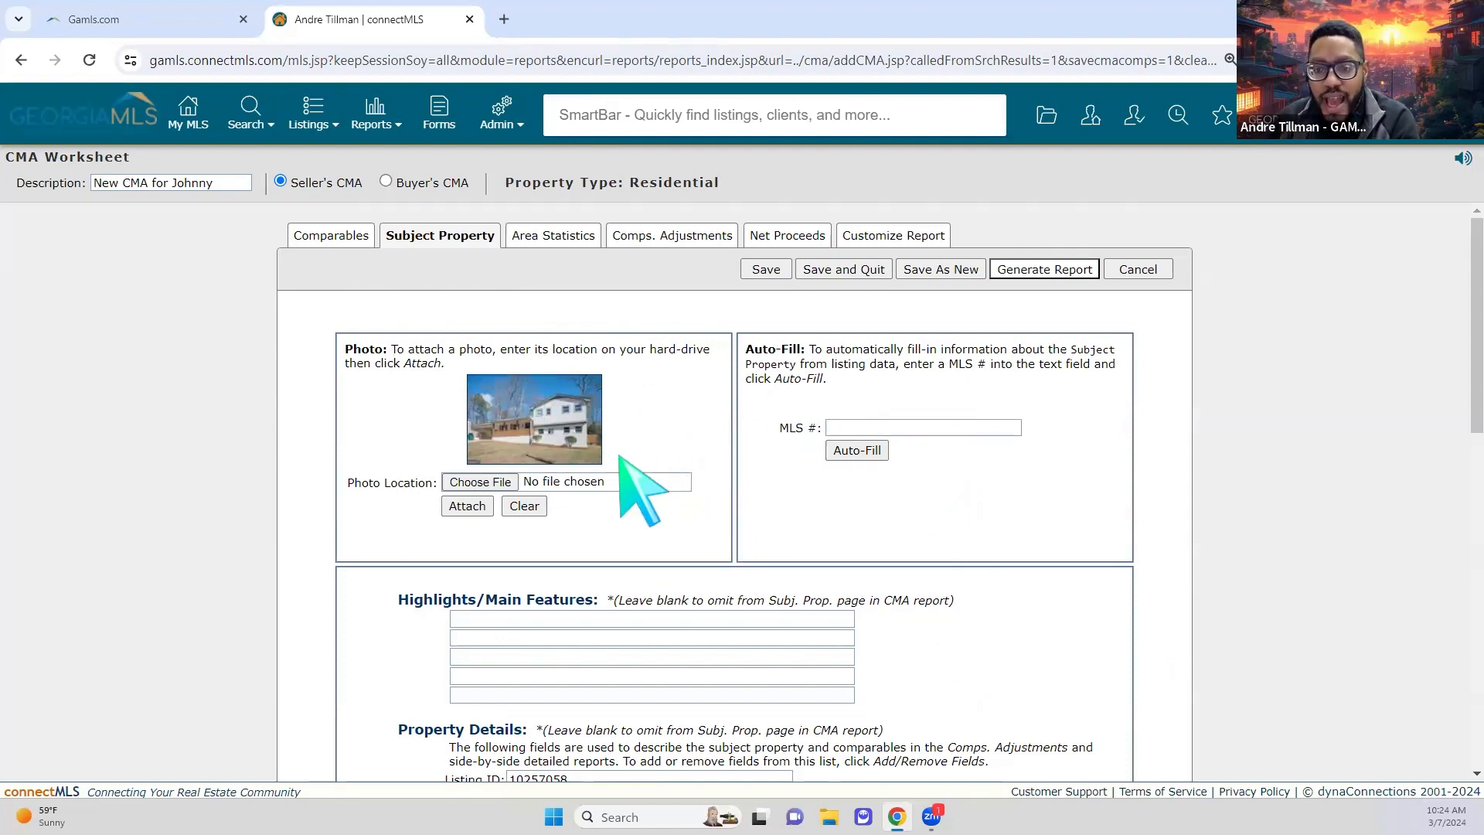
{"action": "scroll", "coordinate": [696, 541], "scroll_direction": "down", "scroll_amount": 2}
{"action": "scroll", "coordinate": [762, 492], "scroll_direction": "up", "scroll_amount": 2}
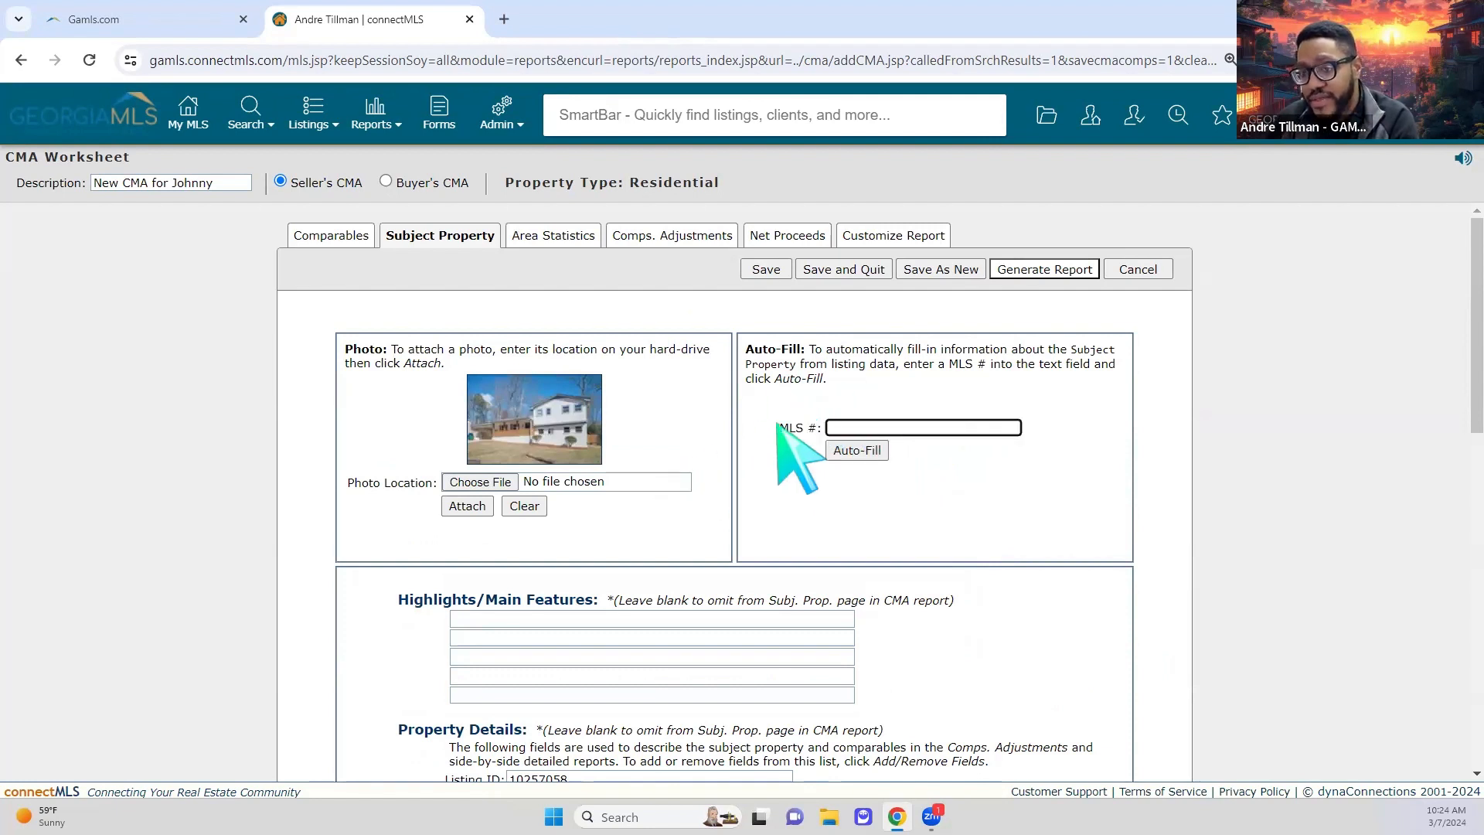
{"action": "left_click", "coordinate": [530, 515]}
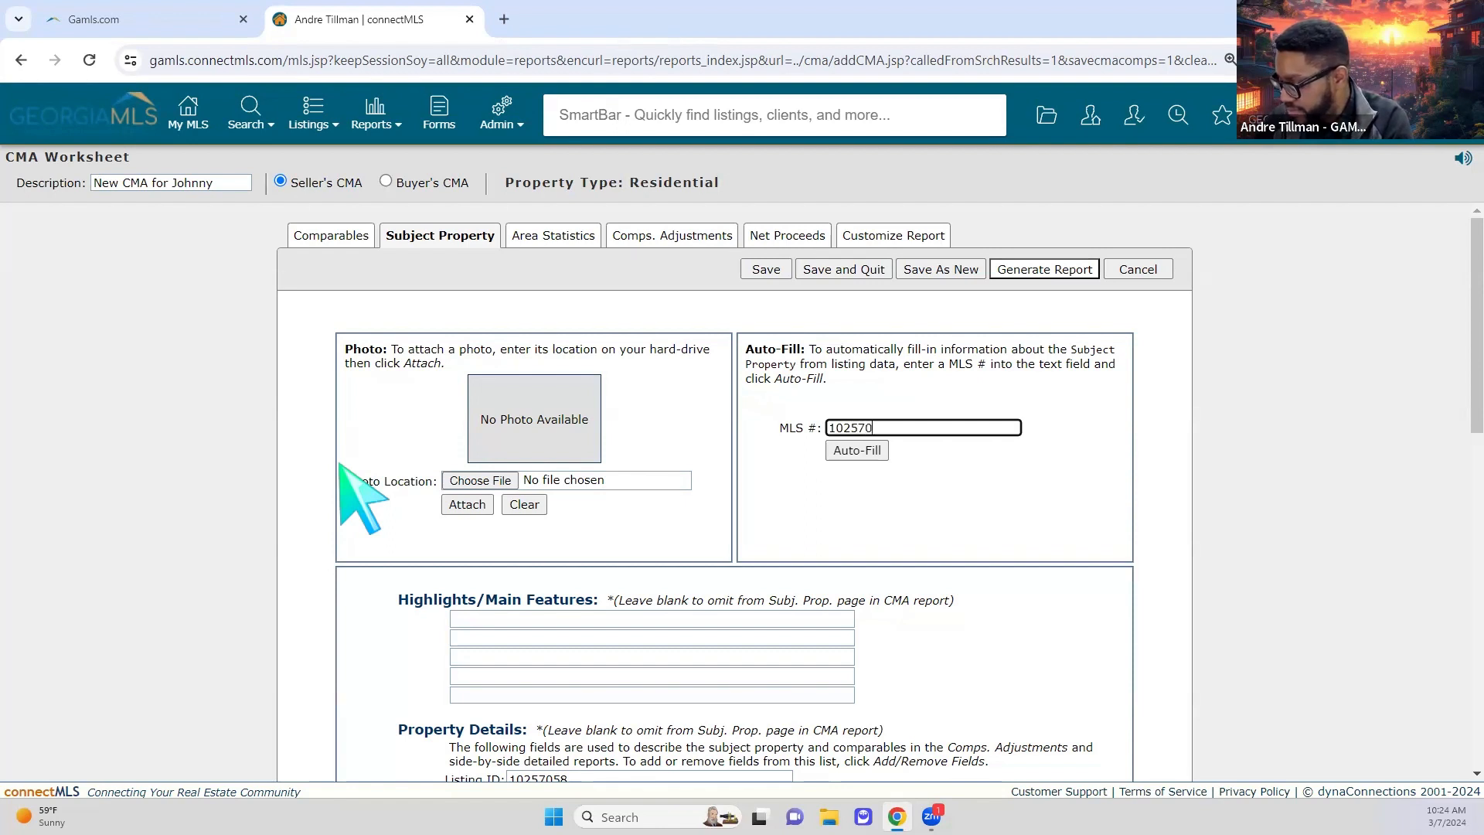
{"action": "left_click", "coordinate": [882, 448]}
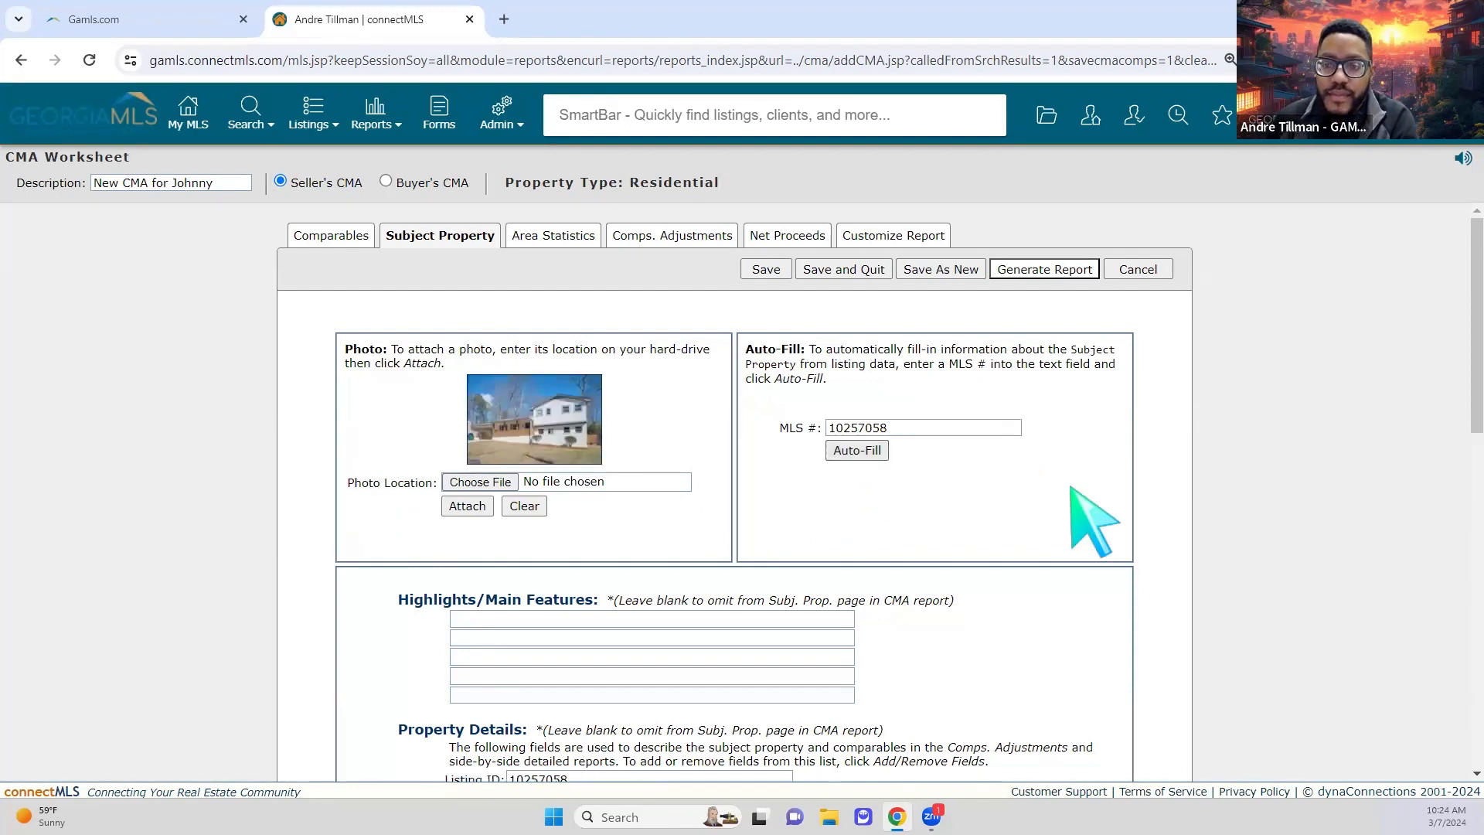
{"action": "scroll", "coordinate": [901, 557], "scroll_direction": "down", "scroll_amount": 2}
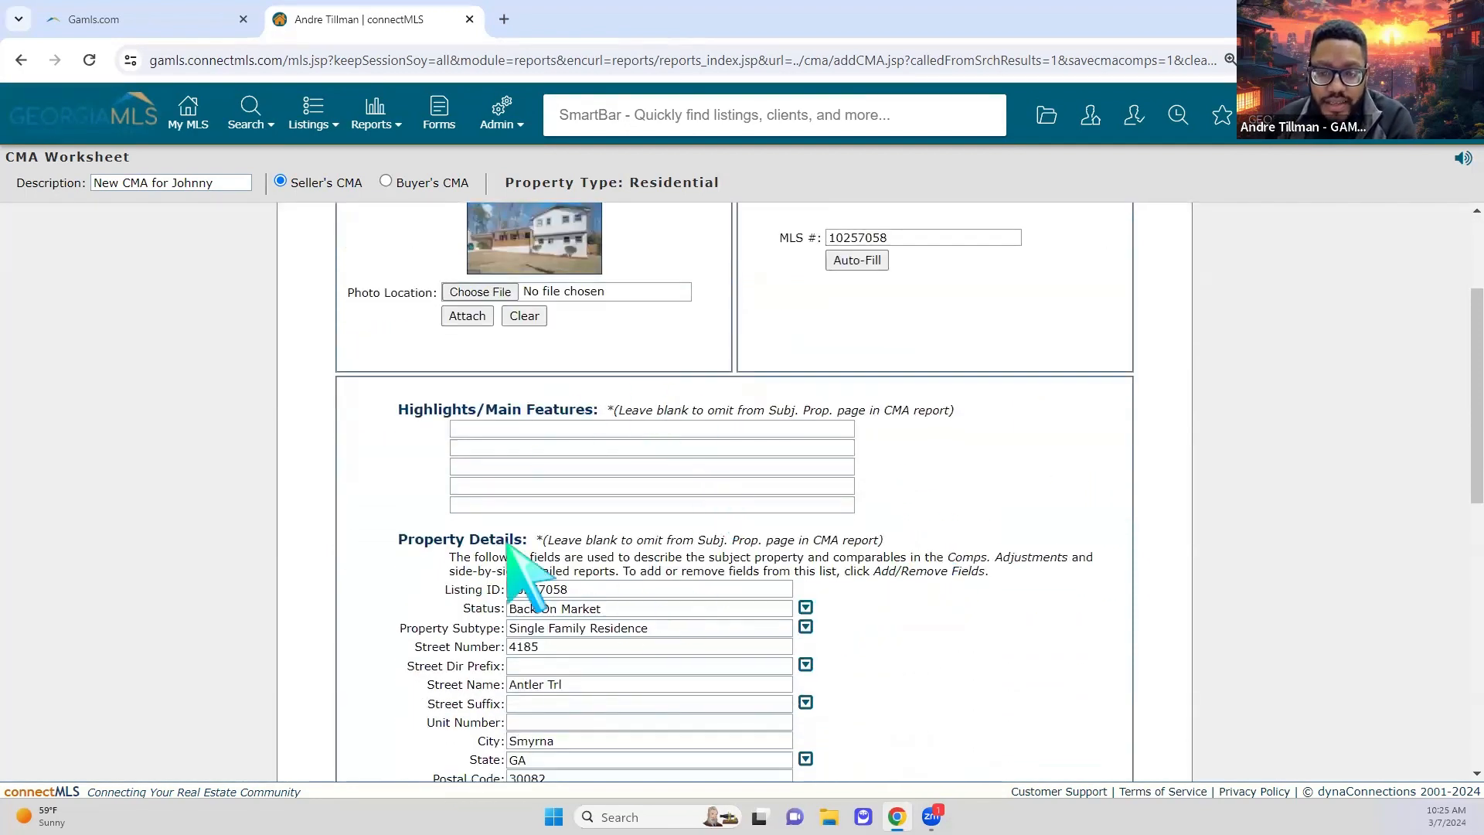
{"action": "scroll", "coordinate": [735, 497], "scroll_direction": "down", "scroll_amount": 4}
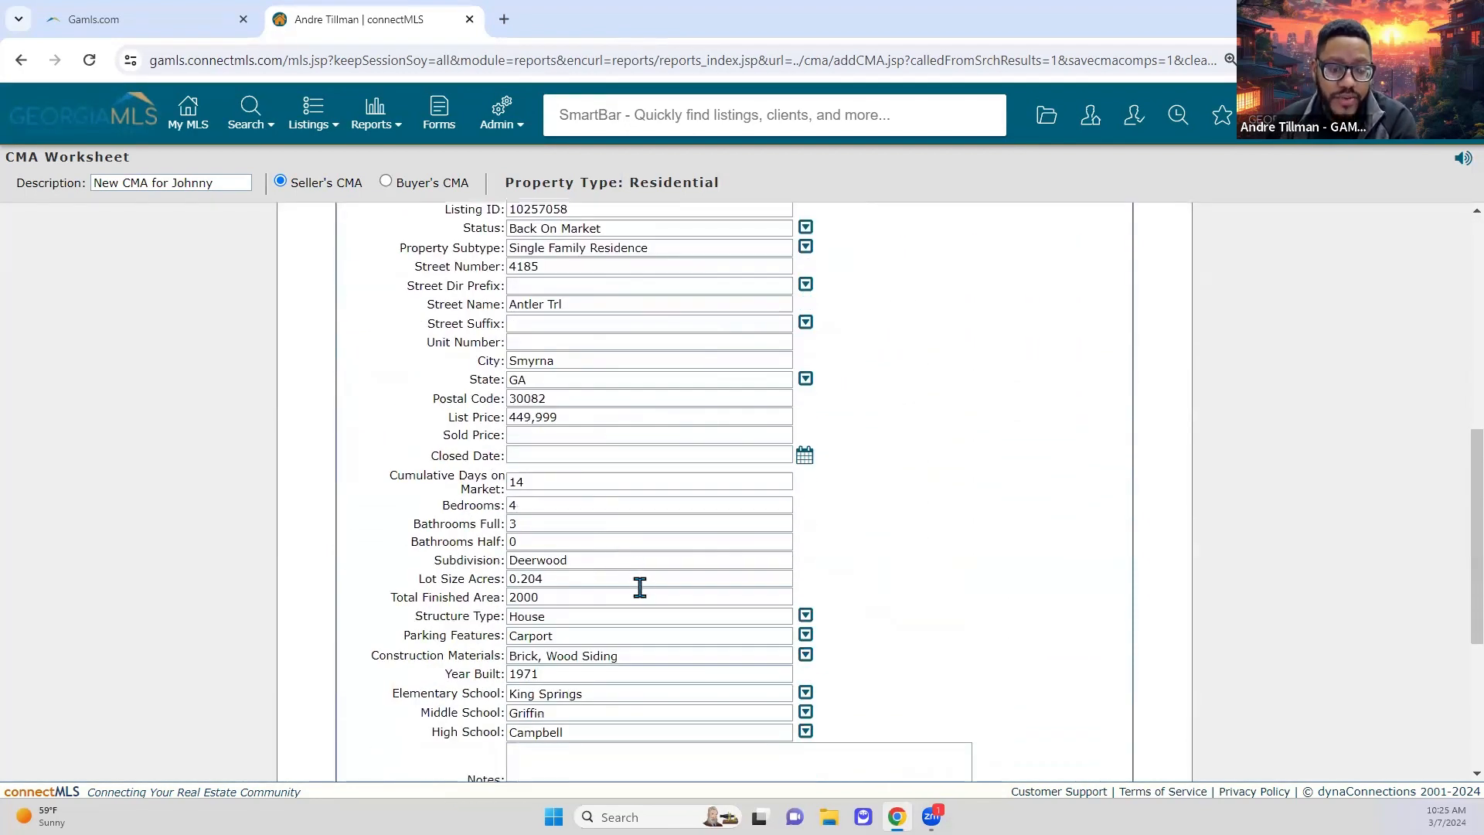
{"action": "scroll", "coordinate": [743, 633], "scroll_direction": "down", "scroll_amount": 2}
{"action": "scroll", "coordinate": [1053, 685], "scroll_direction": "up", "scroll_amount": 4}
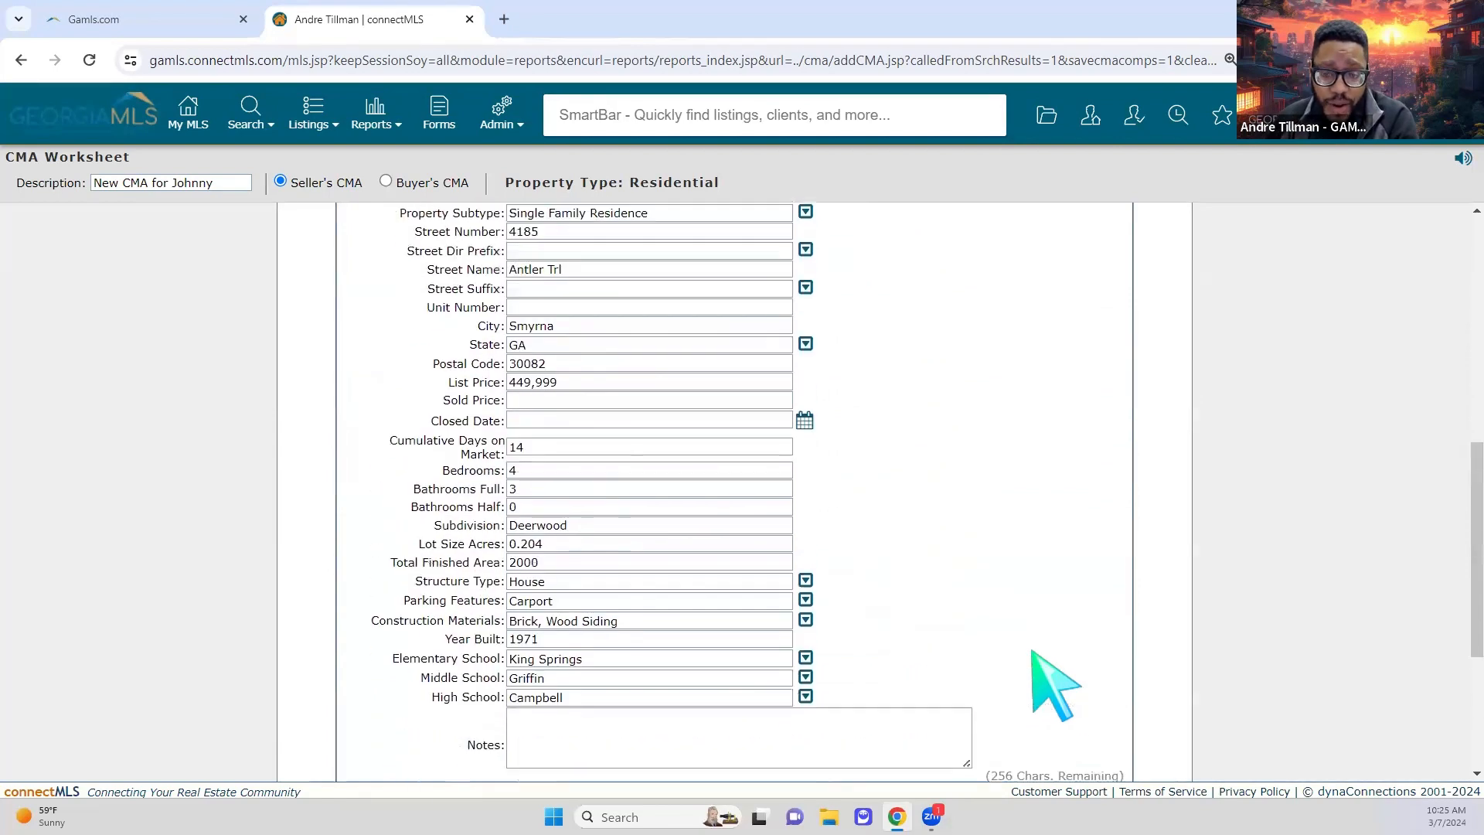
{"action": "scroll", "coordinate": [1053, 685], "scroll_direction": "up", "scroll_amount": 4}
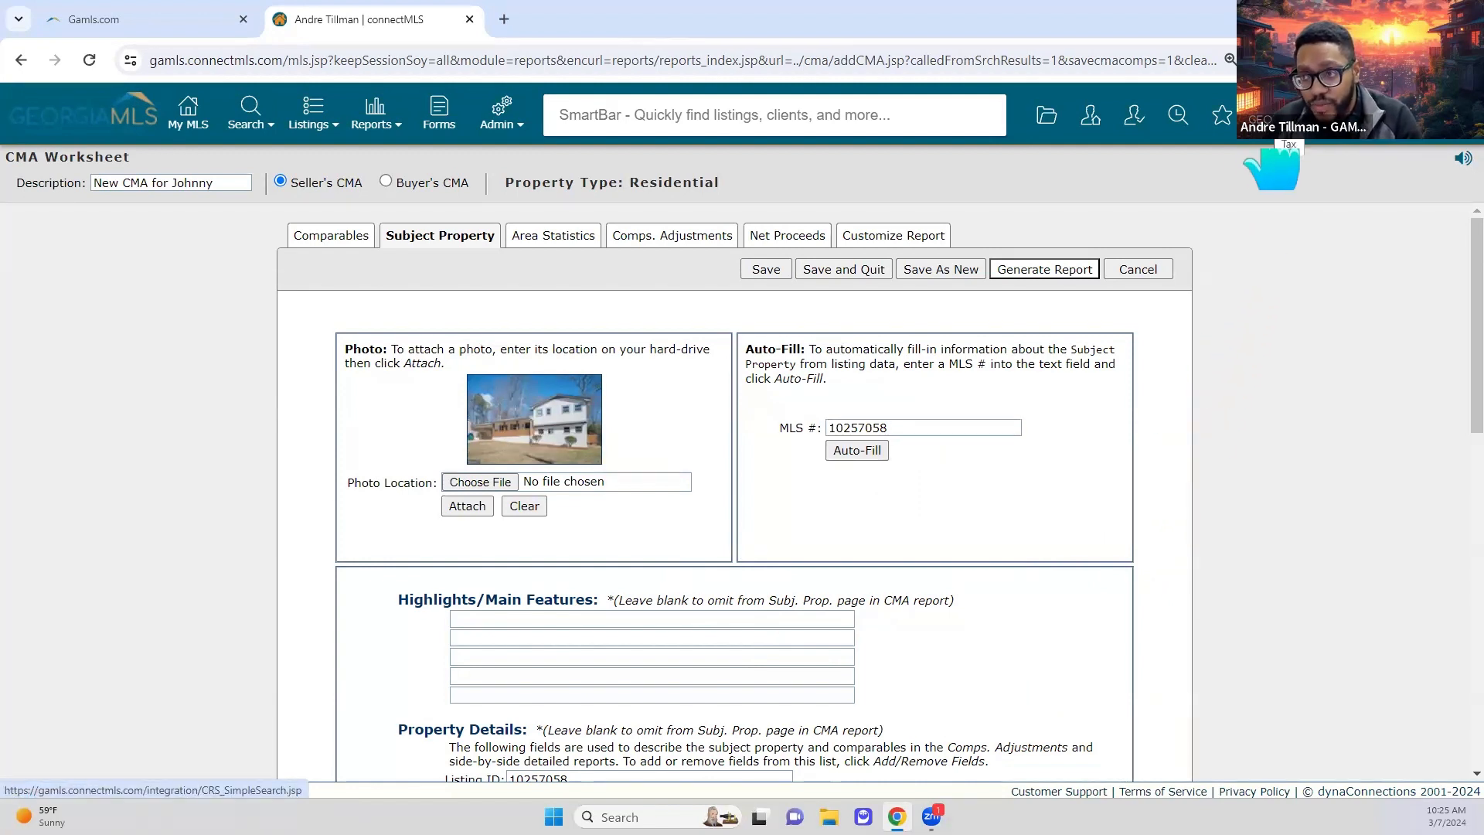
Step: Pull up a property's tax record report in CRS Data, then return to the CMA worksheet
{"action": "left_click", "coordinate": [1279, 151]}
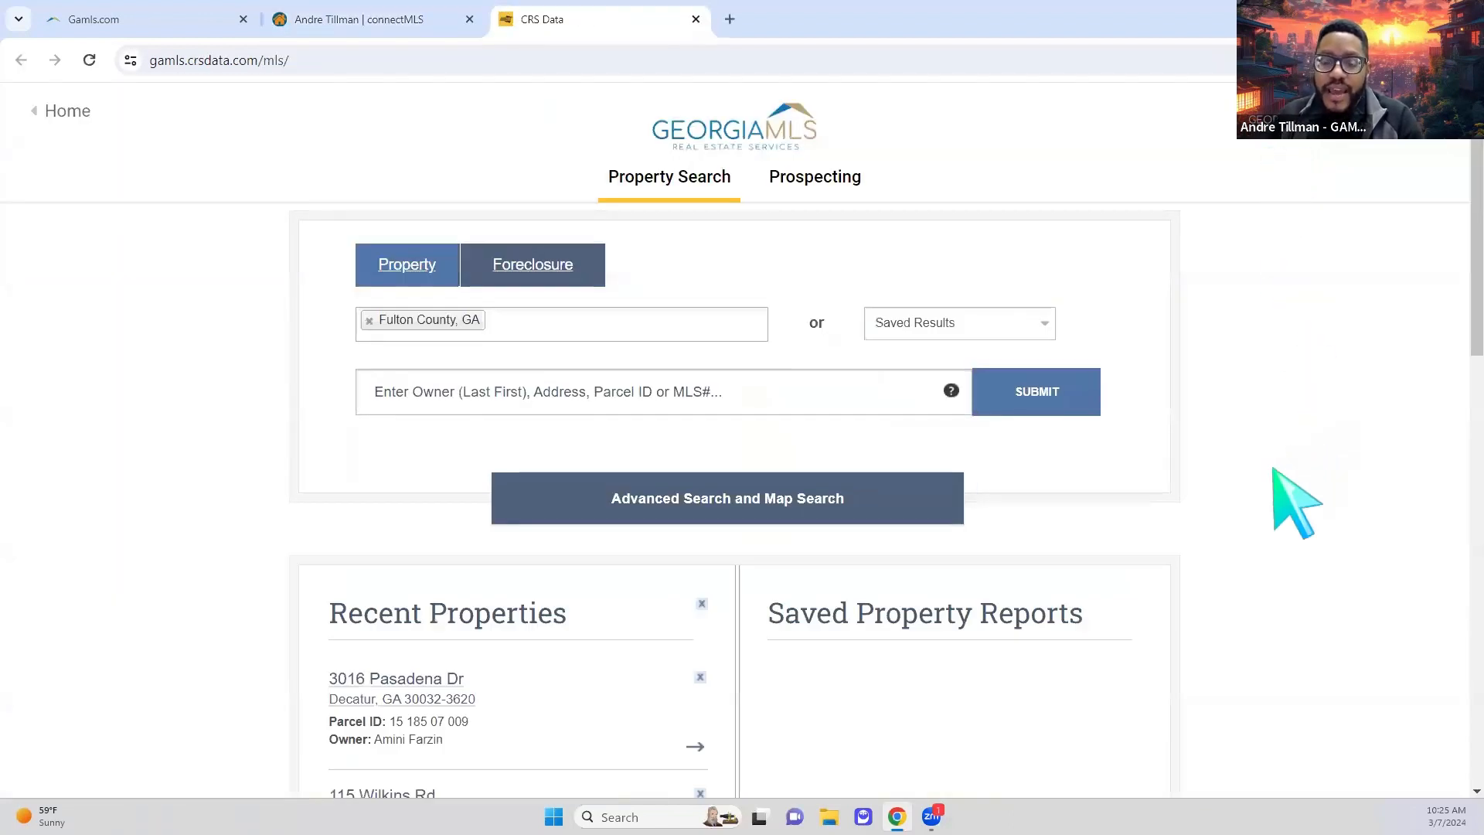
{"action": "scroll", "coordinate": [1268, 487], "scroll_direction": "down", "scroll_amount": 1}
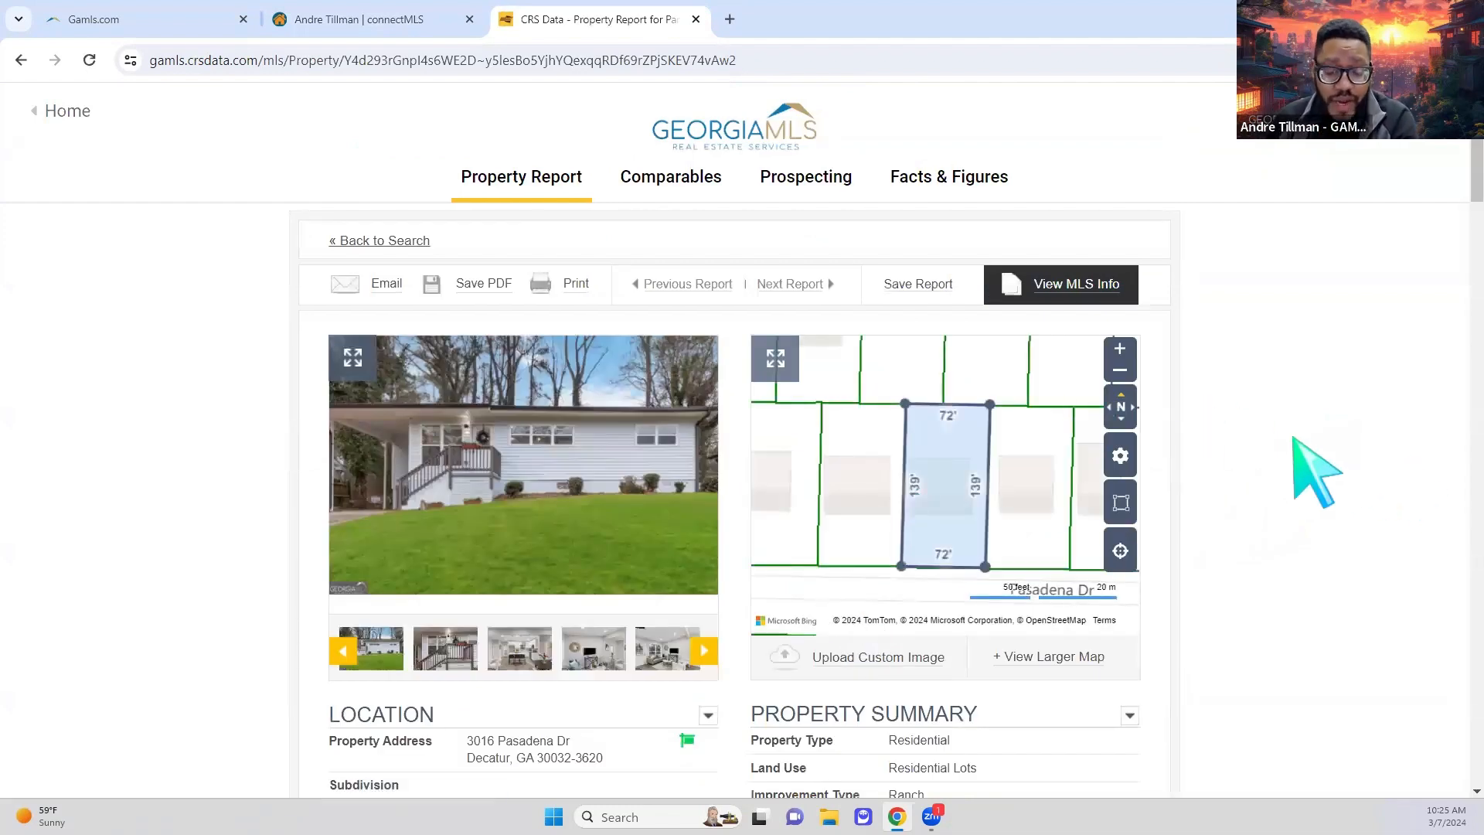
{"action": "scroll", "coordinate": [1291, 437], "scroll_direction": "down", "scroll_amount": 5}
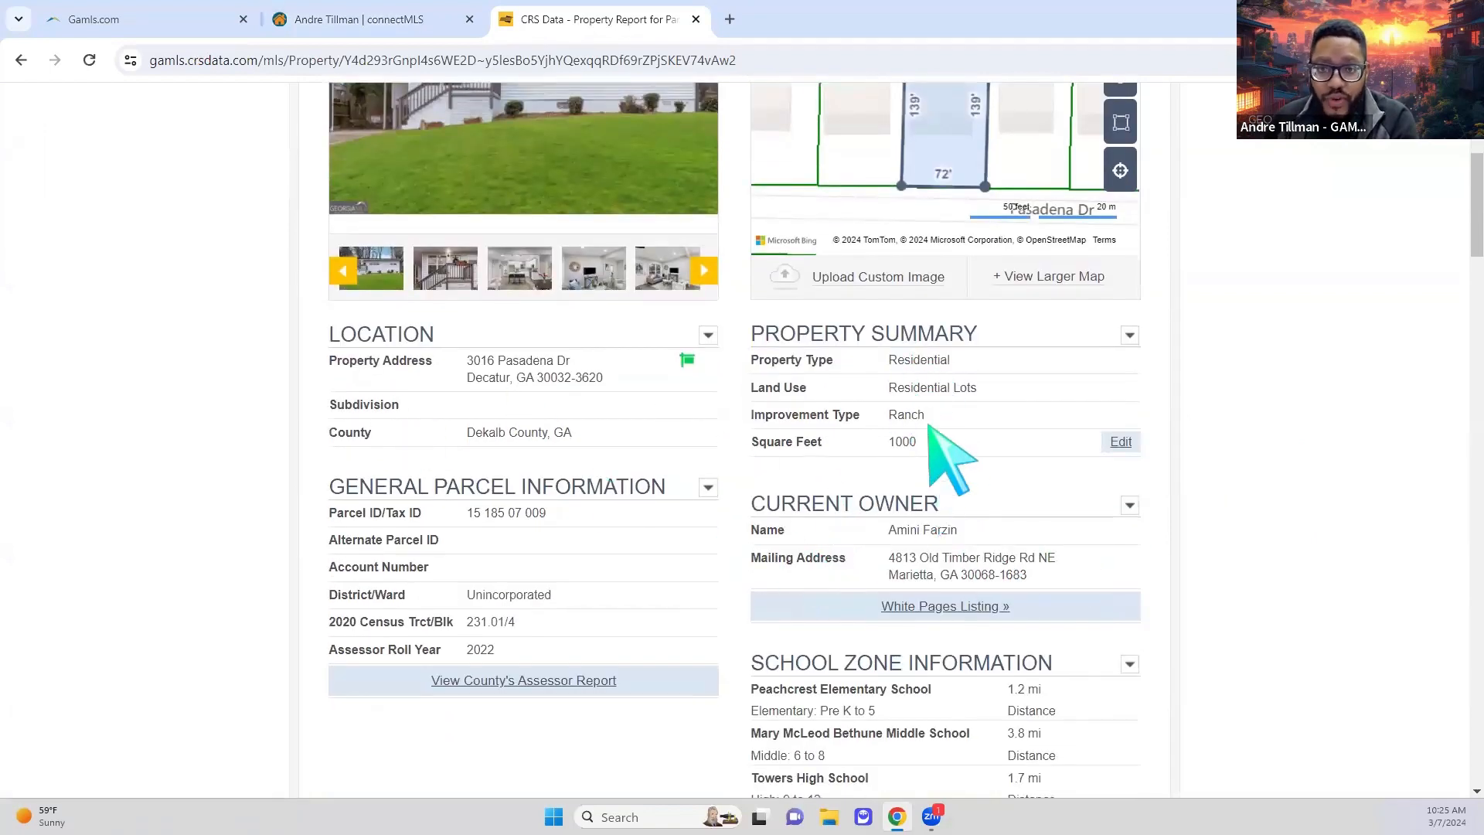
{"action": "scroll", "coordinate": [938, 706], "scroll_direction": "down", "scroll_amount": 5}
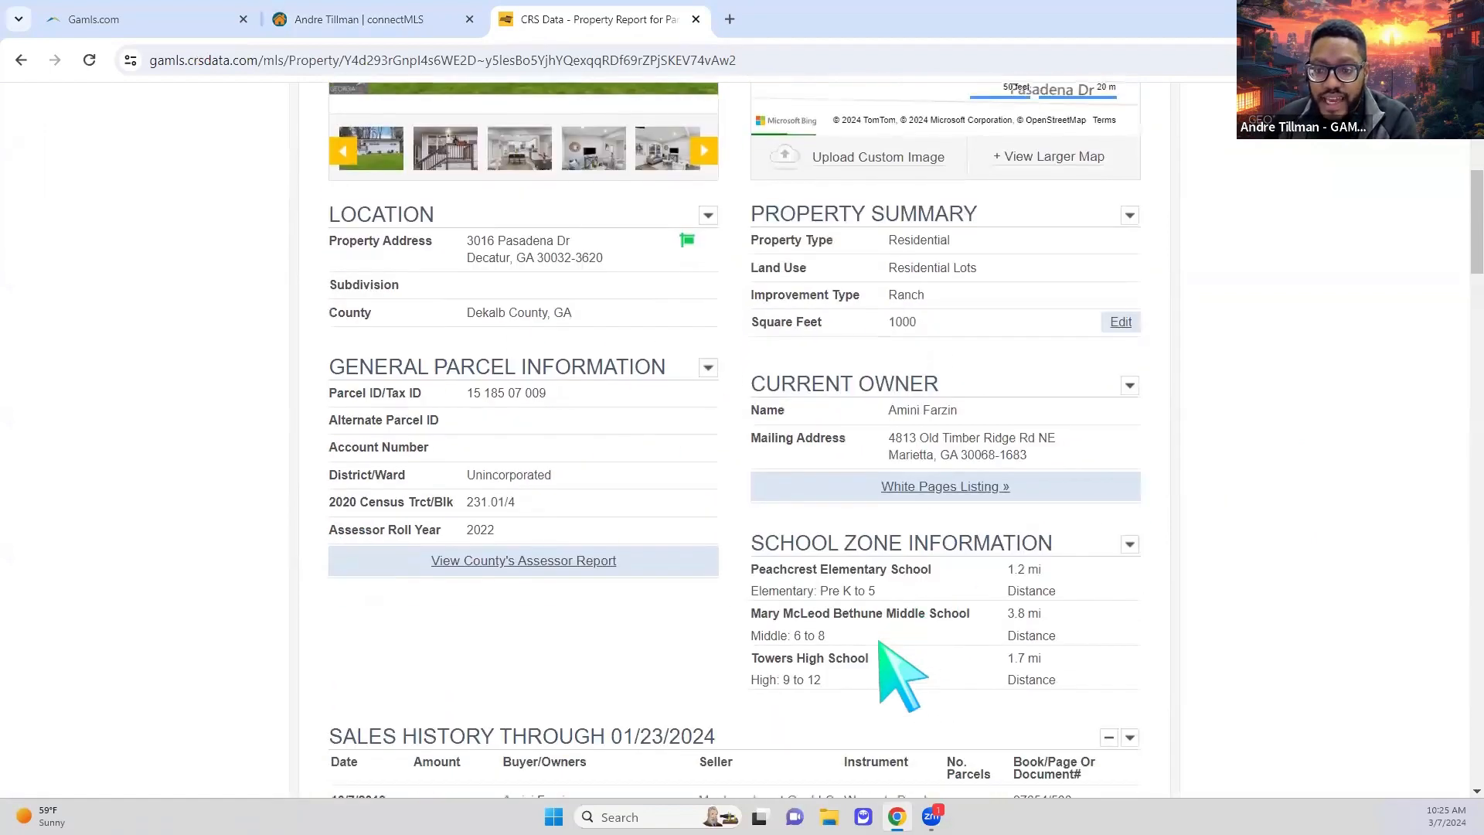
{"action": "left_click", "coordinate": [345, 34]}
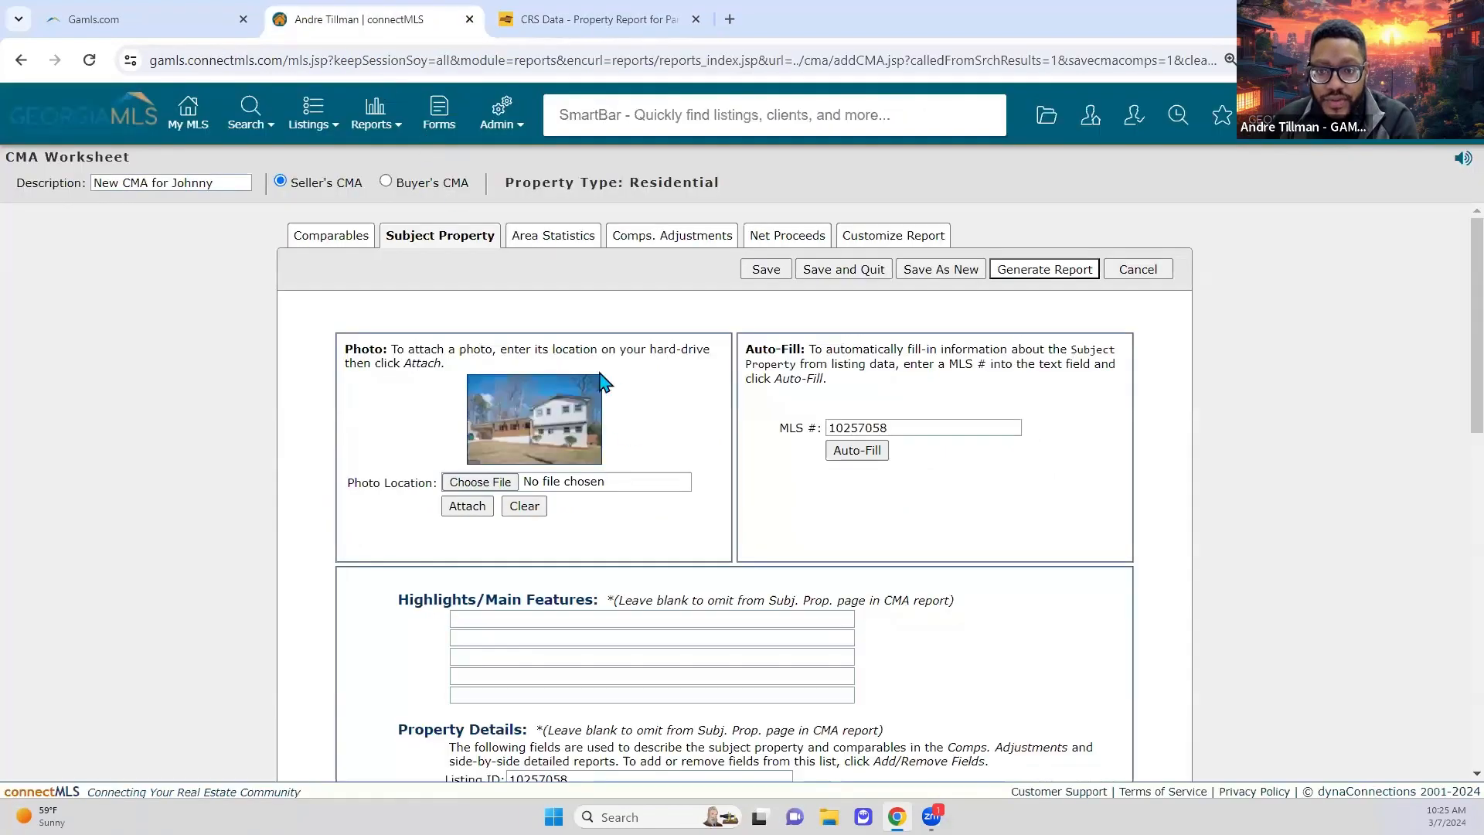
Step: Check the subject details (Deerwood, 2000 sq ft, built 1971), then go to Area Statistics
{"action": "scroll", "coordinate": [1120, 623], "scroll_direction": "down", "scroll_amount": 3}
{"action": "scroll", "coordinate": [772, 628], "scroll_direction": "down", "scroll_amount": 6}
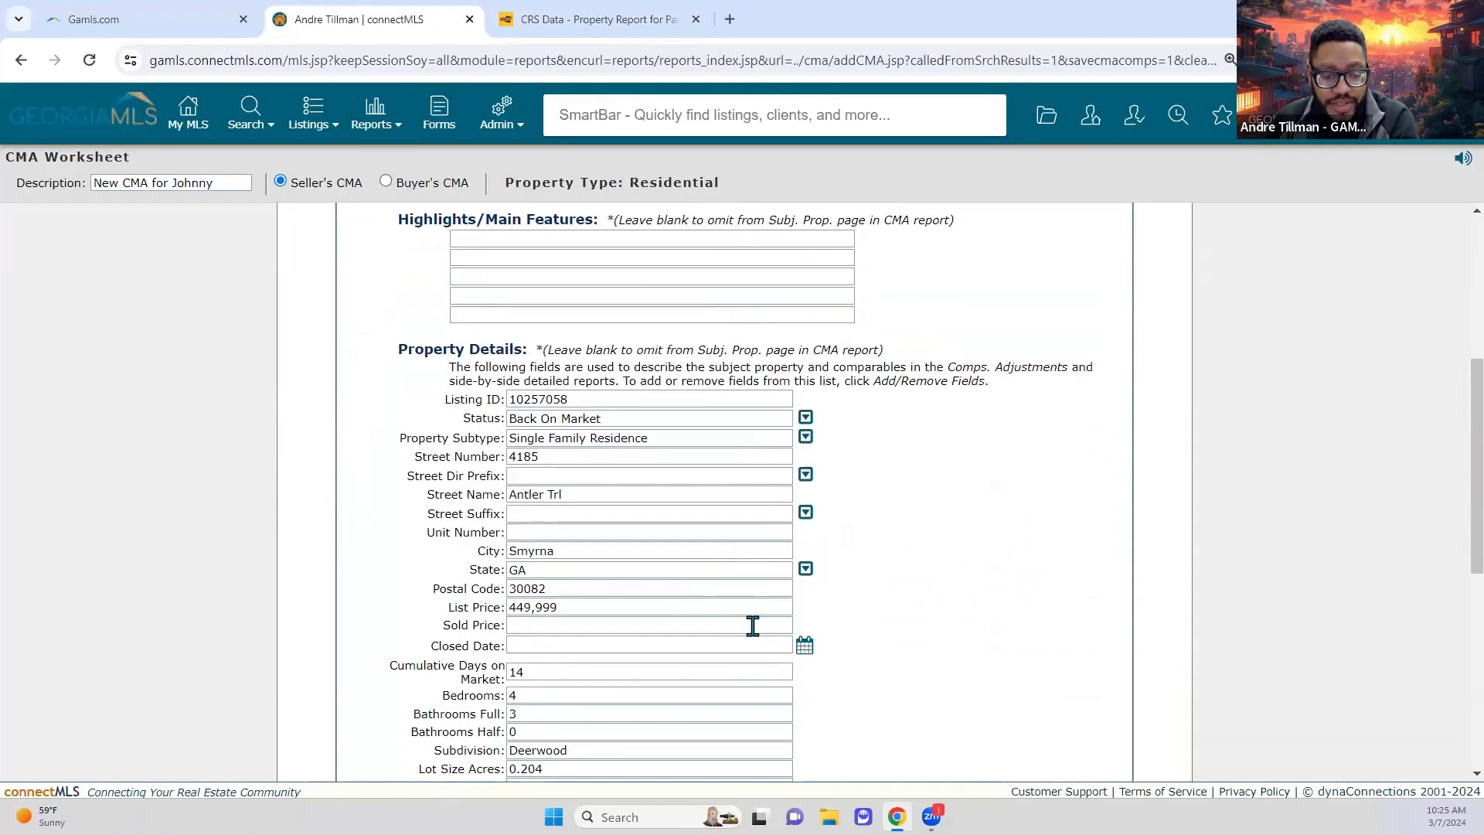
{"action": "scroll", "coordinate": [758, 632], "scroll_direction": "up", "scroll_amount": 10}
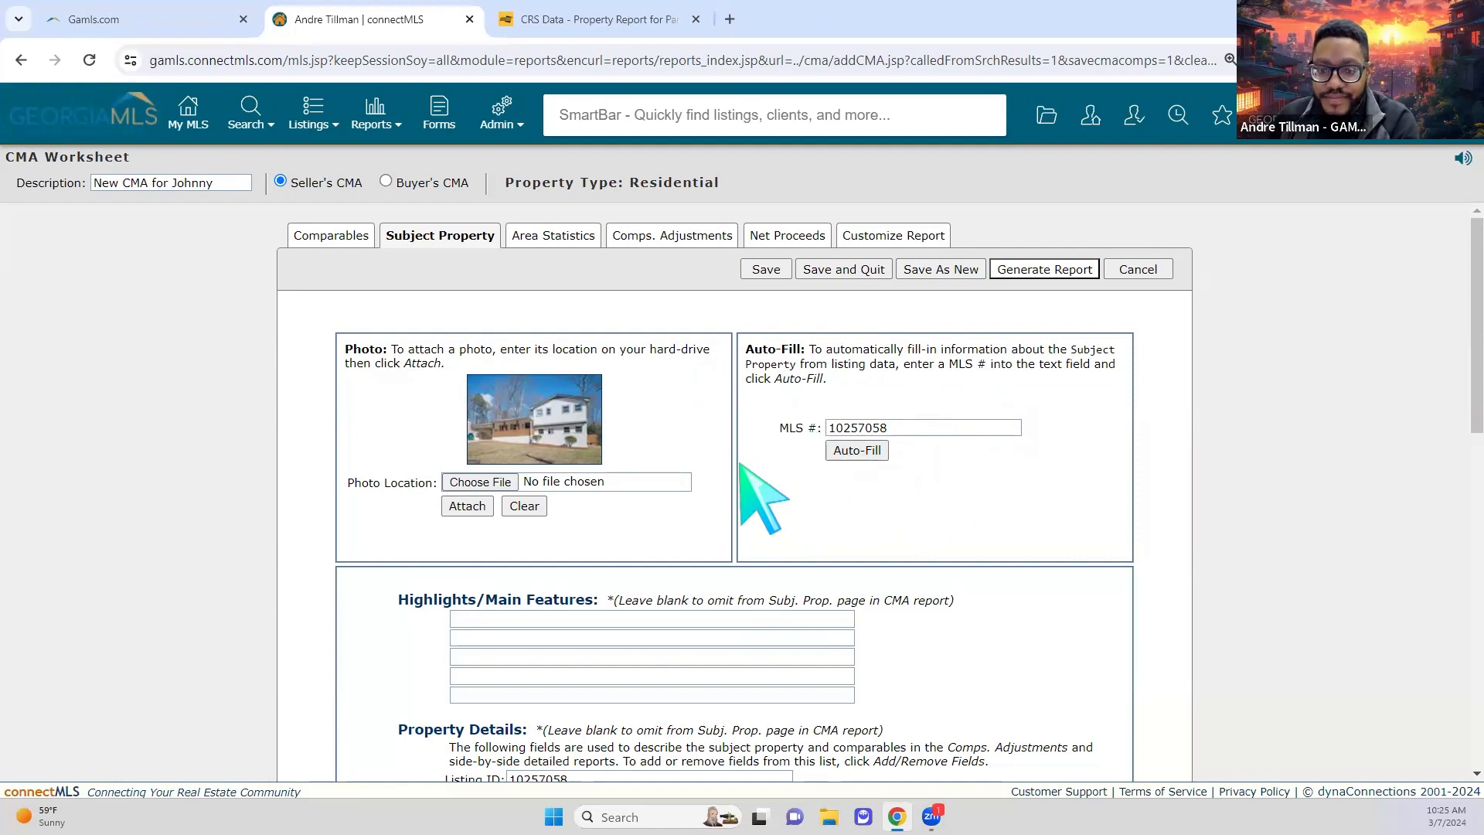
{"action": "scroll", "coordinate": [745, 472], "scroll_direction": "down", "scroll_amount": 9}
{"action": "scroll", "coordinate": [803, 494], "scroll_direction": "down", "scroll_amount": 3}
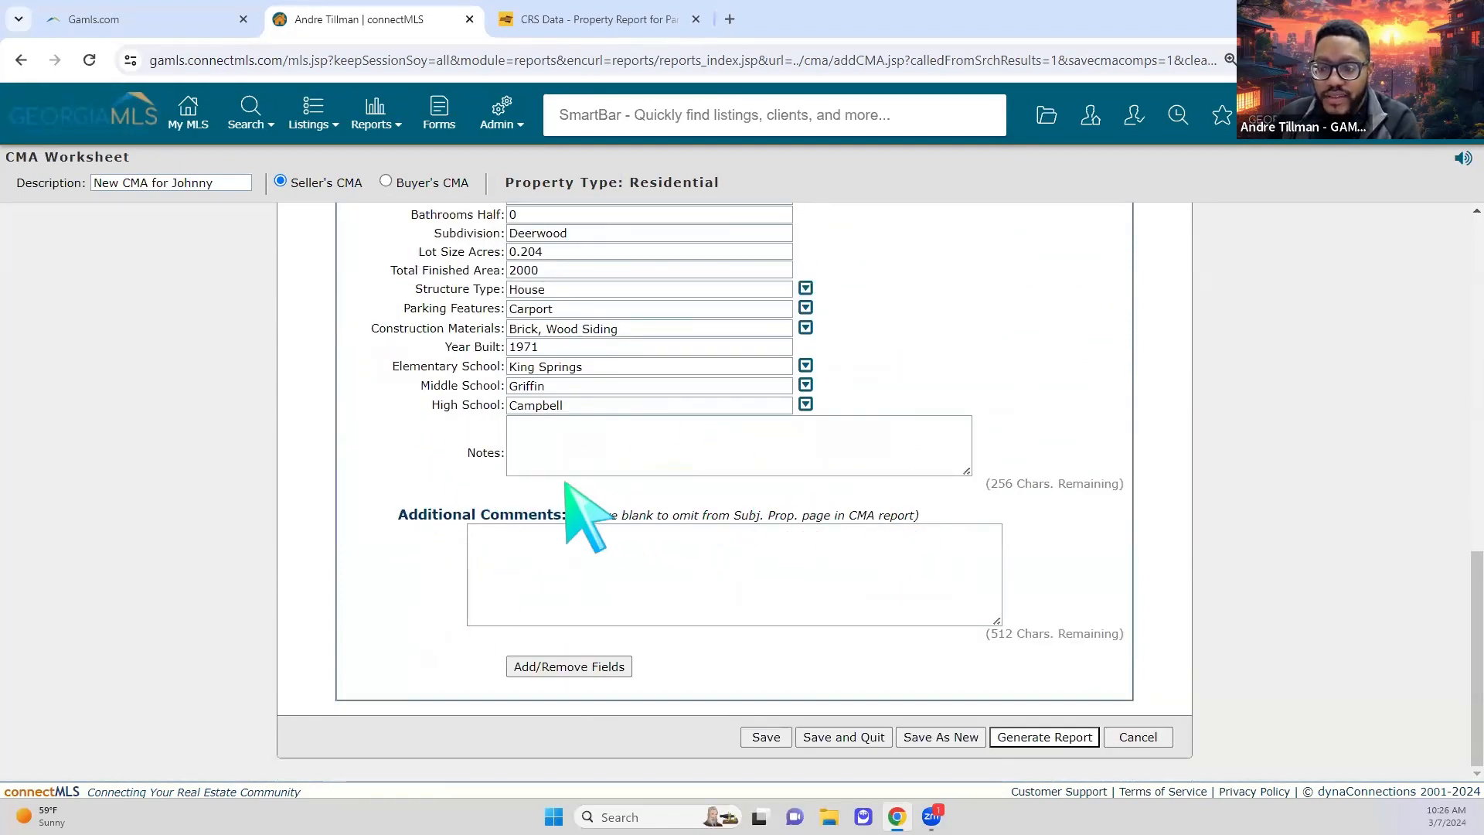
{"action": "scroll", "coordinate": [520, 480], "scroll_direction": "up", "scroll_amount": 8}
{"action": "scroll", "coordinate": [526, 475], "scroll_direction": "up", "scroll_amount": 3}
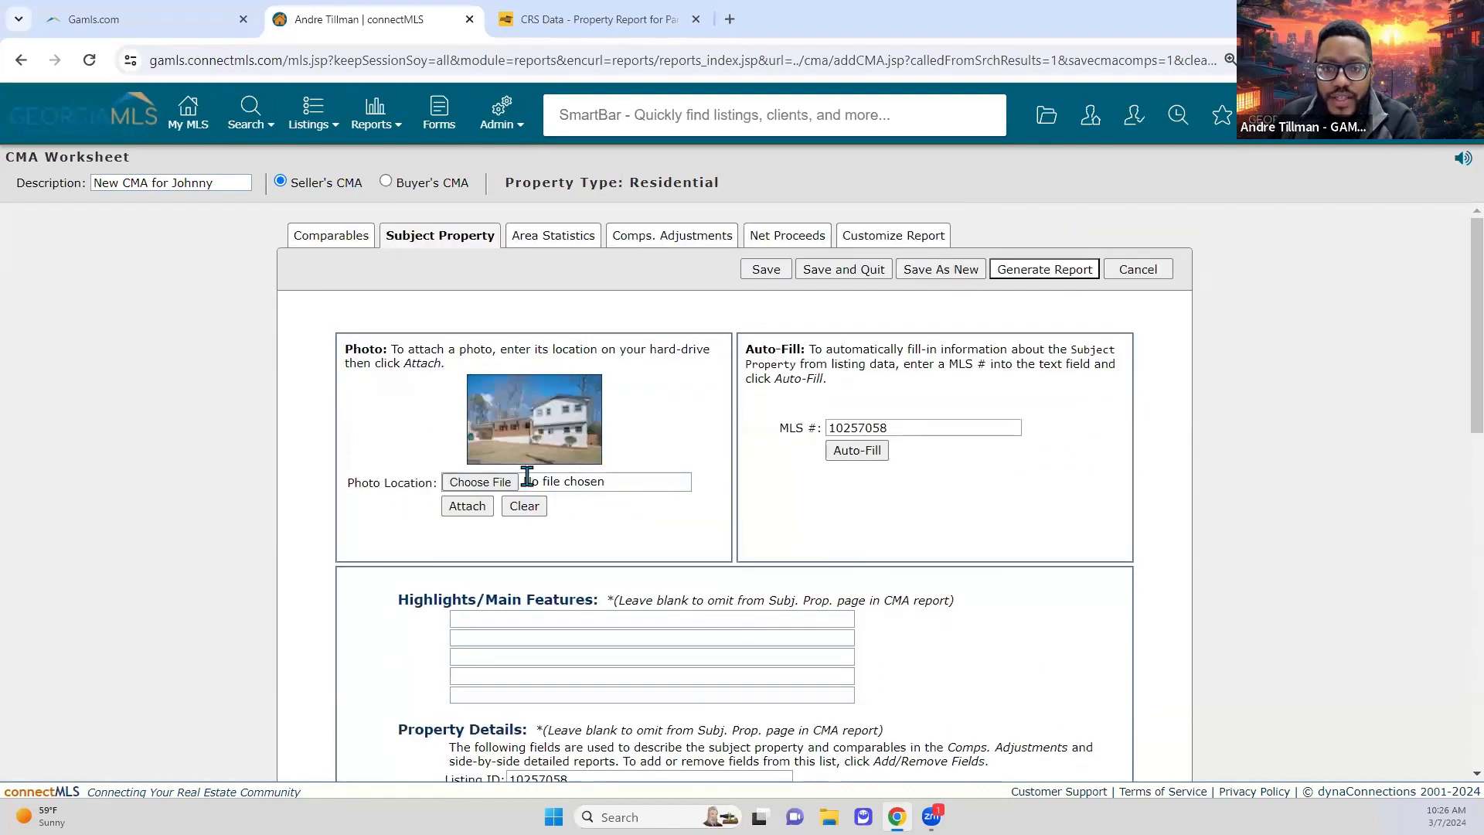
{"action": "left_click", "coordinate": [568, 234]}
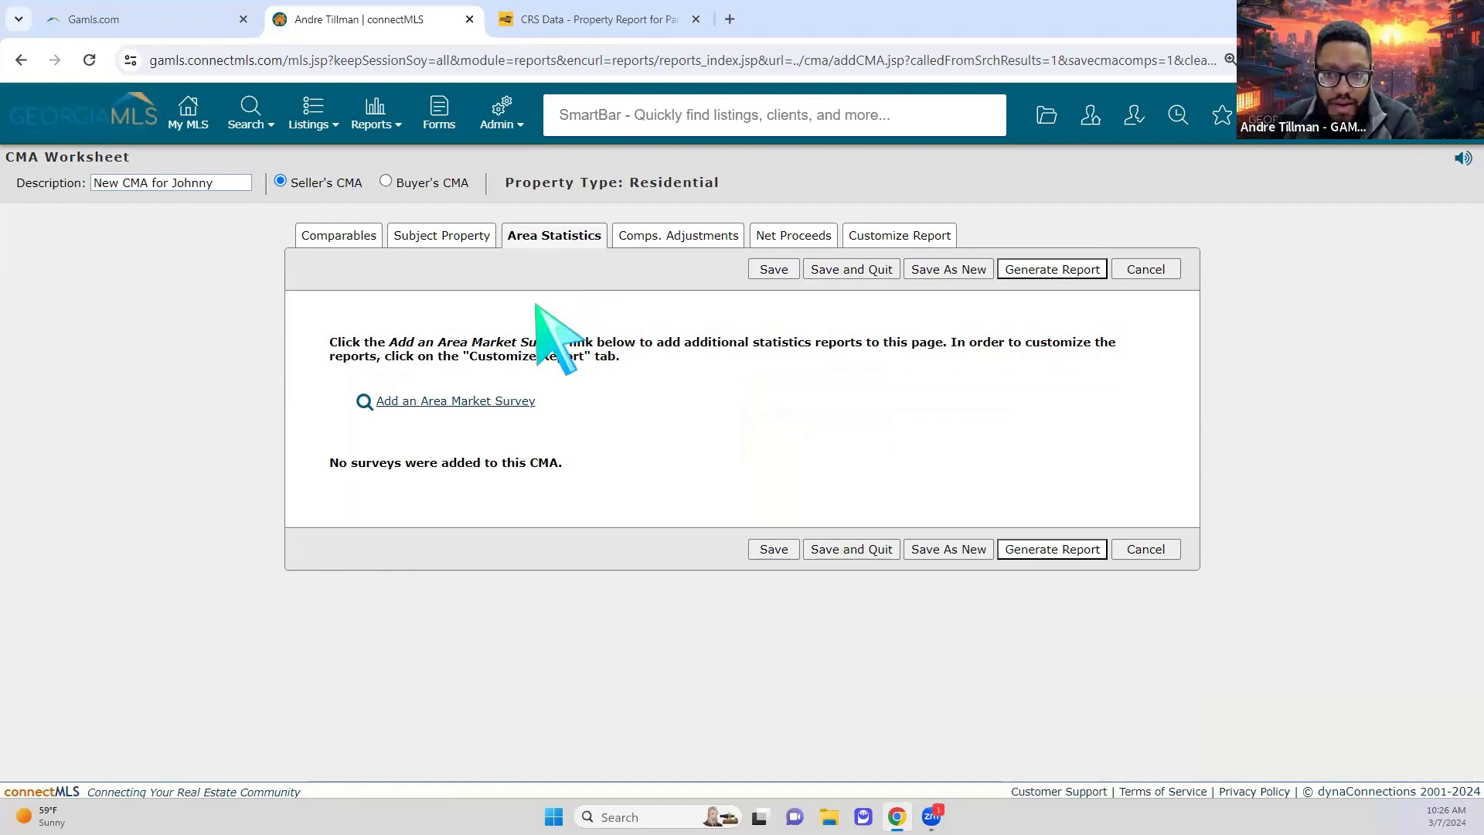
Step: Start a new area market survey with Smyrna as the city
{"action": "left_click", "coordinate": [468, 403]}
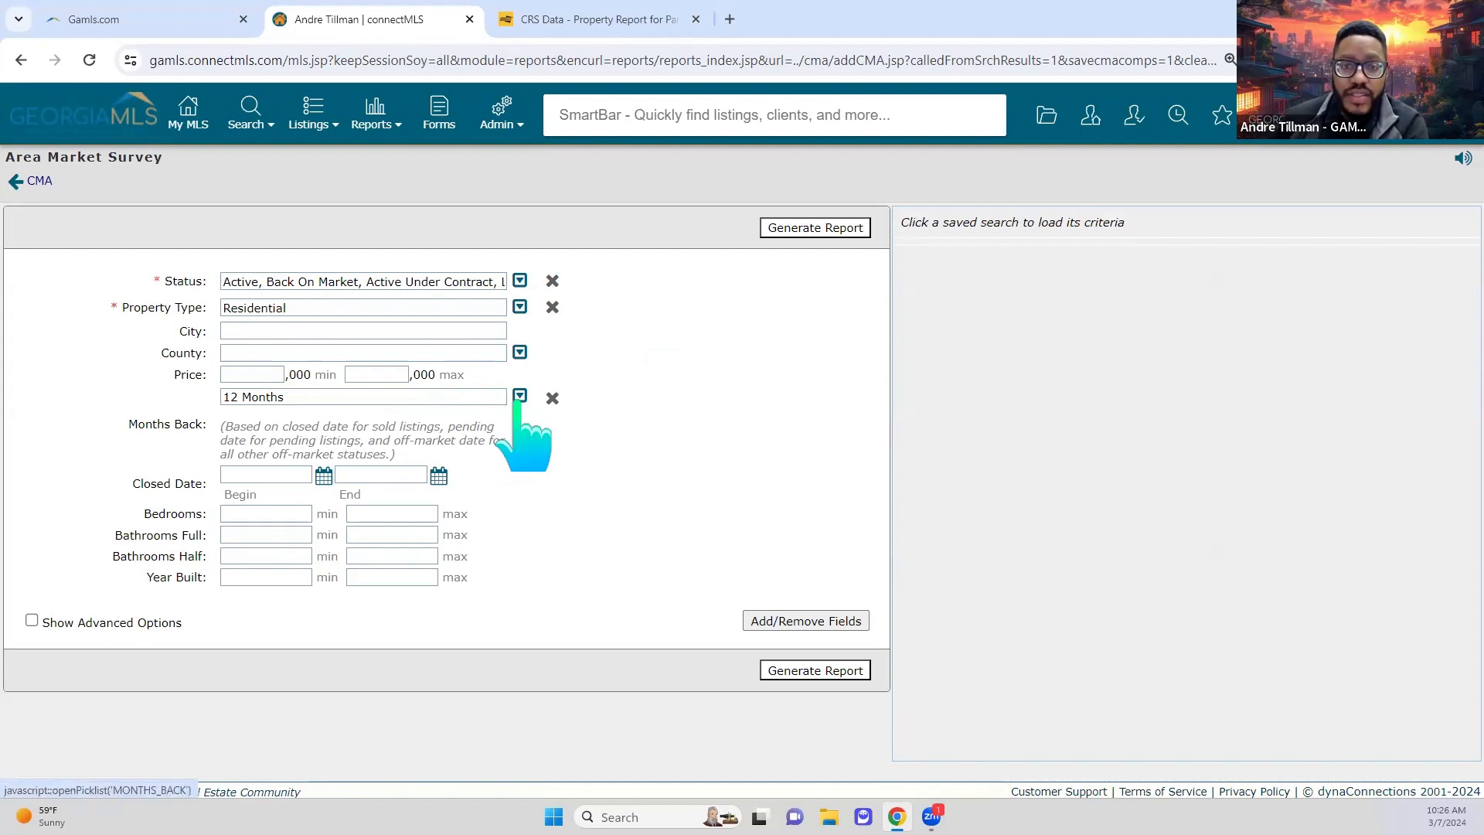
{"action": "left_click", "coordinate": [277, 332]}
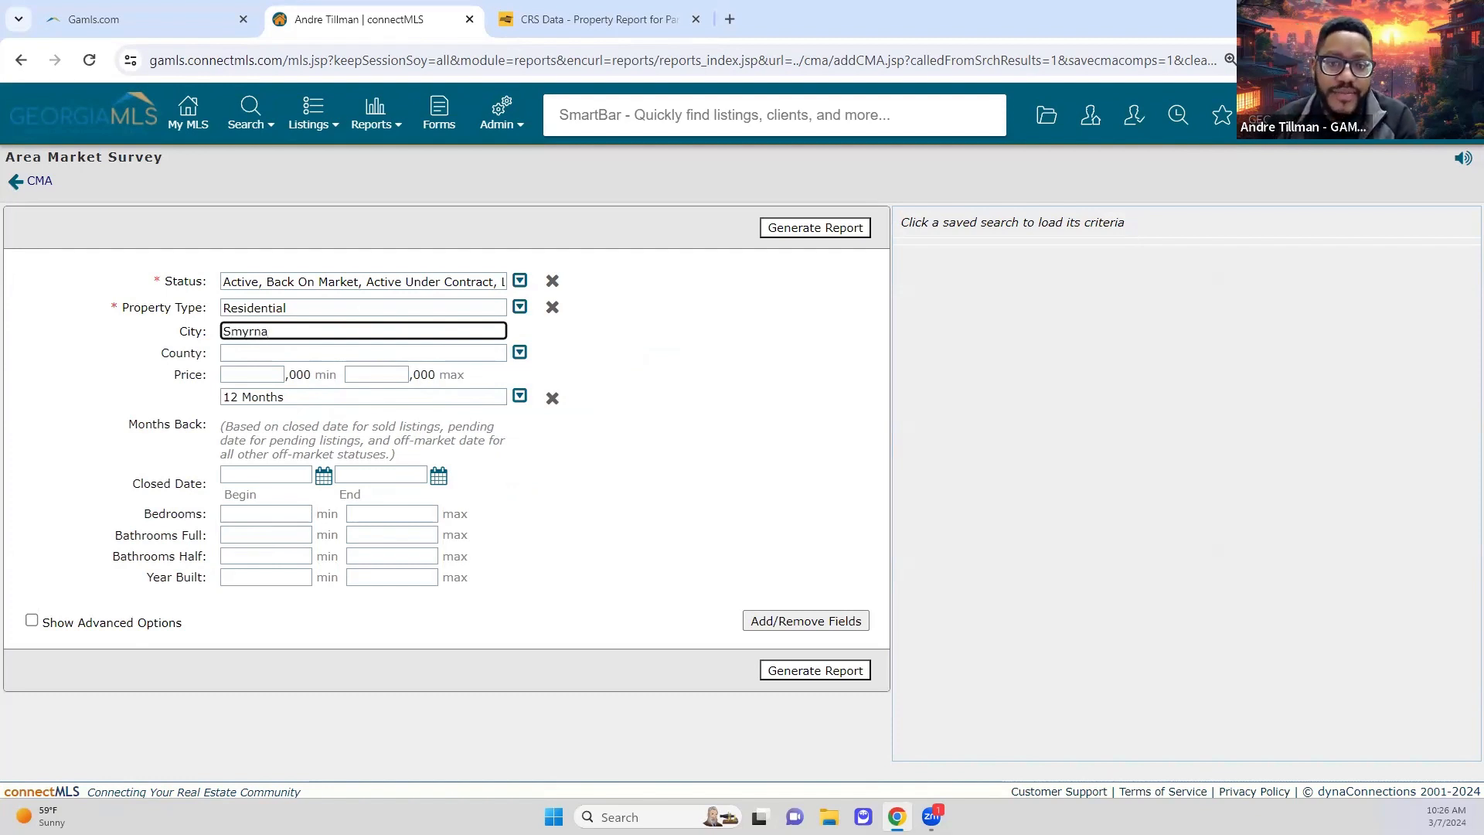
{"action": "left_click", "coordinate": [226, 353]}
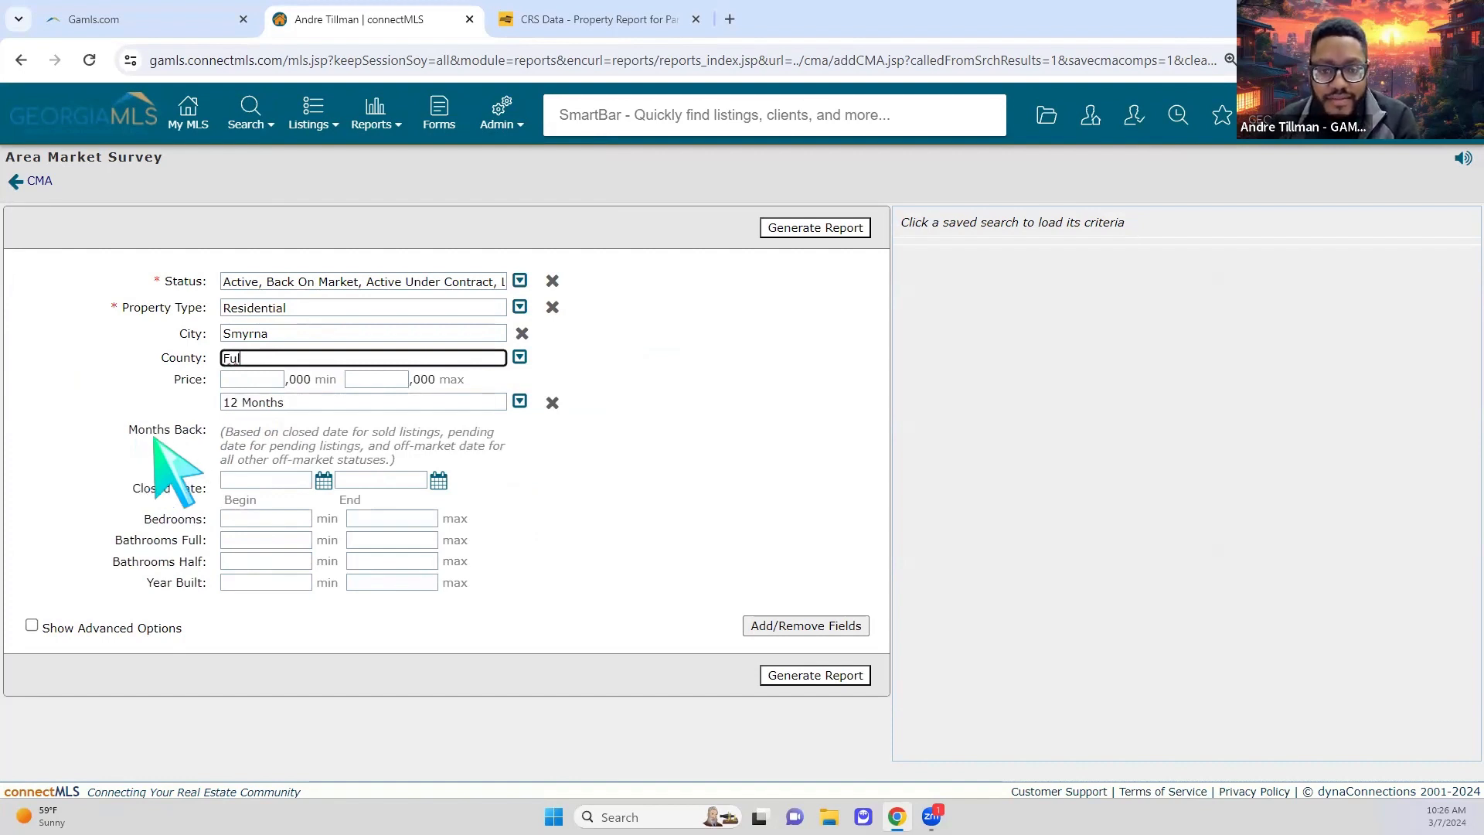
Step: Set the survey county to Cobb and the look-back period to 6 Months
{"action": "left_click", "coordinate": [519, 357]}
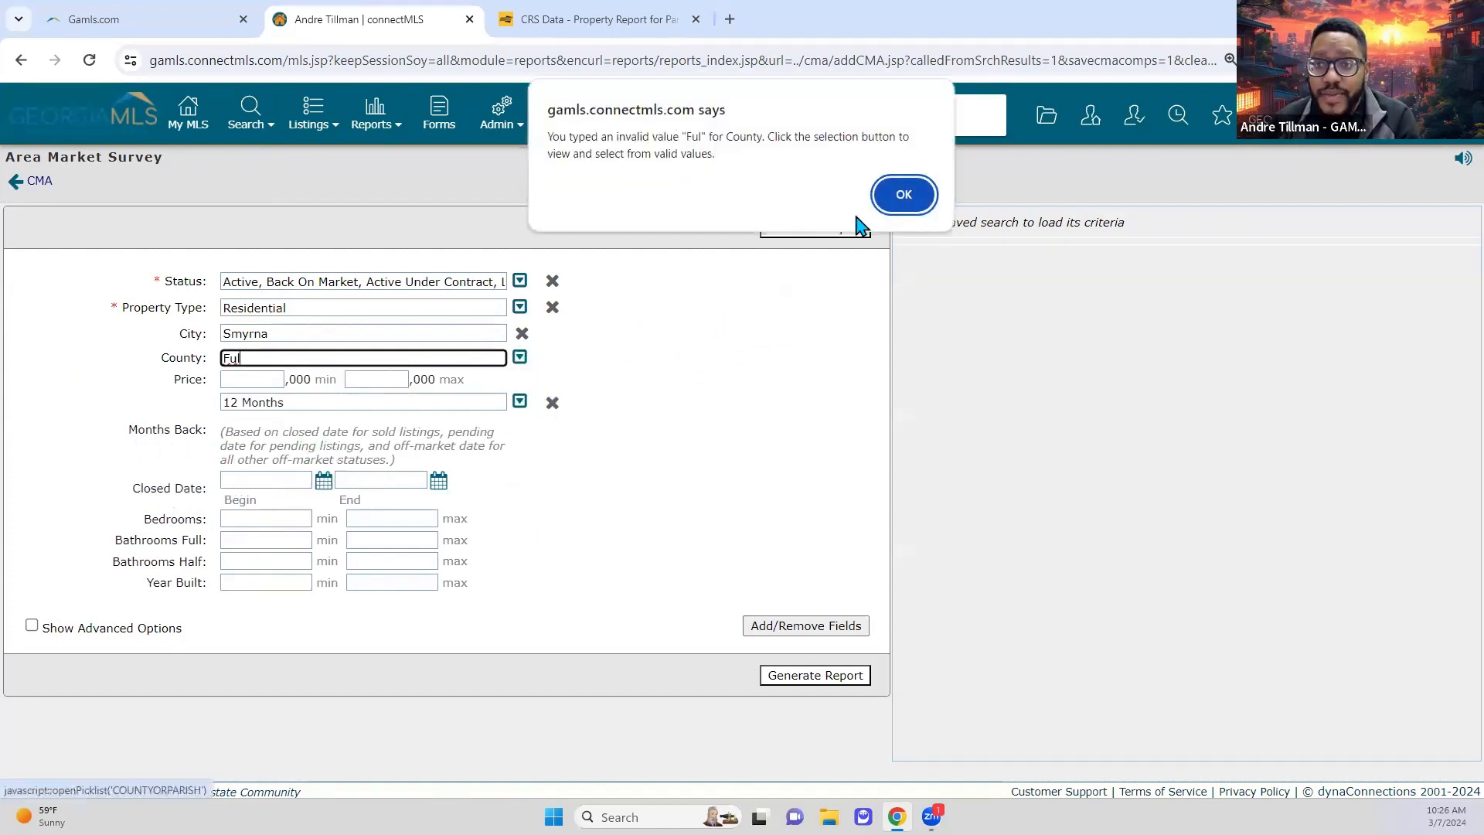
{"action": "key", "text": "Return"}
{"action": "left_click", "coordinate": [522, 357]}
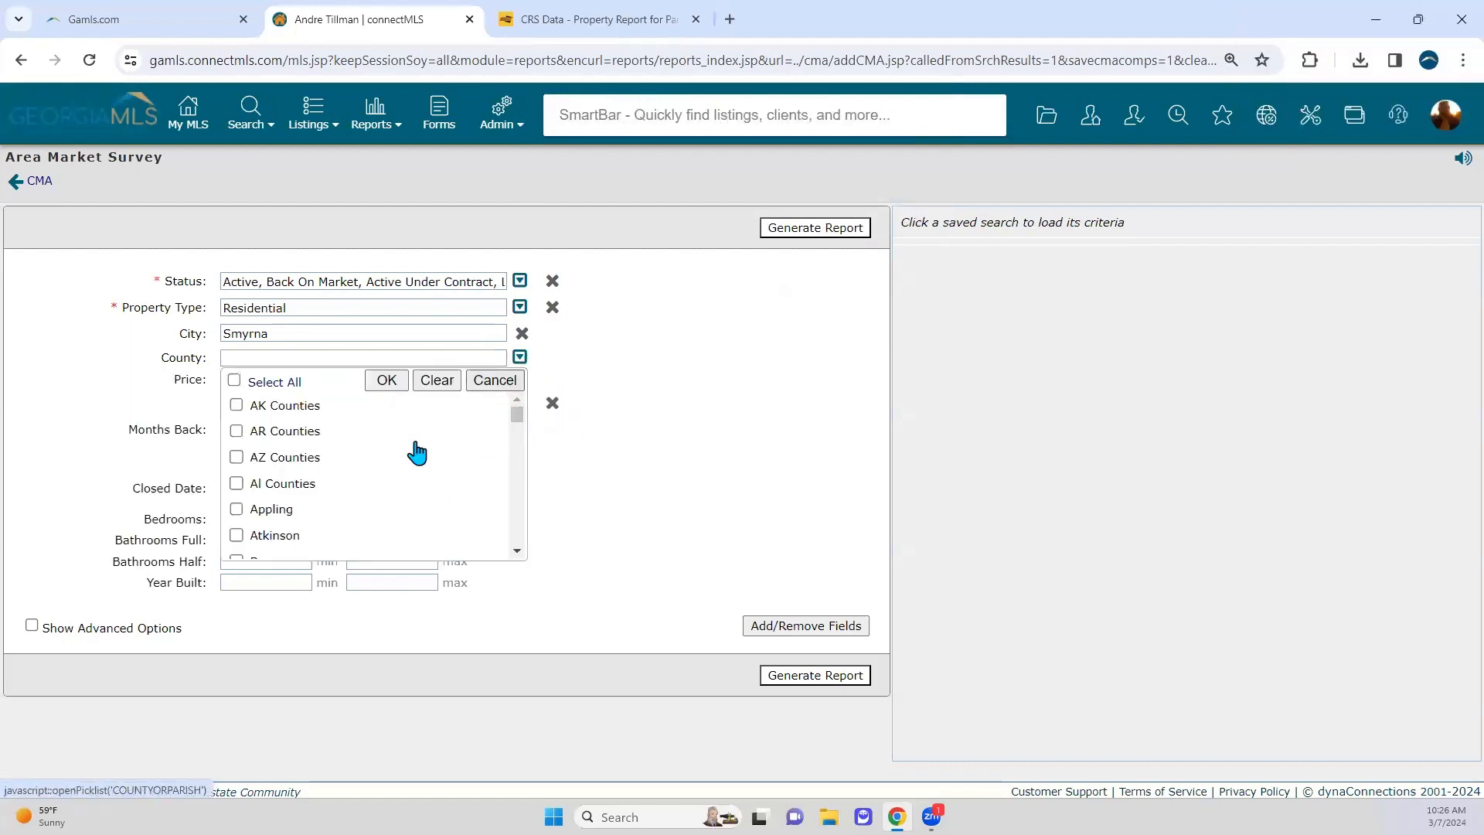
{"action": "scroll", "coordinate": [379, 495], "scroll_direction": "down", "scroll_amount": 5}
{"action": "scroll", "coordinate": [354, 495], "scroll_direction": "down", "scroll_amount": 8}
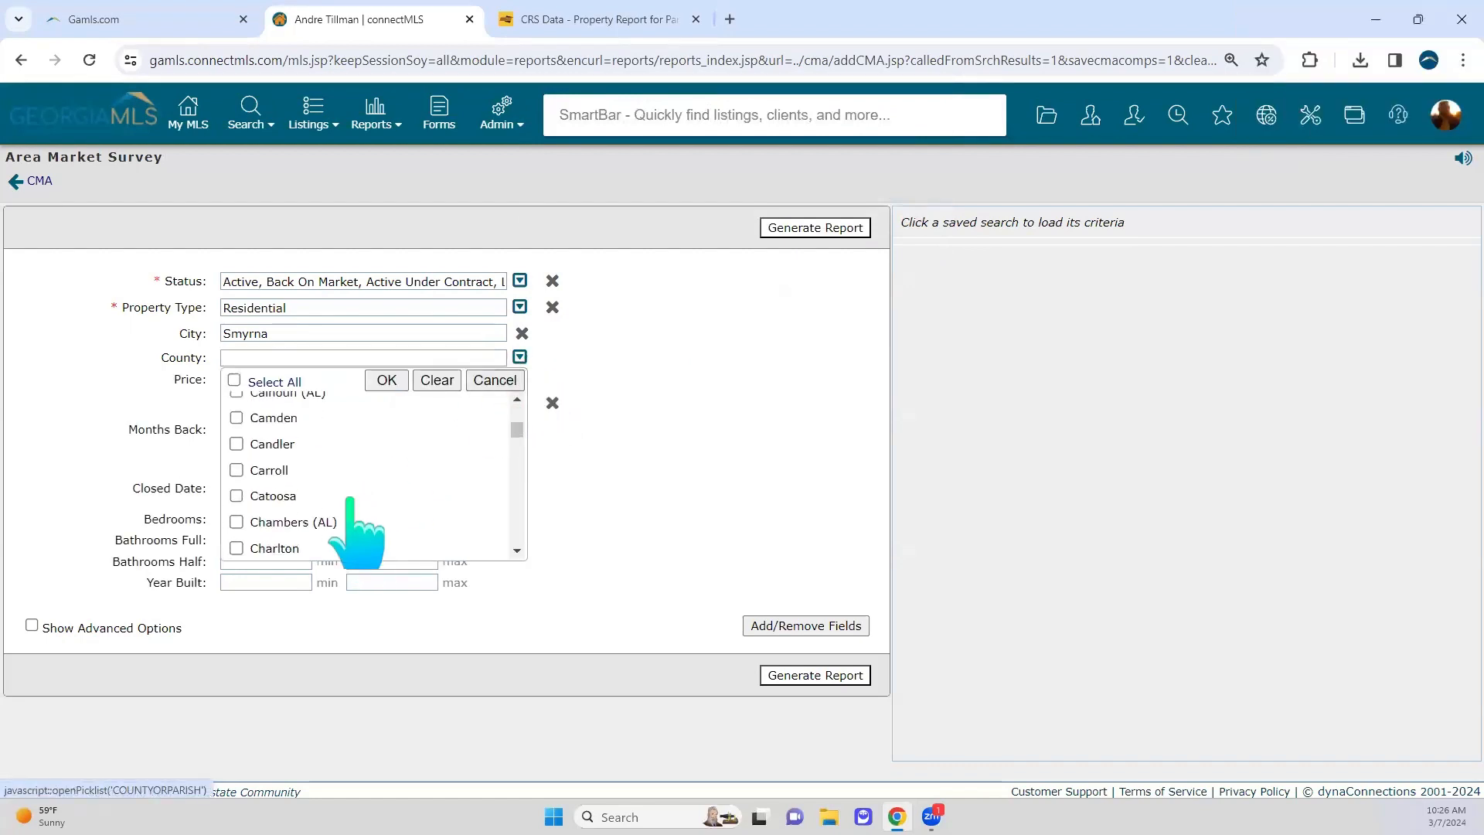
{"action": "scroll", "coordinate": [347, 518], "scroll_direction": "down", "scroll_amount": 2}
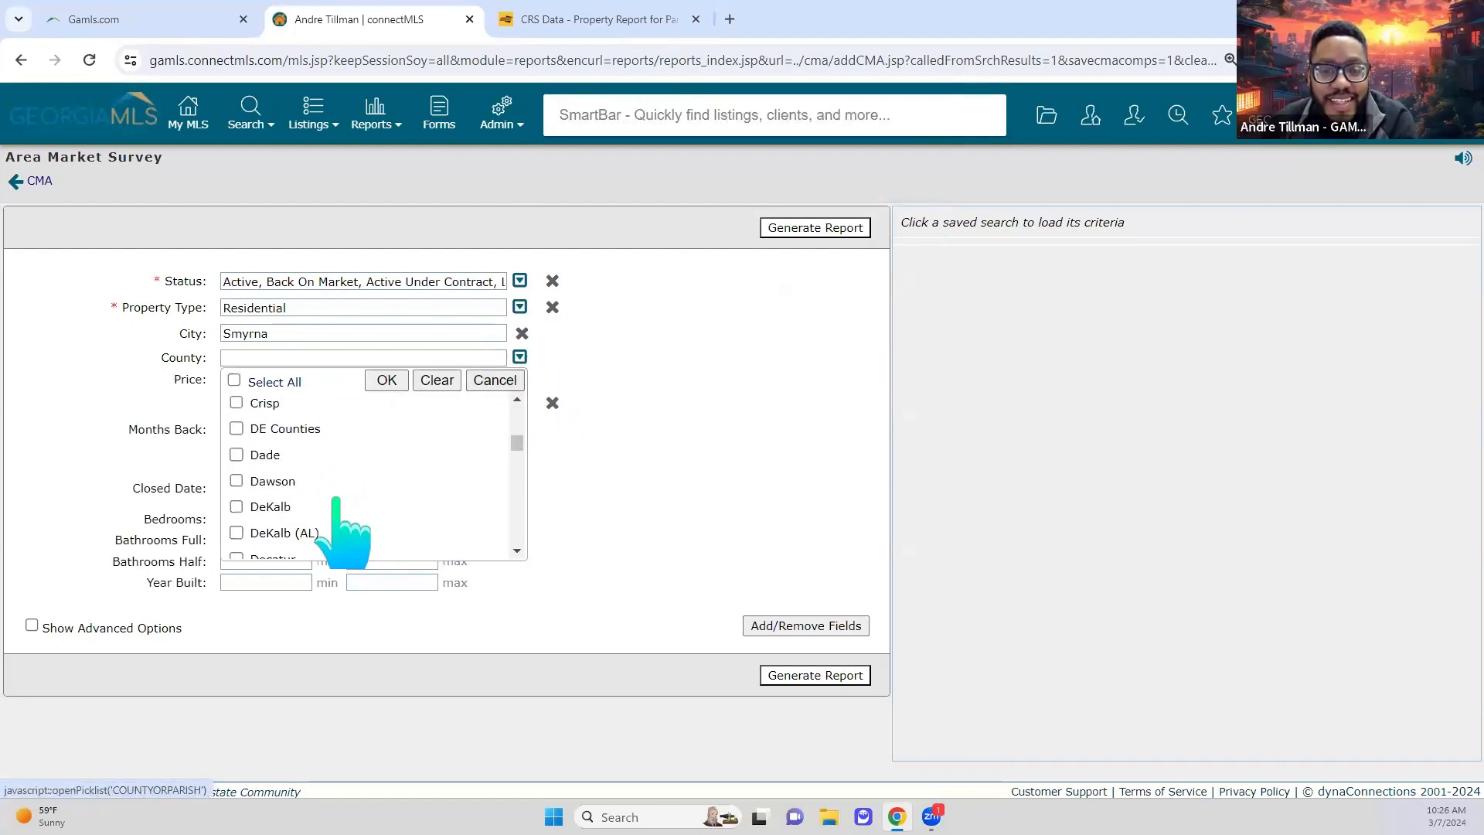
{"action": "scroll", "coordinate": [294, 464], "scroll_direction": "up", "scroll_amount": 2}
{"action": "scroll", "coordinate": [279, 487], "scroll_direction": "up", "scroll_amount": 2}
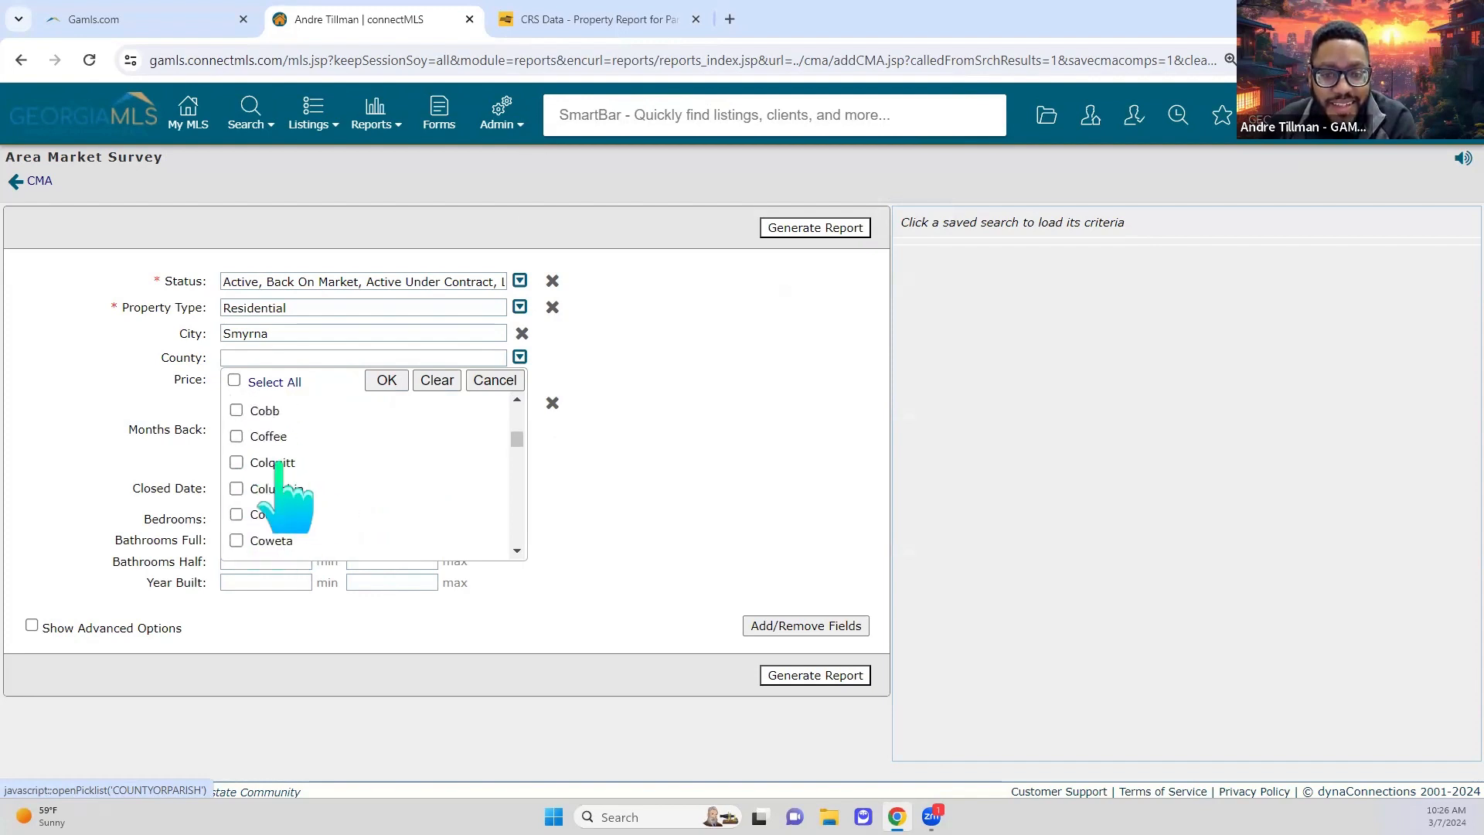
{"action": "left_click", "coordinate": [263, 412]}
{"action": "left_click", "coordinate": [387, 380]}
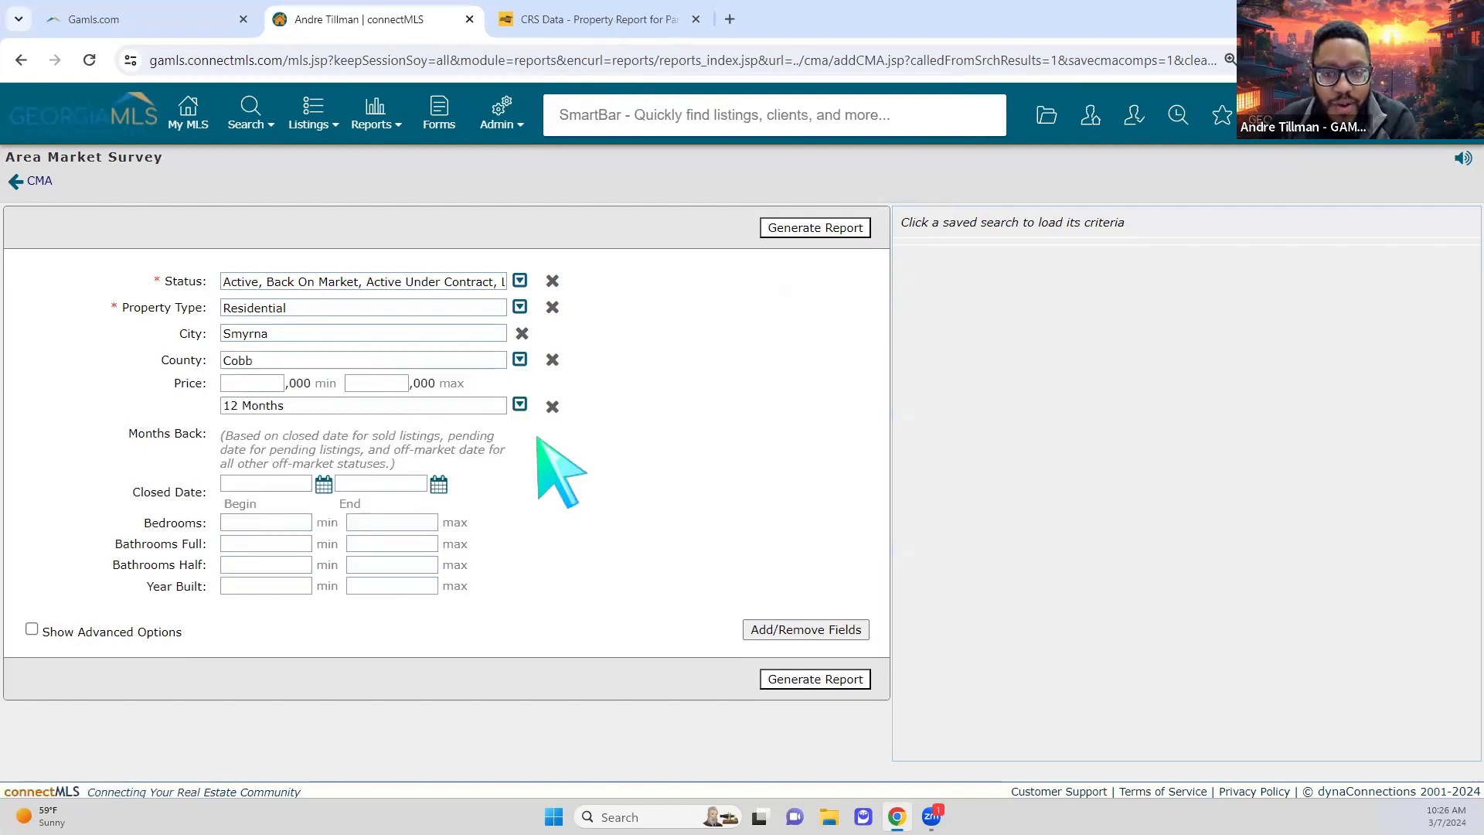
{"action": "left_click", "coordinate": [519, 405]}
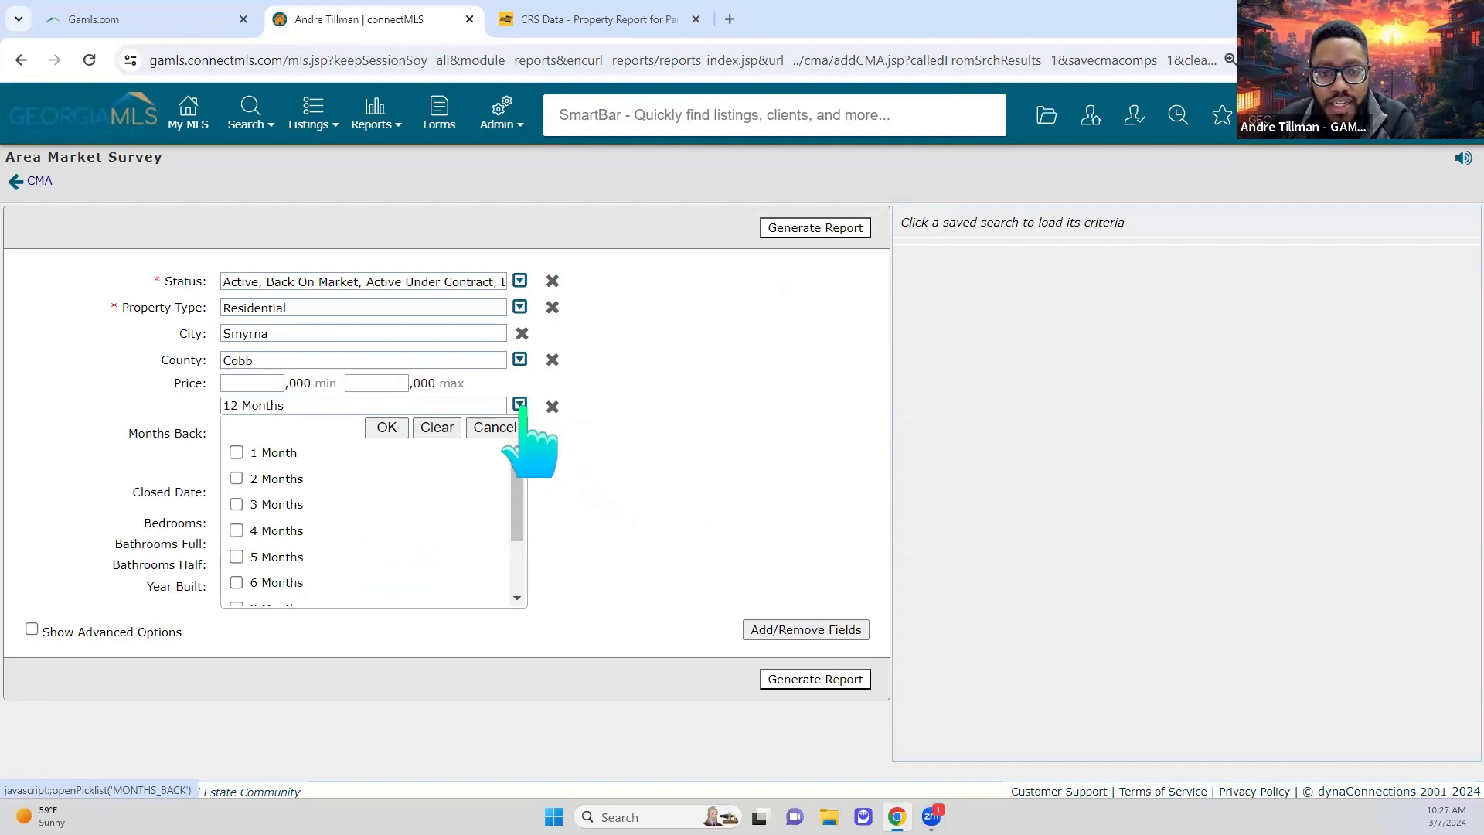
{"action": "left_click", "coordinate": [237, 583]}
{"action": "left_click", "coordinate": [386, 428]}
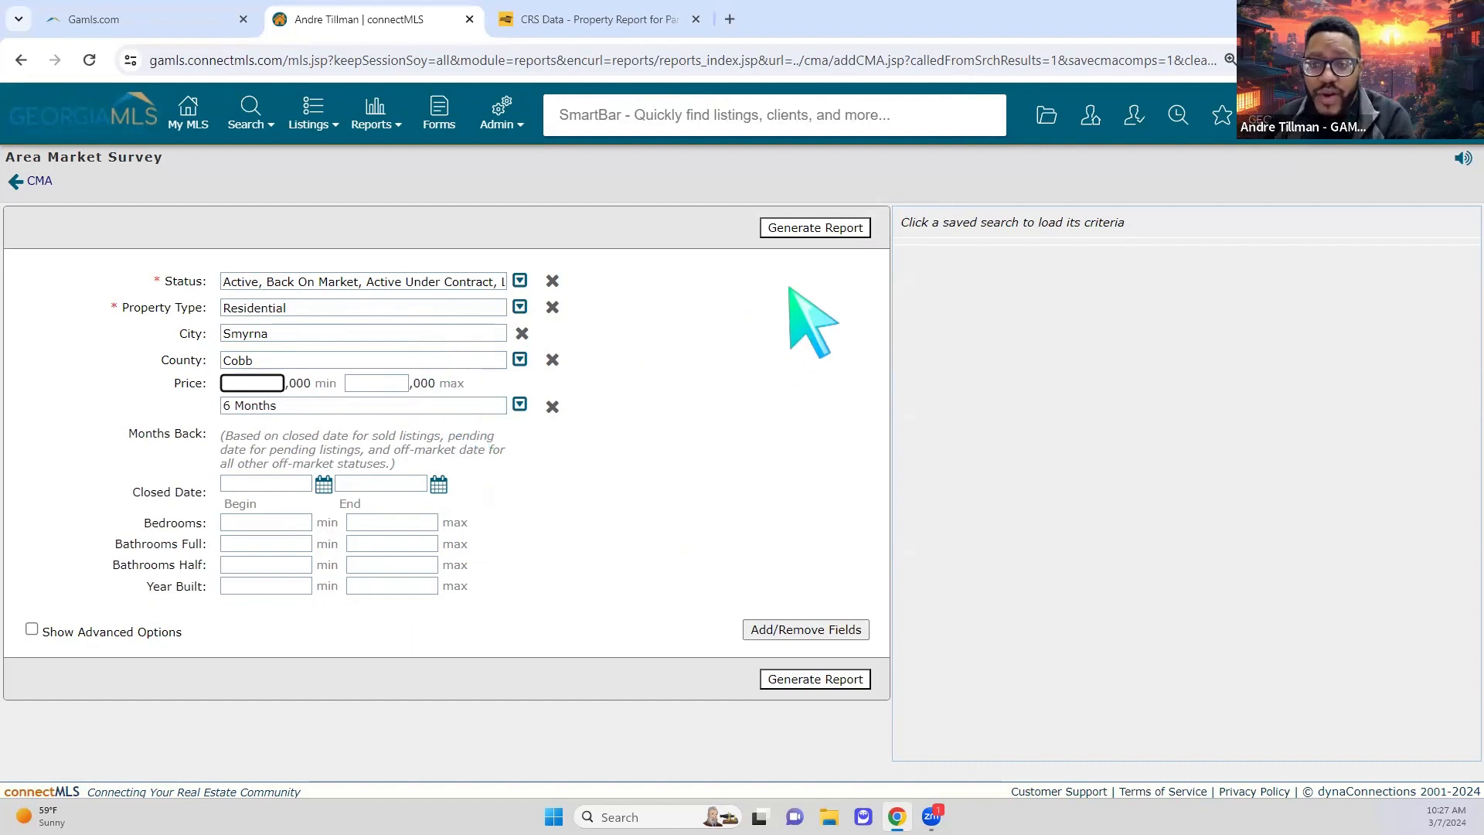
Step: Generate and review the Smyrna survey report, then return to its criteria for refining
{"action": "left_click", "coordinate": [817, 230]}
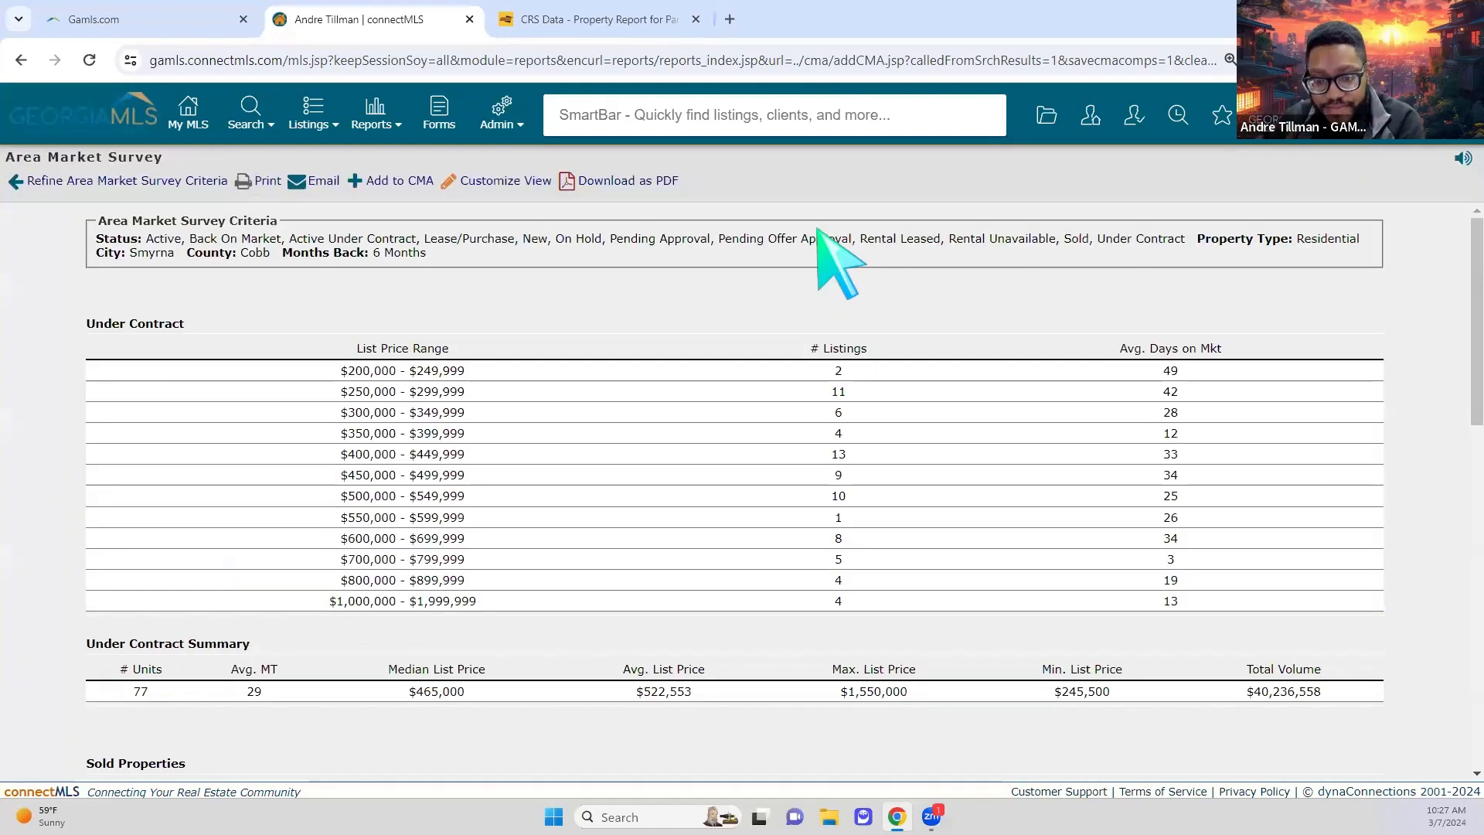
{"action": "scroll", "coordinate": [596, 606], "scroll_direction": "down", "scroll_amount": 8}
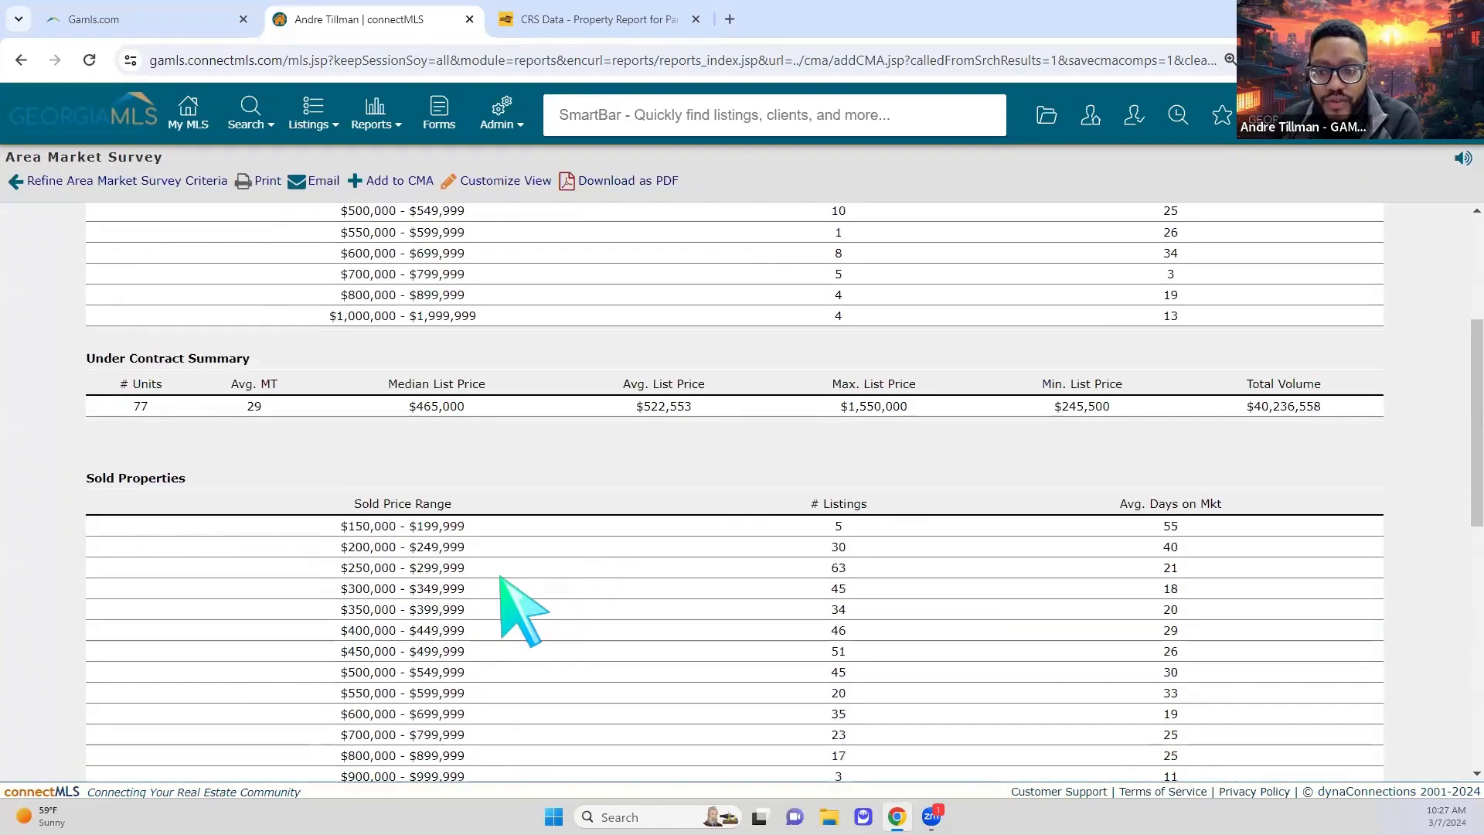
{"action": "scroll", "coordinate": [501, 576], "scroll_direction": "down", "scroll_amount": 4}
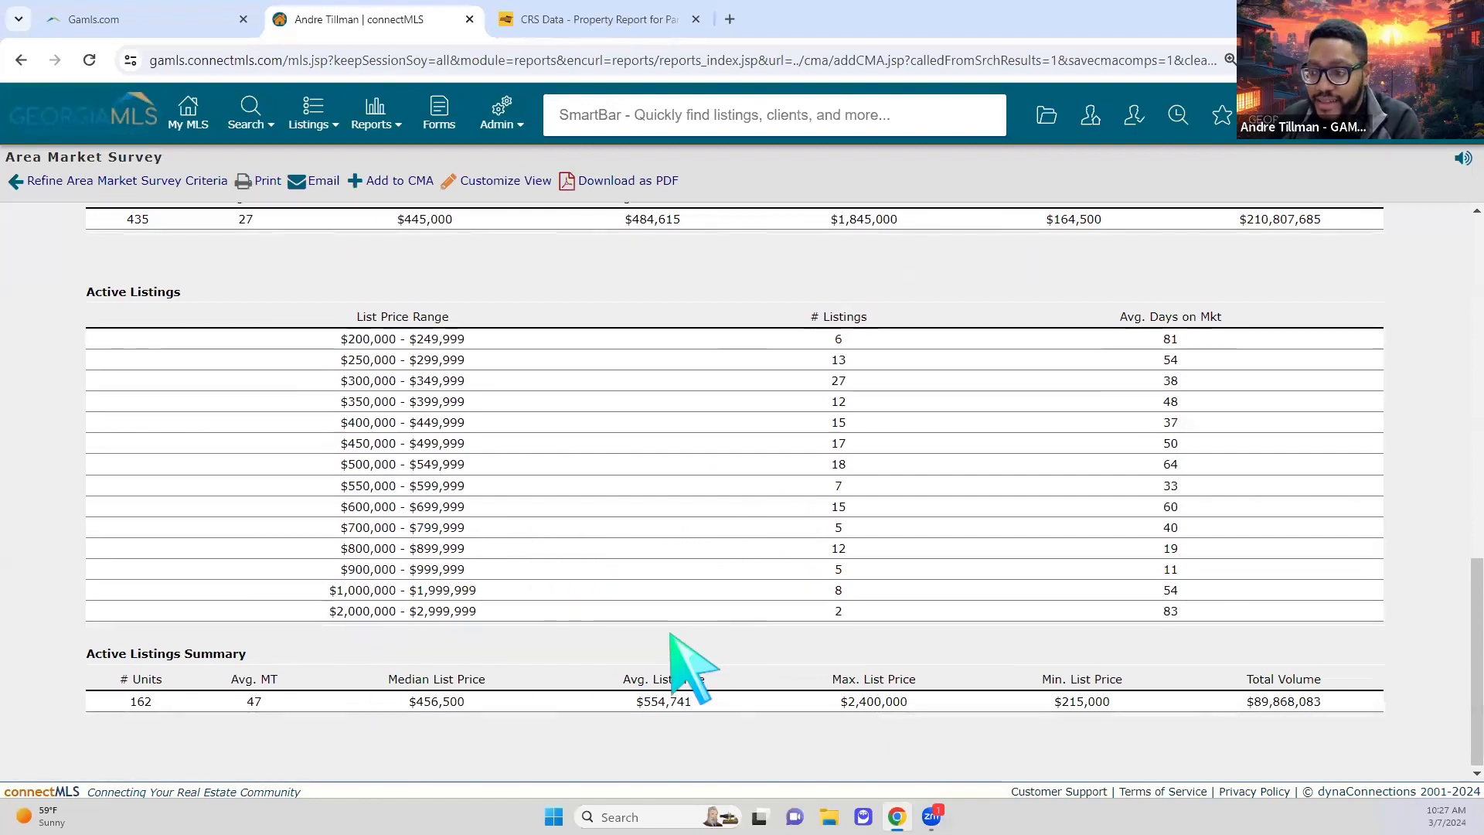
{"action": "scroll", "coordinate": [696, 587], "scroll_direction": "up", "scroll_amount": 10}
{"action": "scroll", "coordinate": [653, 622], "scroll_direction": "up", "scroll_amount": 2}
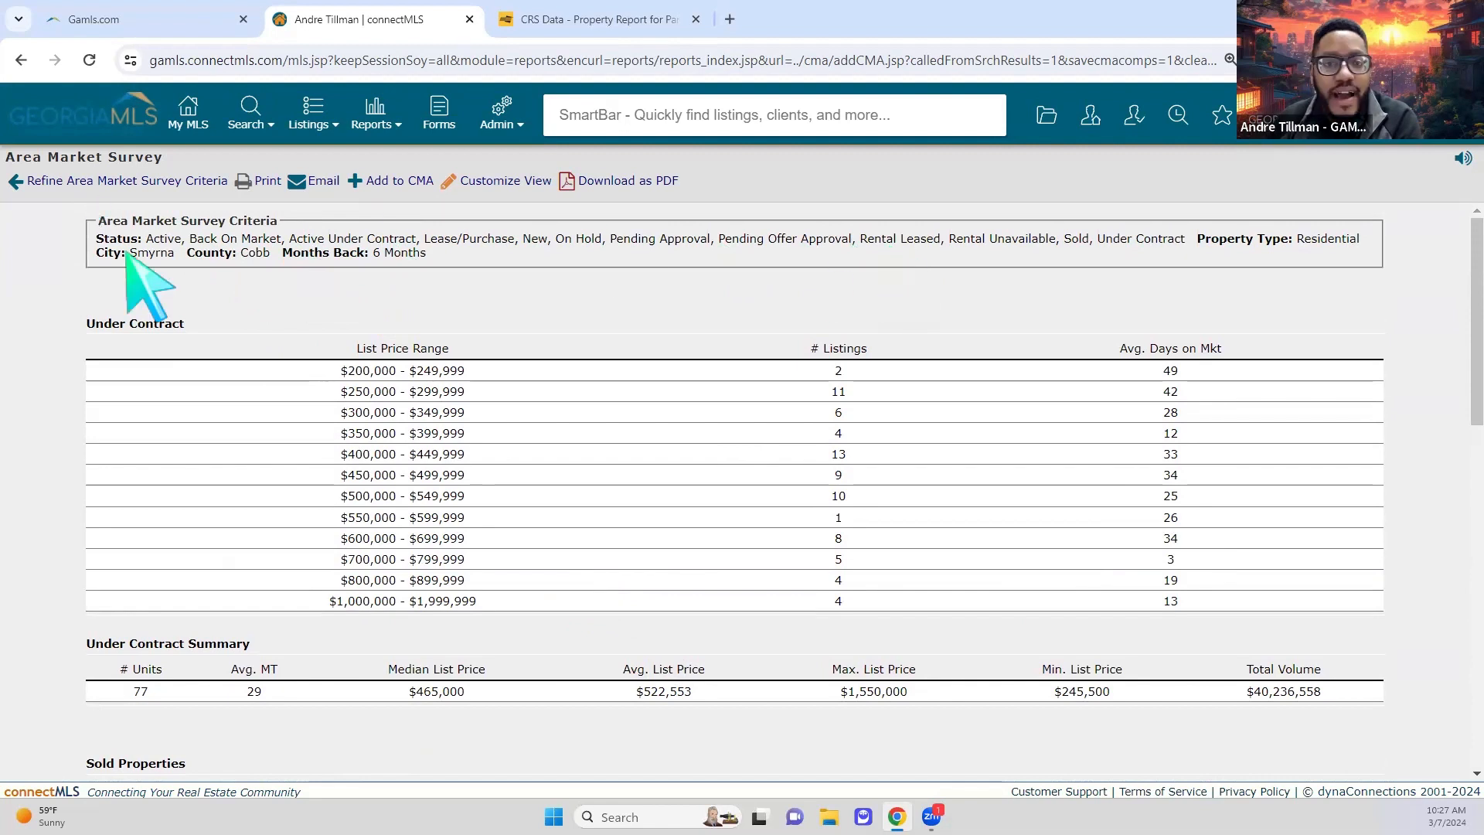
{"action": "left_click", "coordinate": [130, 188]}
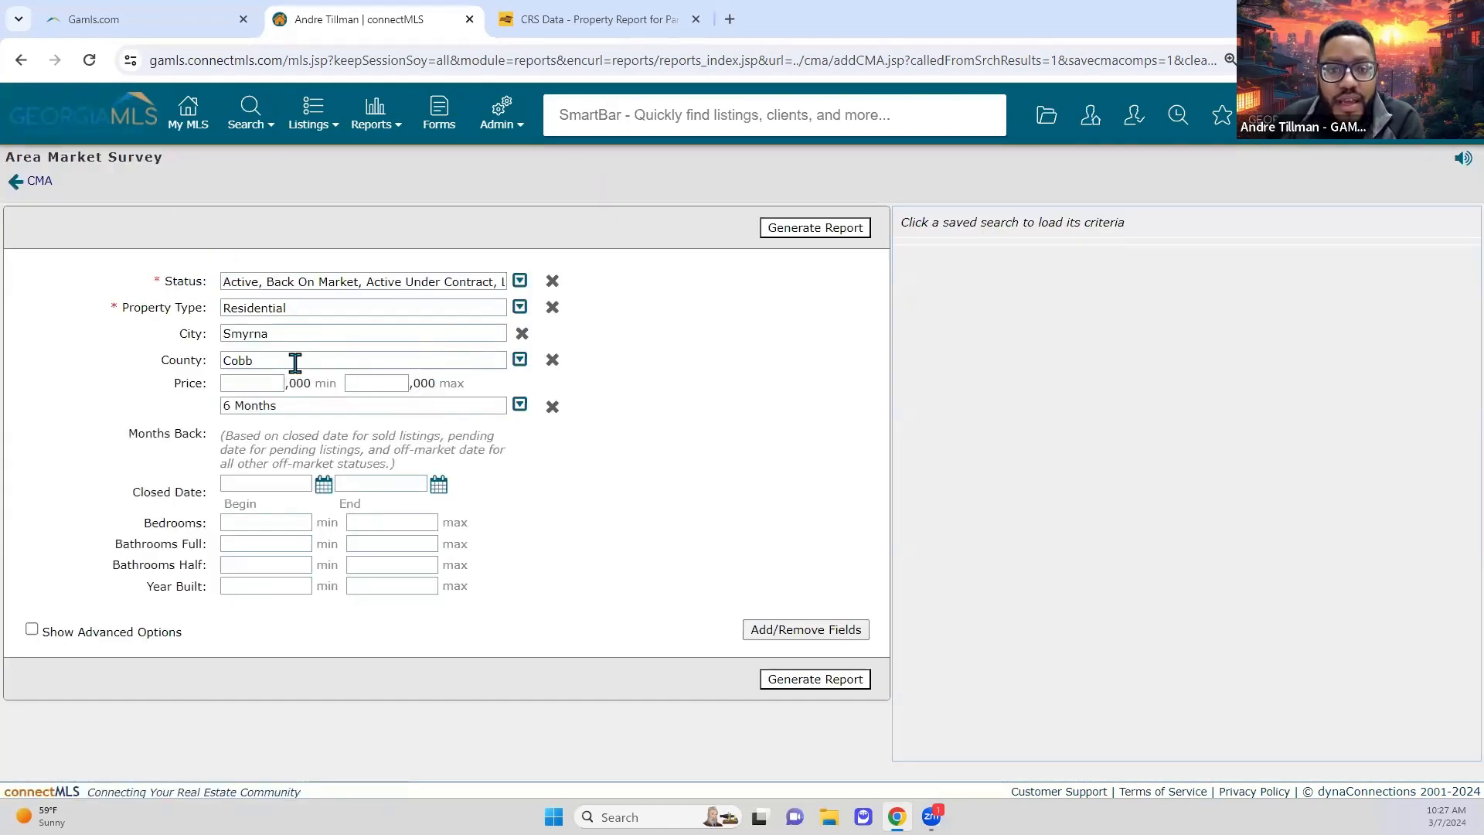
Step: Uncheck Lease/Purchase, Rental Leased, Rental Unavailable and both Pending Approval statuses
{"action": "left_click", "coordinate": [519, 281]}
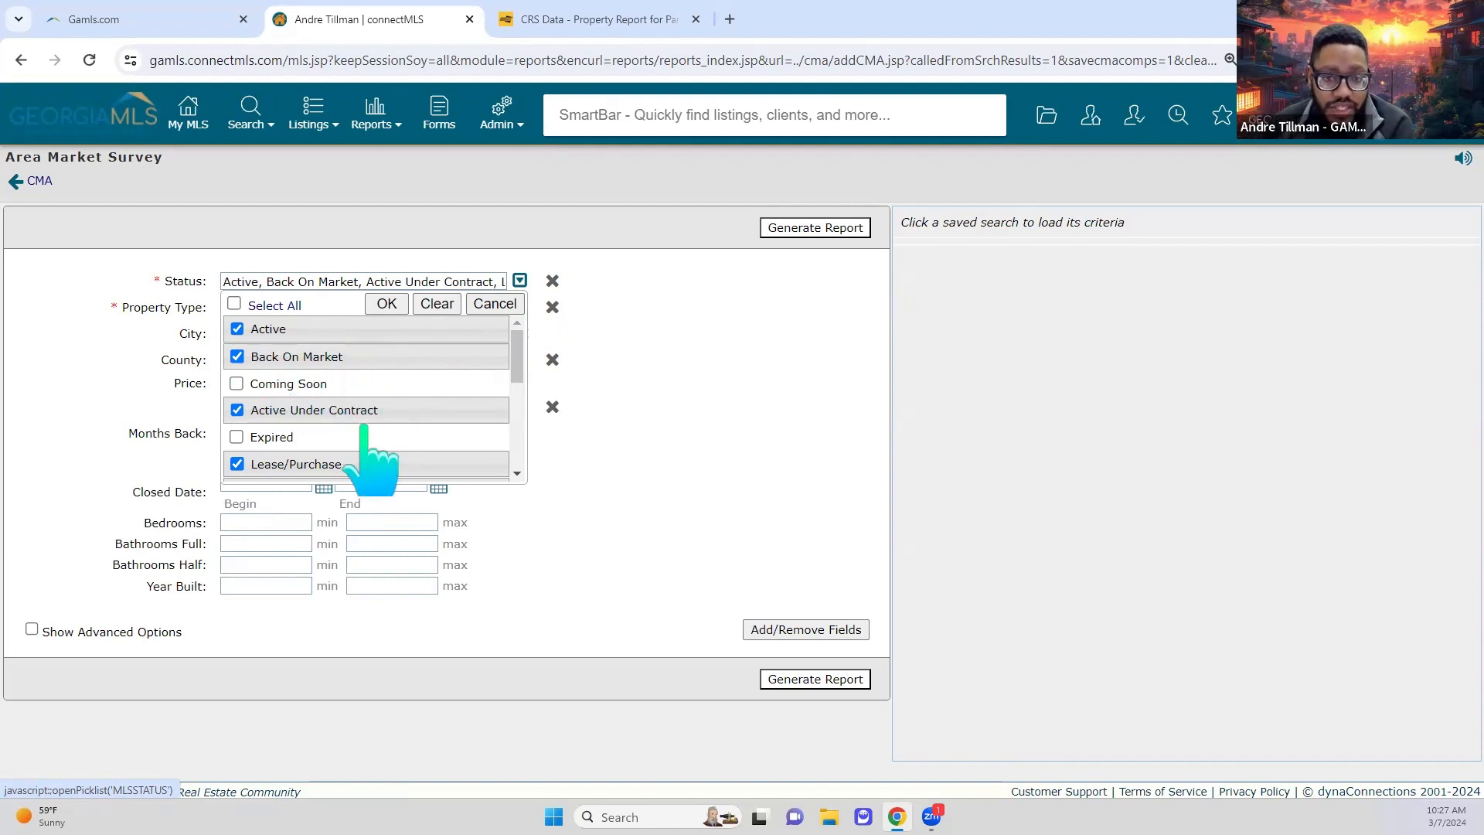
{"action": "scroll", "coordinate": [364, 428], "scroll_direction": "down", "scroll_amount": 1}
{"action": "left_click", "coordinate": [238, 369]}
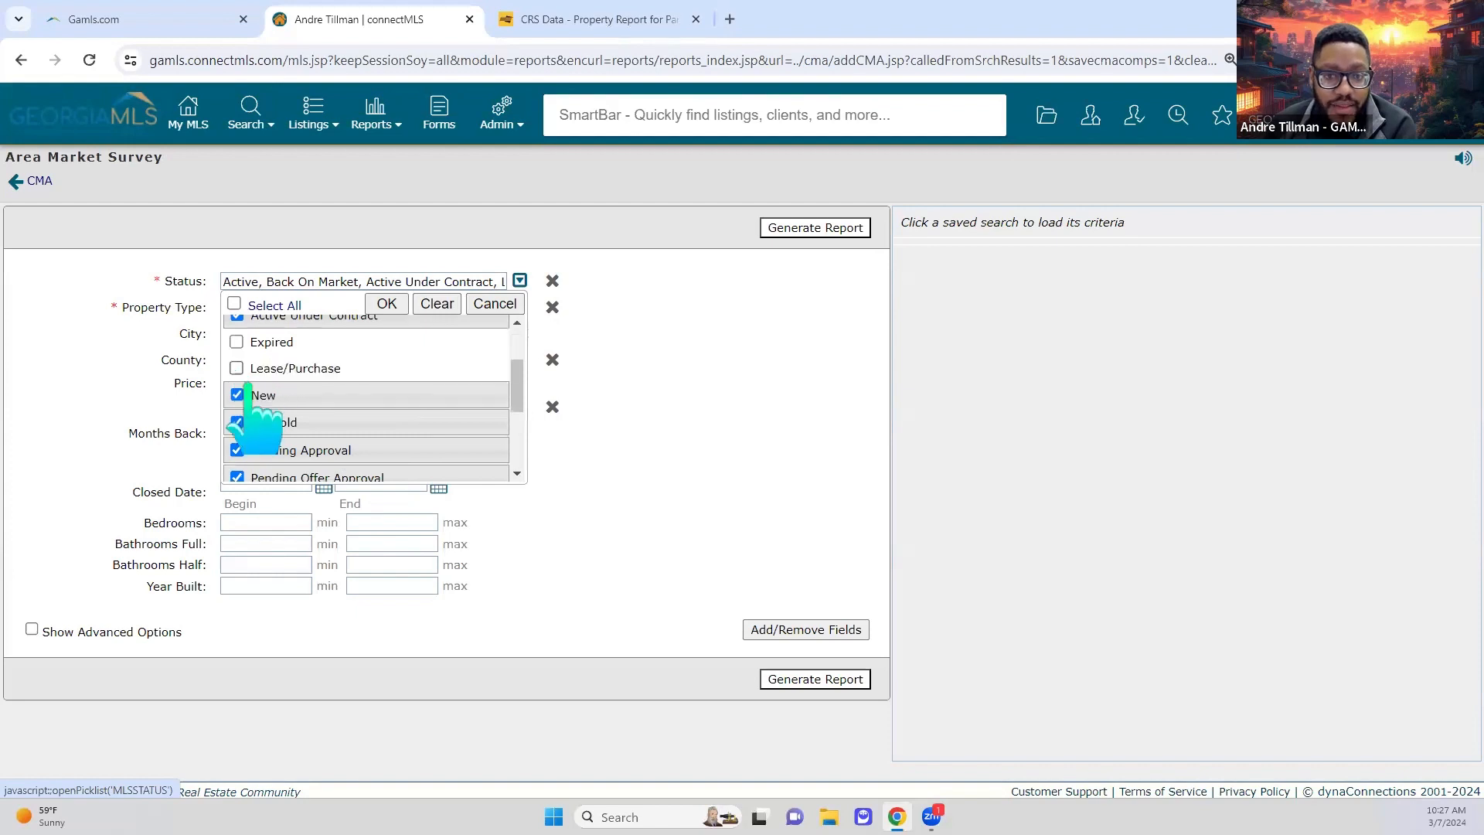
{"action": "scroll", "coordinate": [248, 382], "scroll_direction": "down", "scroll_amount": 2}
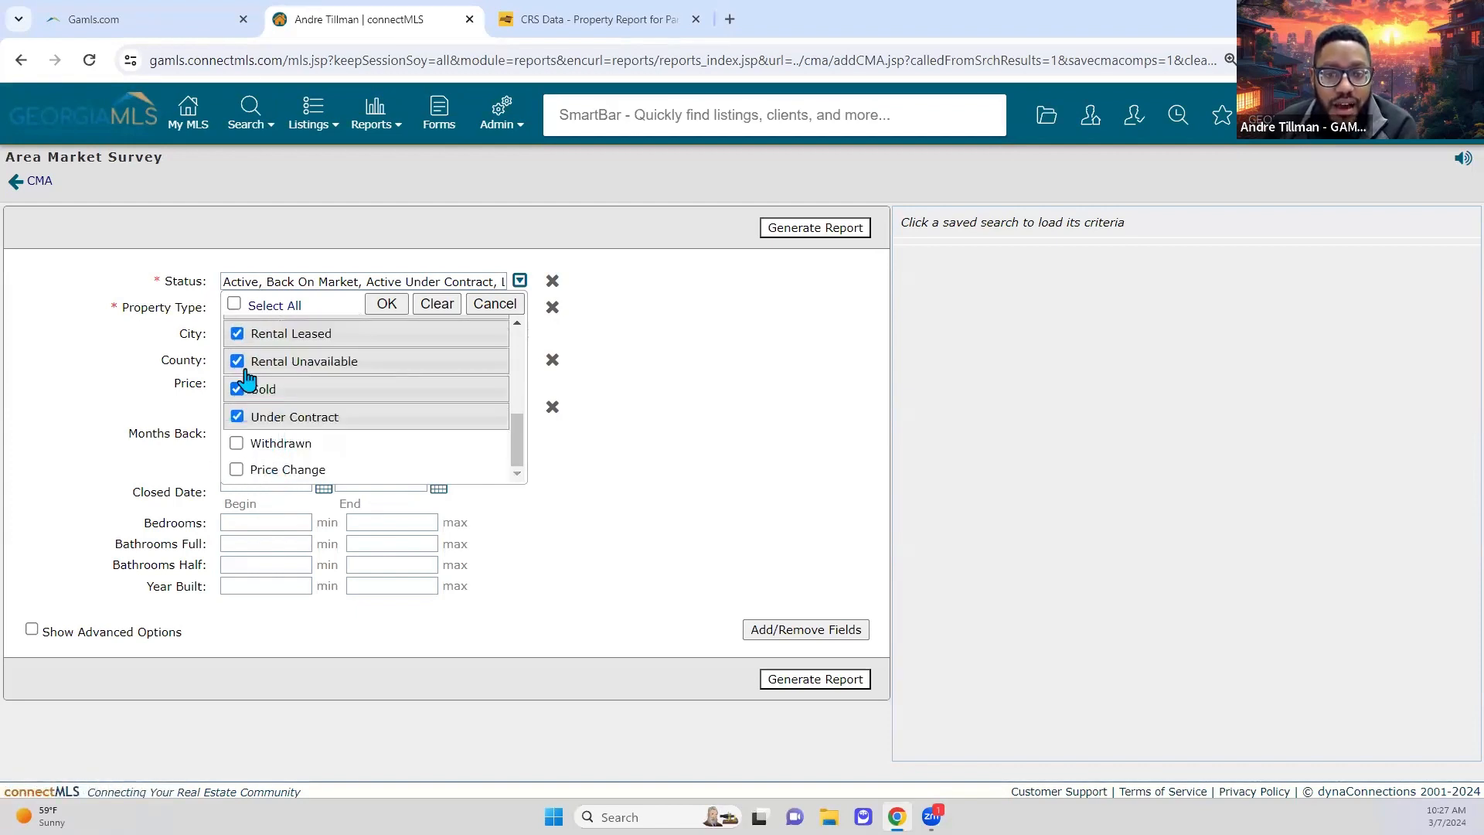
{"action": "left_click", "coordinate": [237, 361]}
{"action": "left_click", "coordinate": [236, 337]}
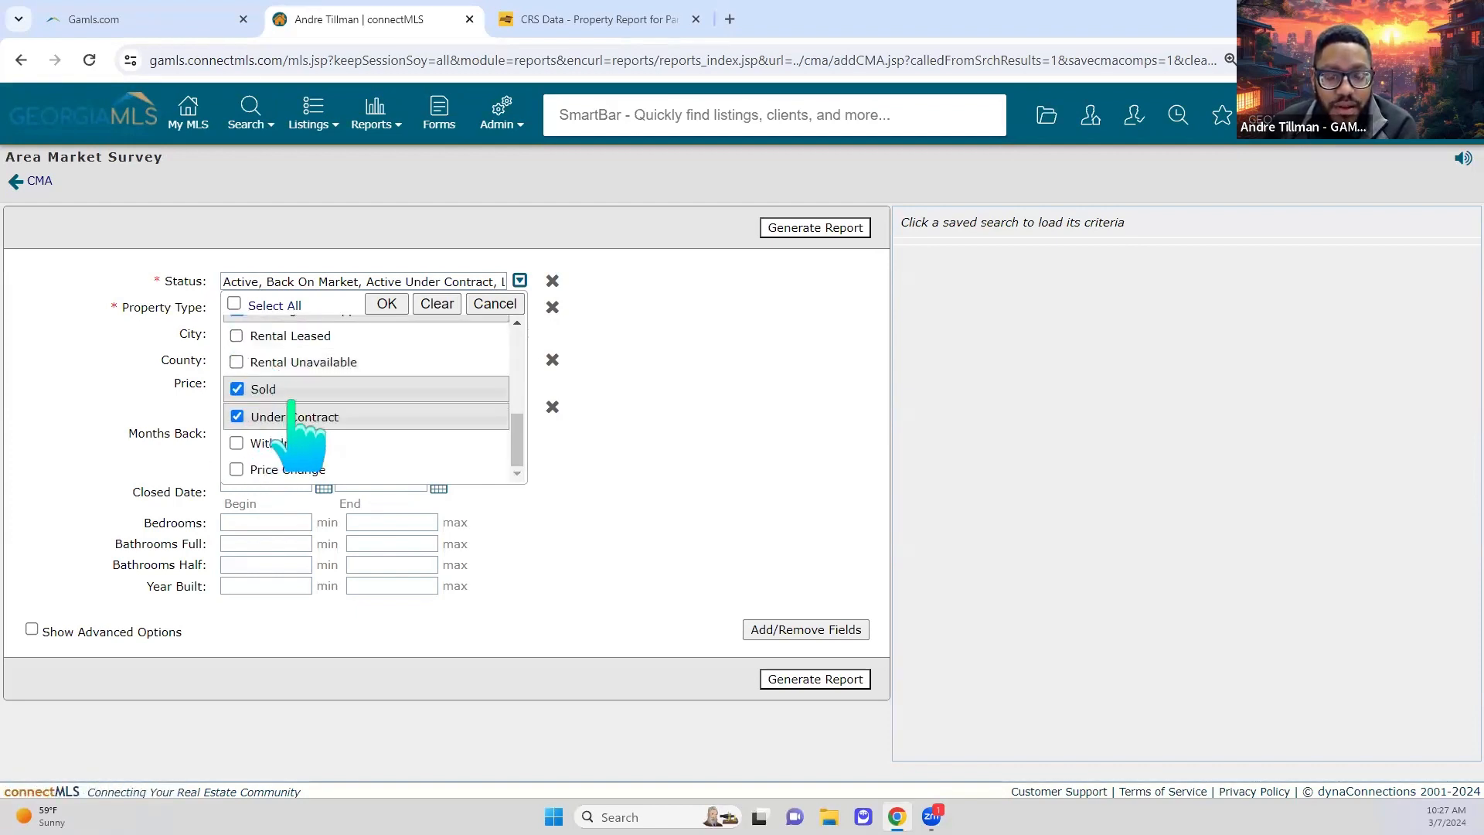
{"action": "scroll", "coordinate": [292, 421], "scroll_direction": "up", "scroll_amount": 2}
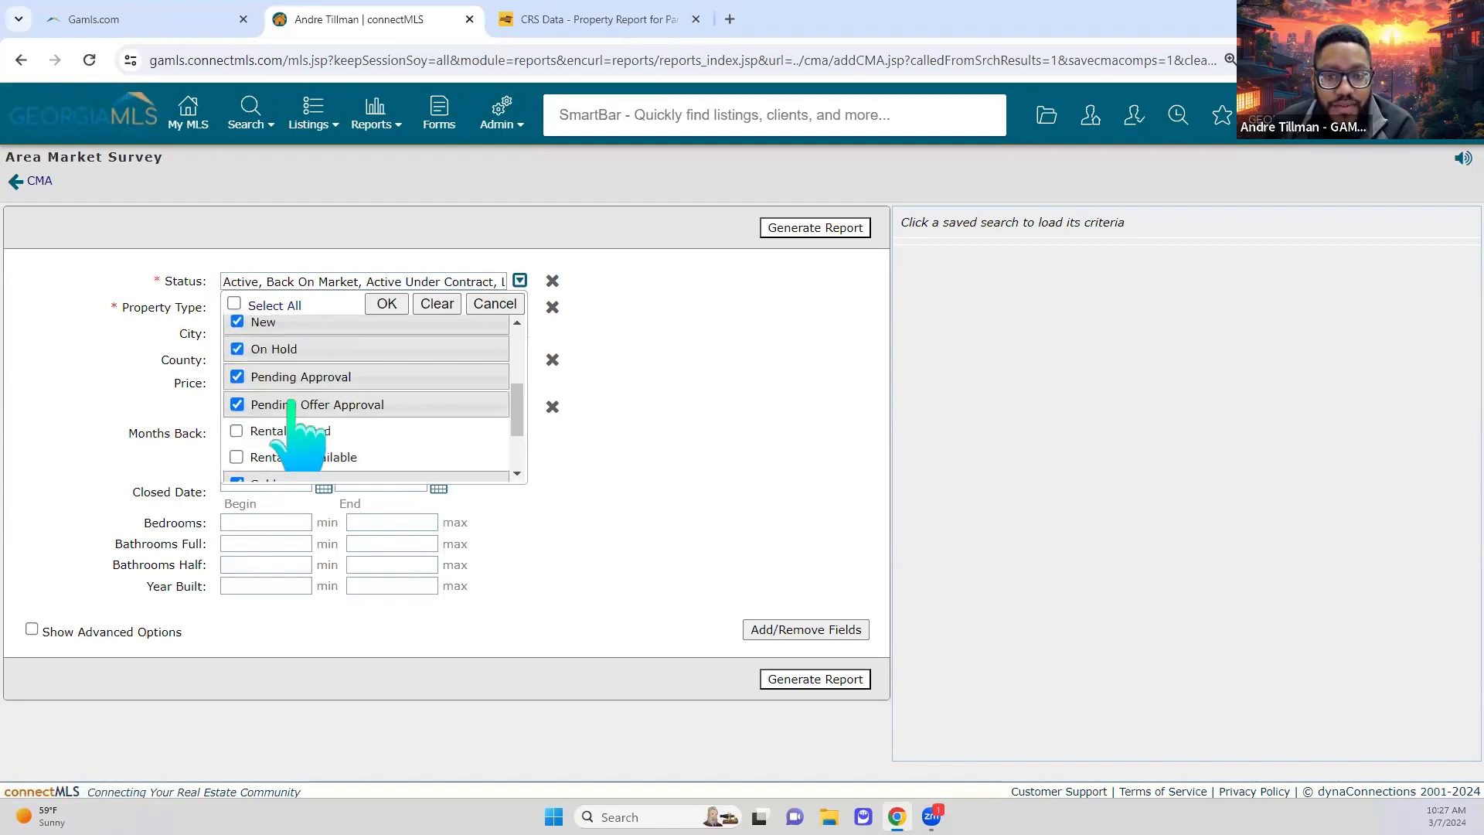
{"action": "left_click", "coordinate": [236, 376]}
{"action": "left_click", "coordinate": [236, 403]}
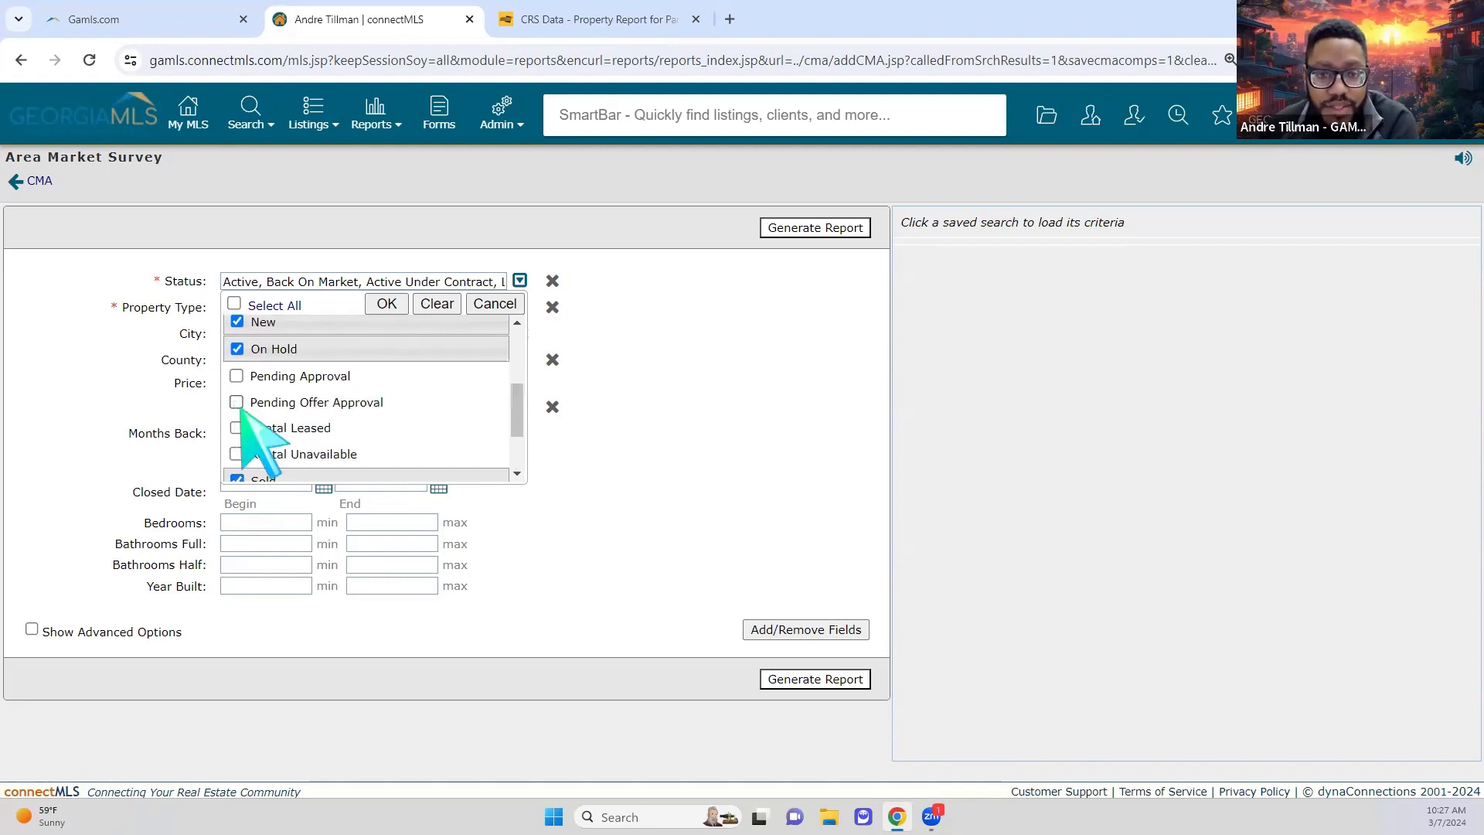
{"action": "scroll", "coordinate": [407, 441], "scroll_direction": "down", "scroll_amount": 3}
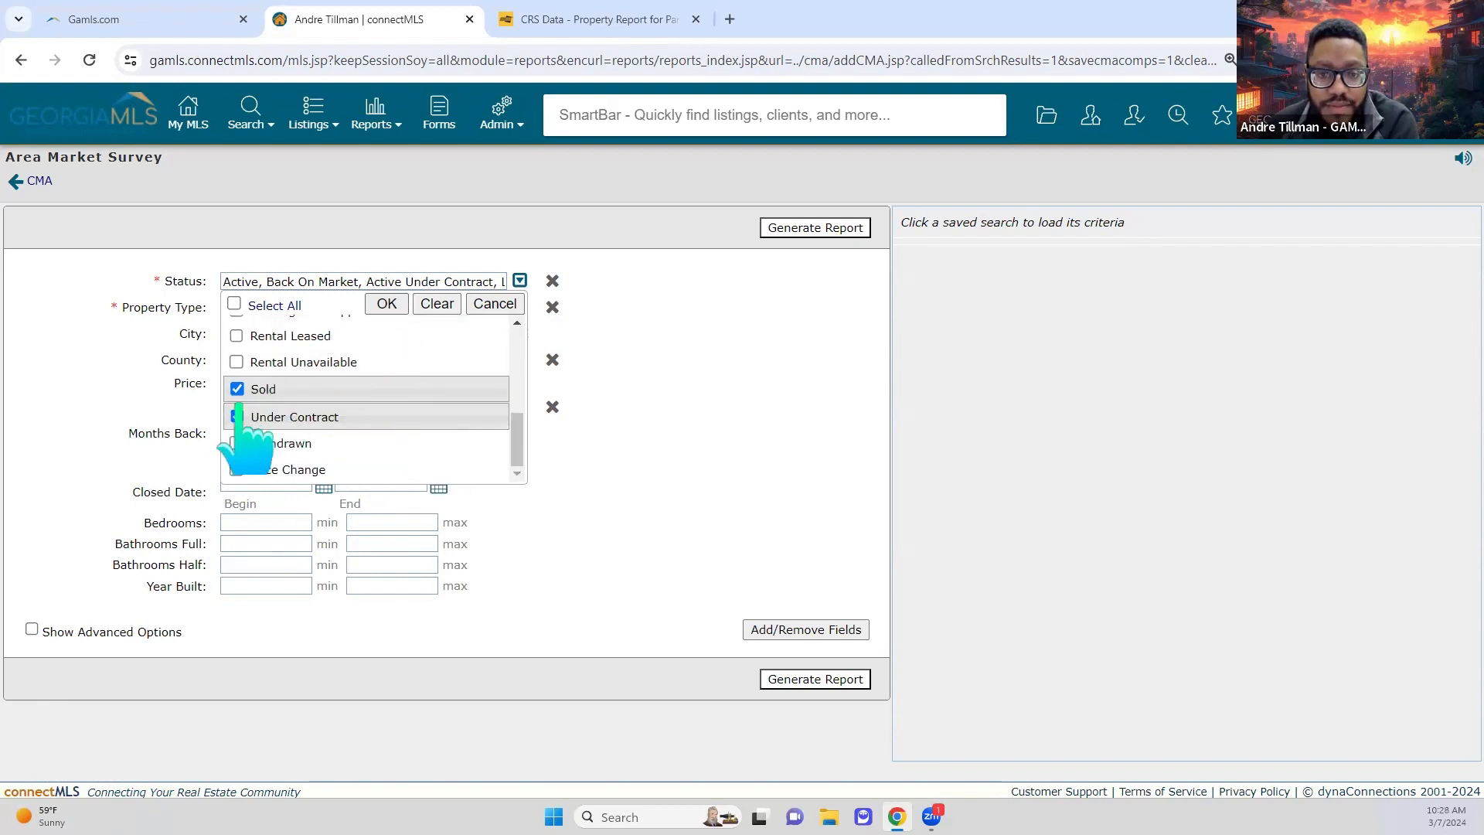
Step: Regenerate the Smyrna survey report with the revised statuses and add it to the CMA
{"action": "left_click", "coordinate": [386, 303]}
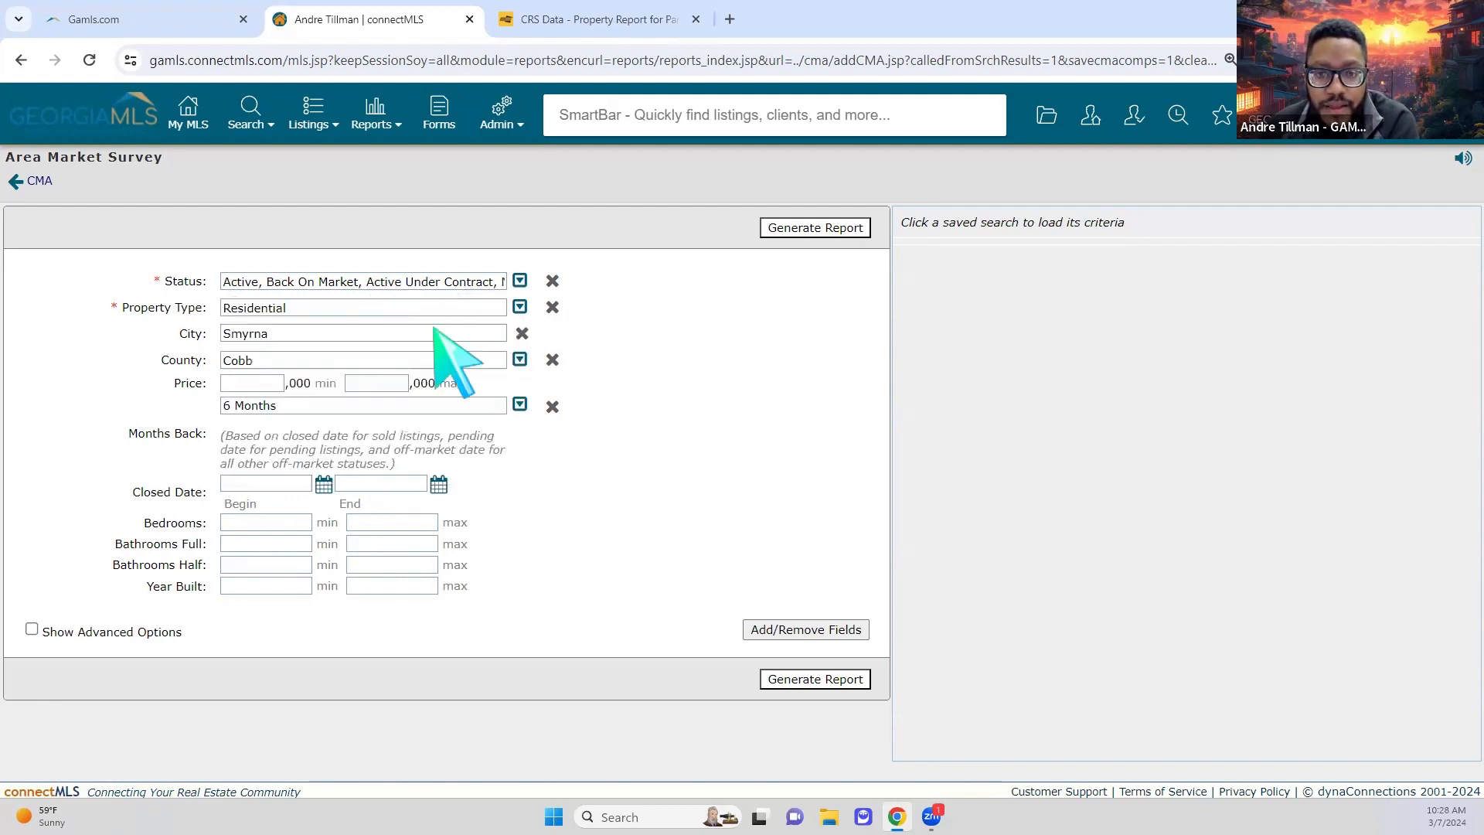
{"action": "left_click", "coordinate": [808, 677]}
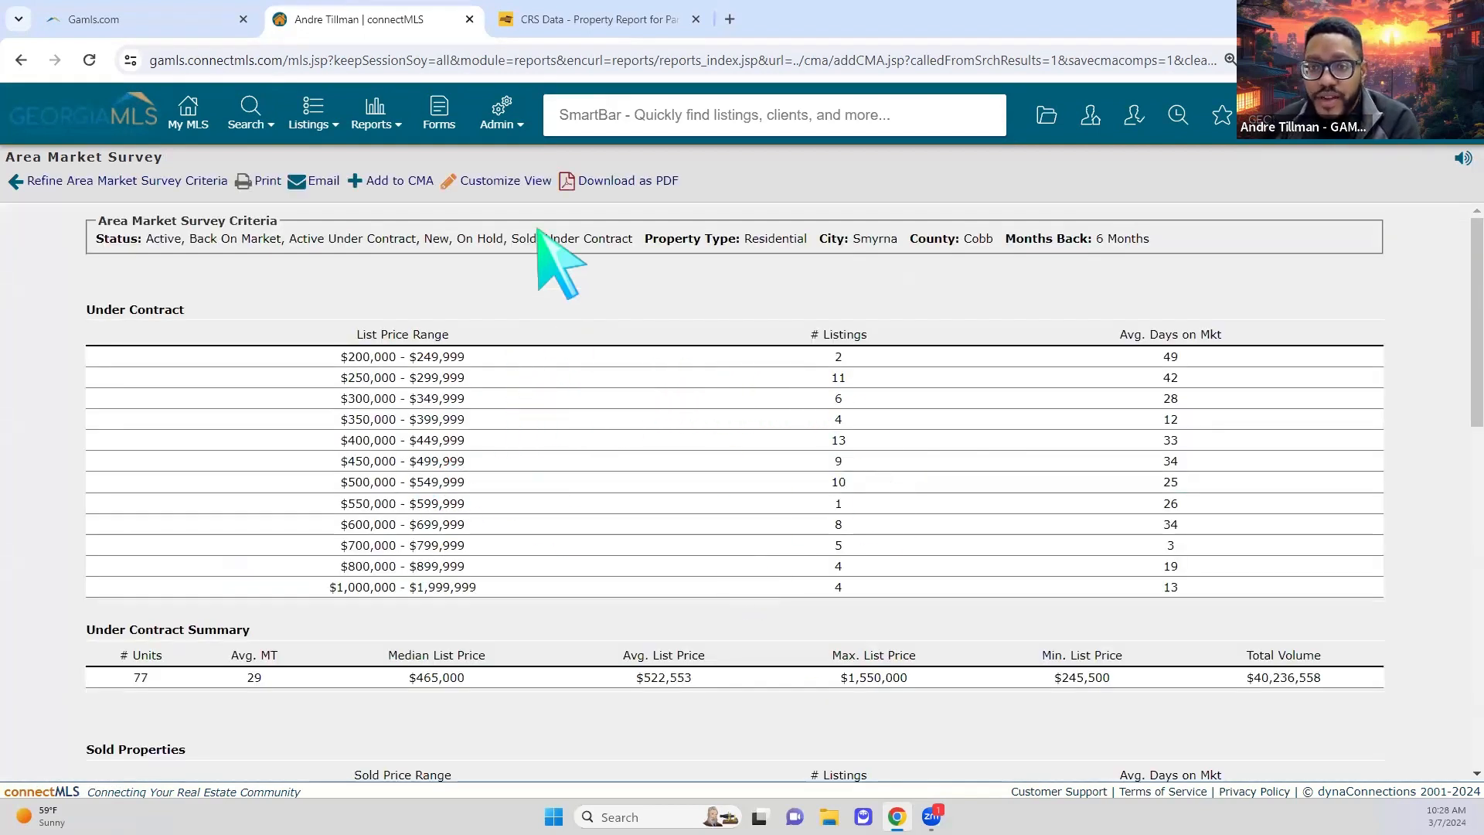
{"action": "left_click", "coordinate": [383, 191]}
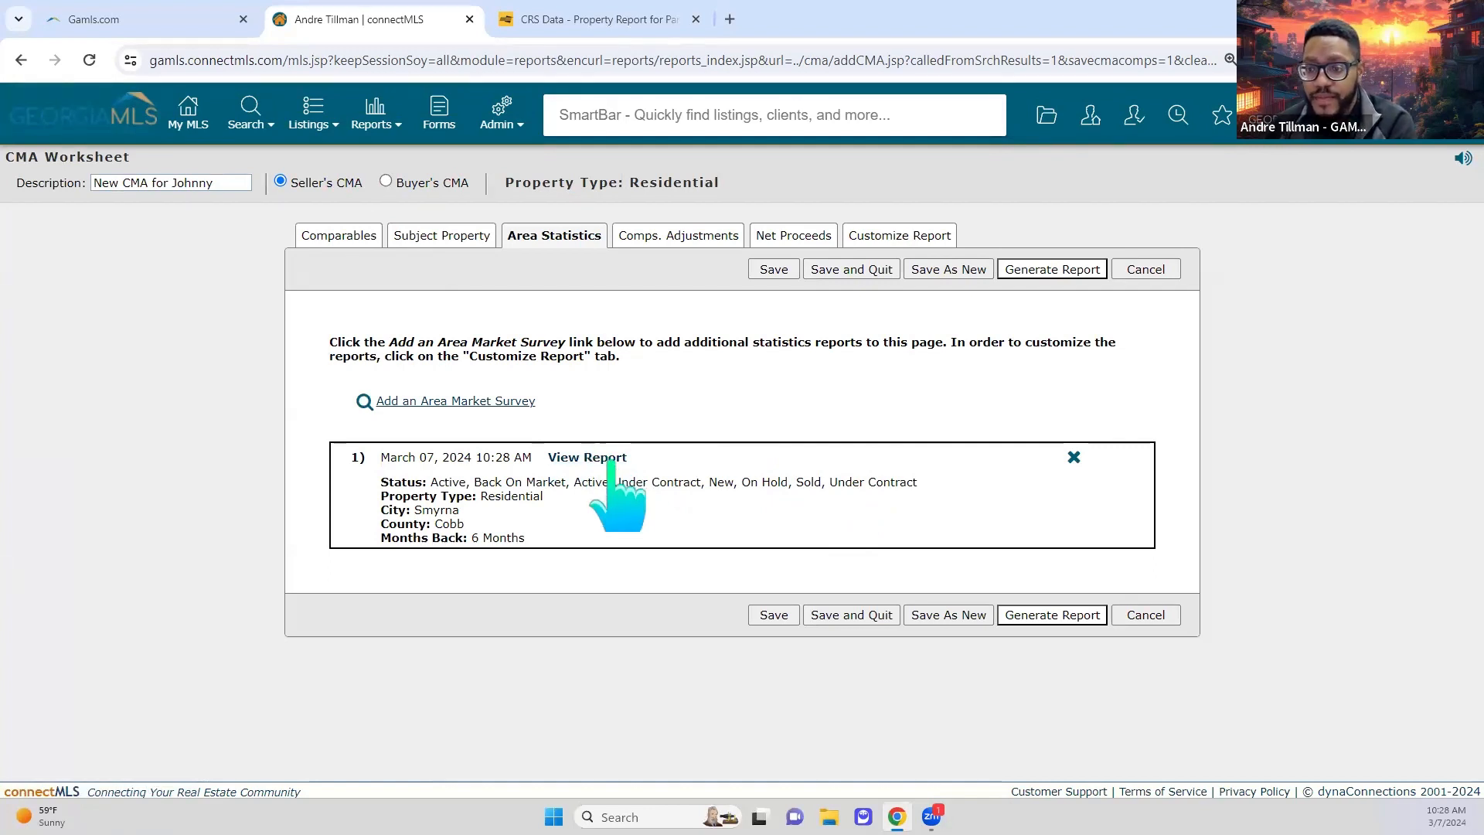
Step: Compare the subject with the sold comparables at $358000, $375000 and $404000 on Comps. Adjustments
{"action": "left_click", "coordinate": [690, 239]}
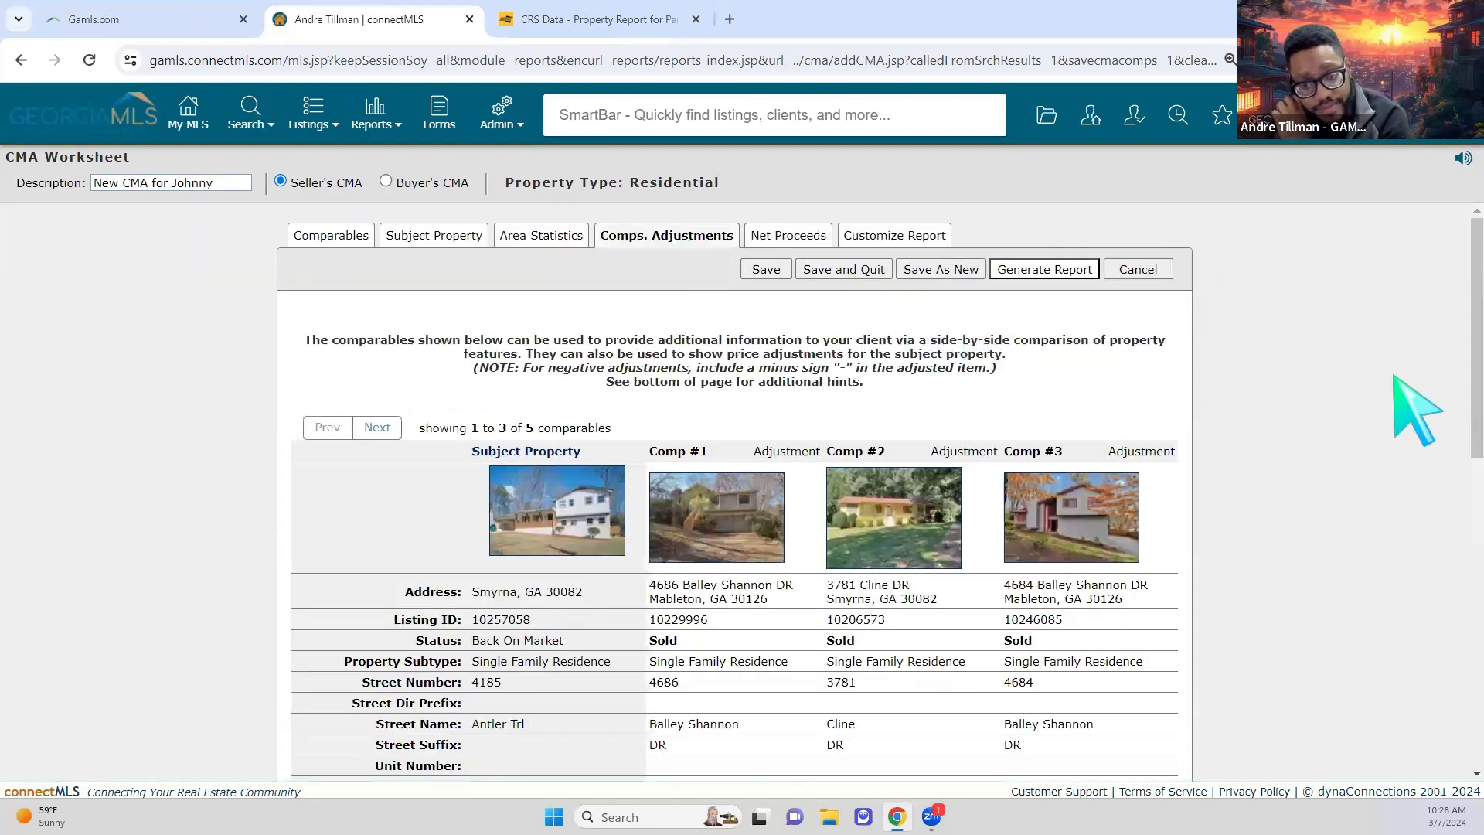
{"action": "scroll", "coordinate": [1314, 431], "scroll_direction": "down", "scroll_amount": 6}
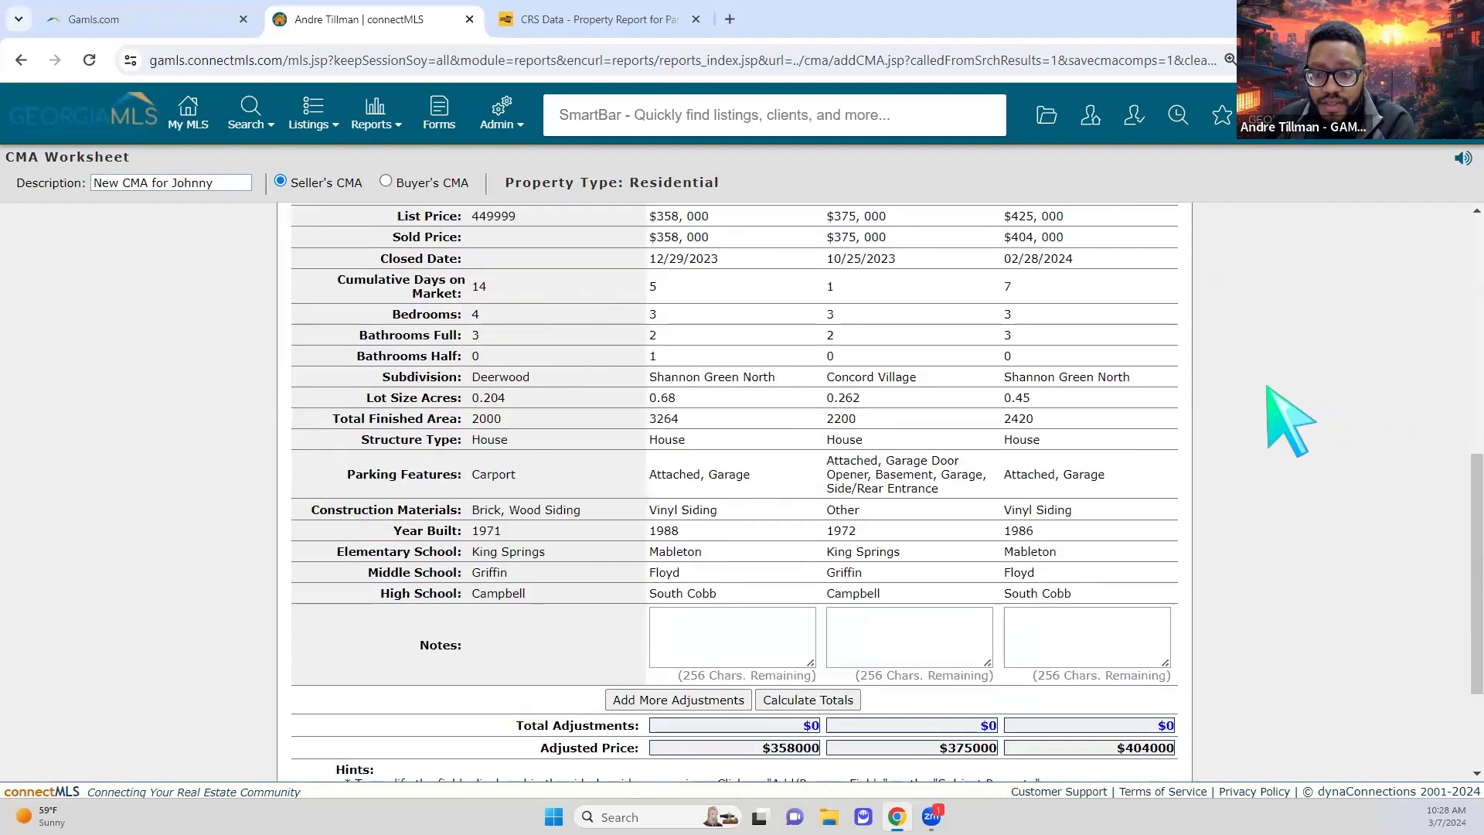
{"action": "scroll", "coordinate": [1259, 416], "scroll_direction": "down", "scroll_amount": 1}
{"action": "scroll", "coordinate": [1159, 416], "scroll_direction": "up", "scroll_amount": 1}
{"action": "scroll", "coordinate": [1030, 408], "scroll_direction": "up", "scroll_amount": 3}
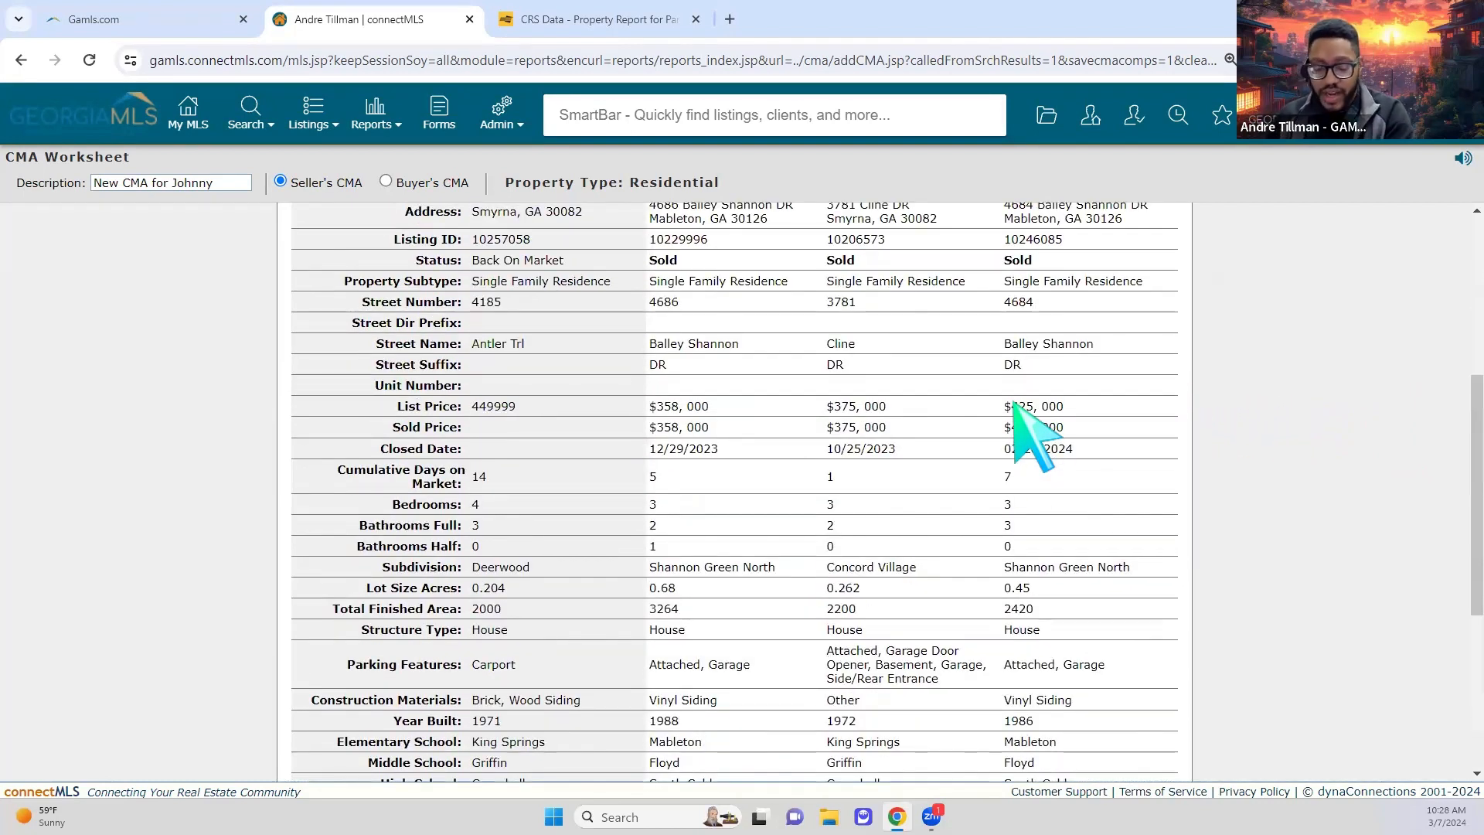
{"action": "scroll", "coordinate": [1314, 502], "scroll_direction": "down", "scroll_amount": 5}
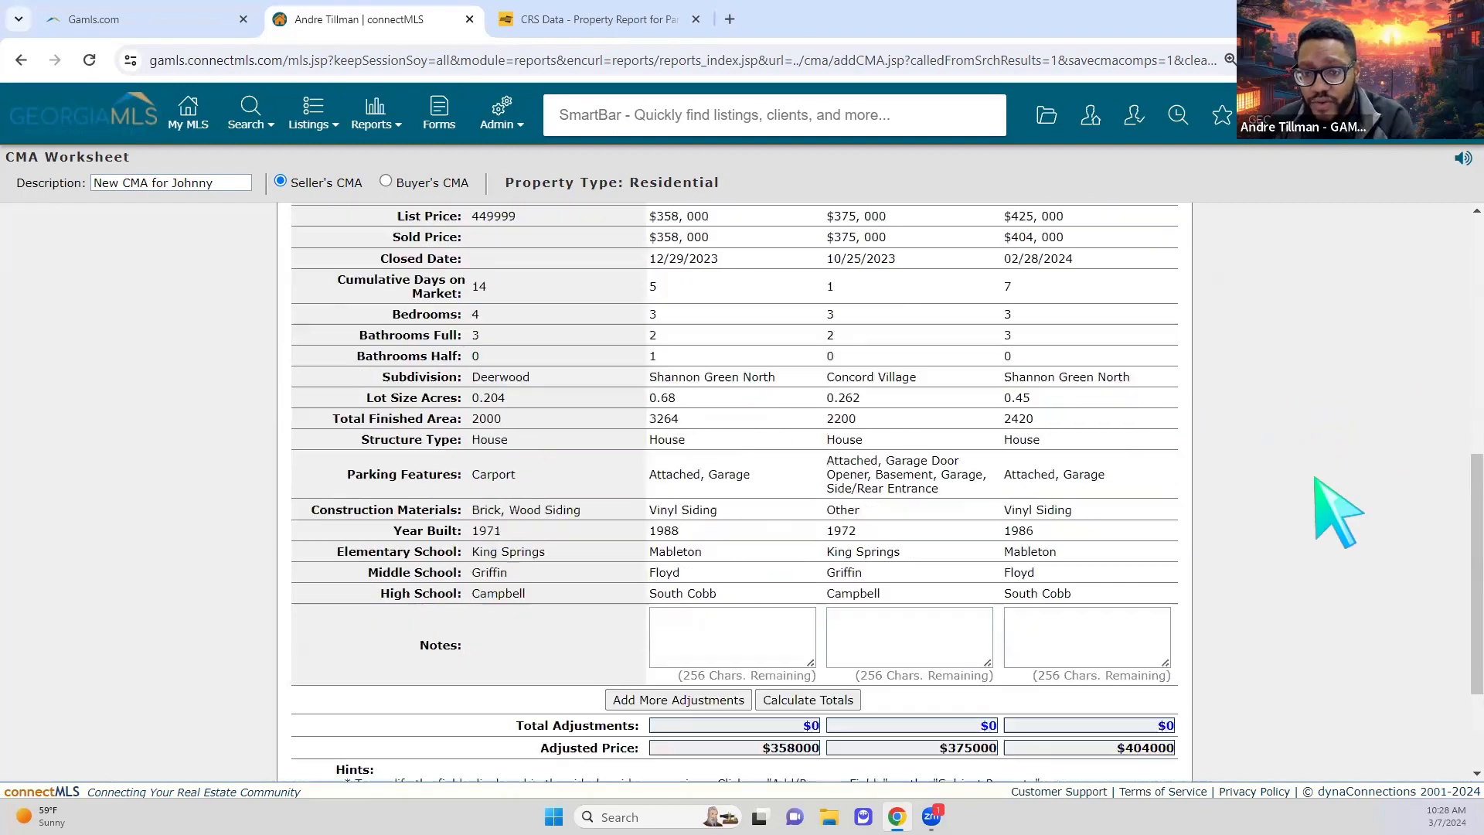
{"action": "scroll", "coordinate": [1330, 530], "scroll_direction": "up", "scroll_amount": 3}
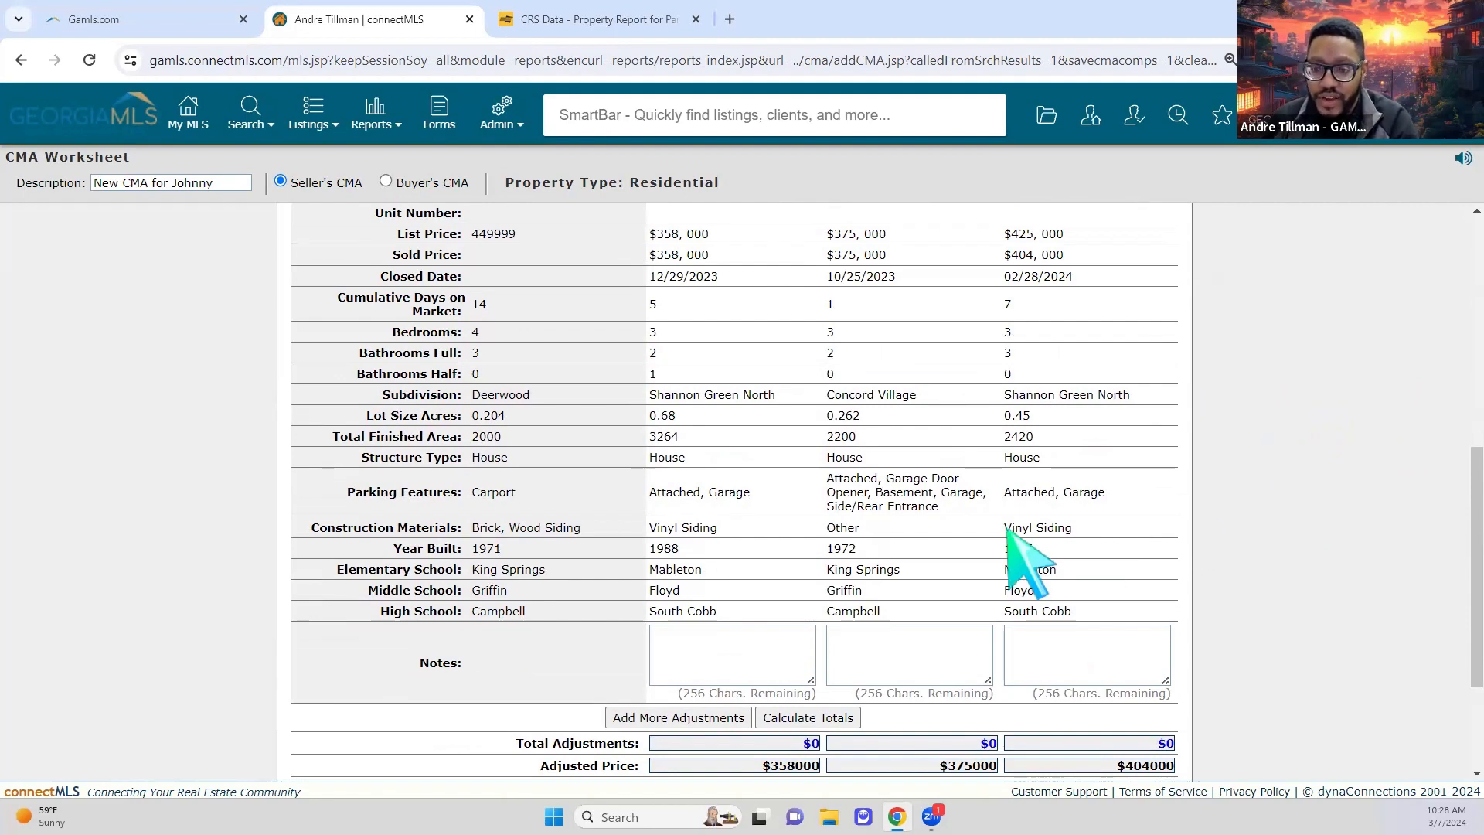
{"action": "scroll", "coordinate": [646, 712], "scroll_direction": "down", "scroll_amount": 2}
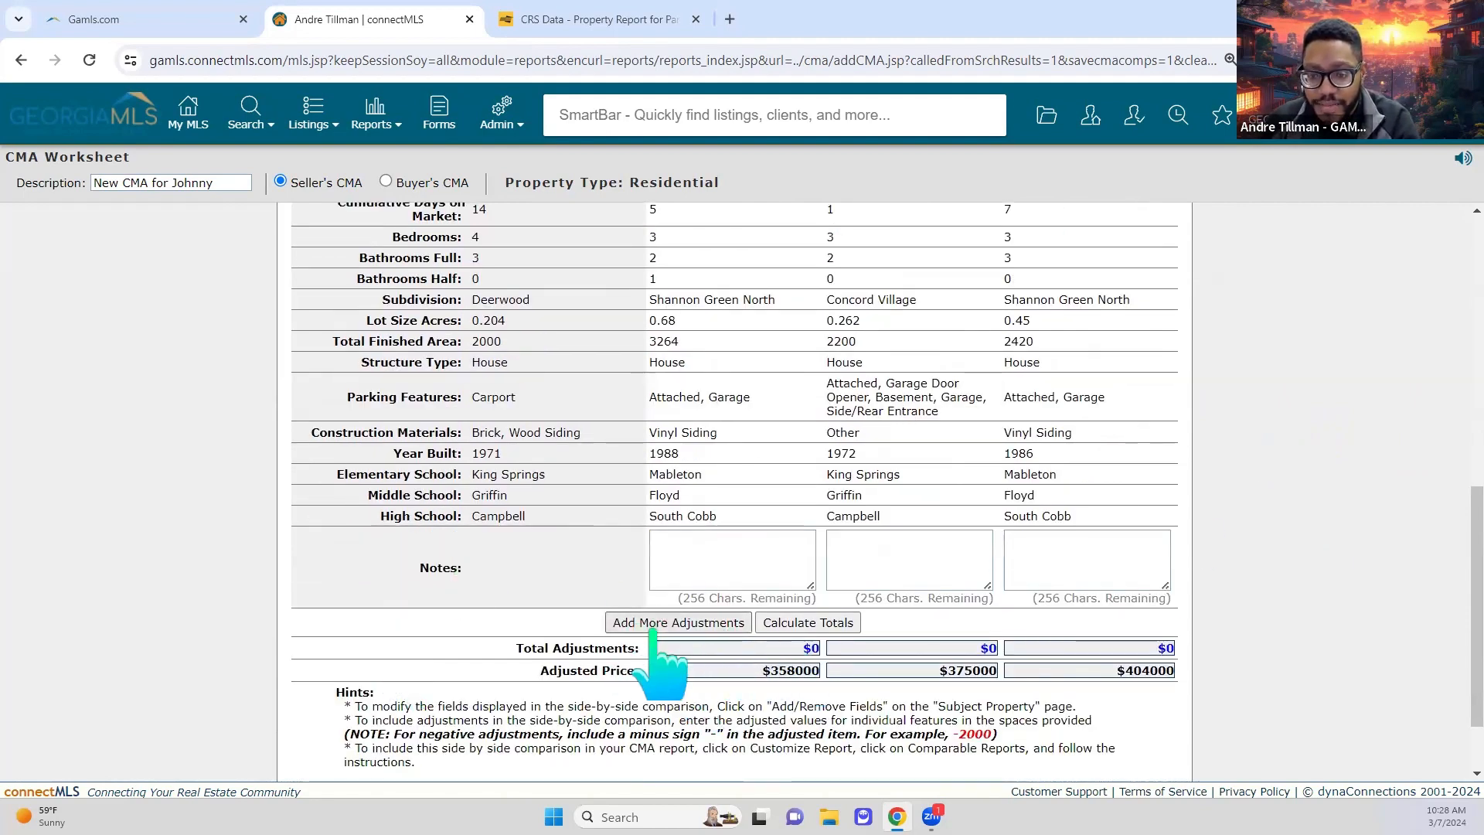
Step: Add an 'Unfinished Basement' adjustment row with -8000 for Comp #3
{"action": "left_click", "coordinate": [722, 622]}
{"action": "scroll", "coordinate": [724, 623], "scroll_direction": "down", "scroll_amount": 10}
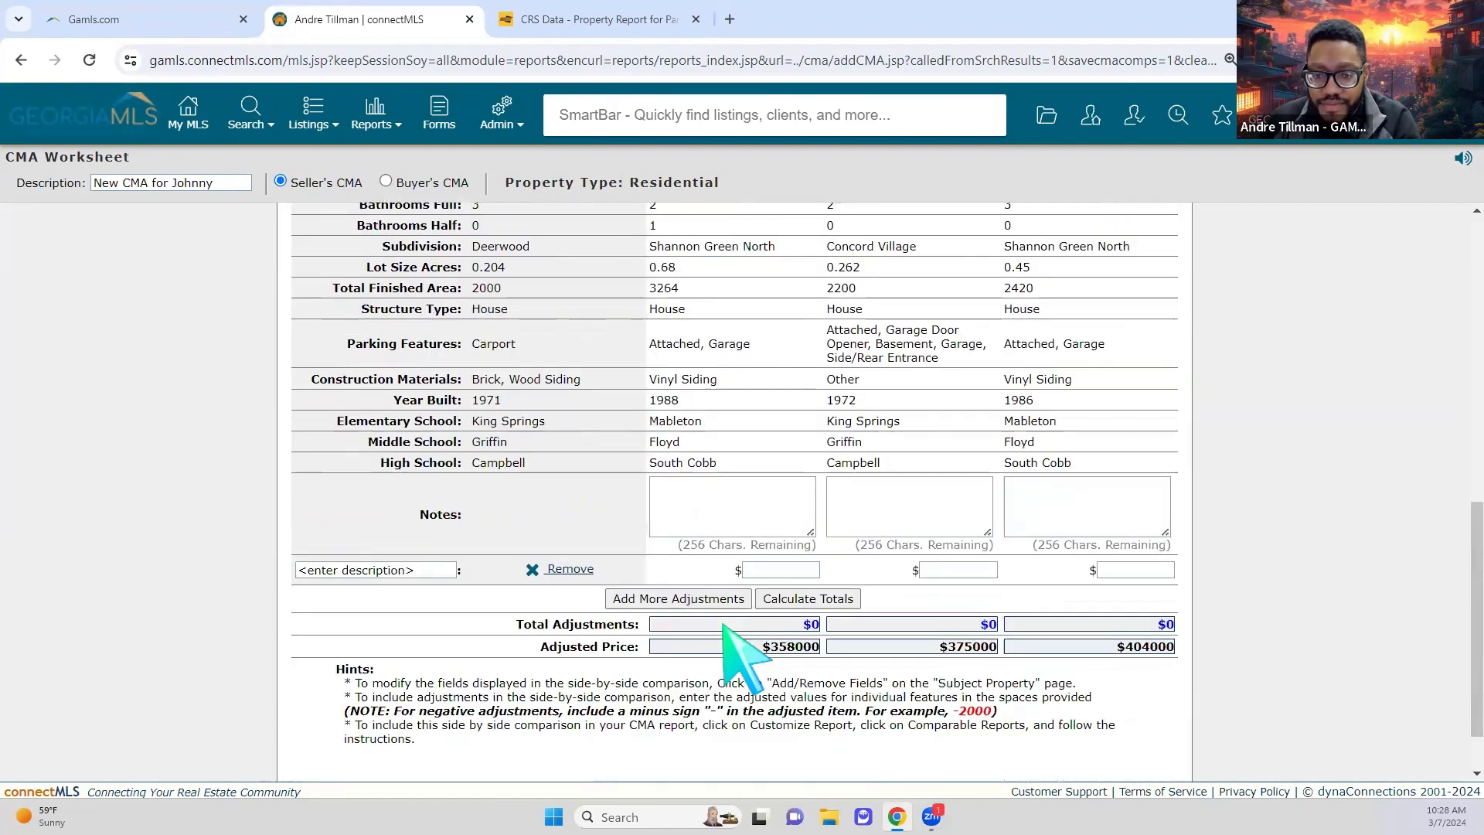
{"action": "scroll", "coordinate": [725, 624], "scroll_direction": "down", "scroll_amount": 1}
{"action": "left_click", "coordinate": [387, 498]}
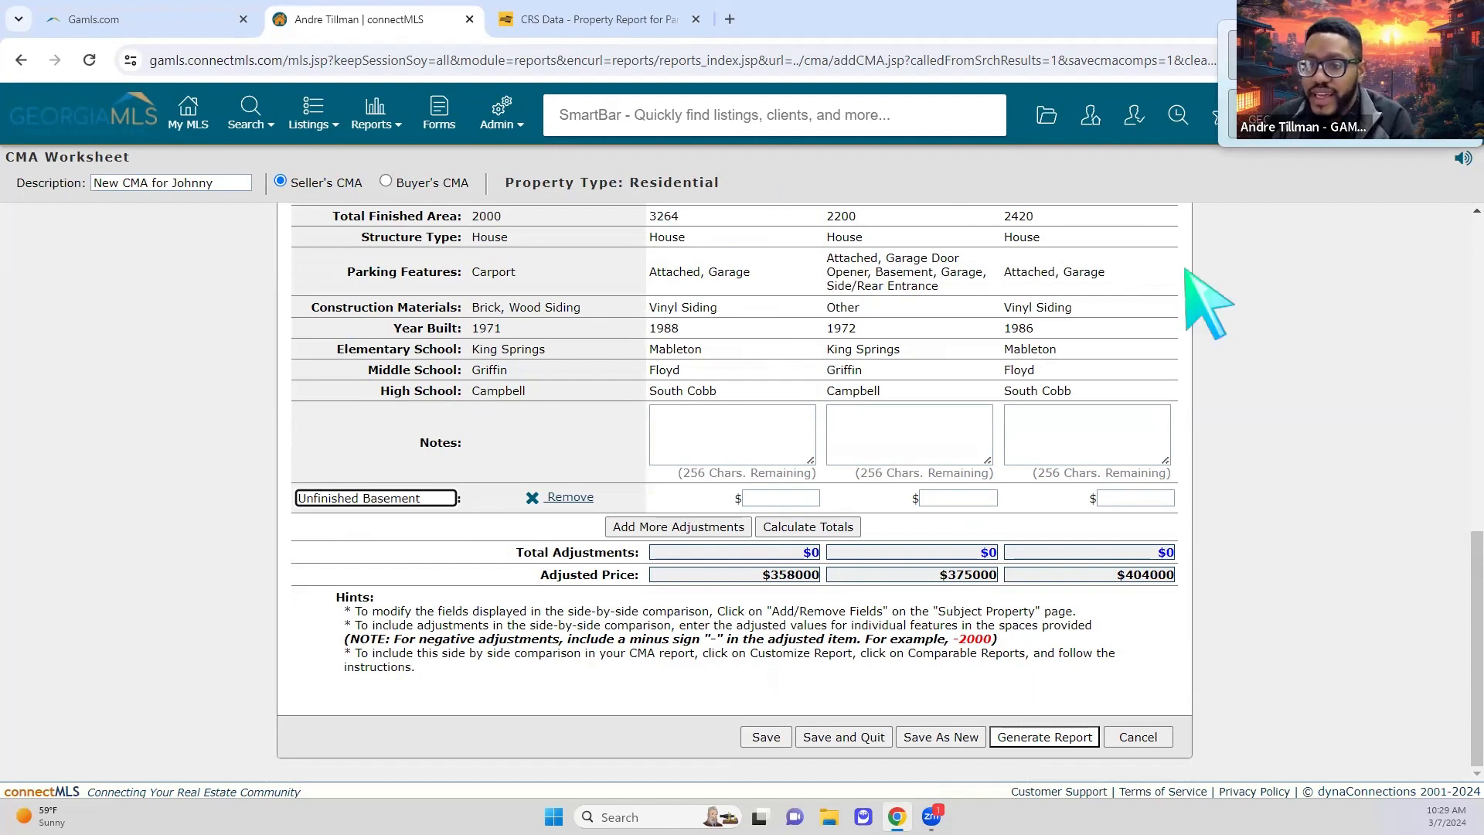
{"action": "scroll", "coordinate": [1035, 433], "scroll_direction": "up", "scroll_amount": 2}
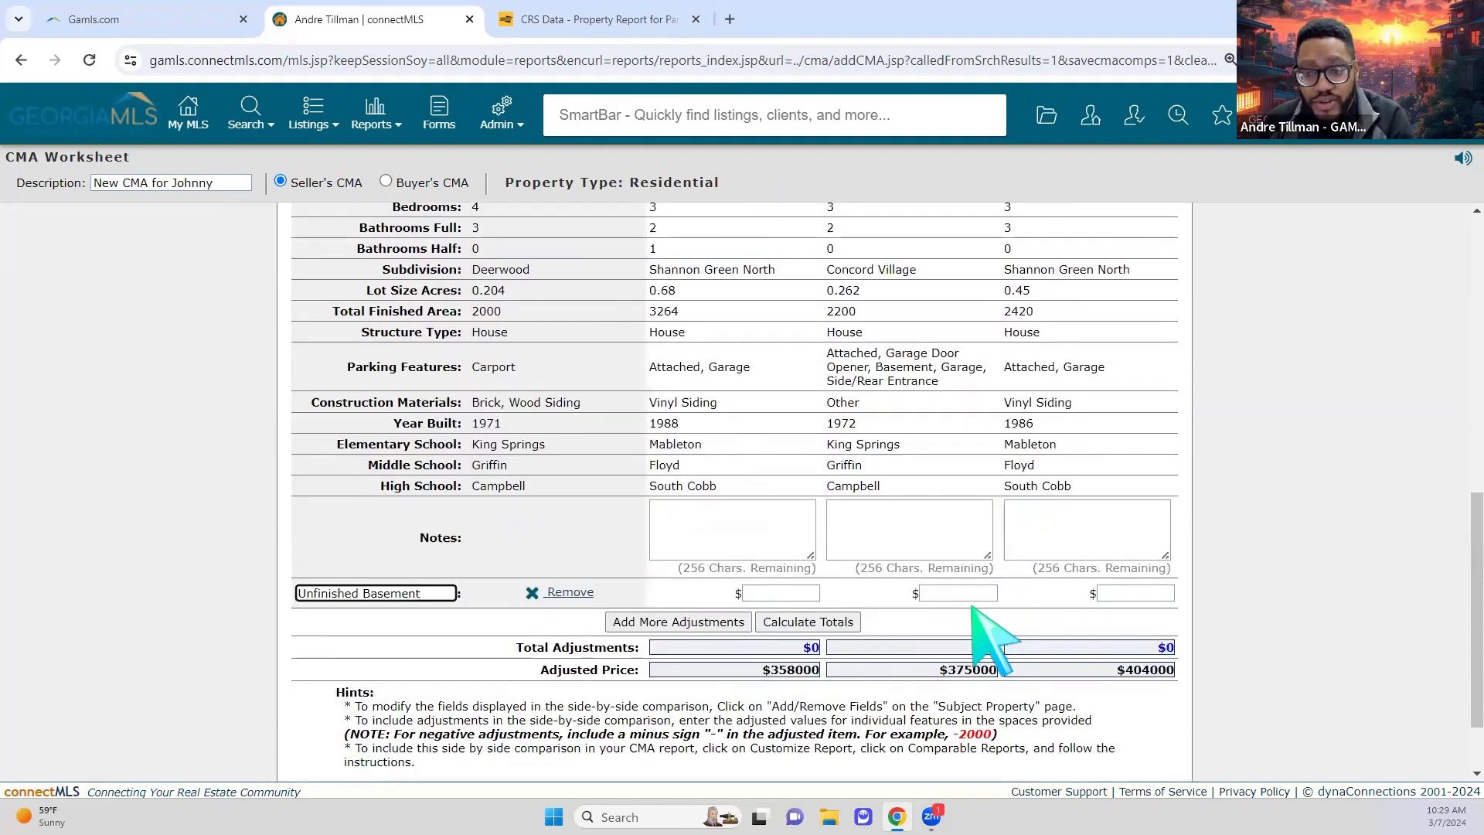
{"action": "left_click", "coordinate": [1154, 593]}
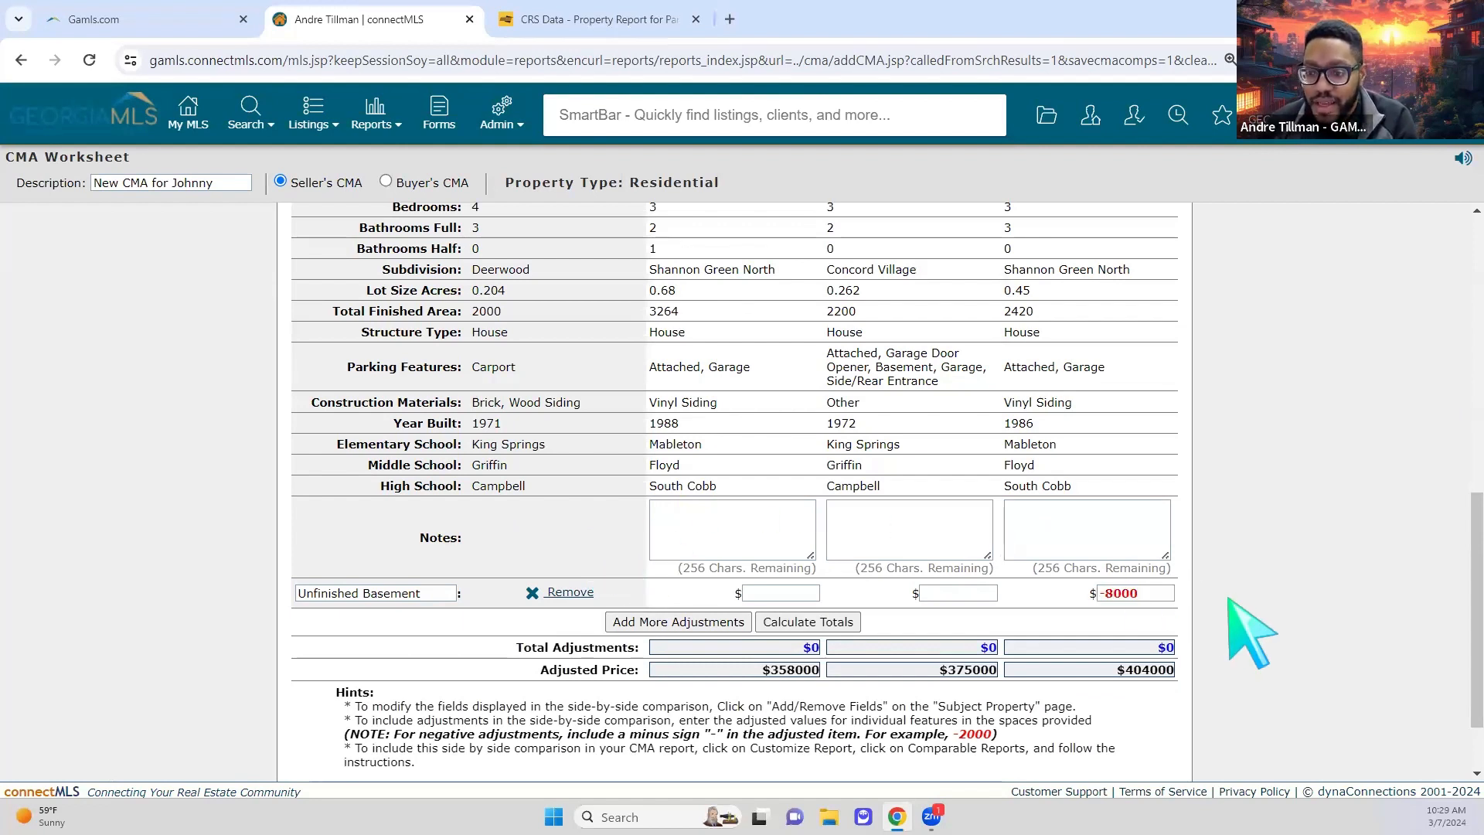
Step: Recalculate totals so Comp #3's adjusted price drops to $396000
{"action": "left_click", "coordinate": [796, 623]}
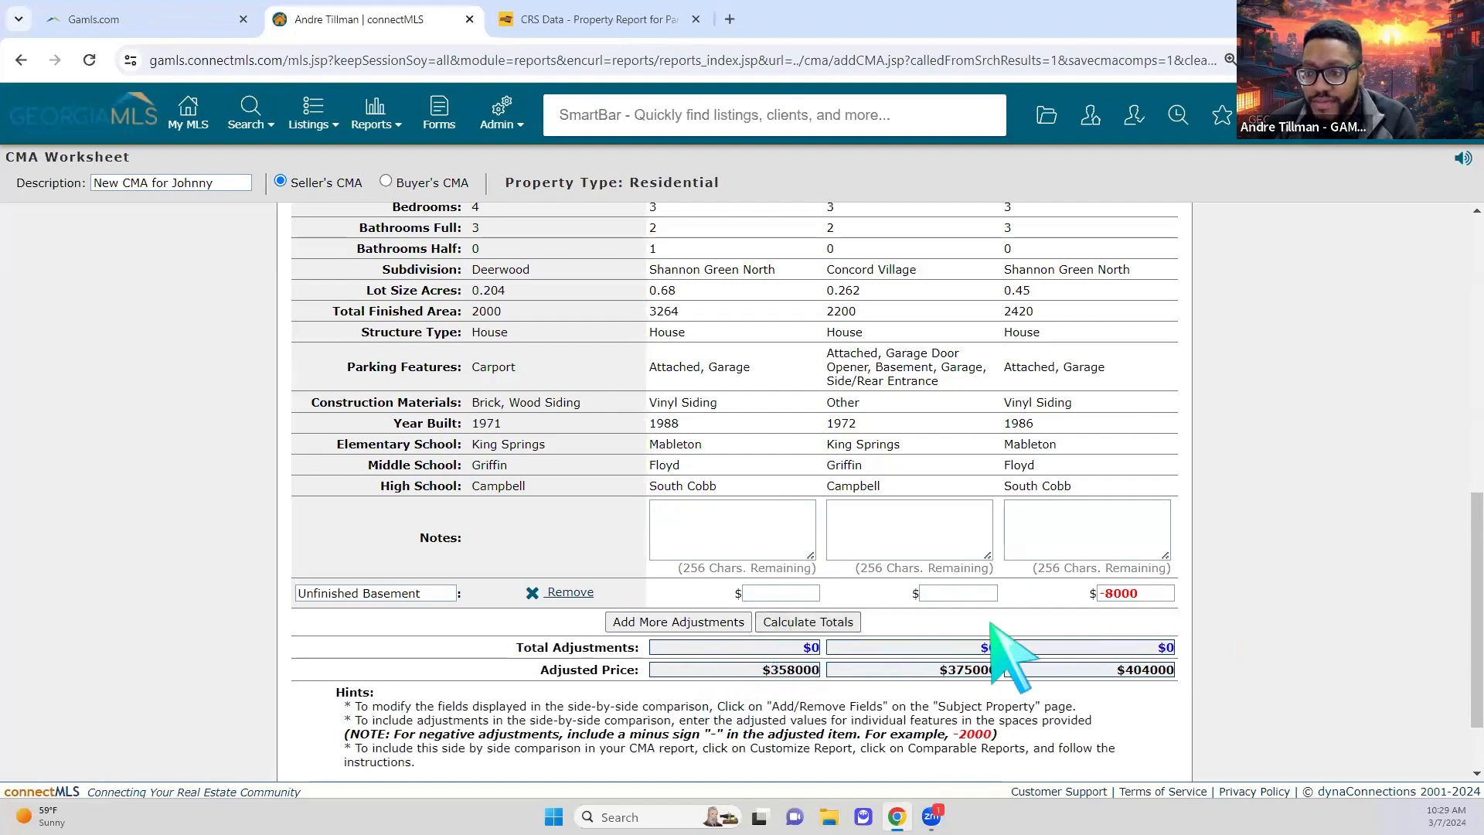
{"action": "scroll", "coordinate": [1237, 642], "scroll_direction": "down", "scroll_amount": 5}
{"action": "scroll", "coordinate": [1289, 651], "scroll_direction": "down", "scroll_amount": 5}
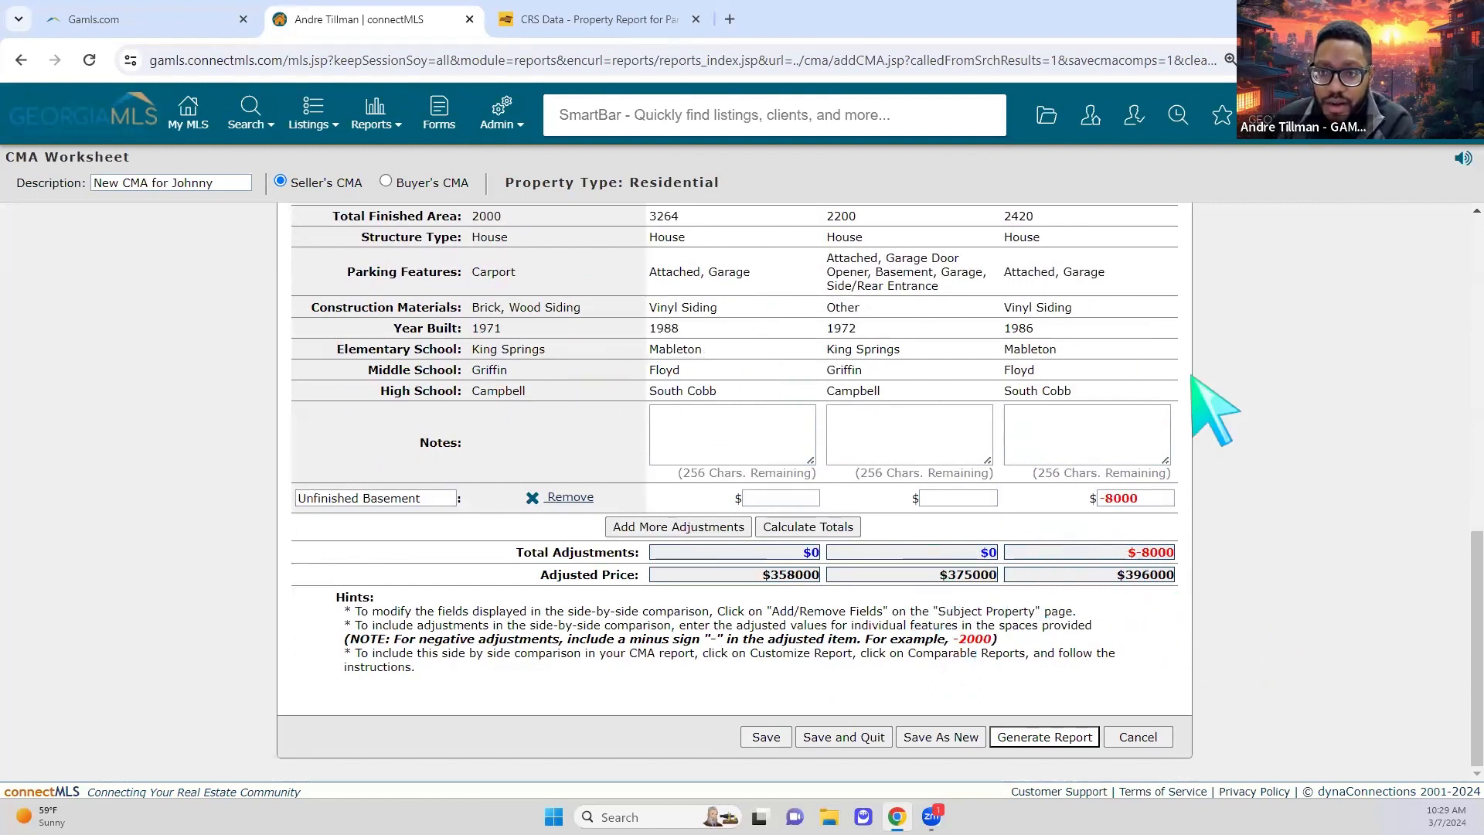
{"action": "scroll", "coordinate": [954, 593], "scroll_direction": "up", "scroll_amount": 1}
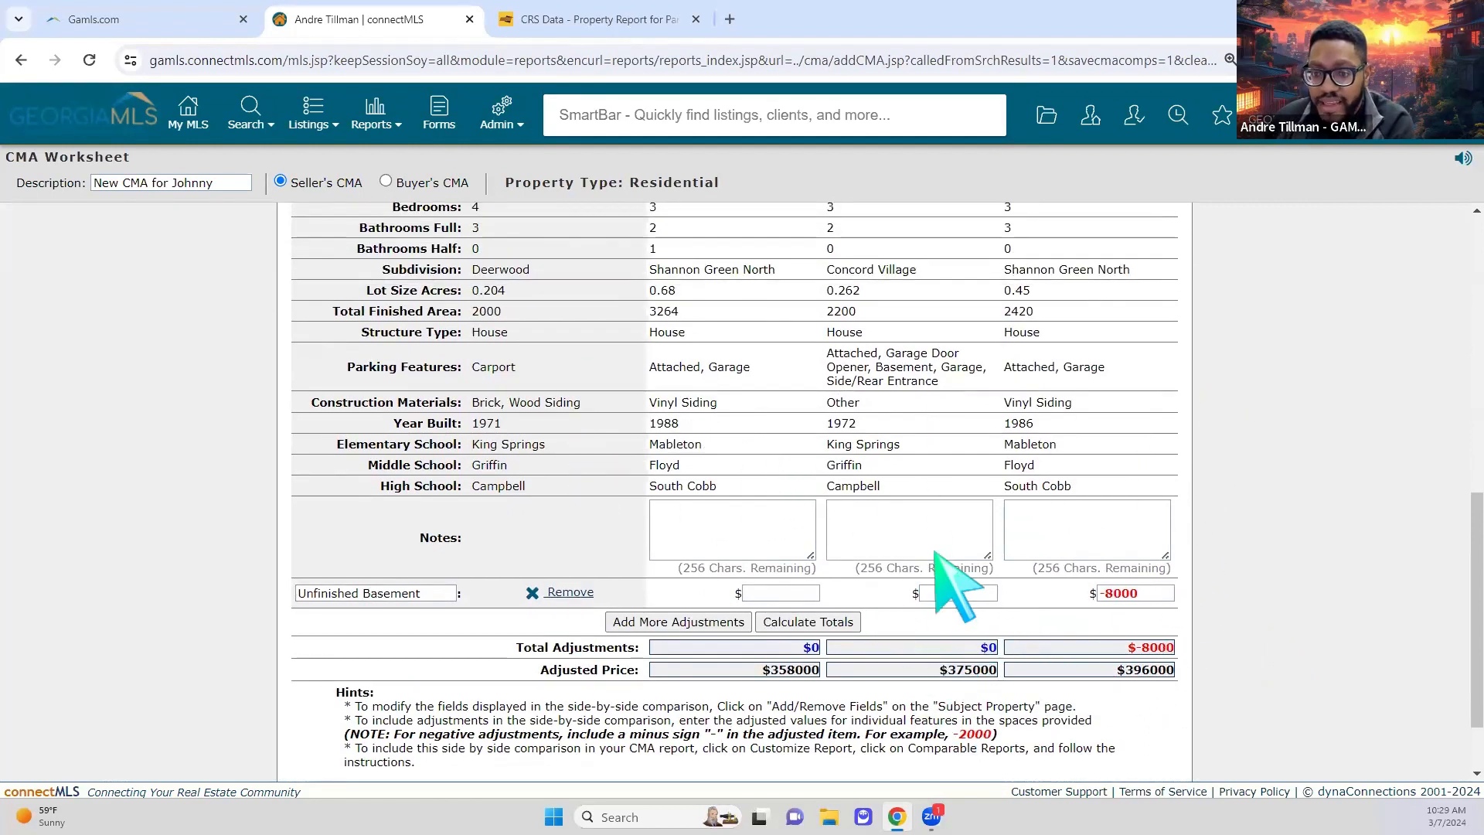
{"action": "scroll", "coordinate": [1082, 463], "scroll_direction": "up", "scroll_amount": 7}
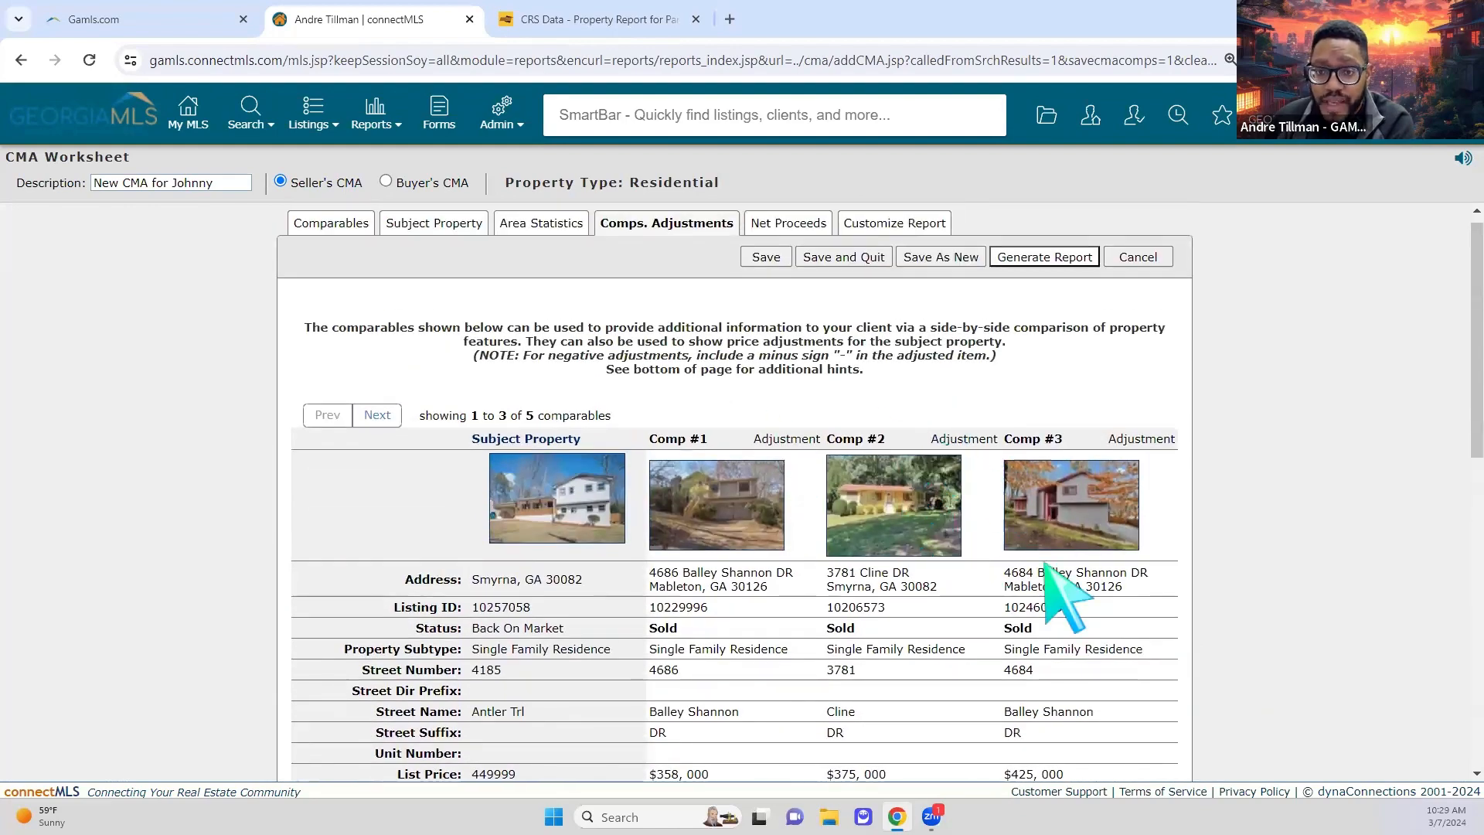
{"action": "scroll", "coordinate": [1053, 495], "scroll_direction": "down", "scroll_amount": 8}
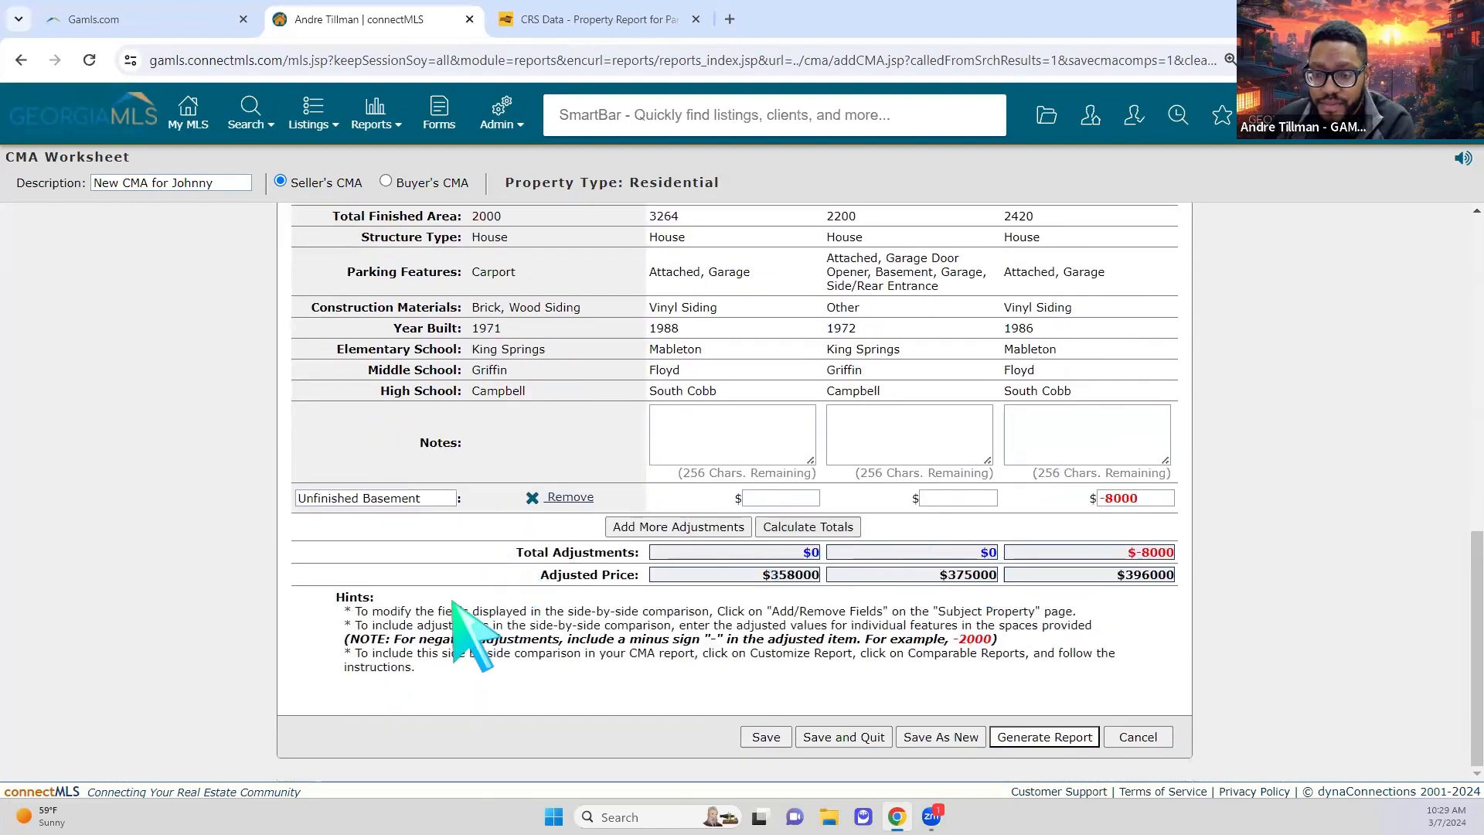
{"action": "scroll", "coordinate": [920, 572], "scroll_direction": "up", "scroll_amount": 4}
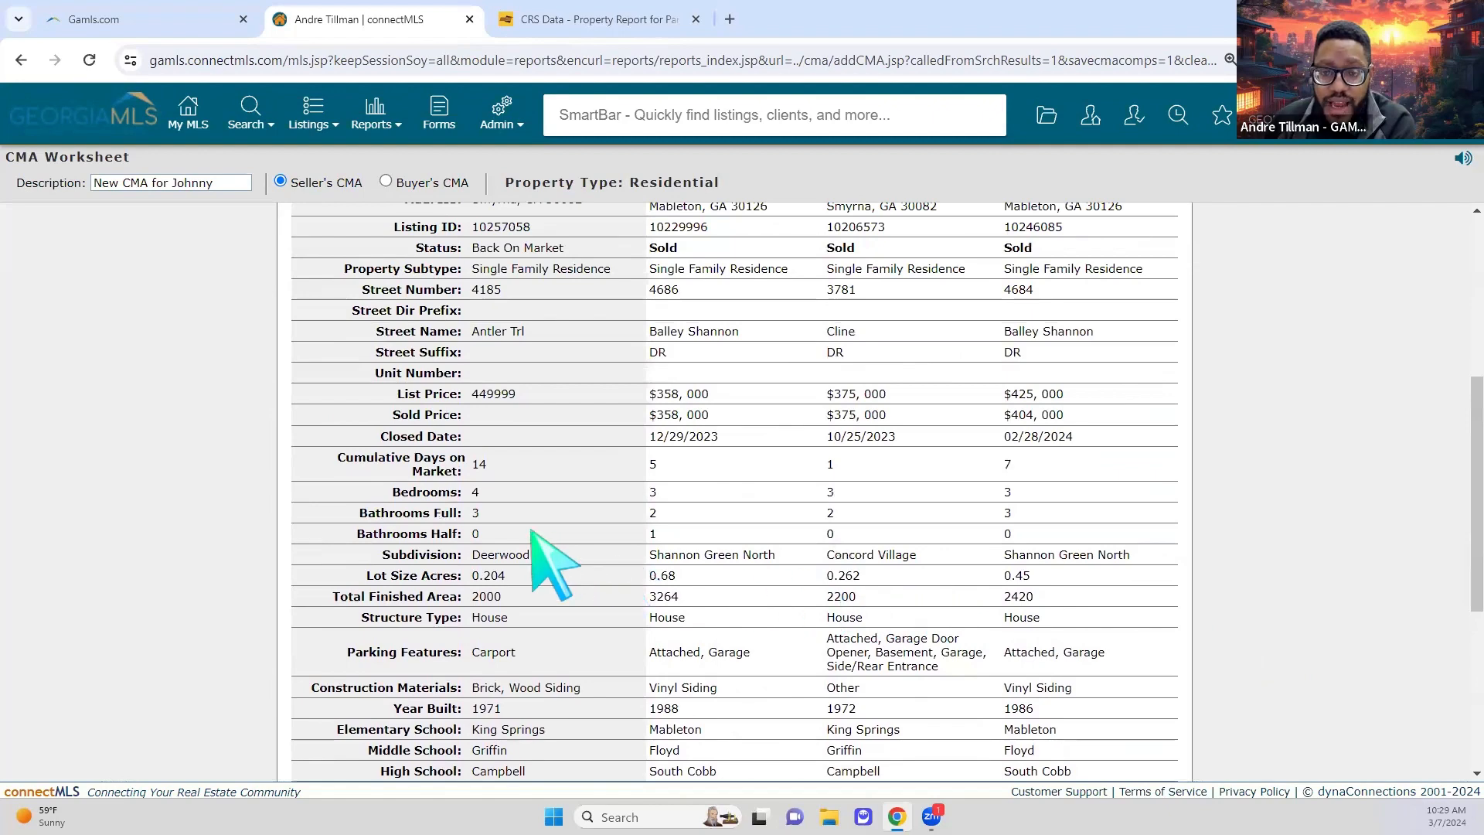
{"action": "scroll", "coordinate": [533, 534], "scroll_direction": "down", "scroll_amount": 3}
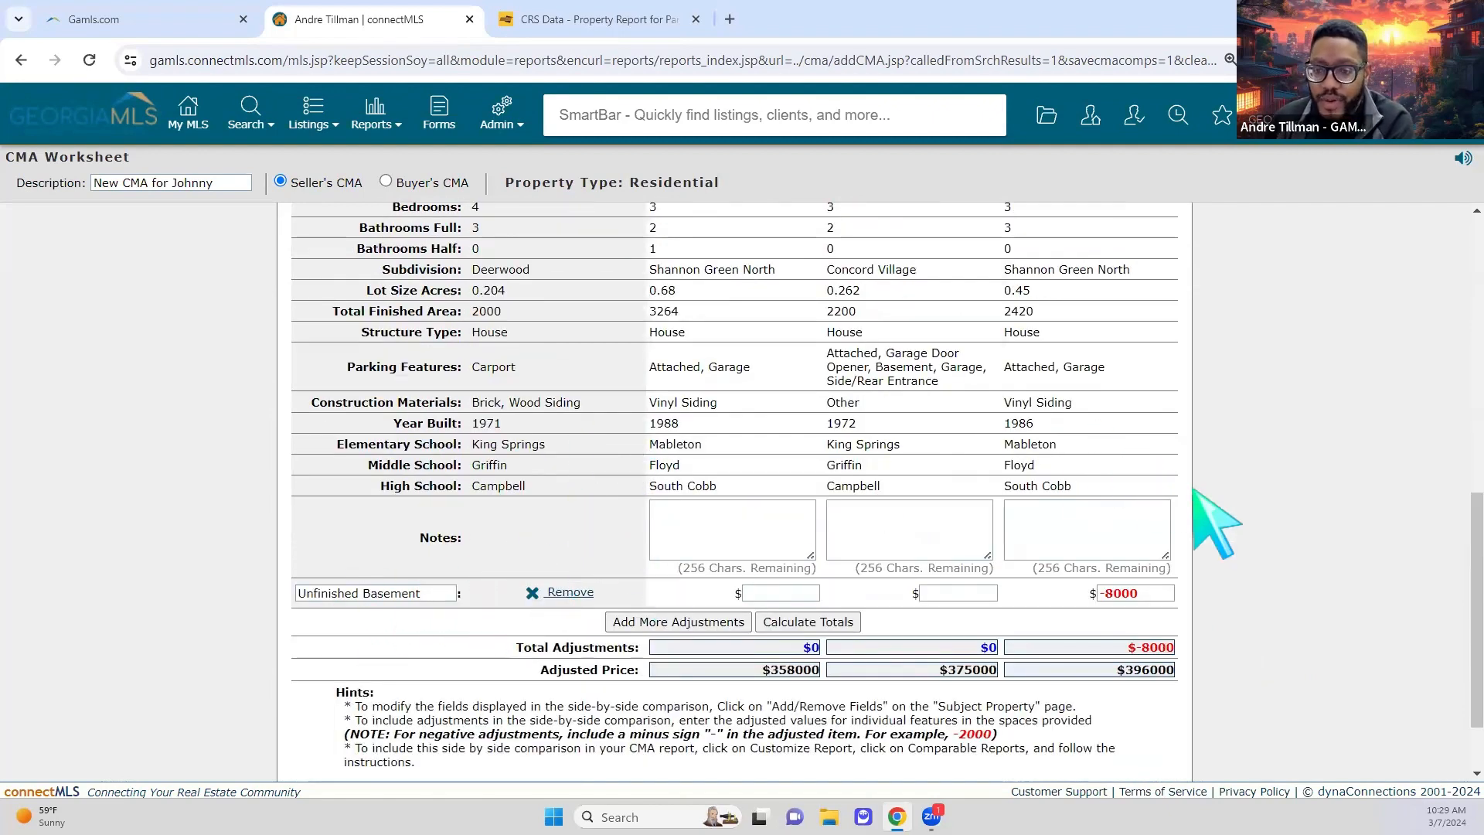
{"action": "scroll", "coordinate": [1268, 522], "scroll_direction": "up", "scroll_amount": 3}
{"action": "scroll", "coordinate": [1265, 519], "scroll_direction": "up", "scroll_amount": 4}
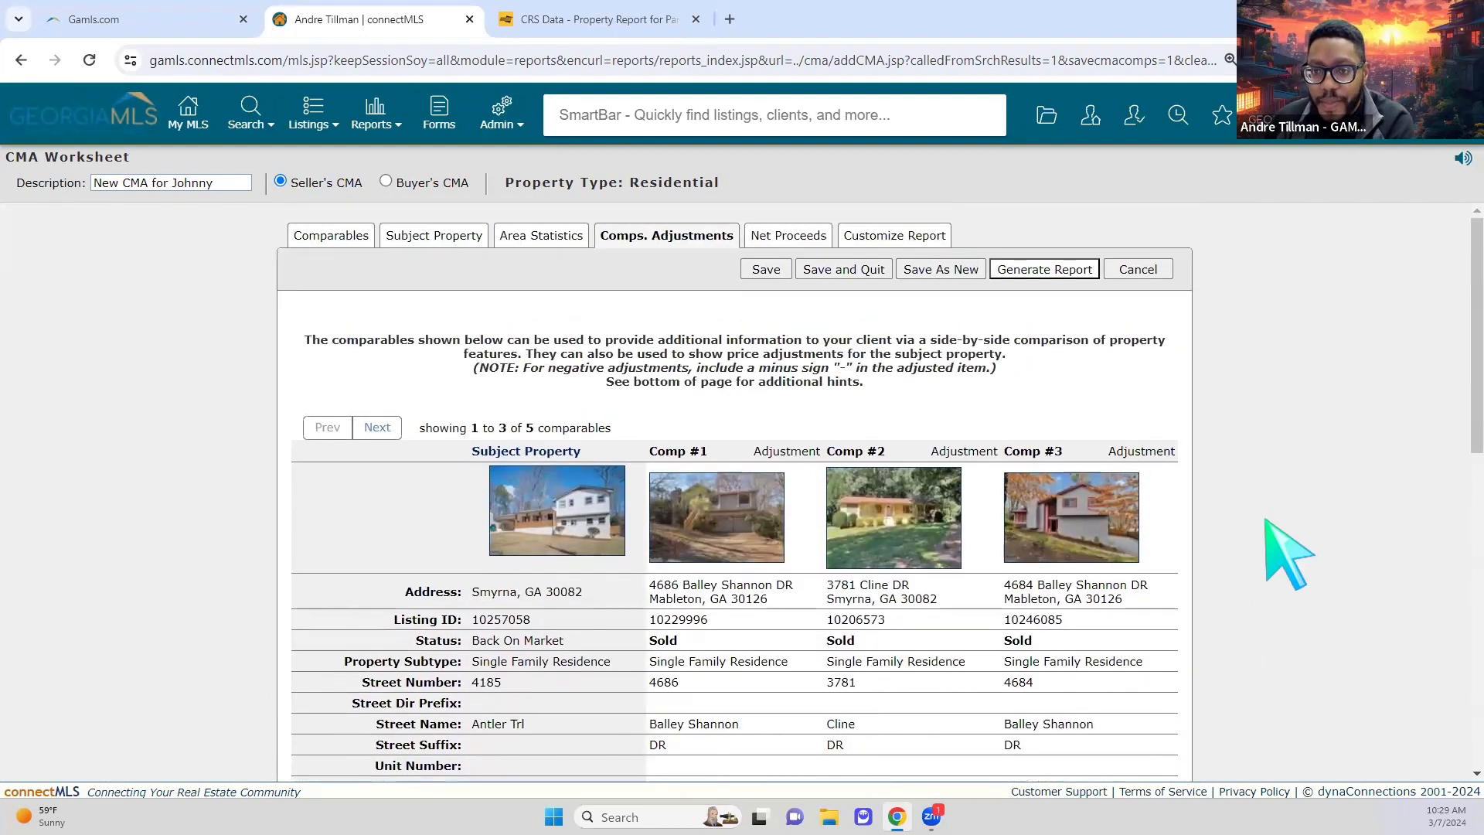
Step: Review the estimated charges on the Net Proceeds worksheet
{"action": "left_click", "coordinate": [804, 236]}
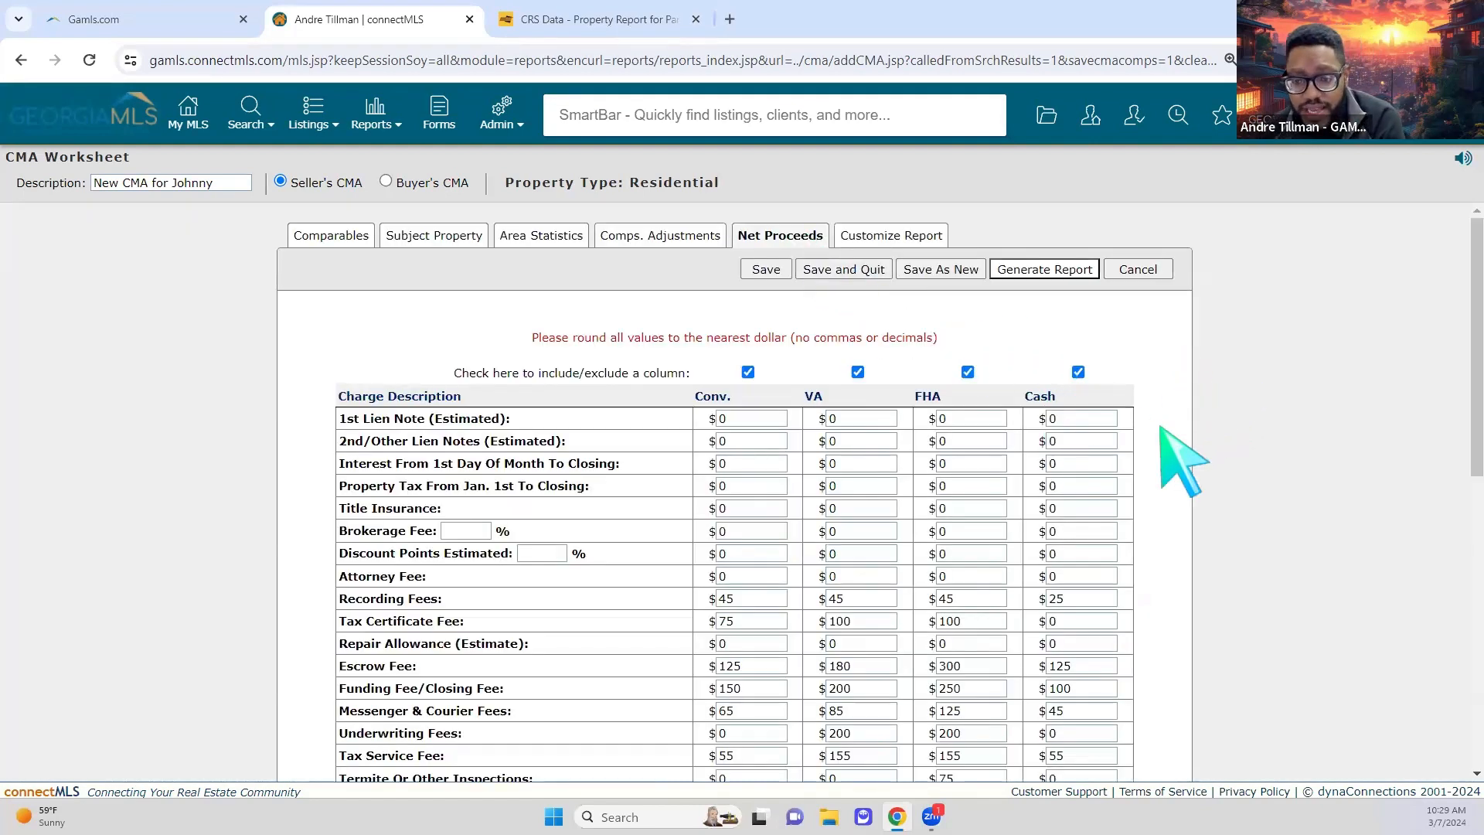
{"action": "scroll", "coordinate": [1182, 463], "scroll_direction": "down", "scroll_amount": 1}
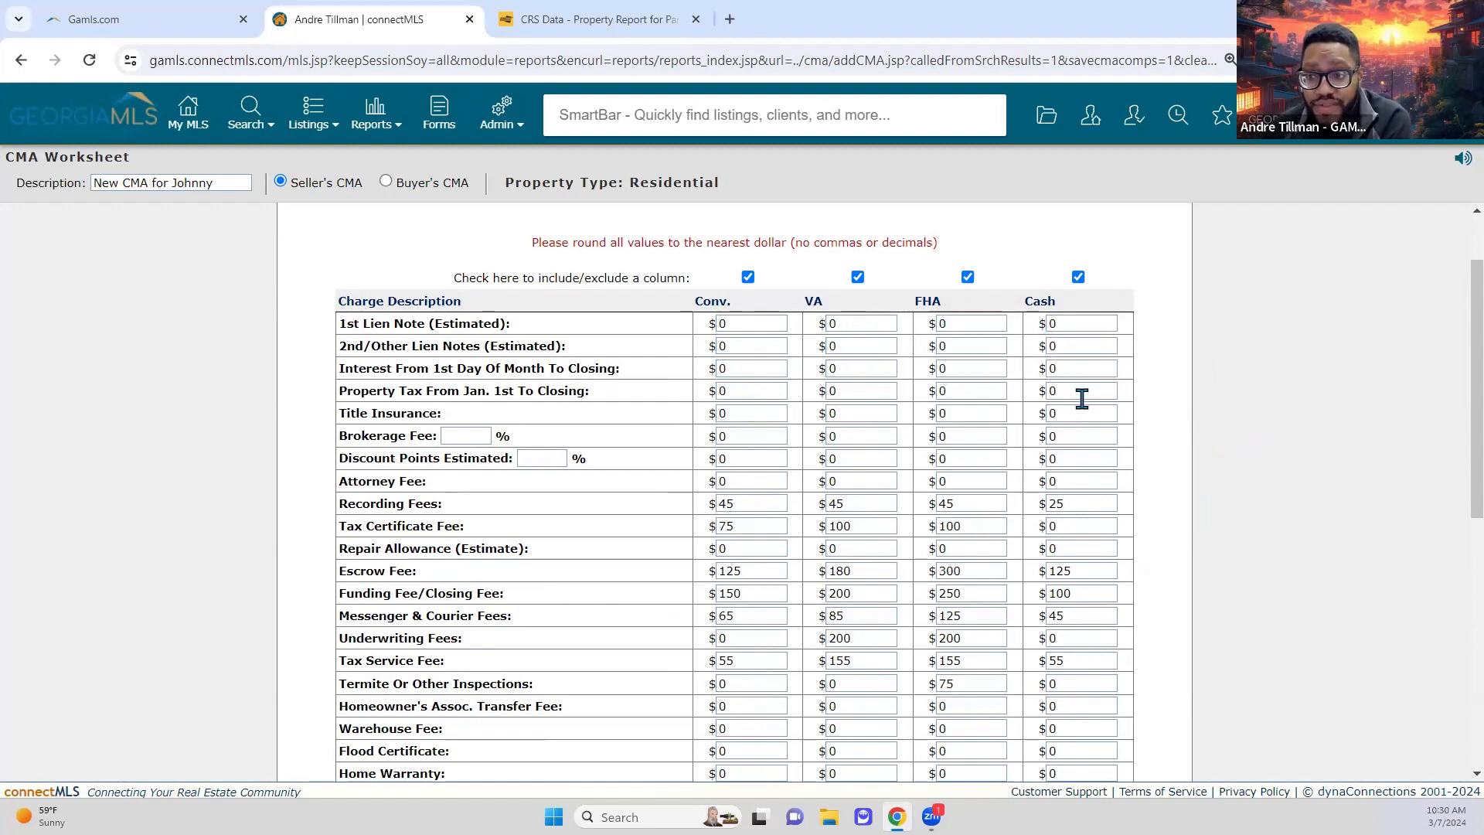
{"action": "scroll", "coordinate": [1103, 484], "scroll_direction": "down", "scroll_amount": 2}
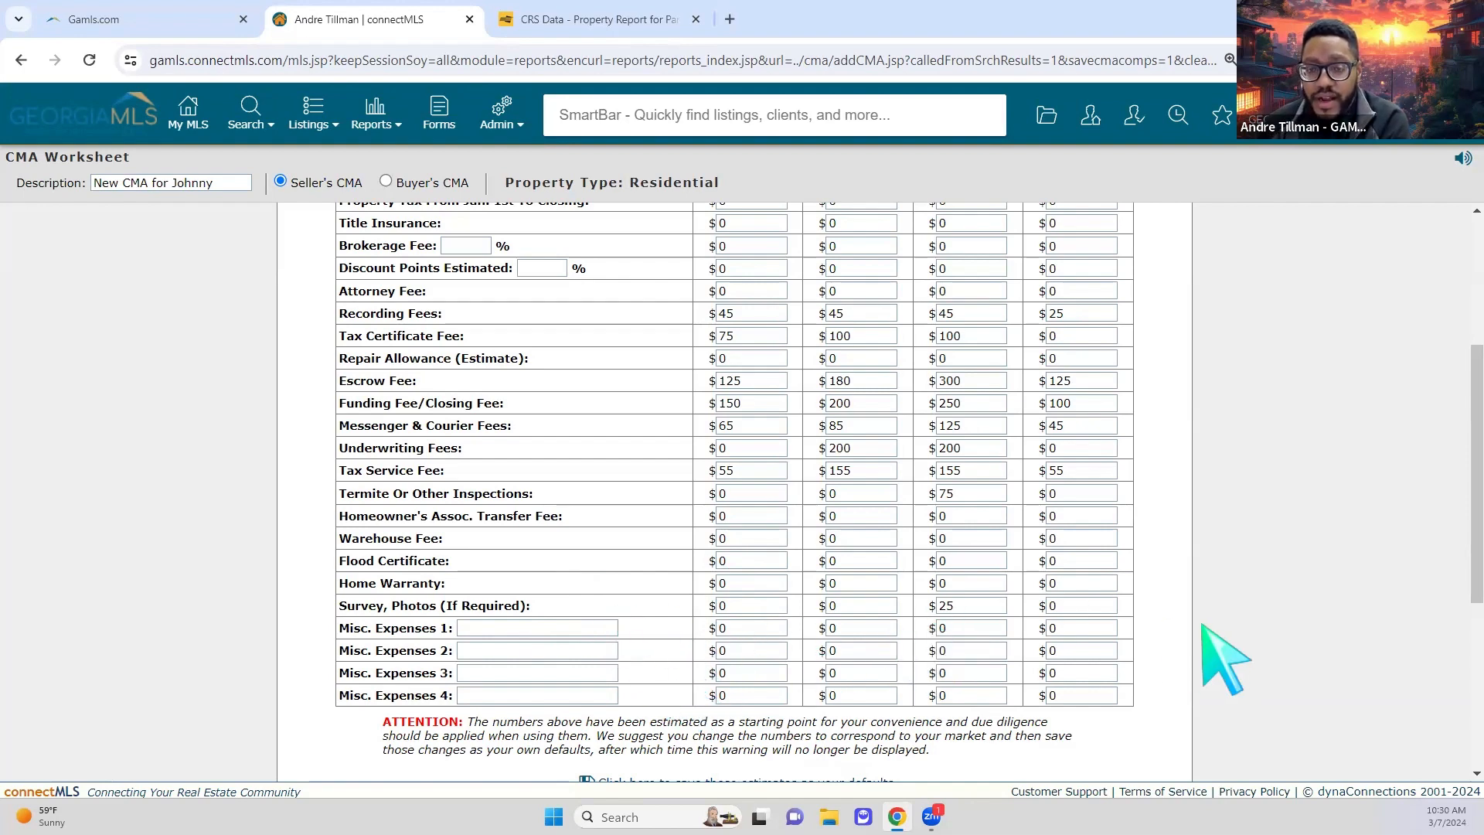
{"action": "scroll", "coordinate": [1203, 626], "scroll_direction": "down", "scroll_amount": 2}
{"action": "scroll", "coordinate": [939, 592], "scroll_direction": "down", "scroll_amount": 2}
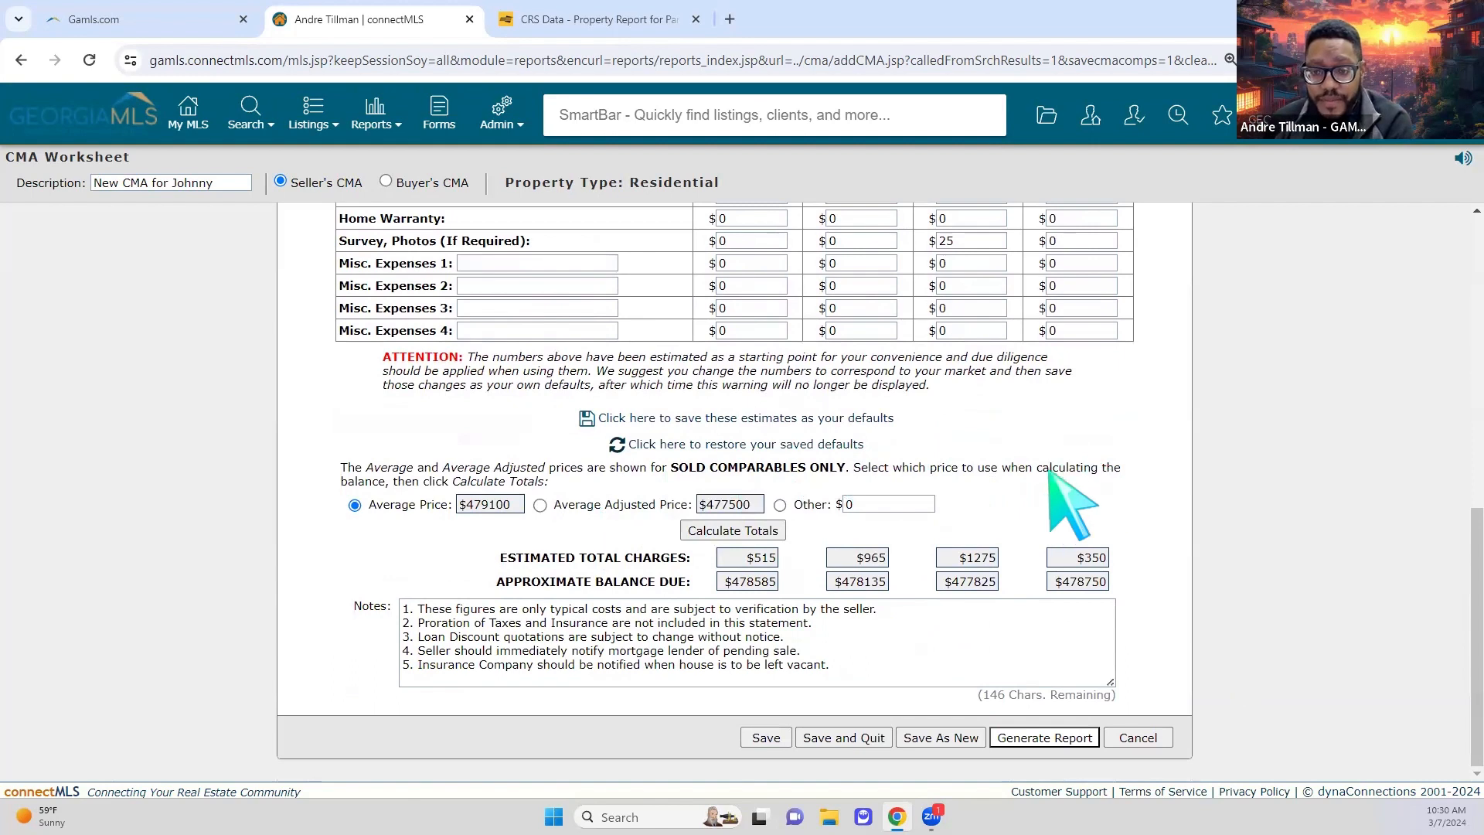
{"action": "scroll", "coordinate": [1181, 507], "scroll_direction": "up", "scroll_amount": 1}
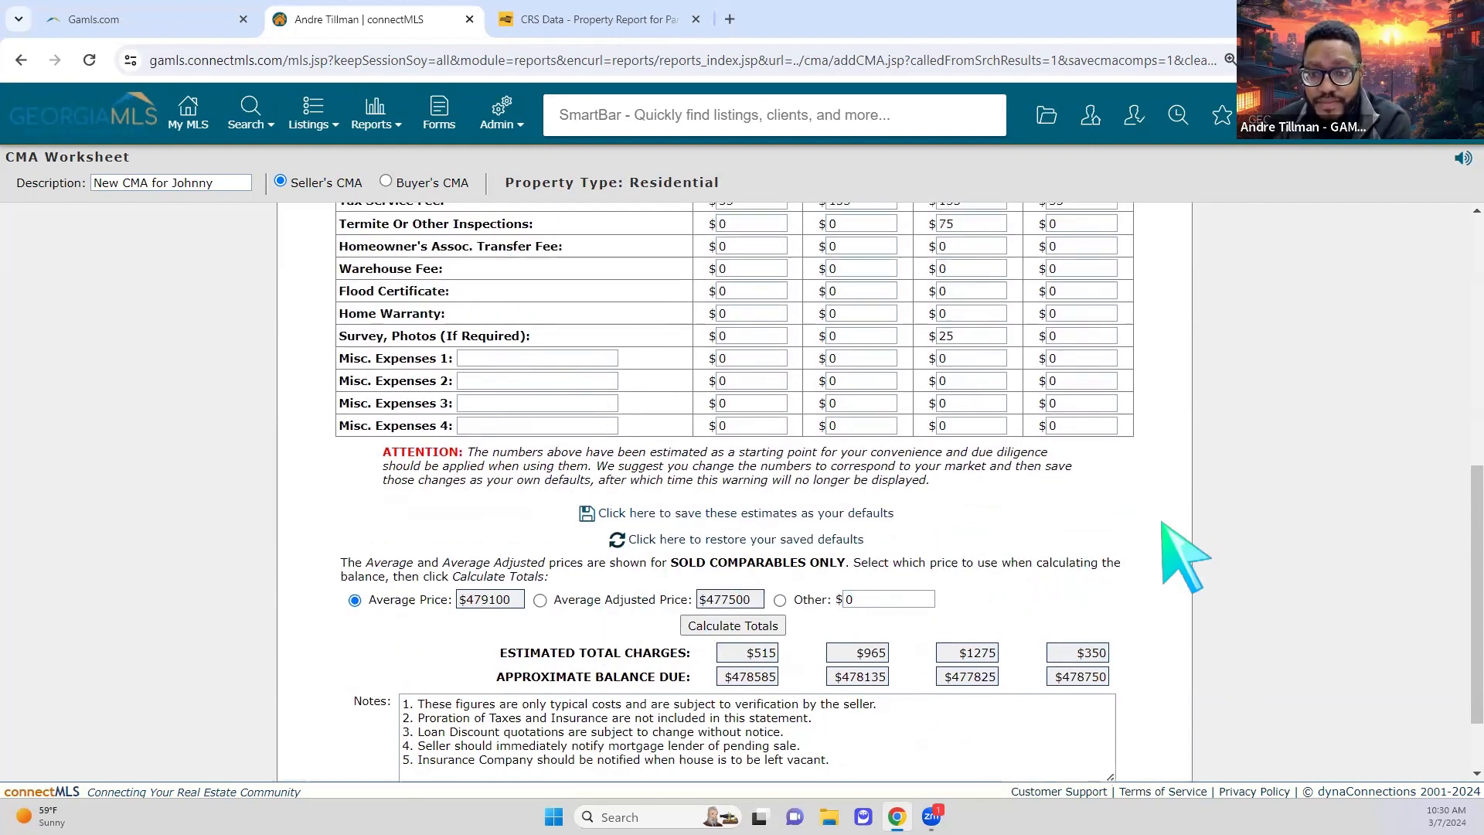
Step: Base the balance on the $477500 average adjusted price and recalculate the balances due
{"action": "left_click", "coordinate": [539, 600]}
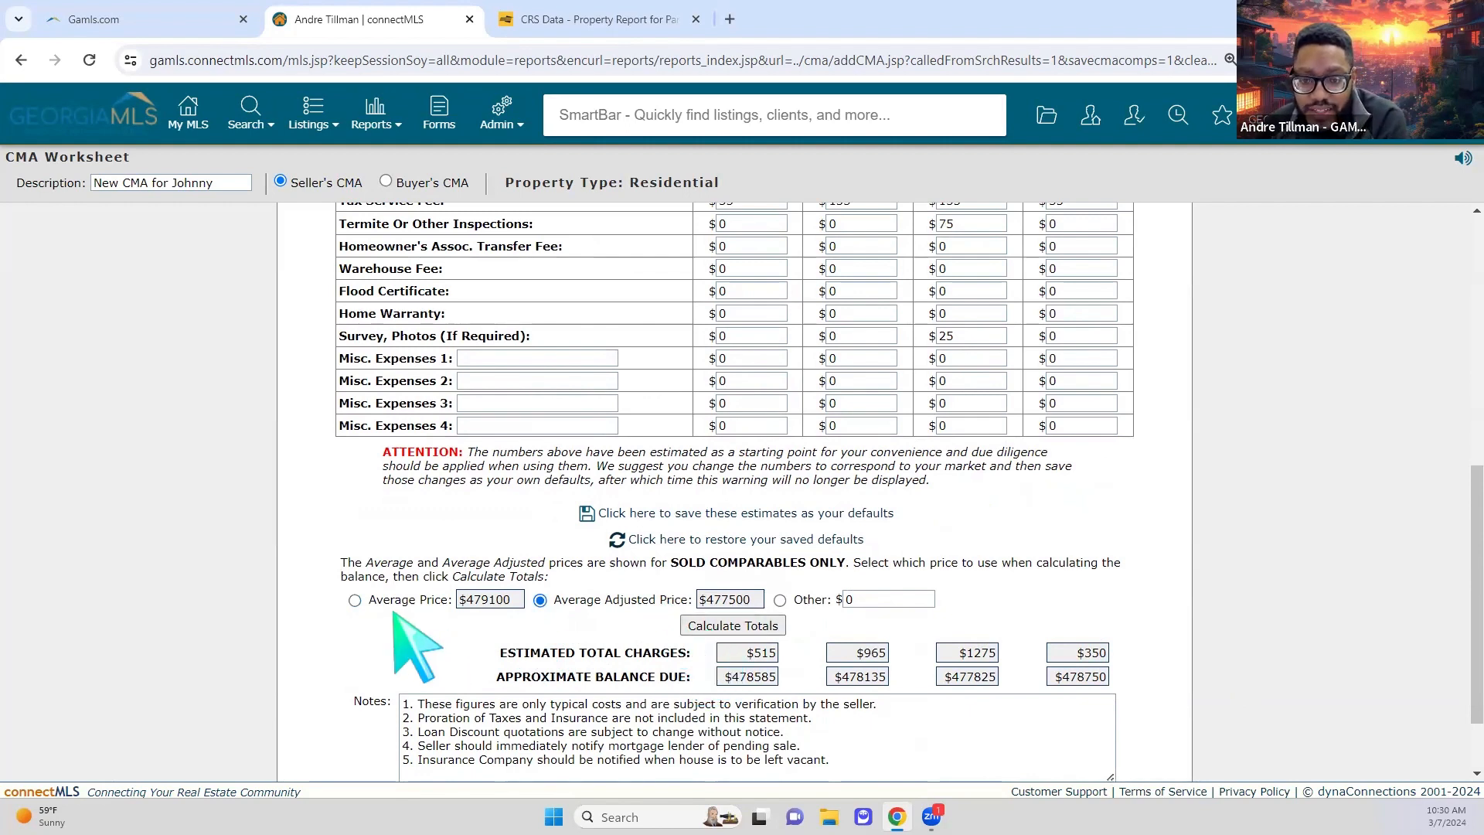
{"action": "left_click", "coordinate": [355, 600]}
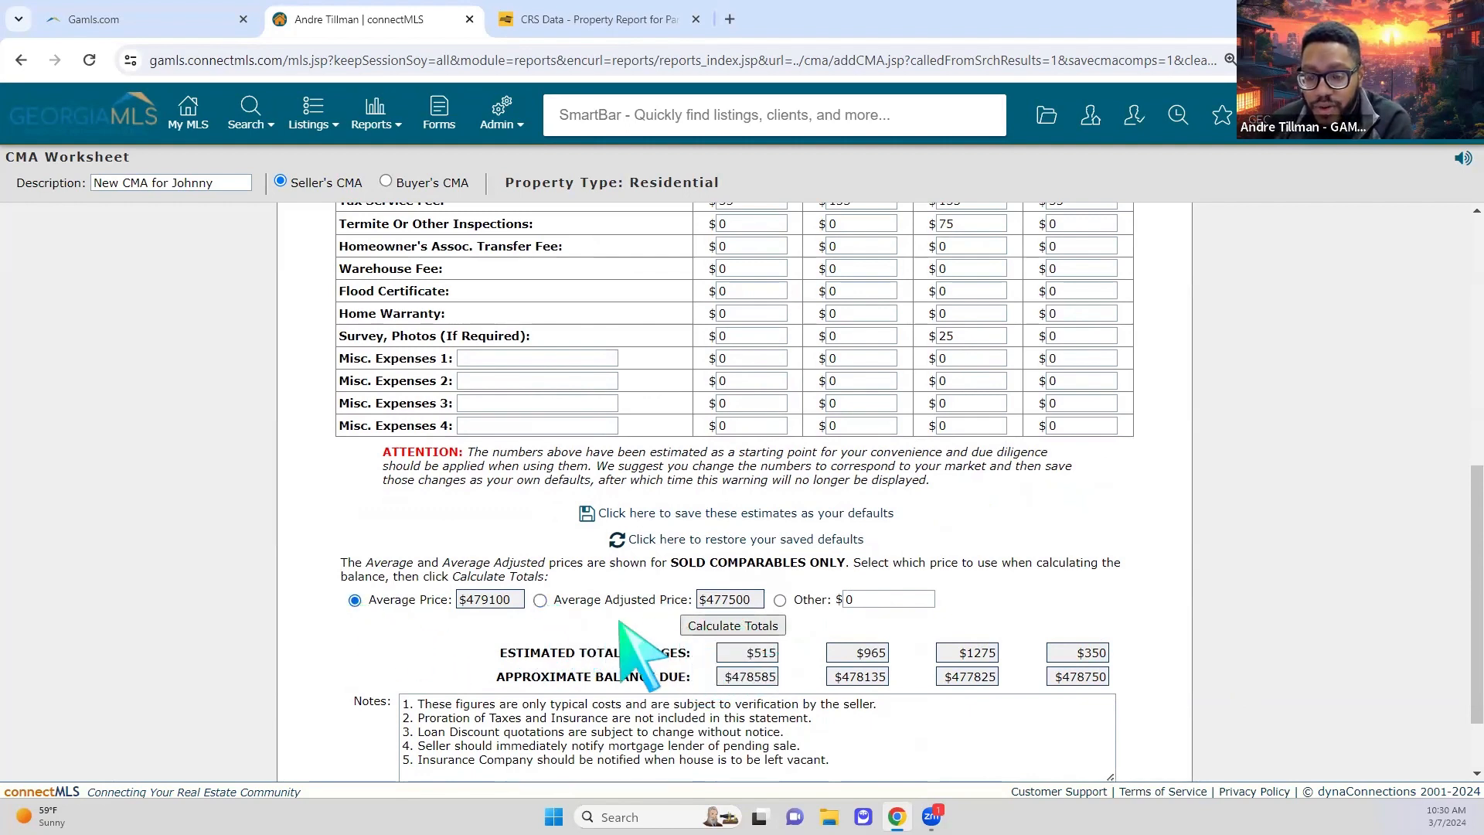
{"action": "left_click", "coordinate": [540, 601]}
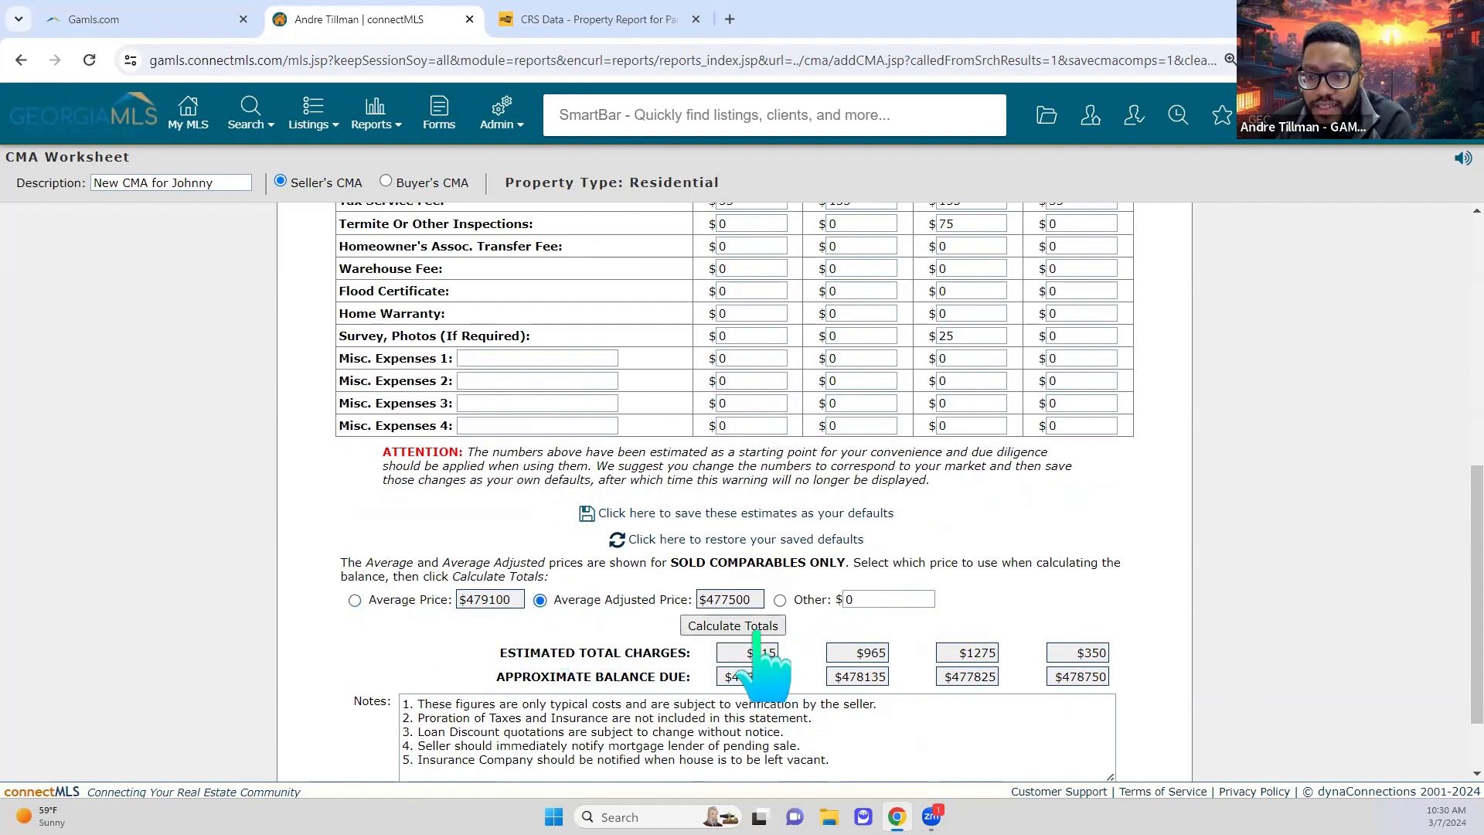
{"action": "left_click", "coordinate": [741, 628]}
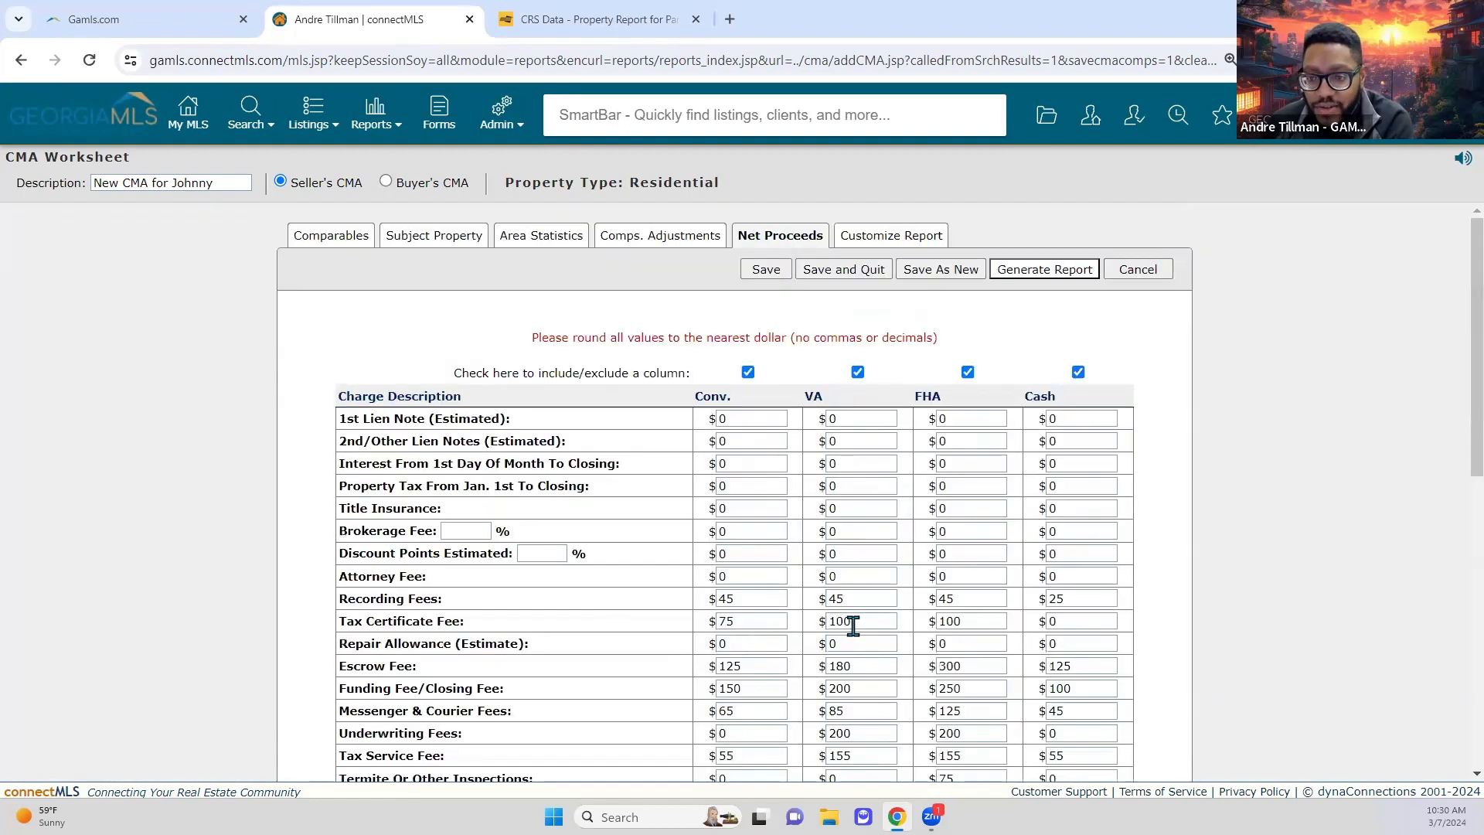
{"action": "scroll", "coordinate": [881, 461], "scroll_direction": "down", "scroll_amount": 6}
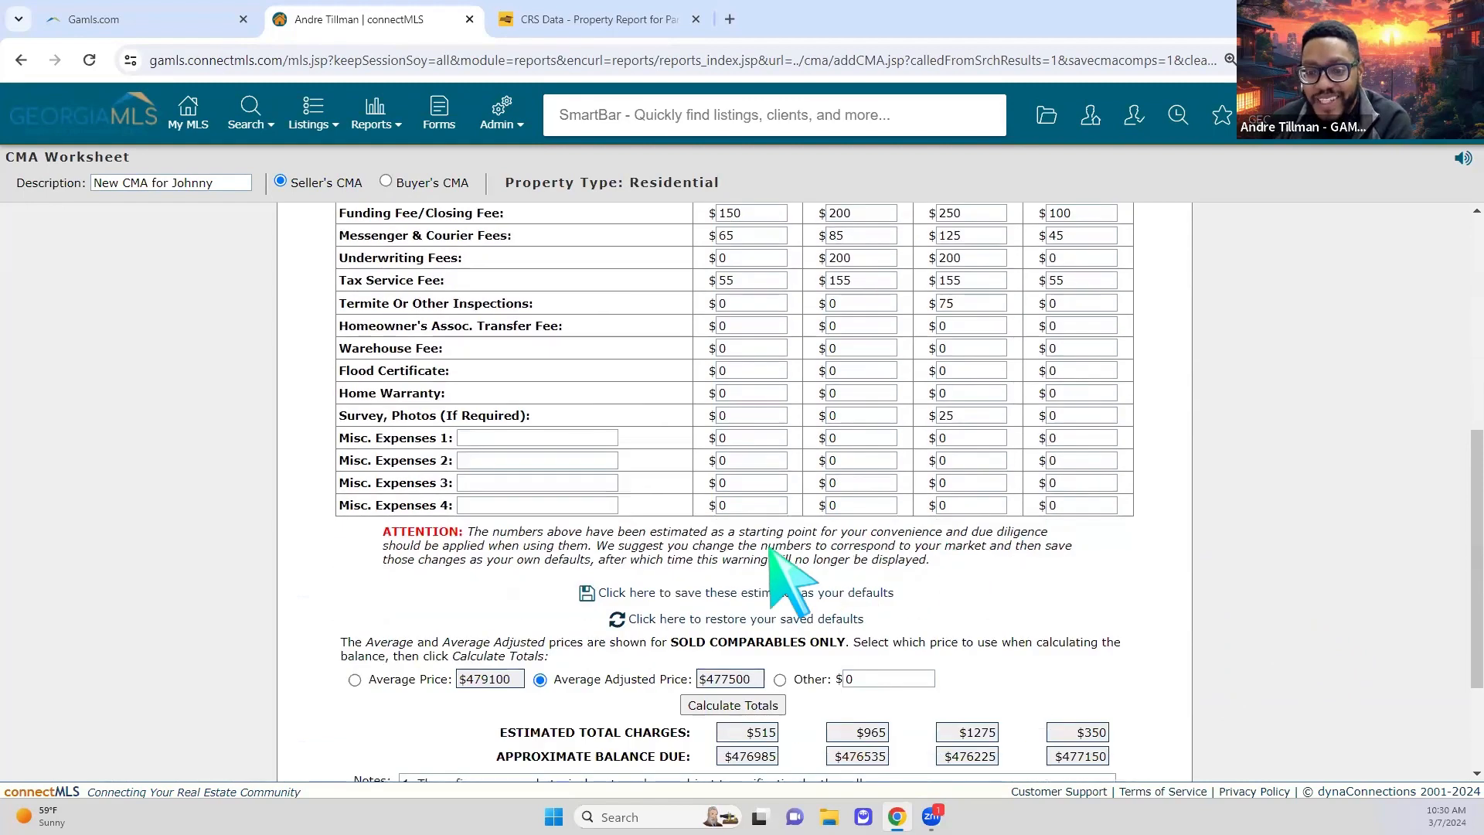
{"action": "scroll", "coordinate": [666, 544], "scroll_direction": "down", "scroll_amount": 1}
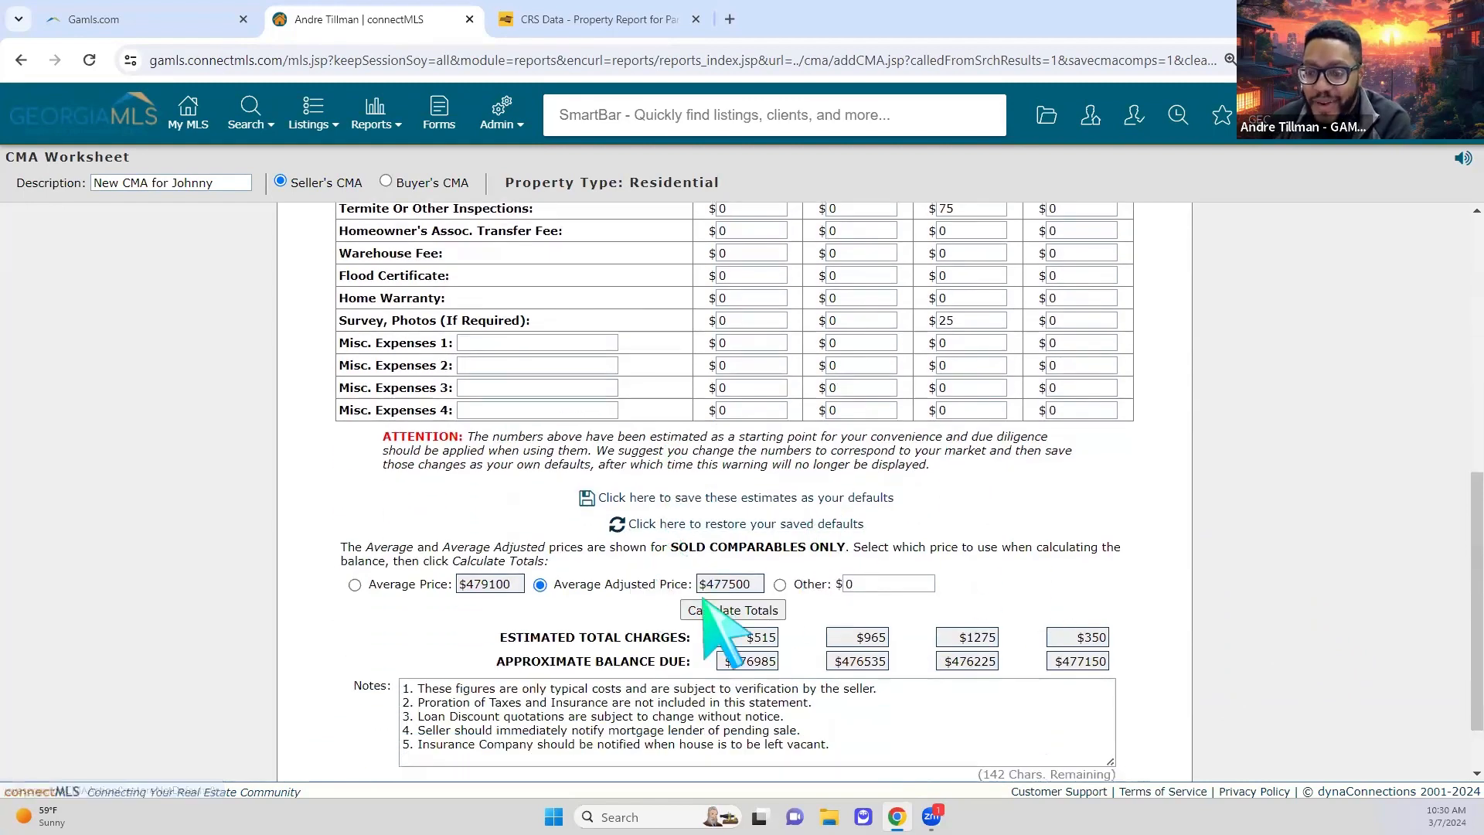
{"action": "scroll", "coordinate": [912, 630], "scroll_direction": "down", "scroll_amount": 1}
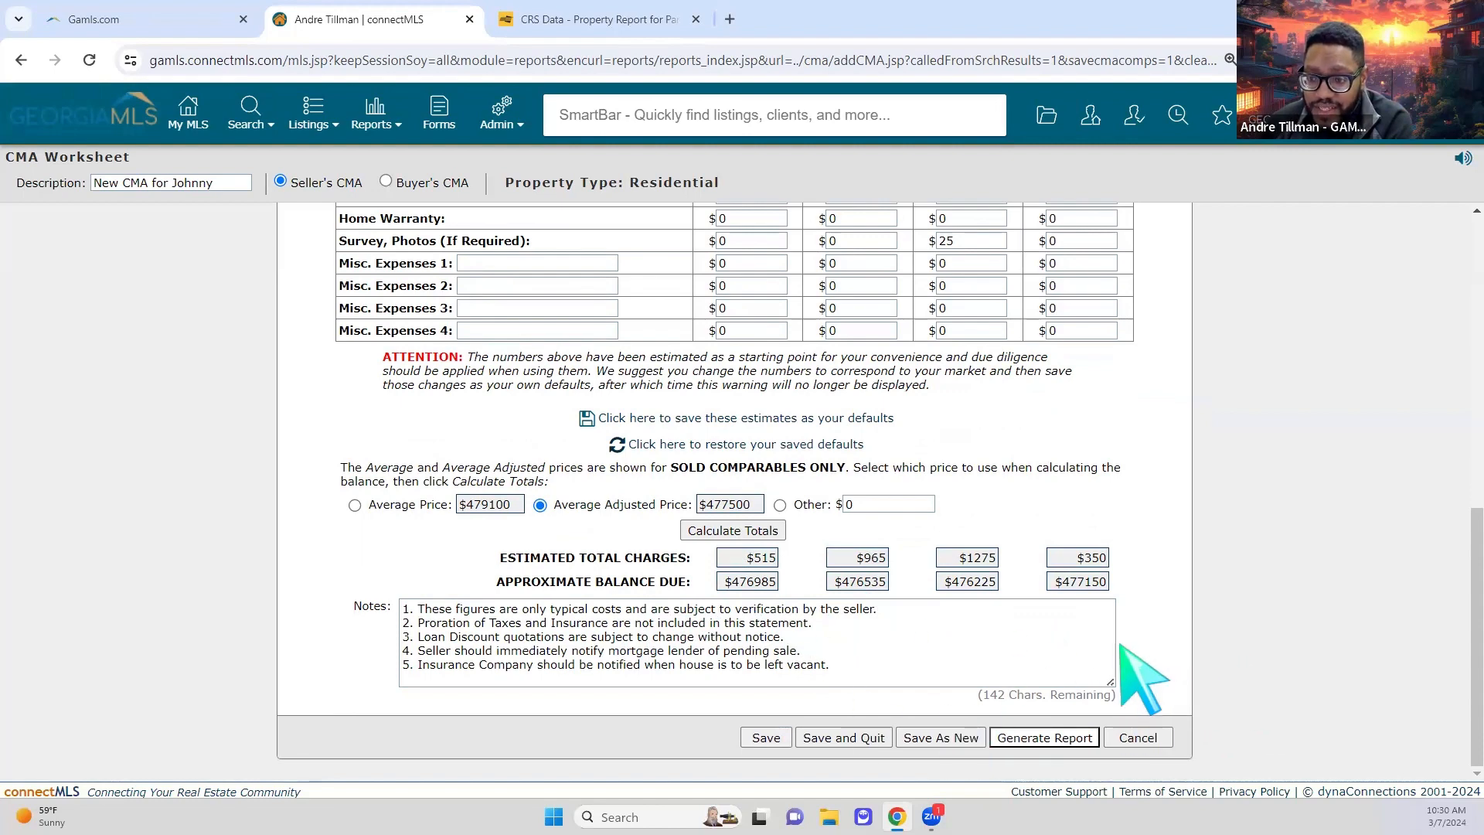
{"action": "scroll", "coordinate": [1235, 628], "scroll_direction": "up", "scroll_amount": 8}
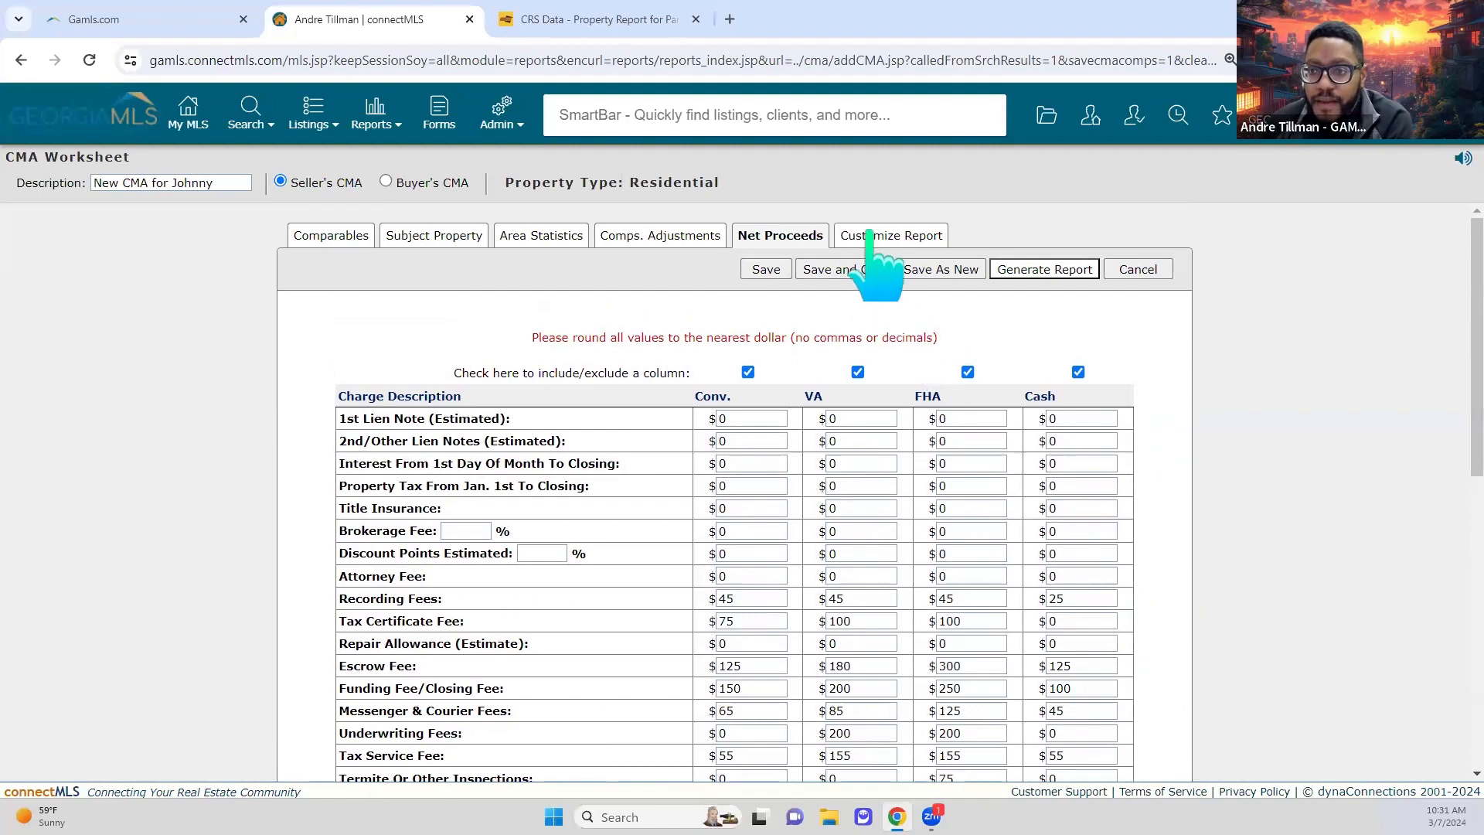
Step: Show the Customize Report section list and review the Cover Page preview
{"action": "left_click", "coordinate": [903, 238]}
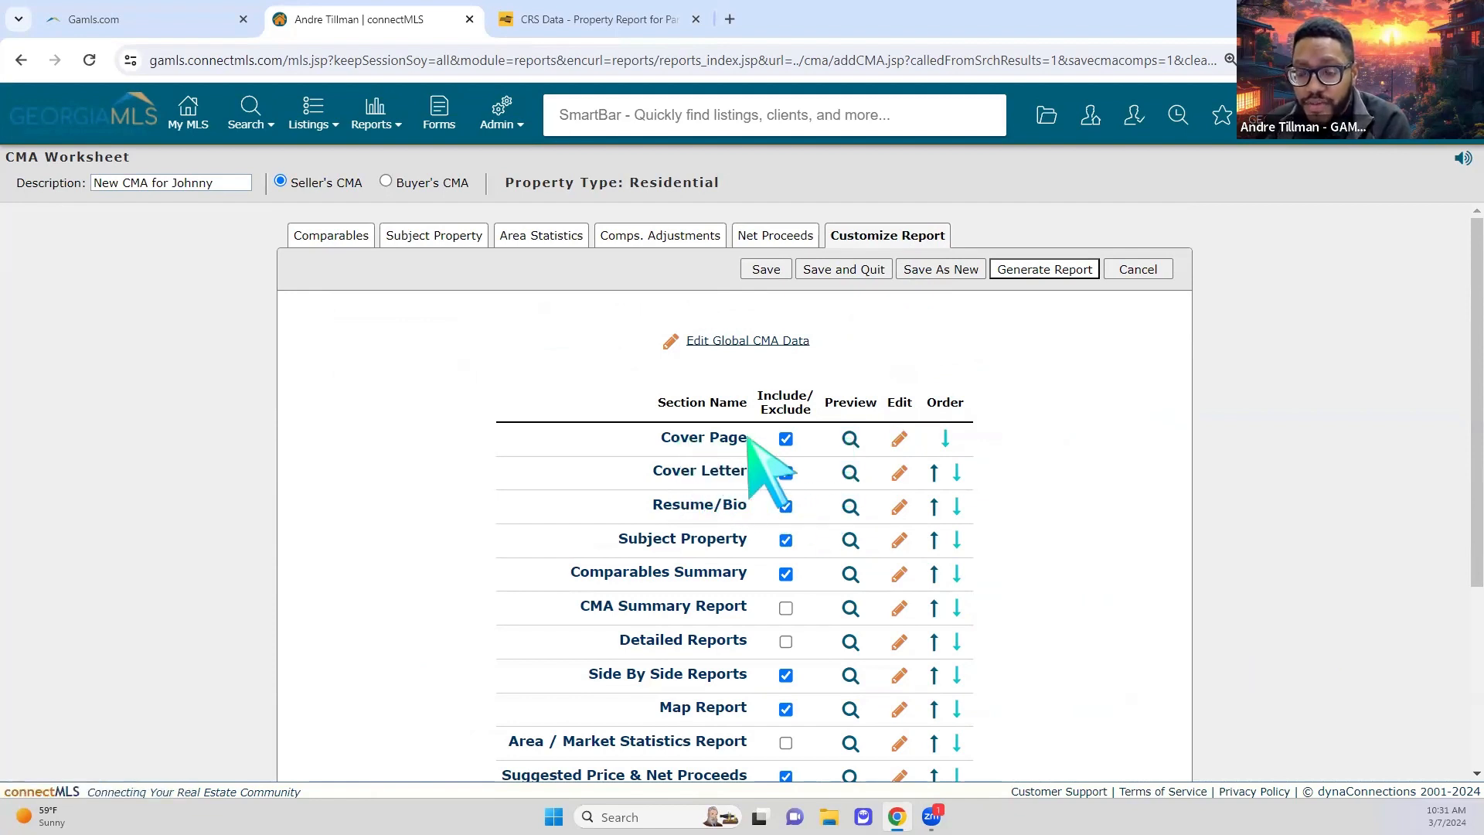
{"action": "left_click", "coordinate": [850, 441]}
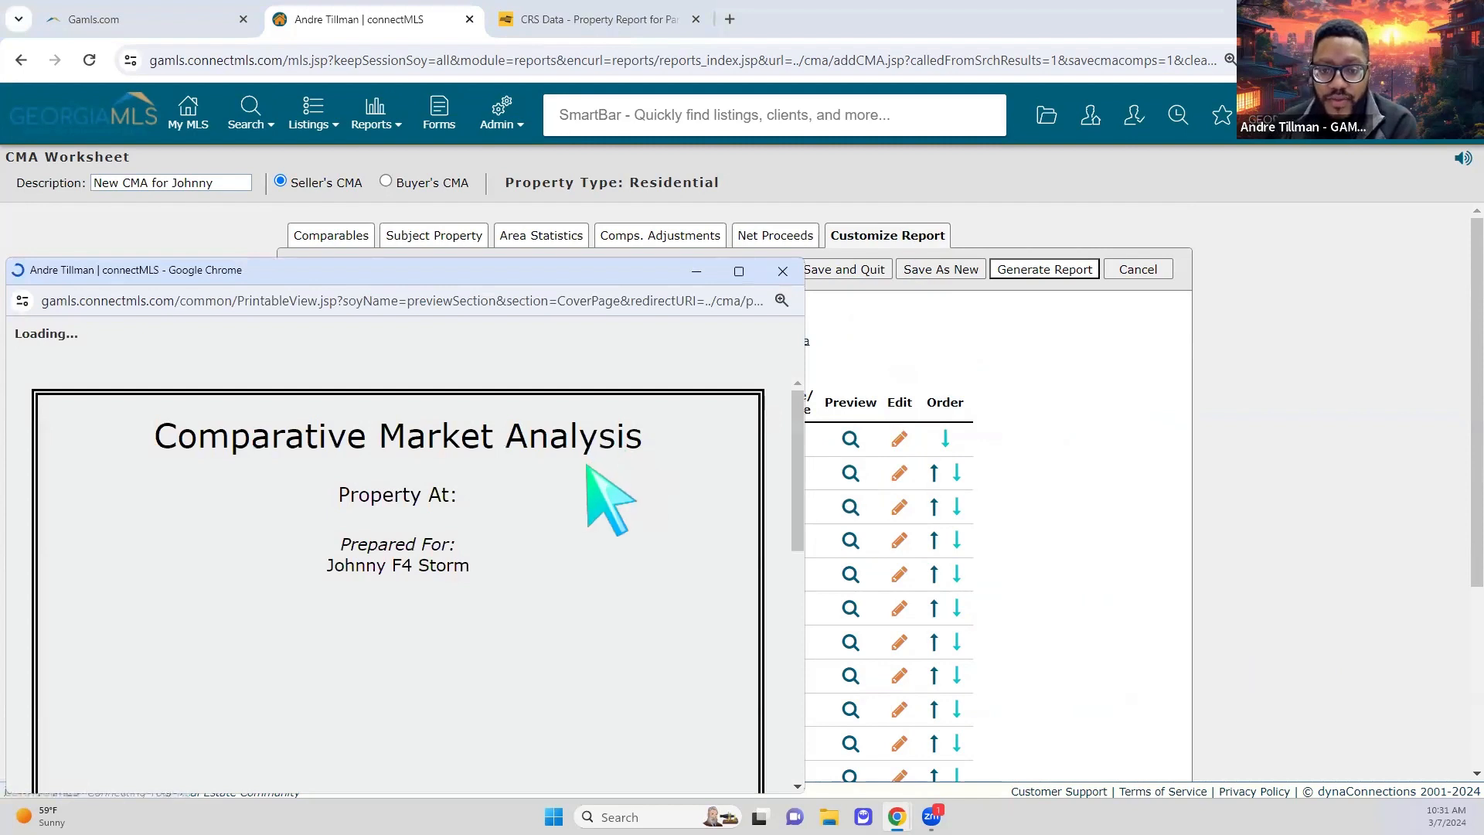
{"action": "scroll", "coordinate": [605, 498], "scroll_direction": "down", "scroll_amount": 5}
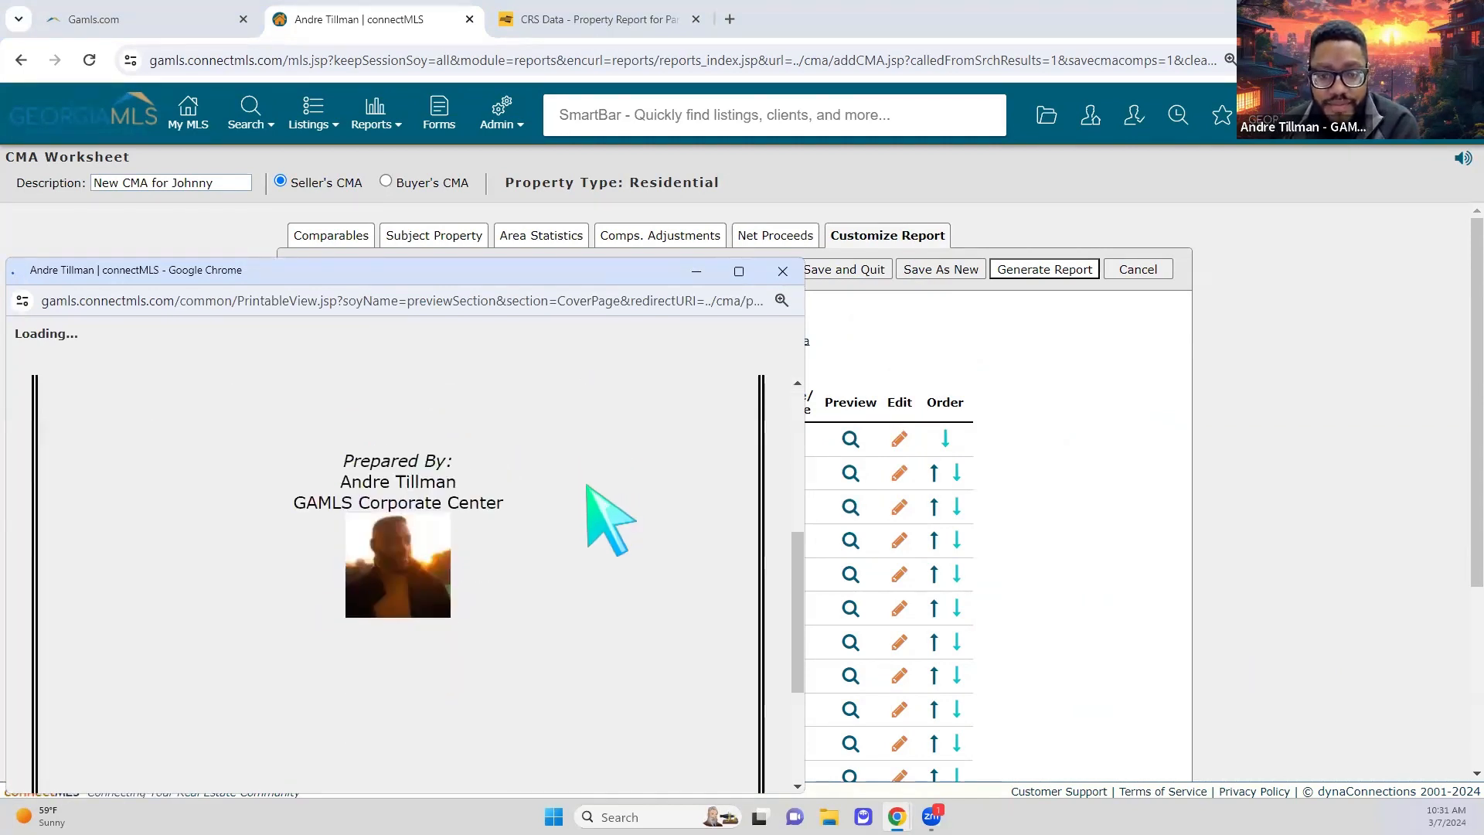
{"action": "scroll", "coordinate": [429, 483], "scroll_direction": "up", "scroll_amount": 3}
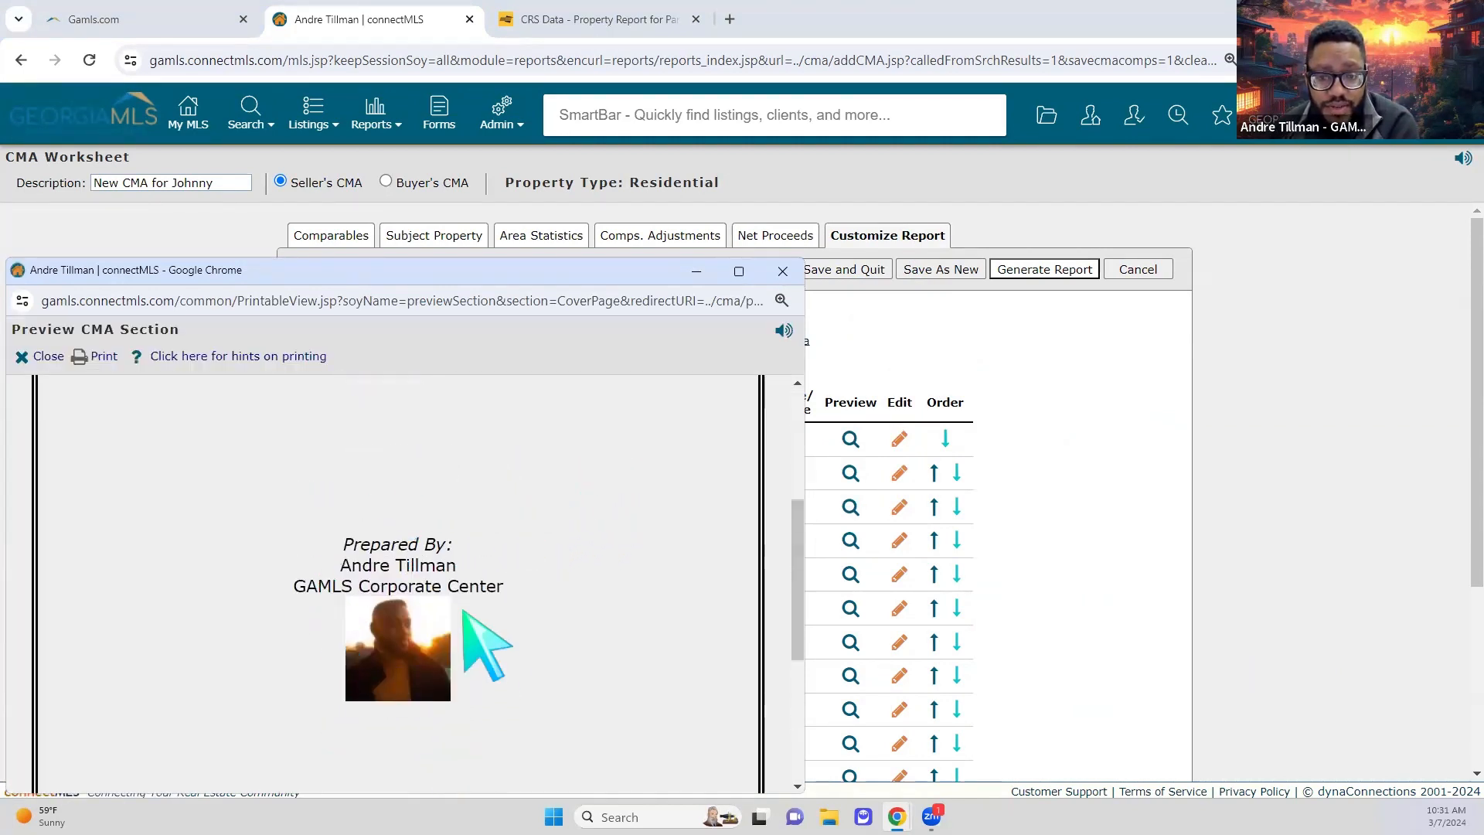
{"action": "scroll", "coordinate": [576, 664], "scroll_direction": "down", "scroll_amount": 3}
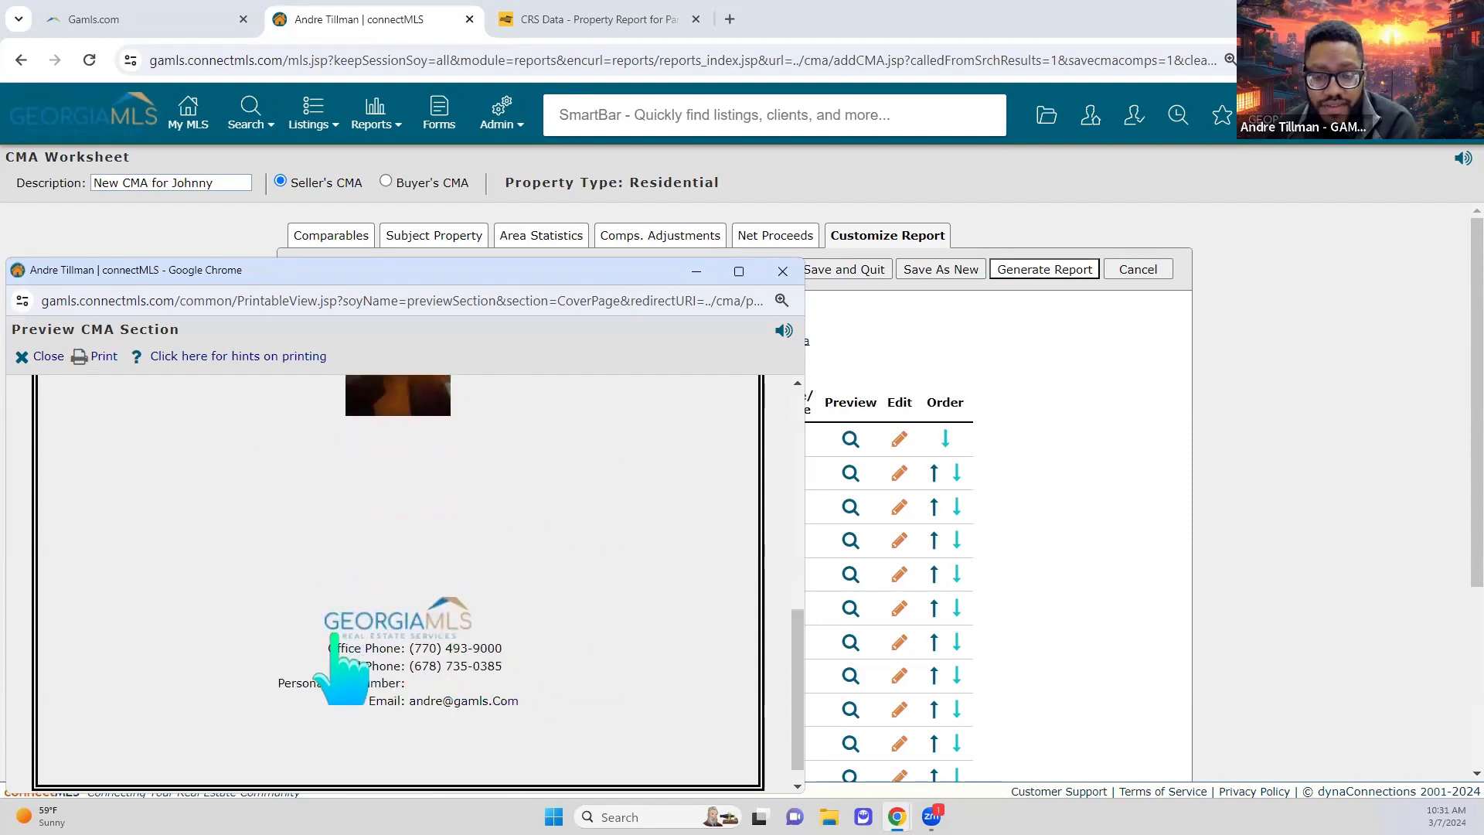
{"action": "scroll", "coordinate": [506, 579], "scroll_direction": "up", "scroll_amount": 1}
{"action": "scroll", "coordinate": [508, 581], "scroll_direction": "up", "scroll_amount": 5}
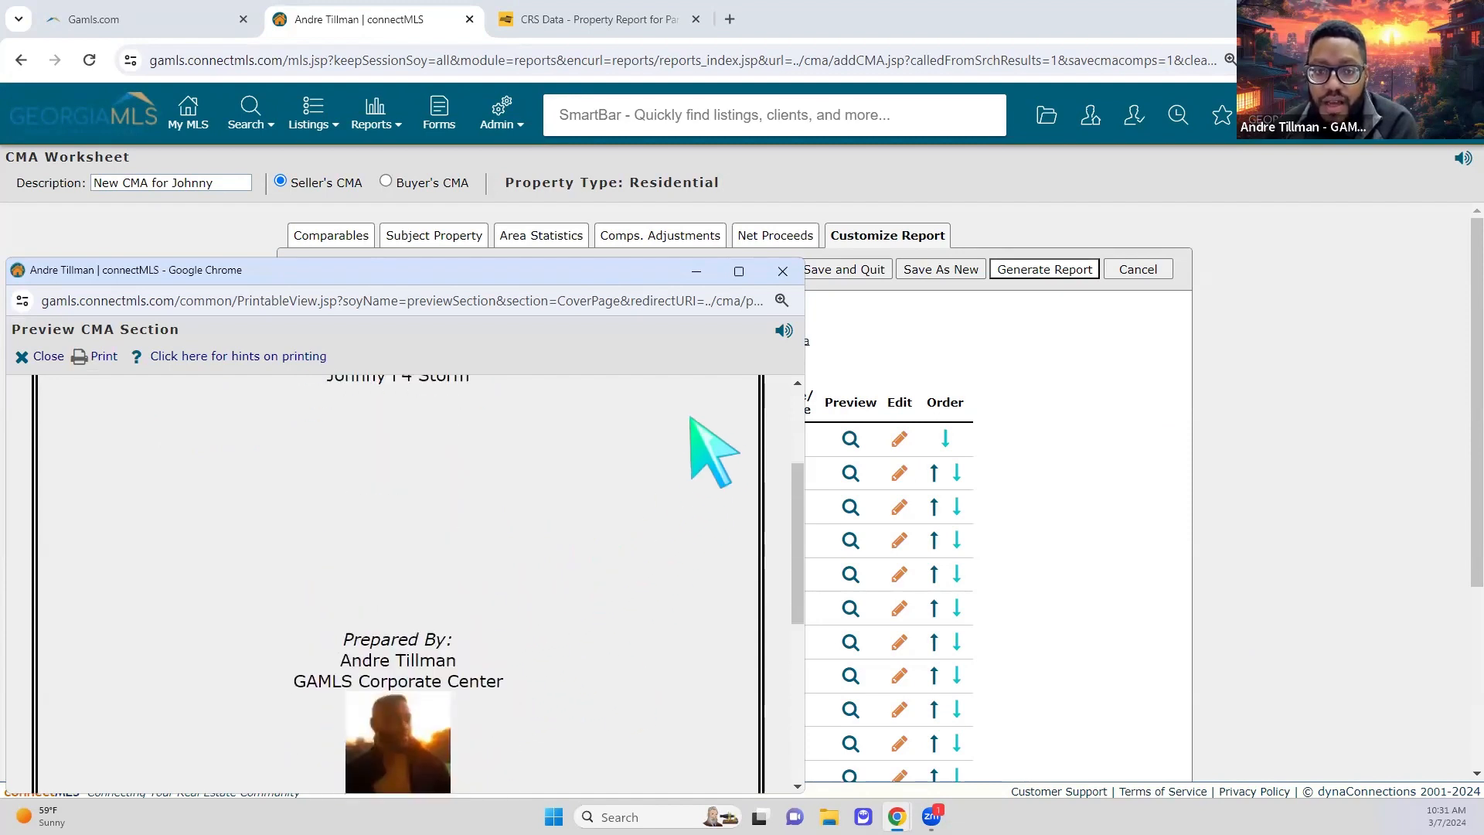
{"action": "scroll", "coordinate": [622, 444], "scroll_direction": "up", "scroll_amount": 2}
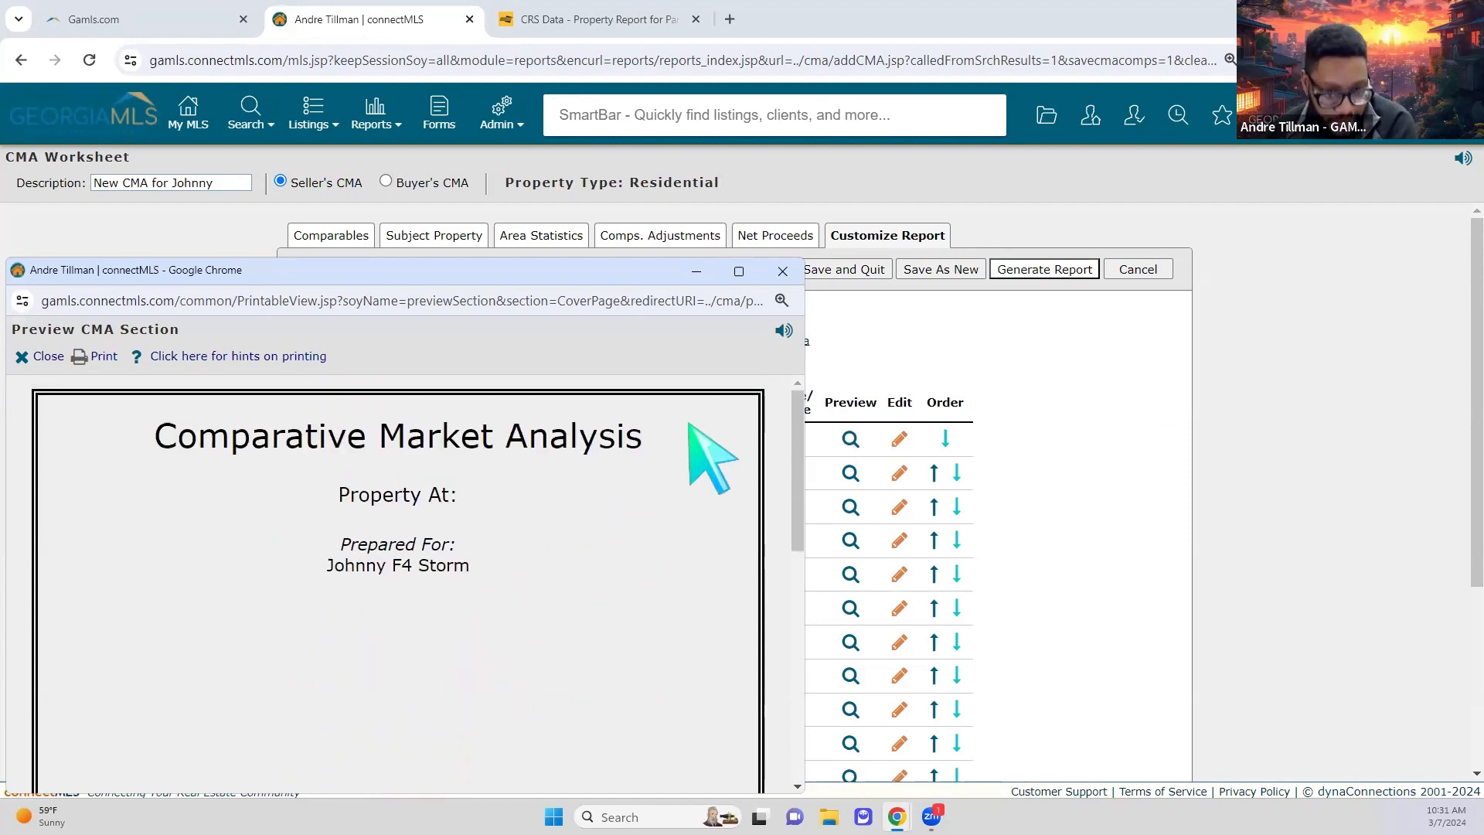
{"action": "left_click", "coordinate": [782, 272]}
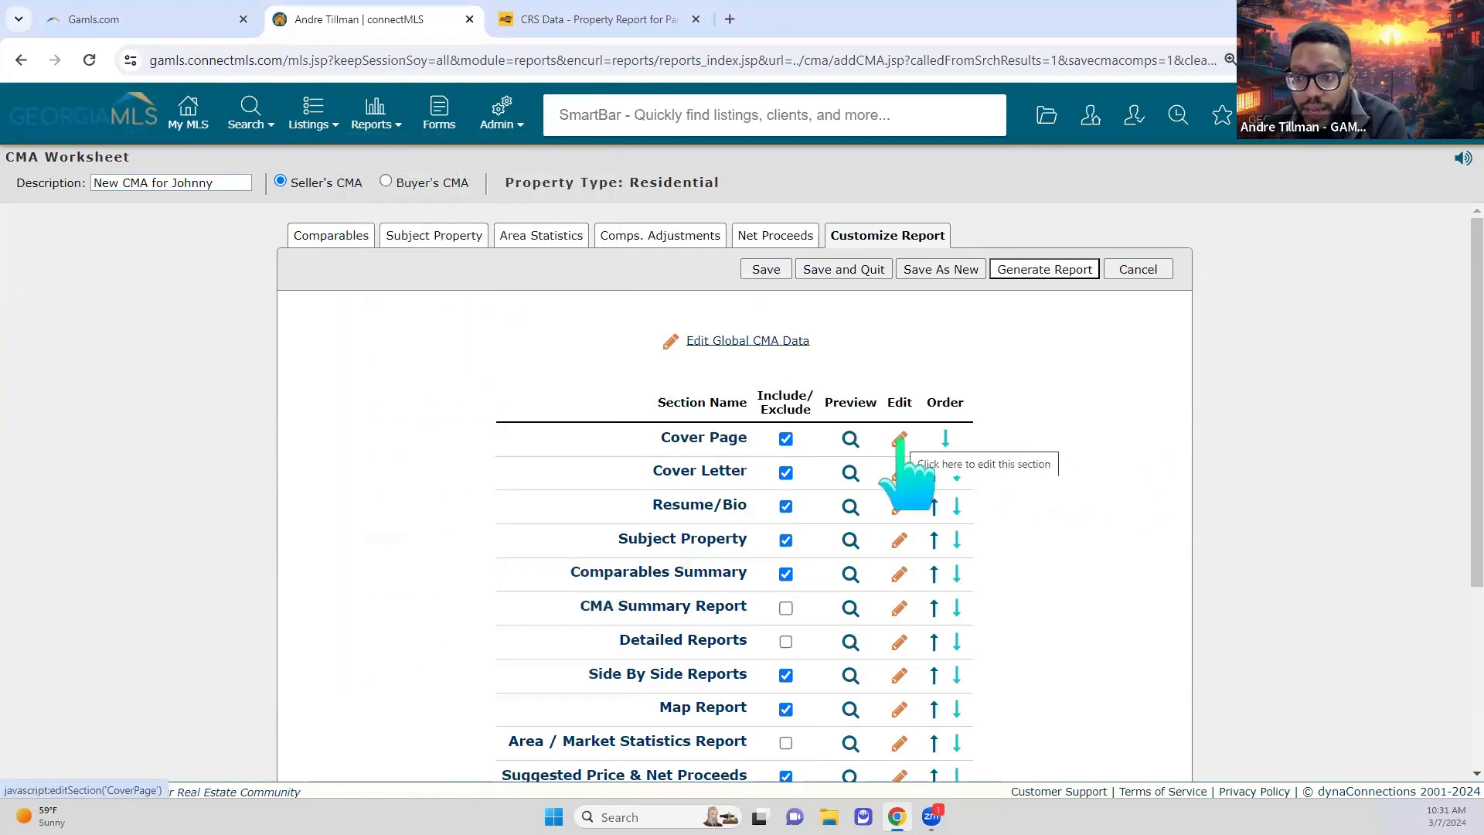
Step: Give the cover page Basic CMA Stationary with a Blue border color
{"action": "left_click", "coordinate": [900, 440]}
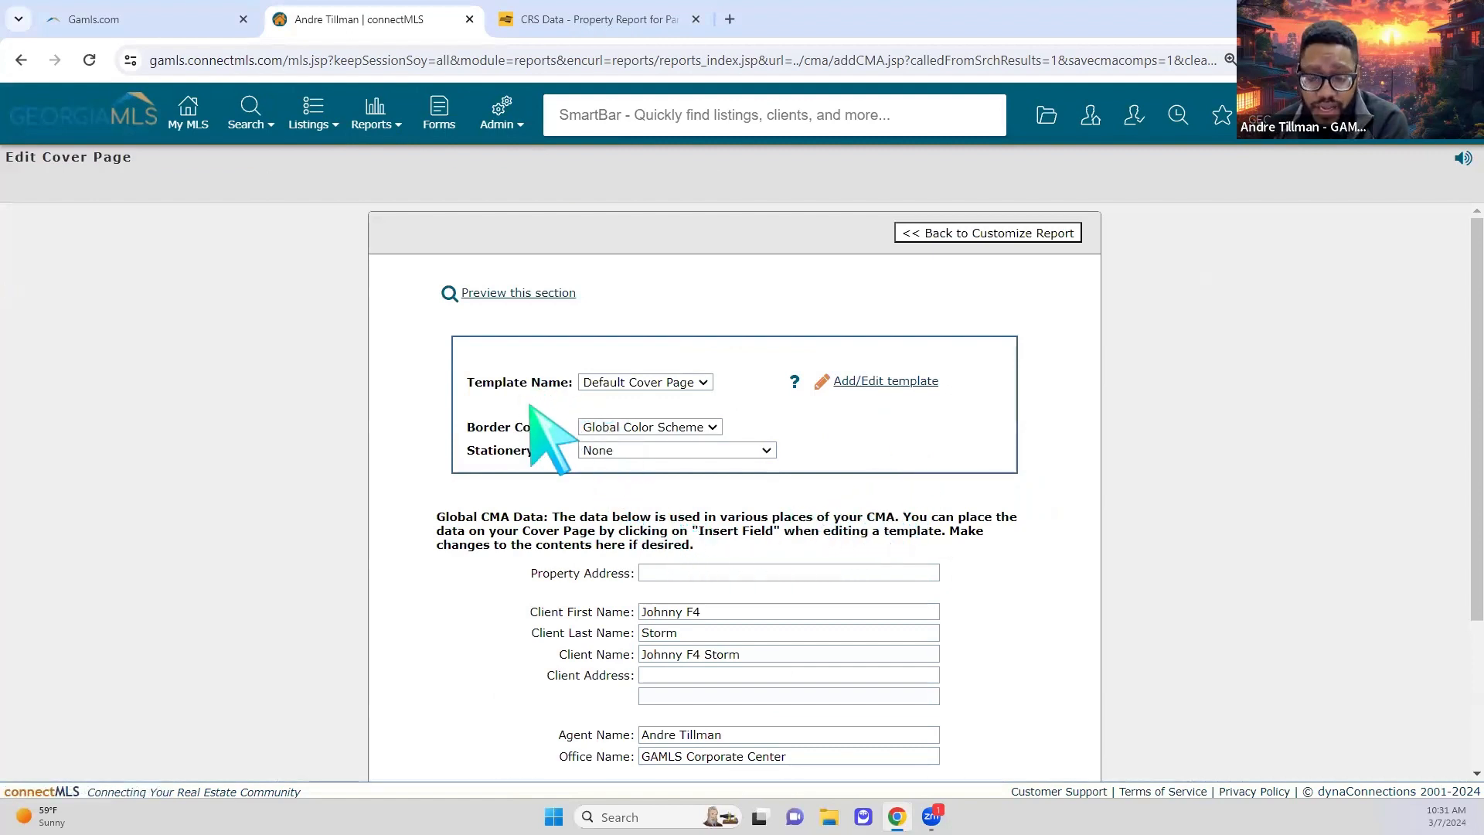
{"action": "left_click", "coordinate": [715, 451]}
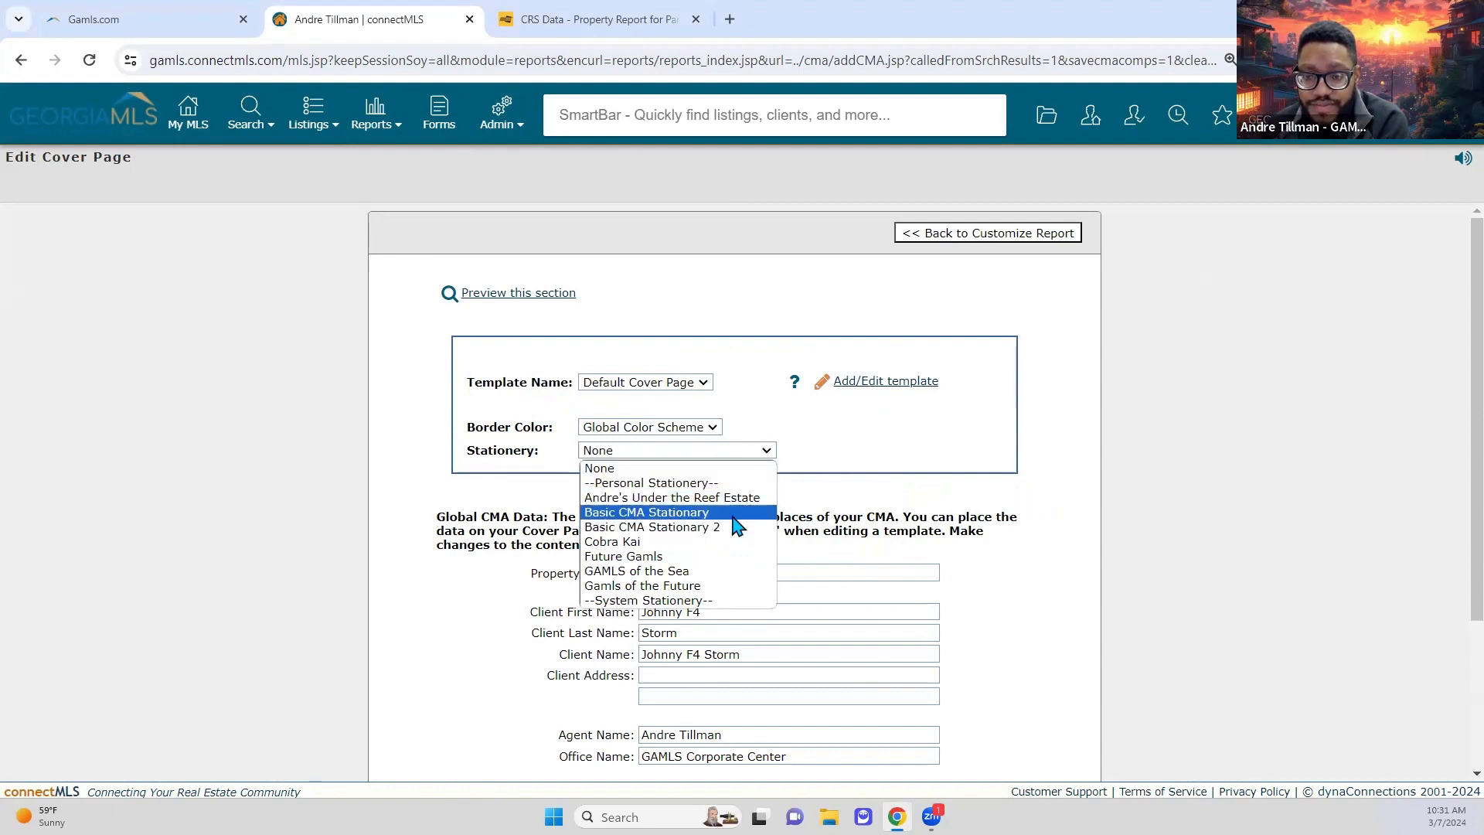
{"action": "left_click", "coordinate": [732, 515]}
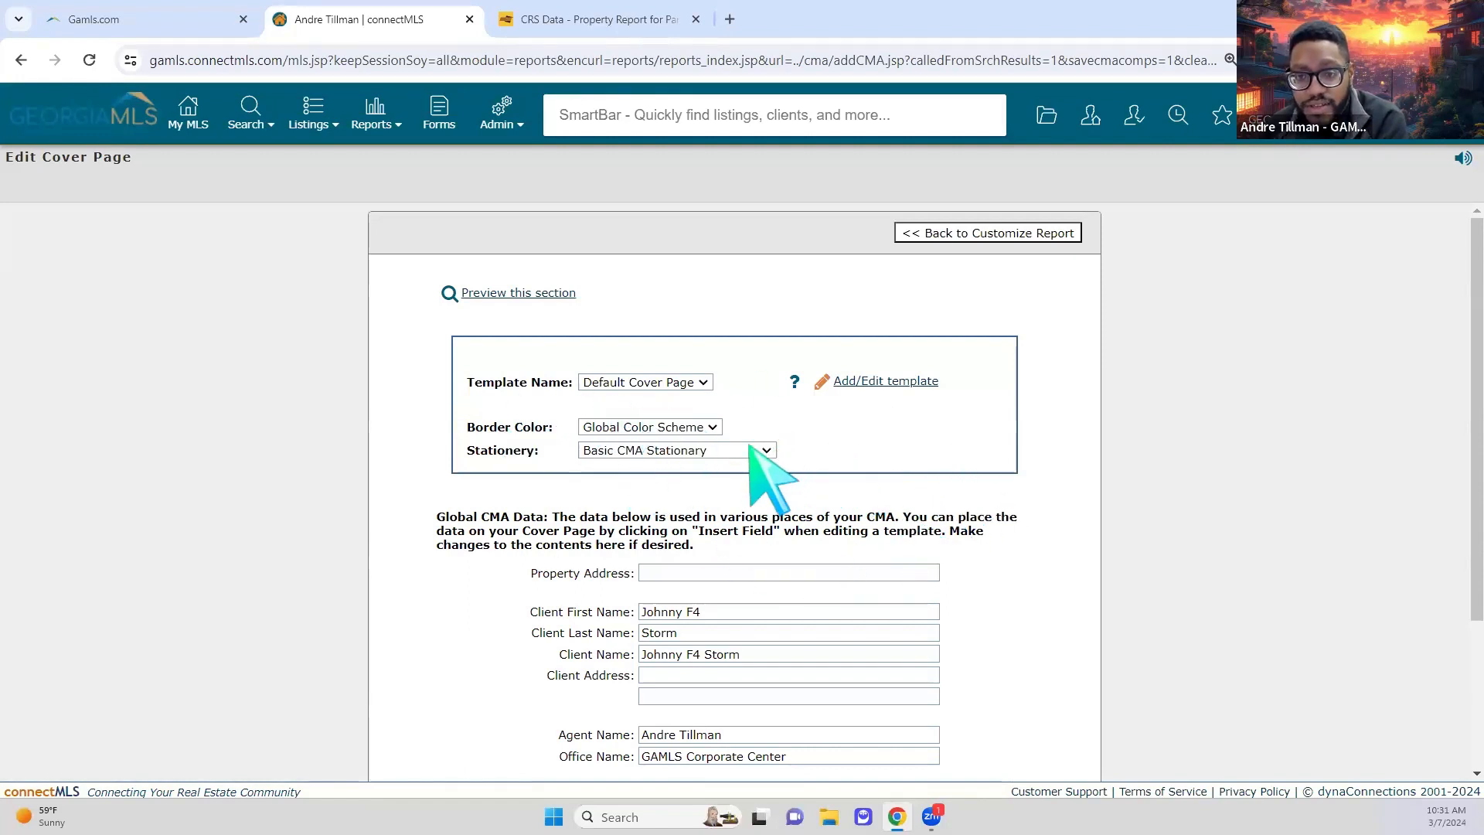
{"action": "left_click", "coordinate": [687, 428]}
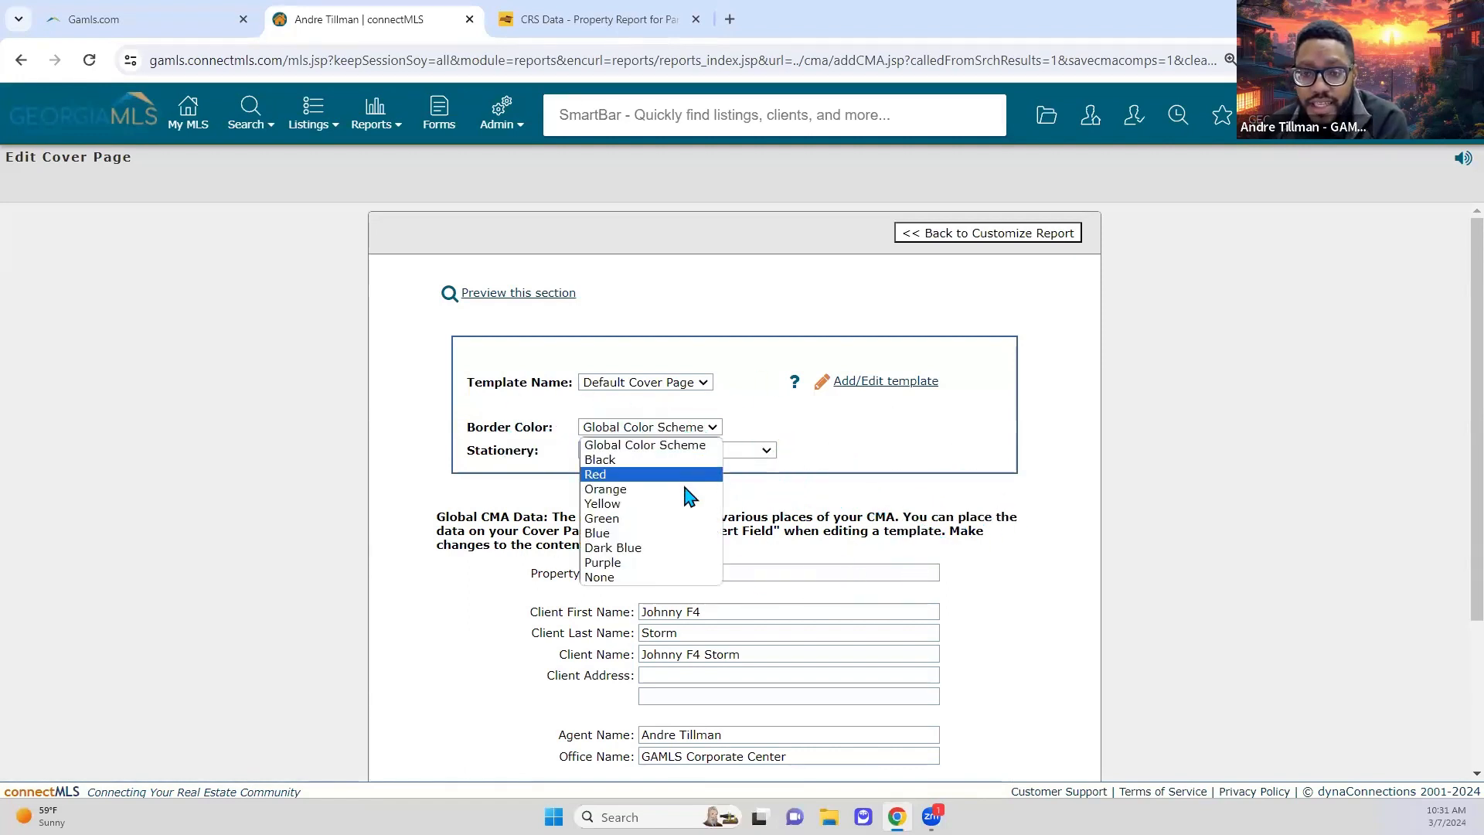
{"action": "left_click", "coordinate": [674, 534]}
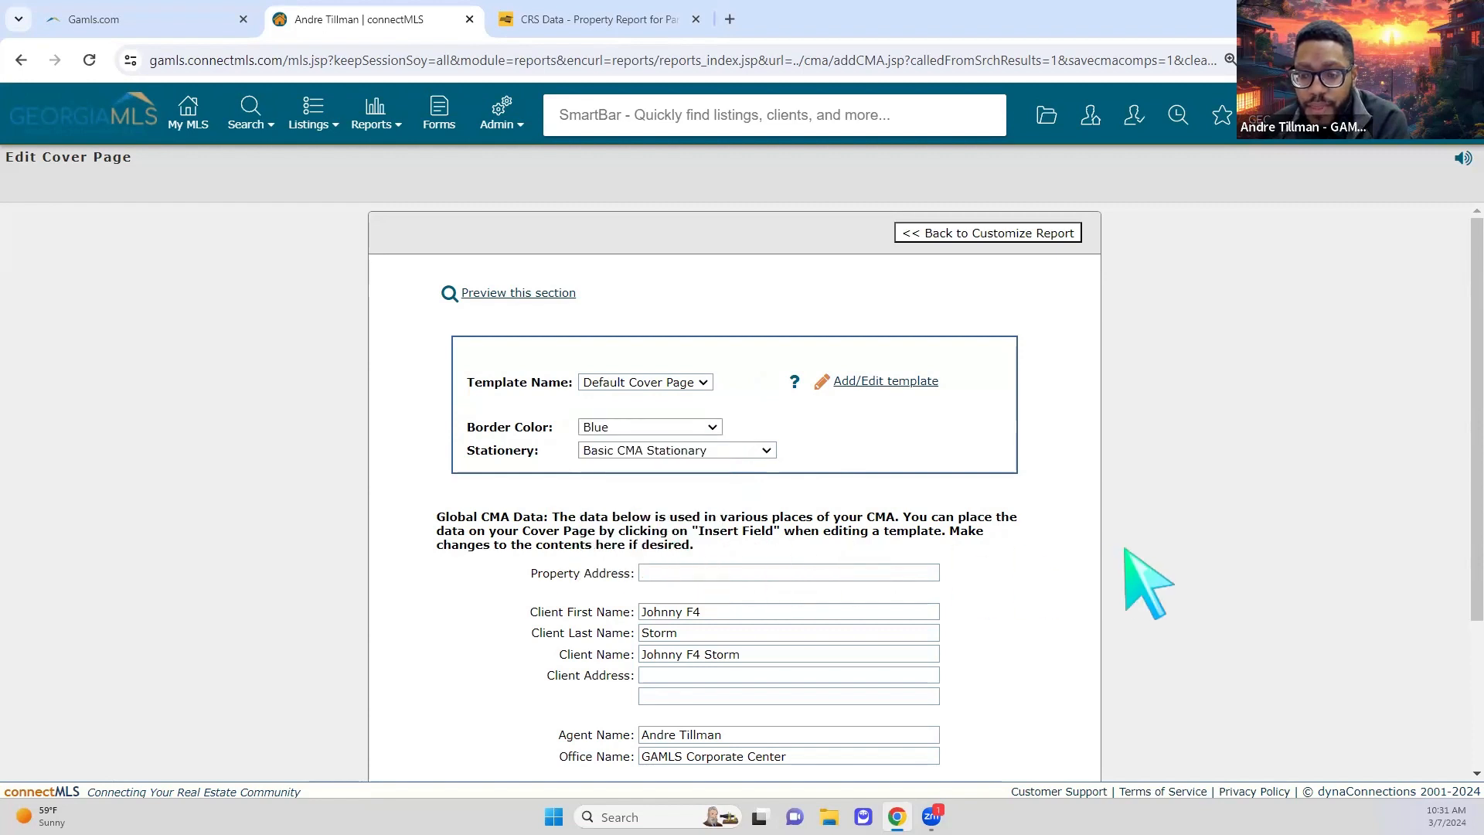
Step: Enter the subject property's street address as the cover page Property Address
{"action": "scroll", "coordinate": [1126, 551], "scroll_direction": "down", "scroll_amount": 1}
{"action": "left_click", "coordinate": [816, 475]}
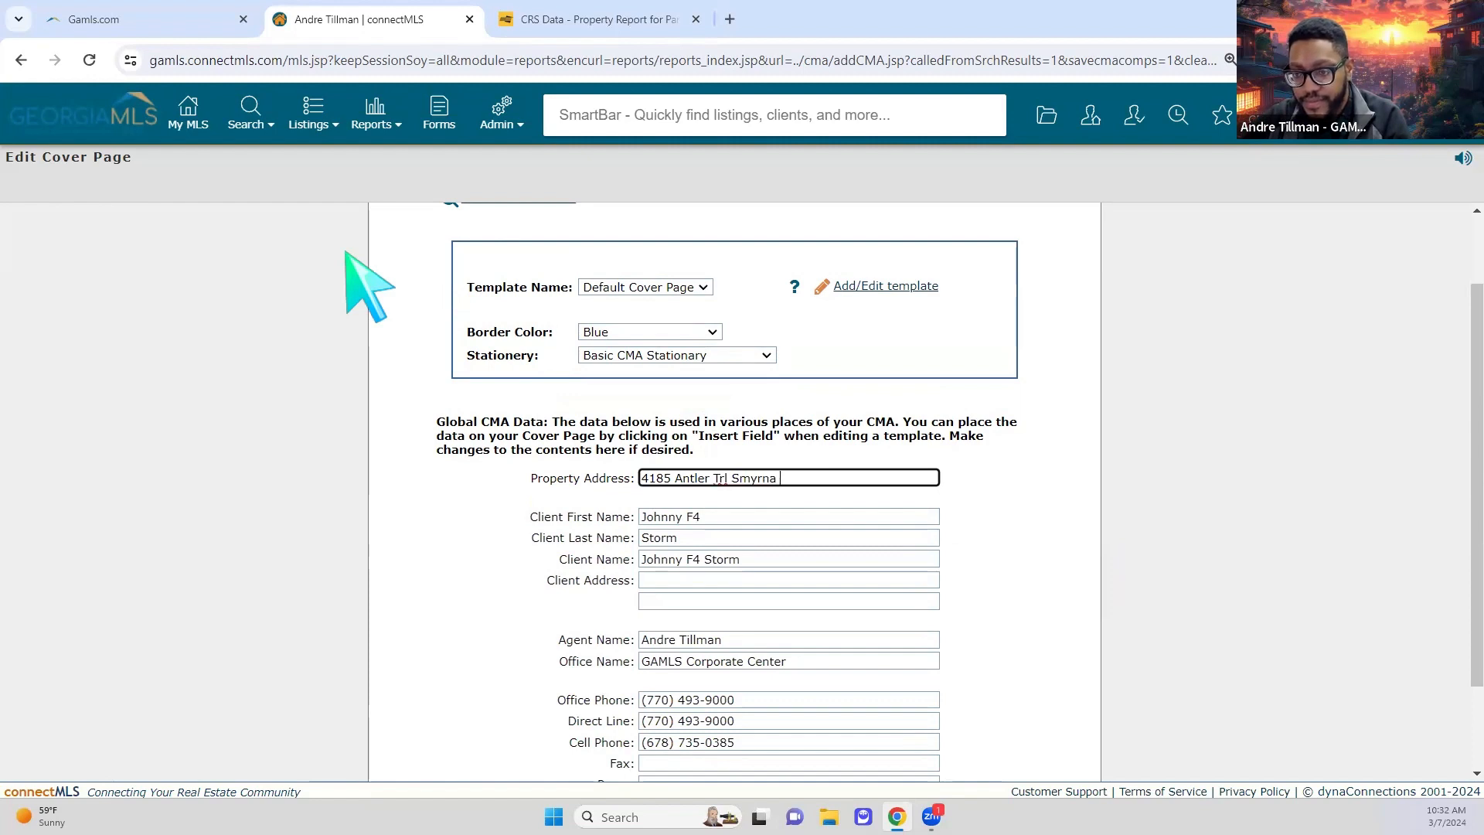
{"action": "left_click", "coordinate": [1110, 532]}
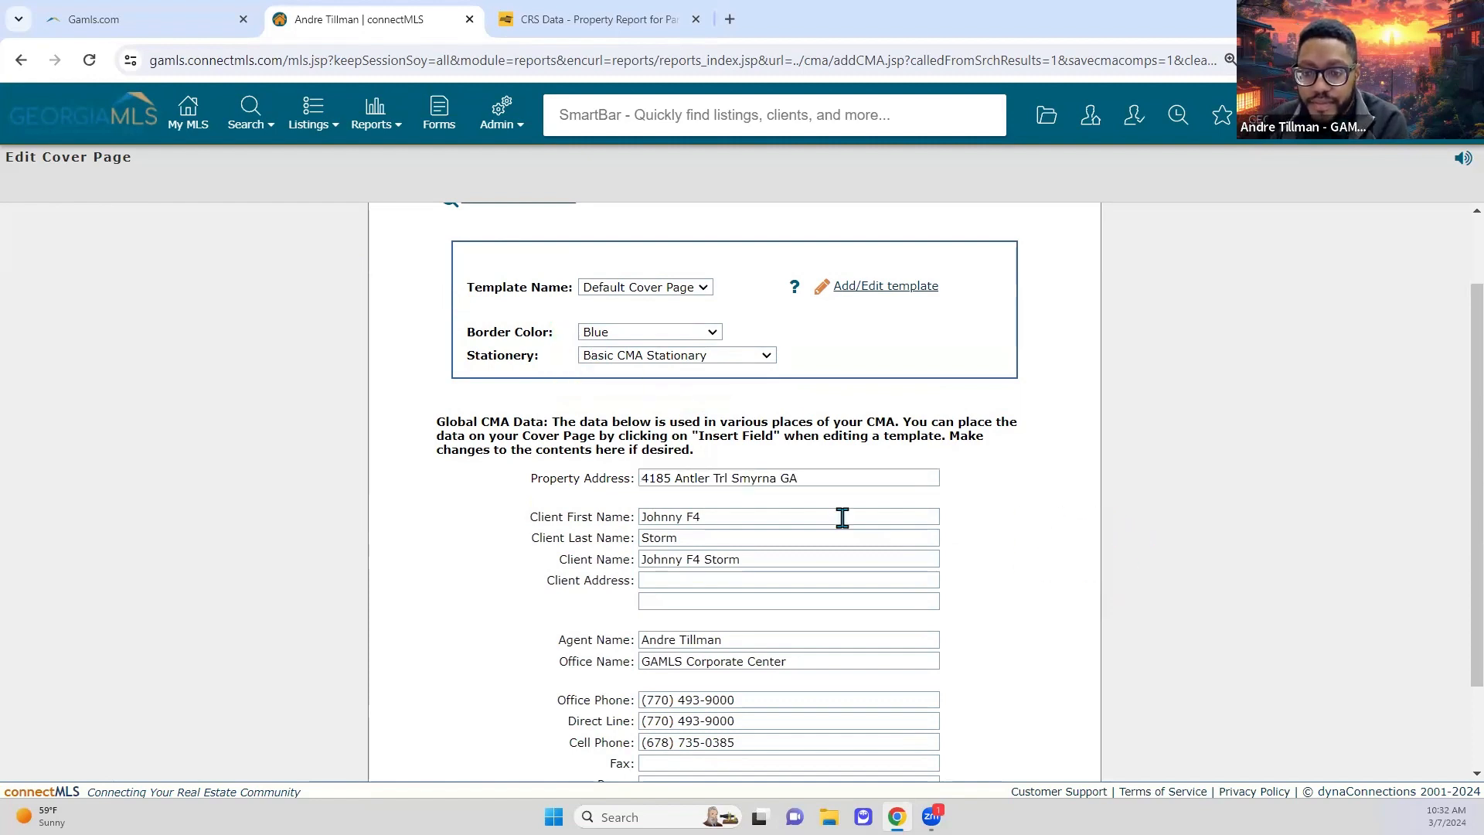
{"action": "scroll", "coordinate": [835, 559], "scroll_direction": "down", "scroll_amount": 2}
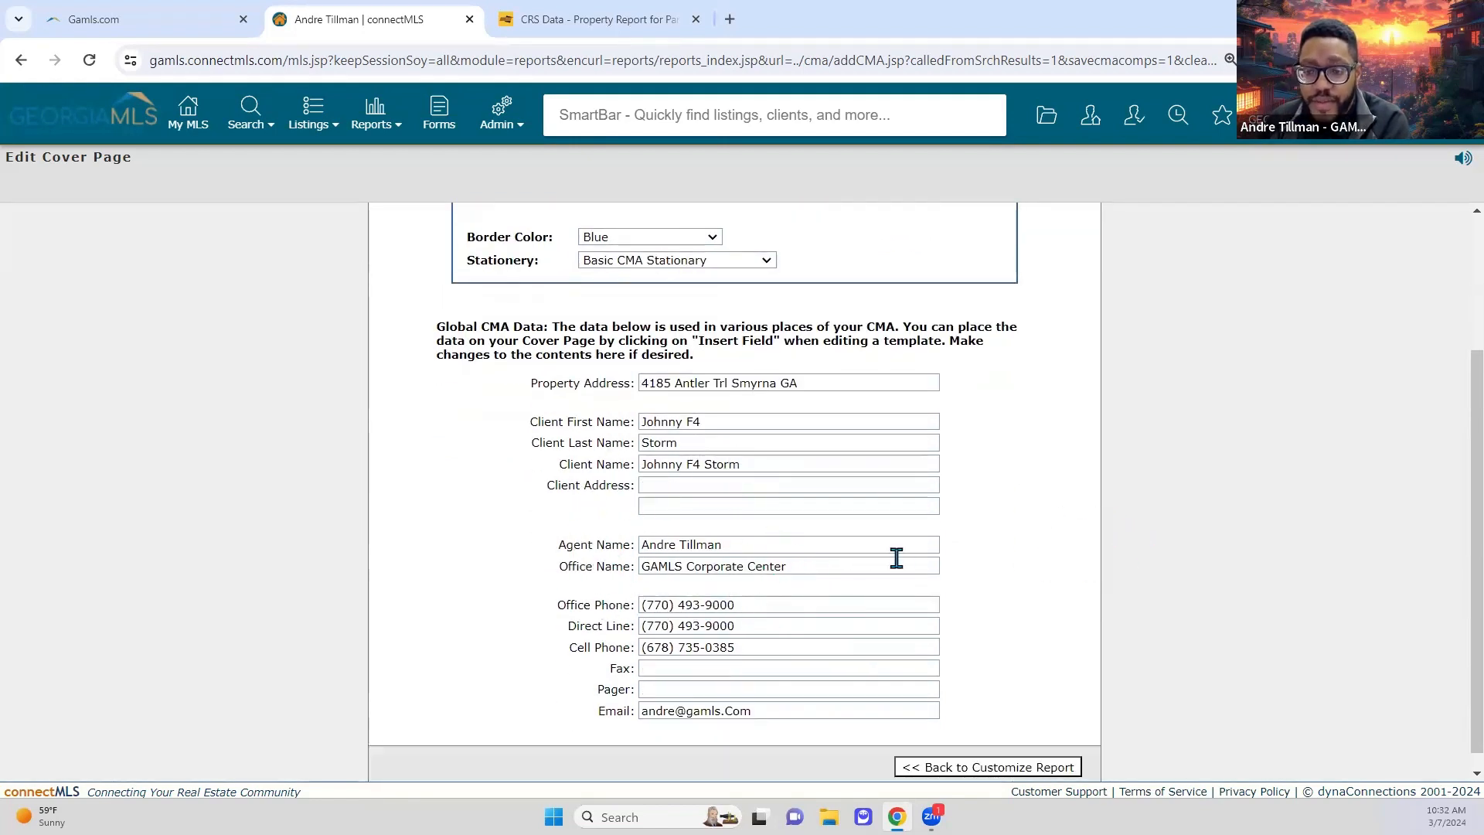
{"action": "scroll", "coordinate": [1013, 535], "scroll_direction": "up", "scroll_amount": 4}
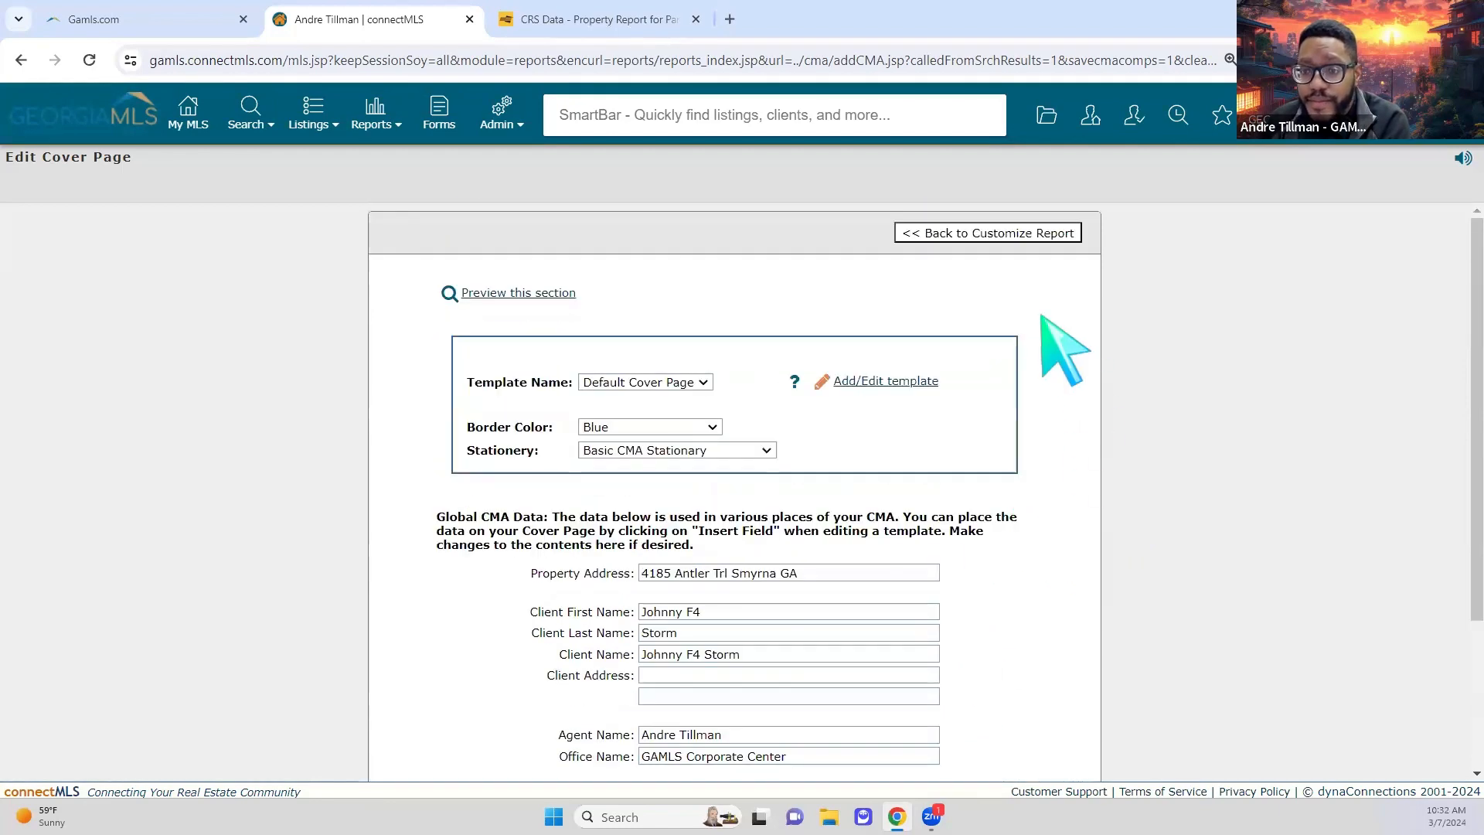
Step: Return to the report sections and preview the Cover Letter
{"action": "left_click", "coordinate": [975, 235]}
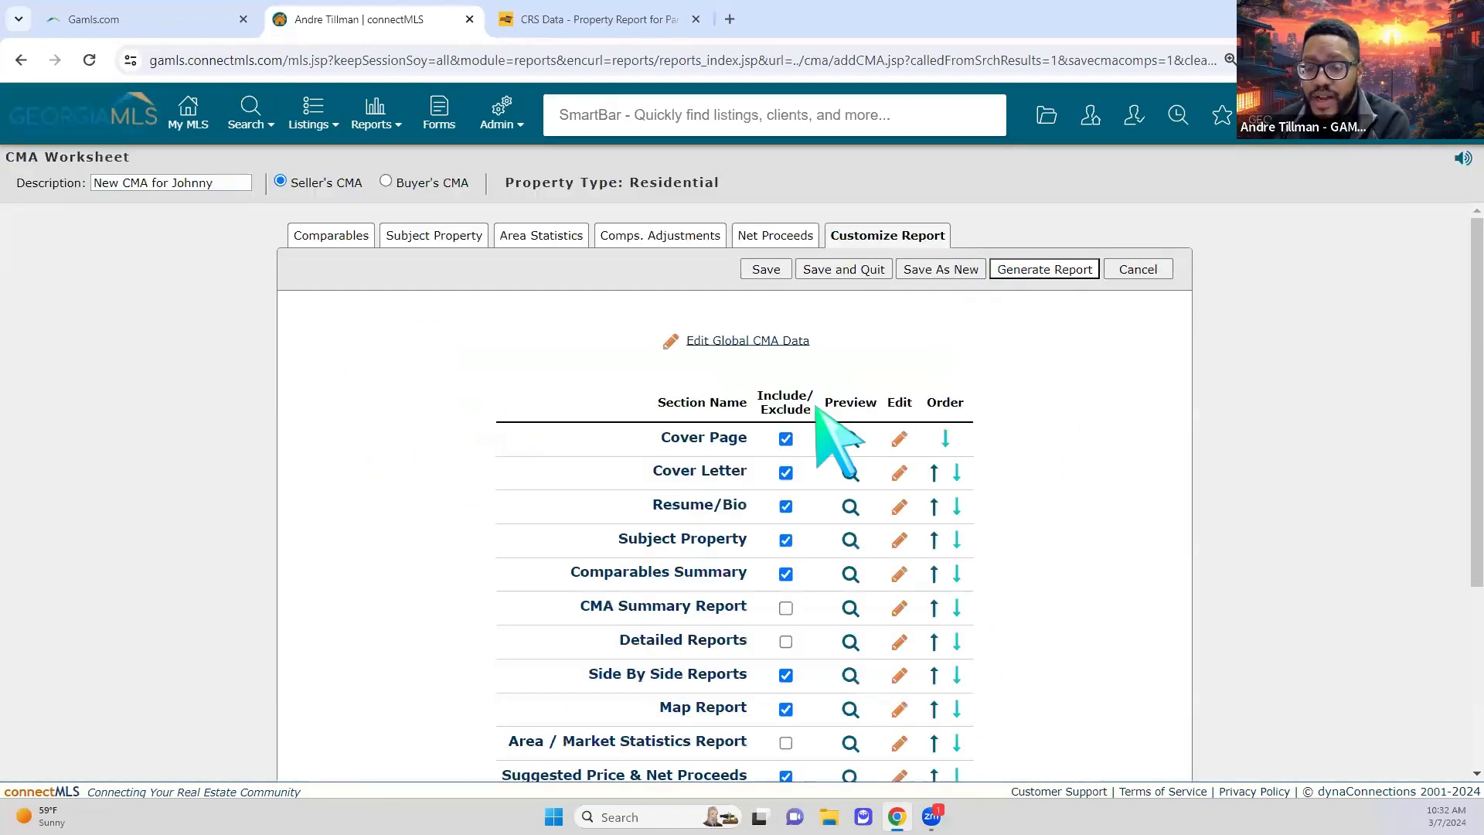
{"action": "left_click", "coordinate": [850, 473]}
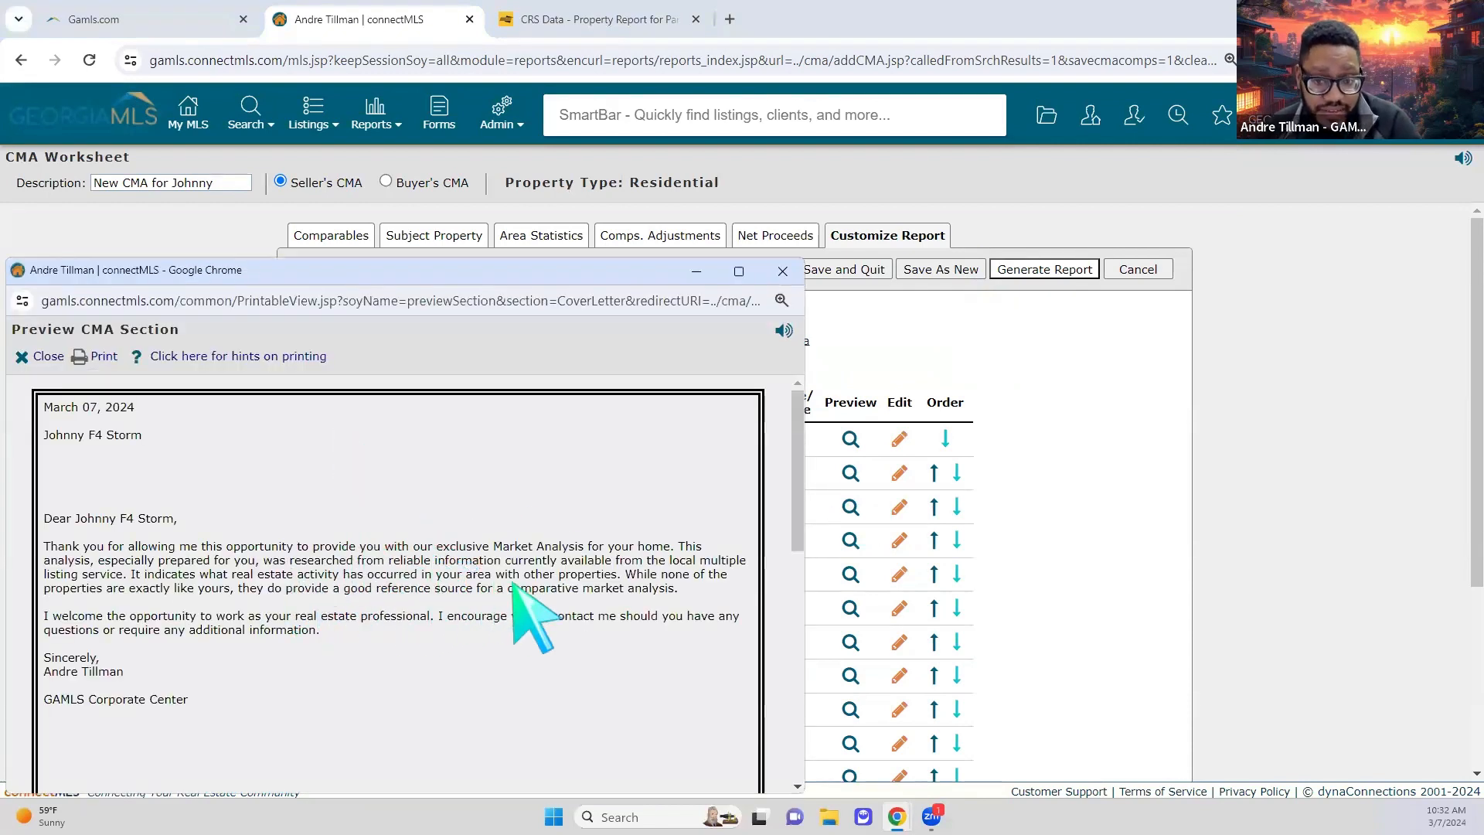
{"action": "left_click", "coordinate": [783, 271]}
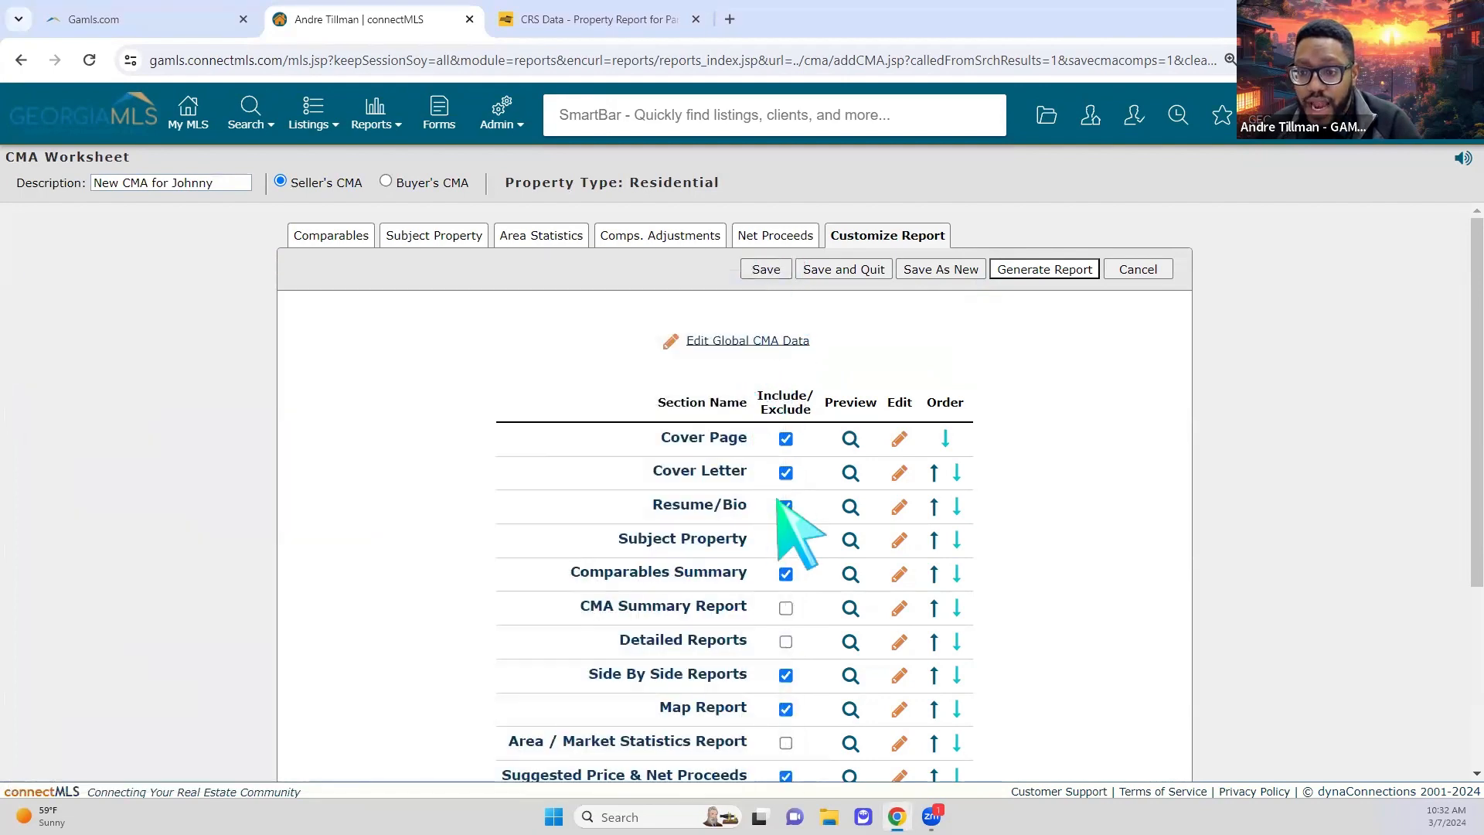
Step: Apply the Future Gamls stationery to the cover letter and return to the section list
{"action": "left_click", "coordinate": [899, 474]}
{"action": "left_click", "coordinate": [713, 450]}
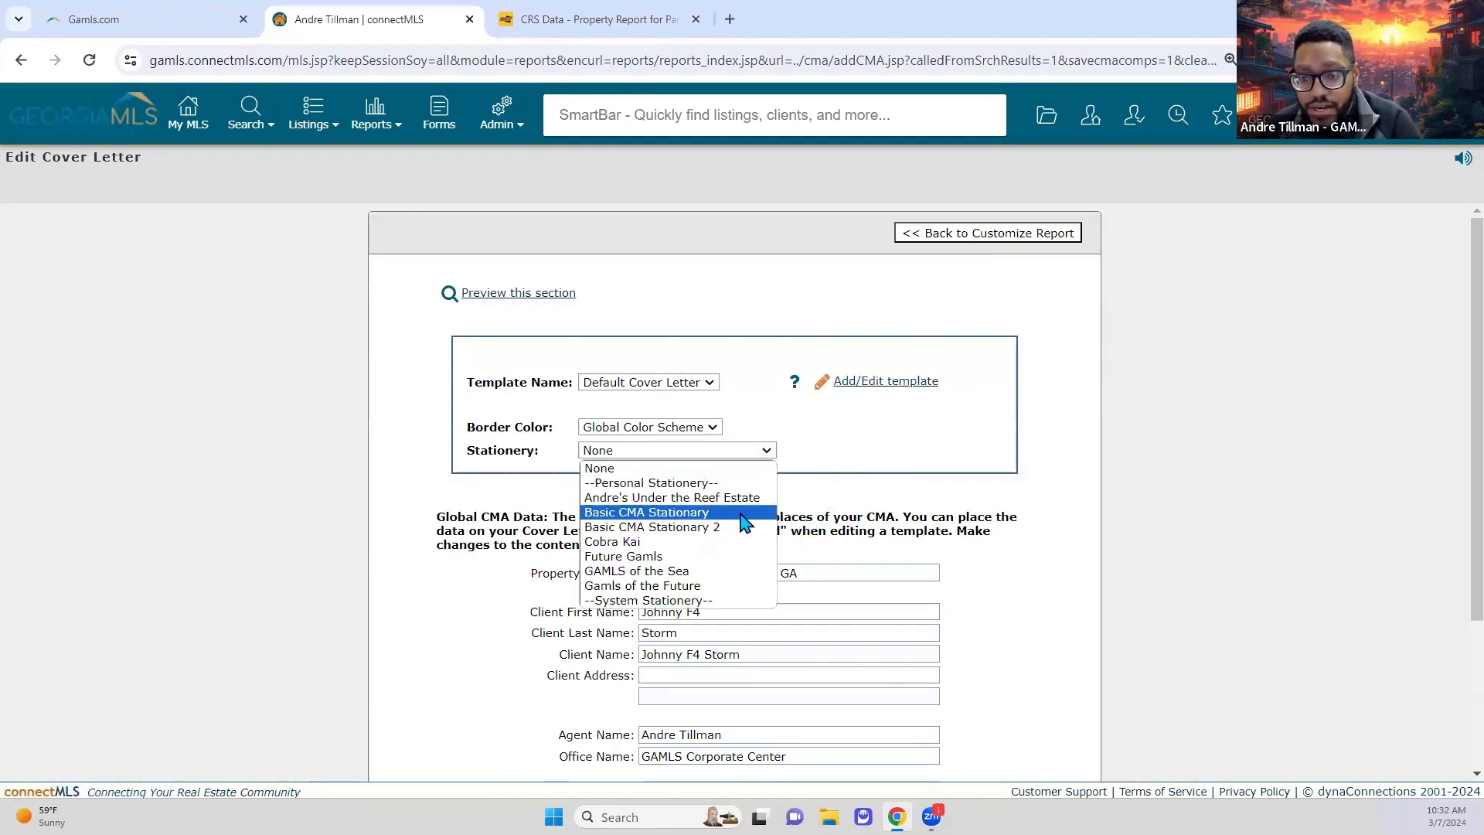
{"action": "left_click", "coordinate": [742, 556]}
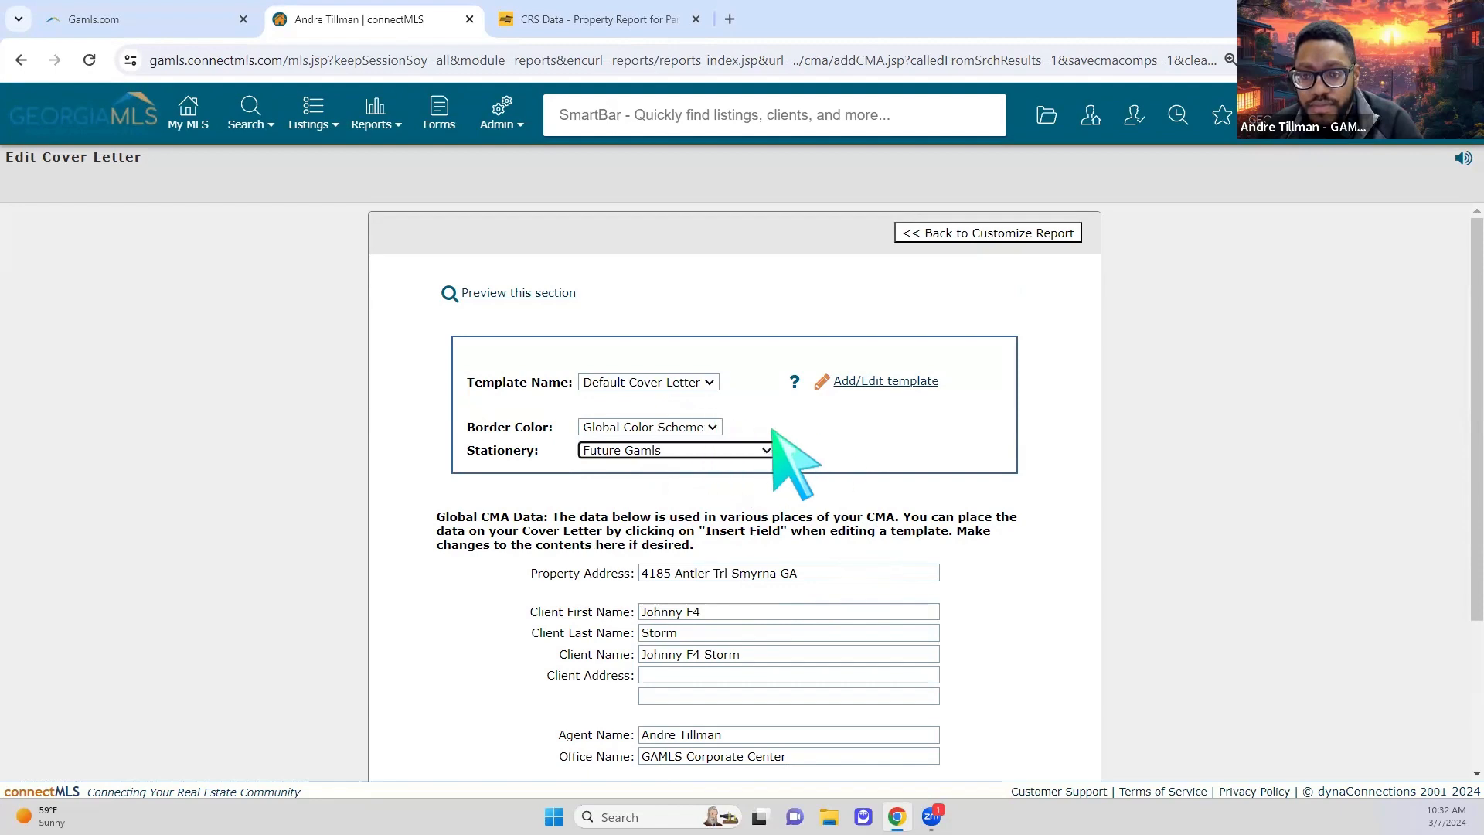
{"action": "left_click", "coordinate": [828, 439]}
{"action": "scroll", "coordinate": [901, 480], "scroll_direction": "down", "scroll_amount": 2}
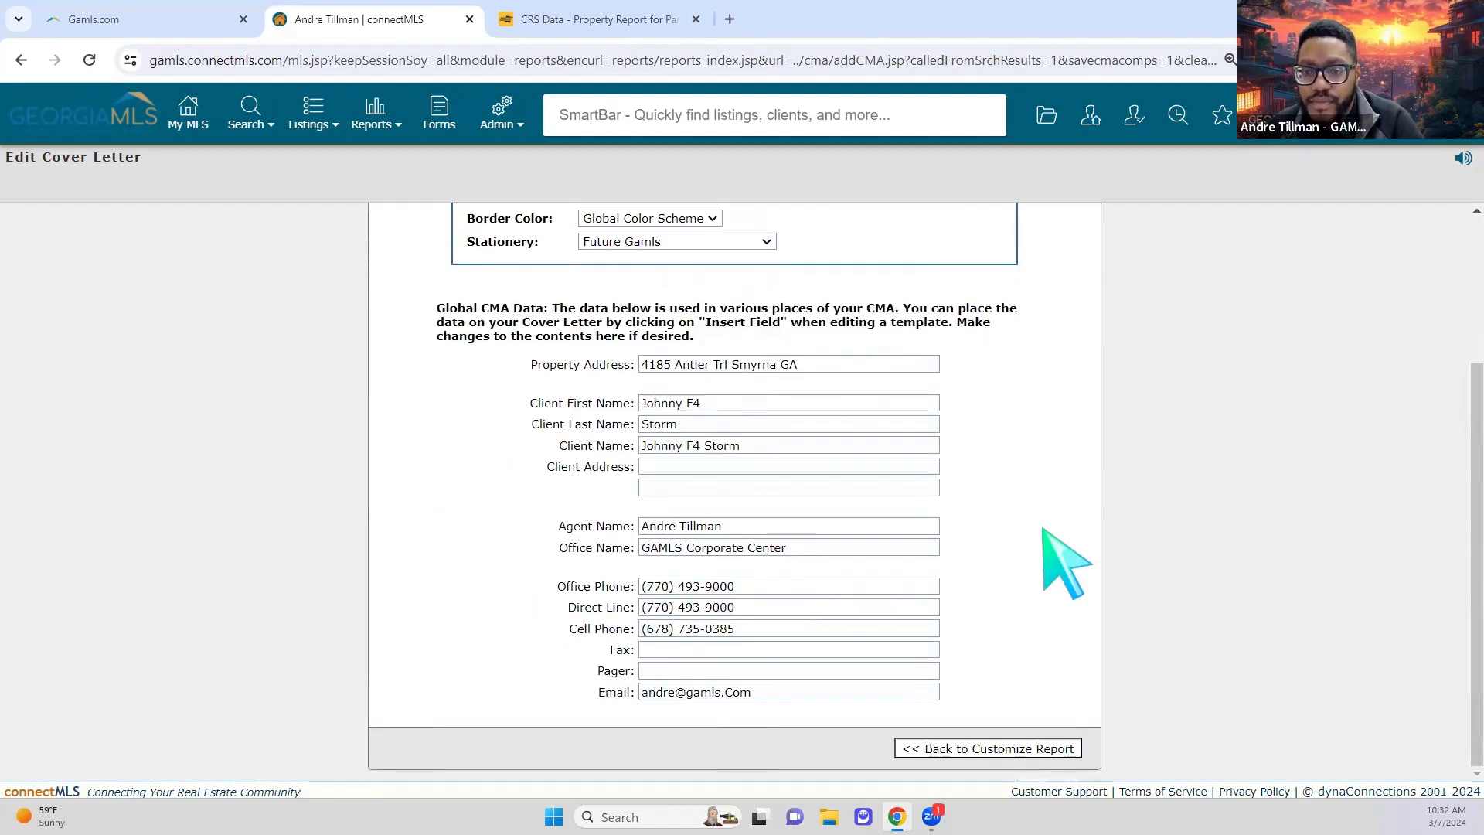
{"action": "scroll", "coordinate": [1054, 556], "scroll_direction": "up", "scroll_amount": 2}
{"action": "left_click", "coordinate": [1018, 233]}
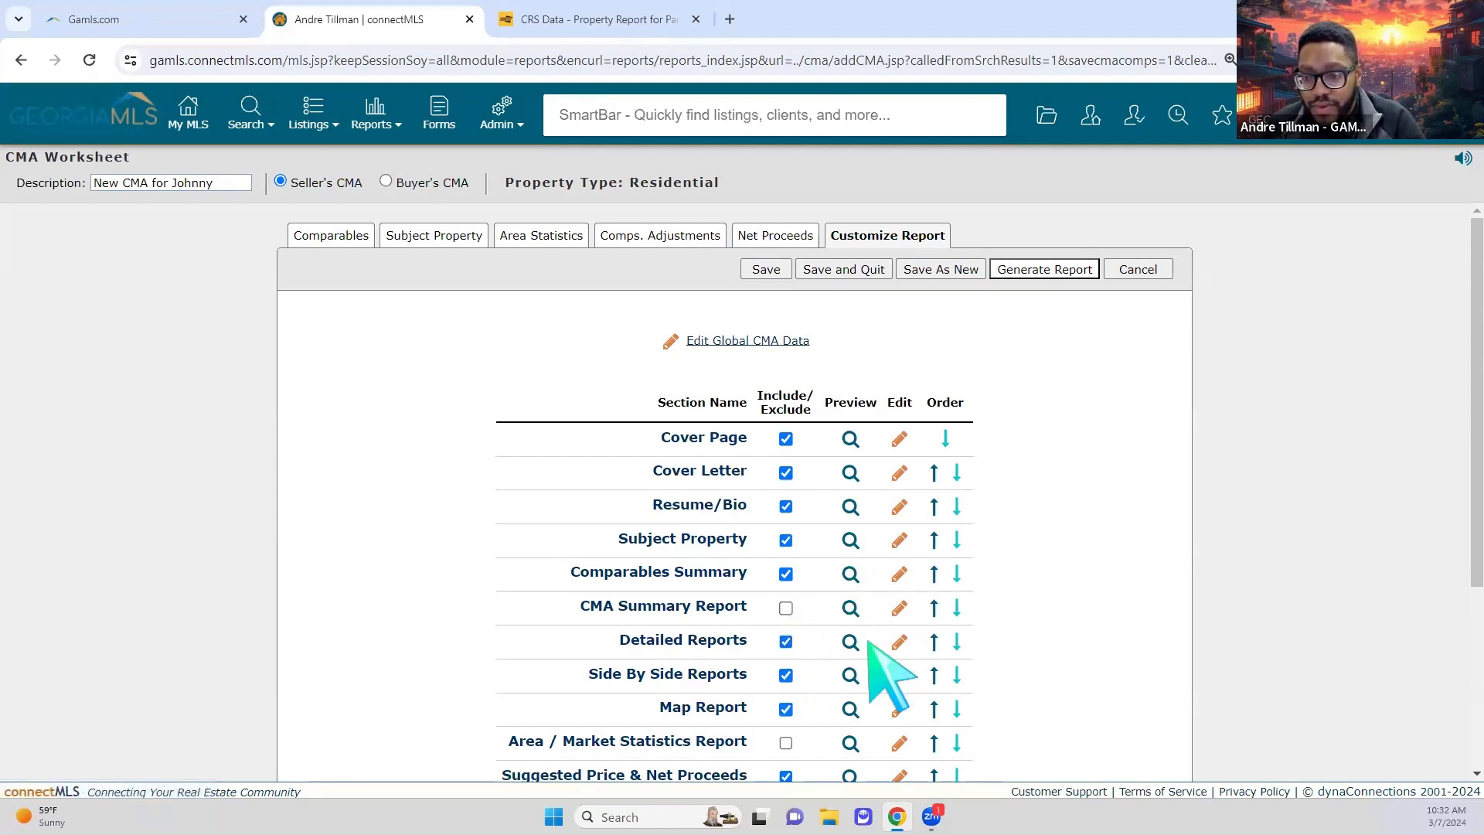
Step: Preview Detailed Reports, then exclude it and include the Area / Market Statistics Report
{"action": "left_click", "coordinate": [850, 675]}
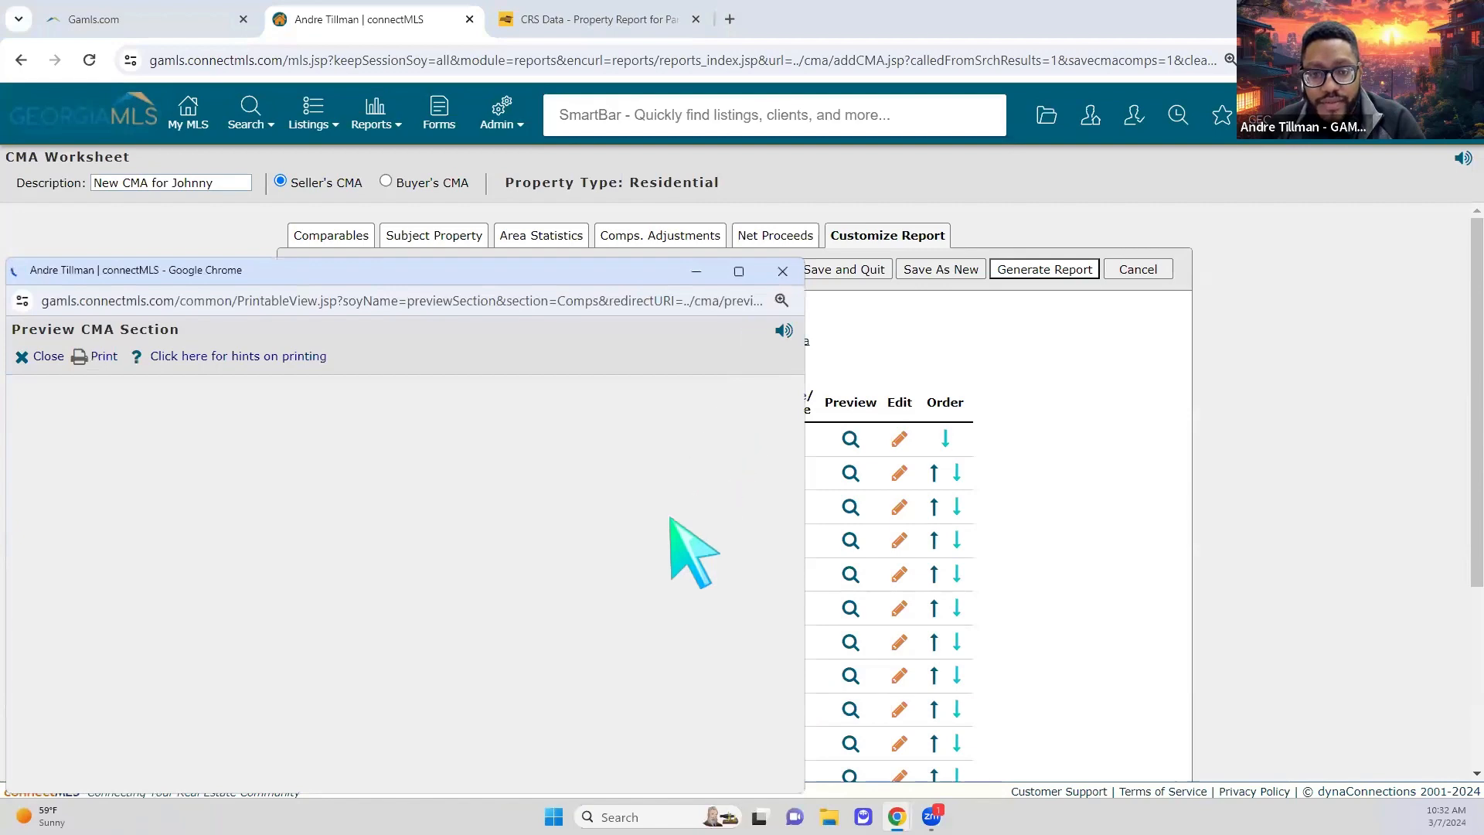
{"action": "scroll", "coordinate": [711, 572], "scroll_direction": "down", "scroll_amount": 15}
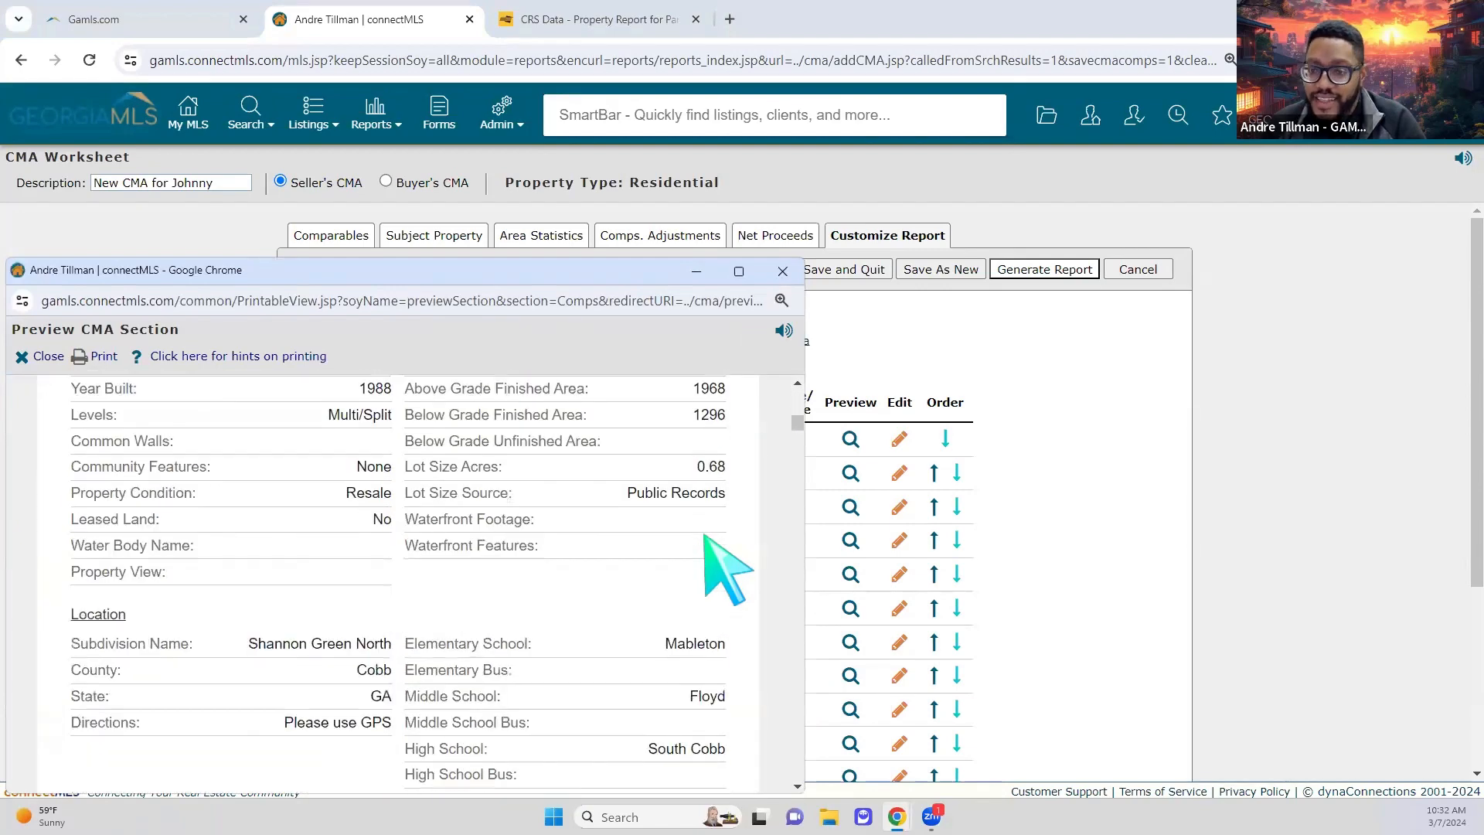
{"action": "left_click", "coordinate": [782, 271]}
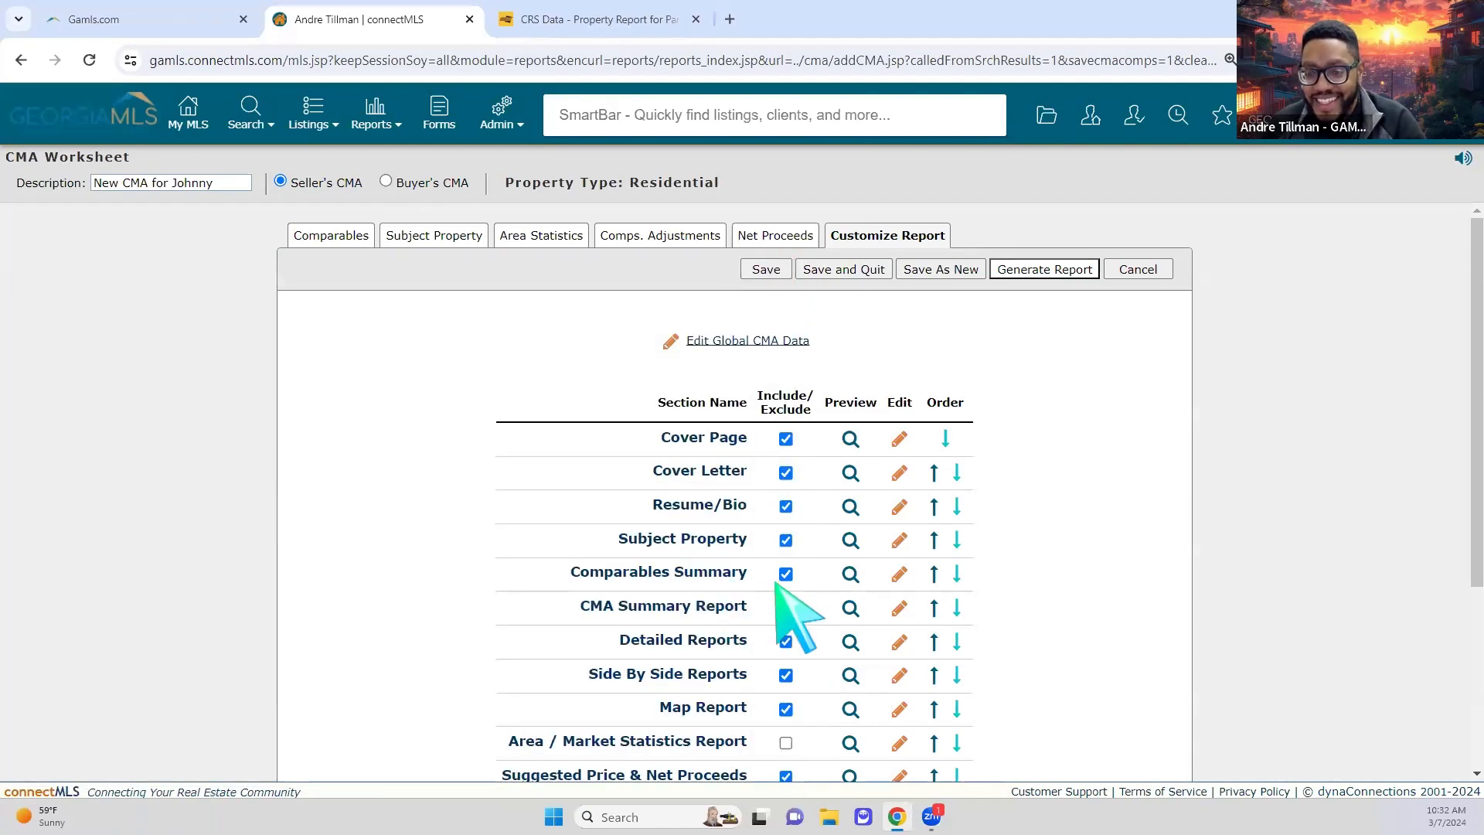
{"action": "left_click", "coordinate": [785, 643]}
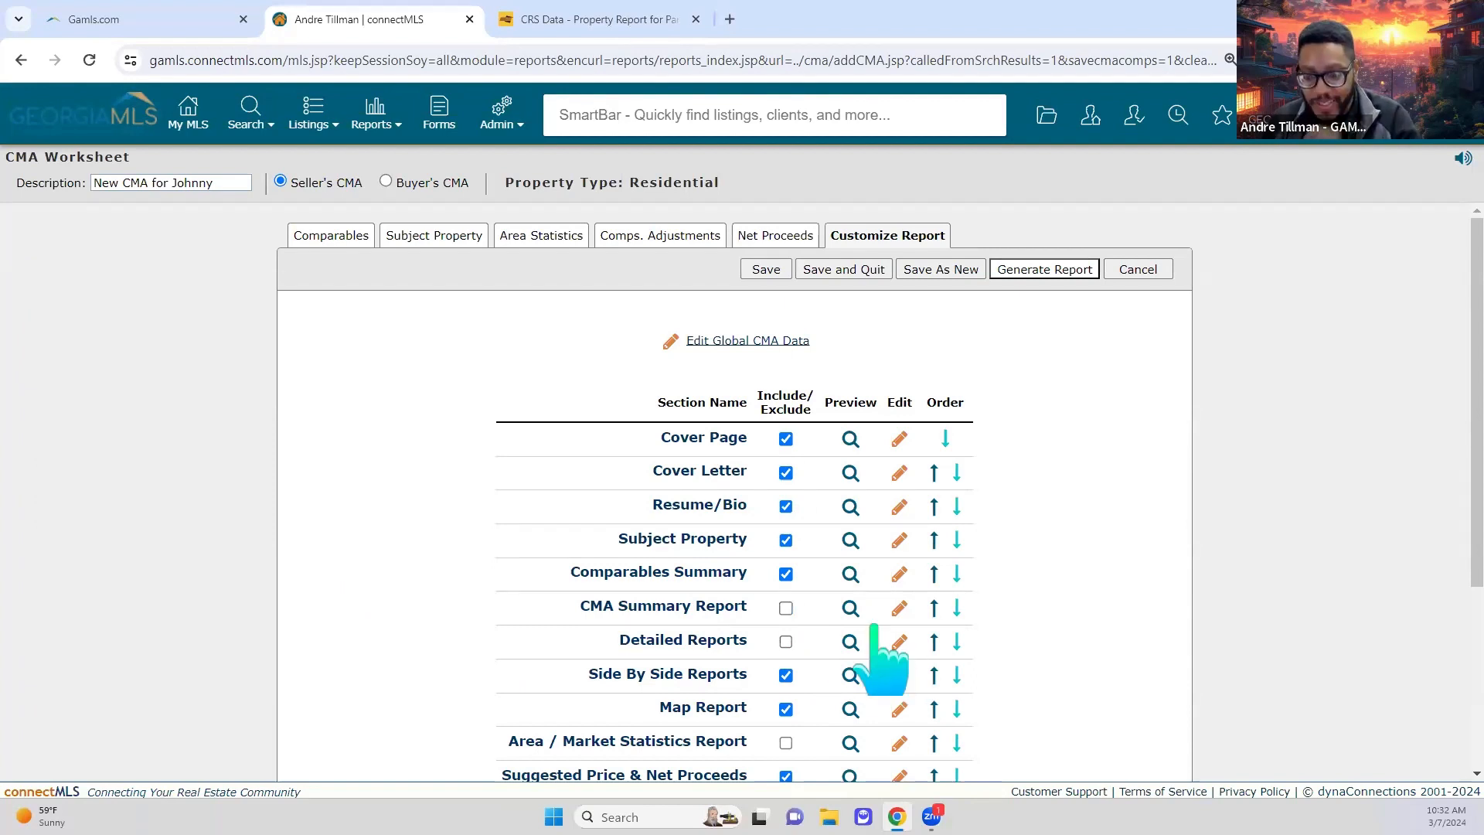
{"action": "scroll", "coordinate": [862, 641], "scroll_direction": "down", "scroll_amount": 2}
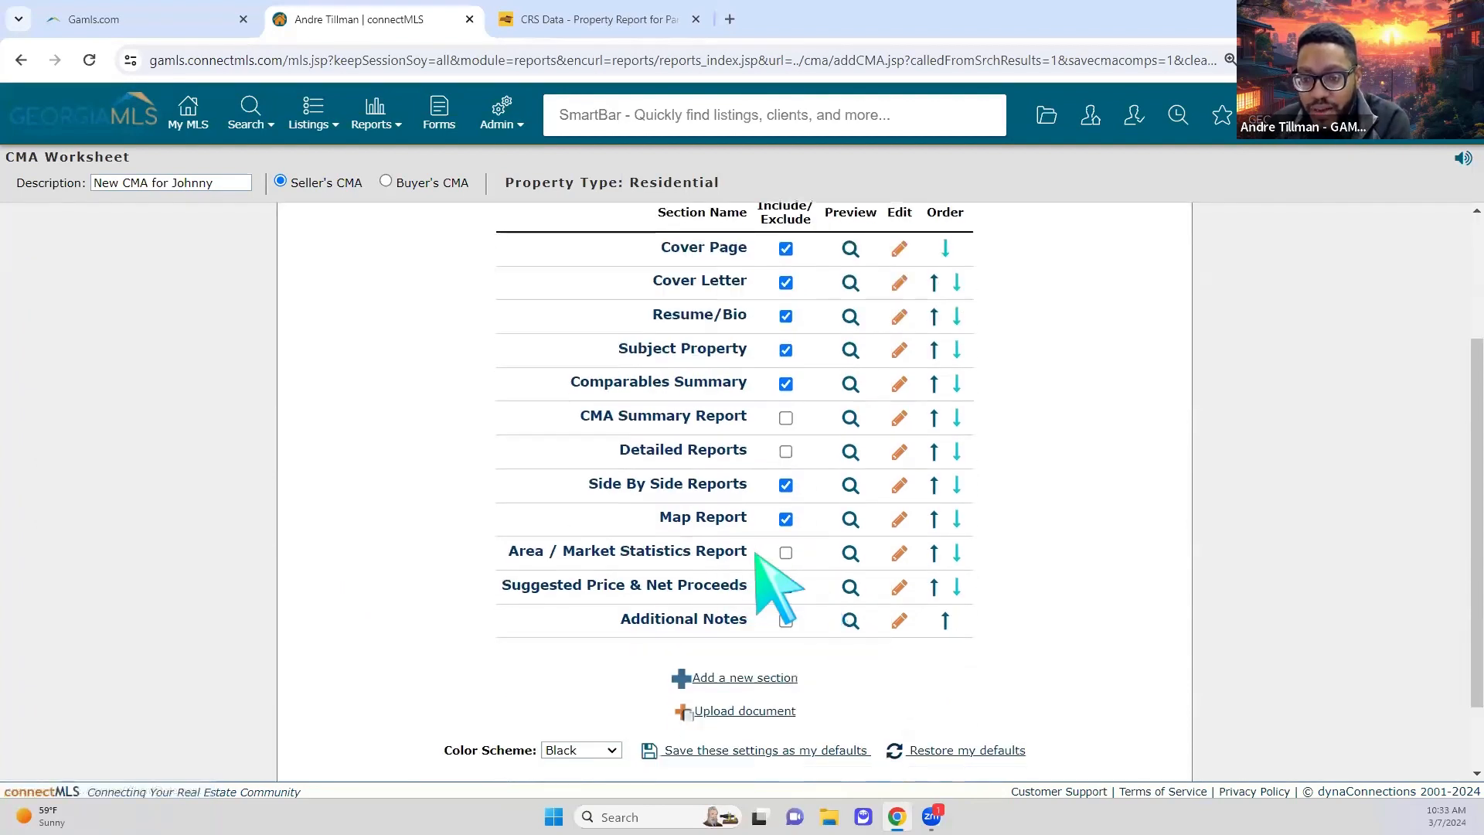
{"action": "left_click", "coordinate": [785, 554]}
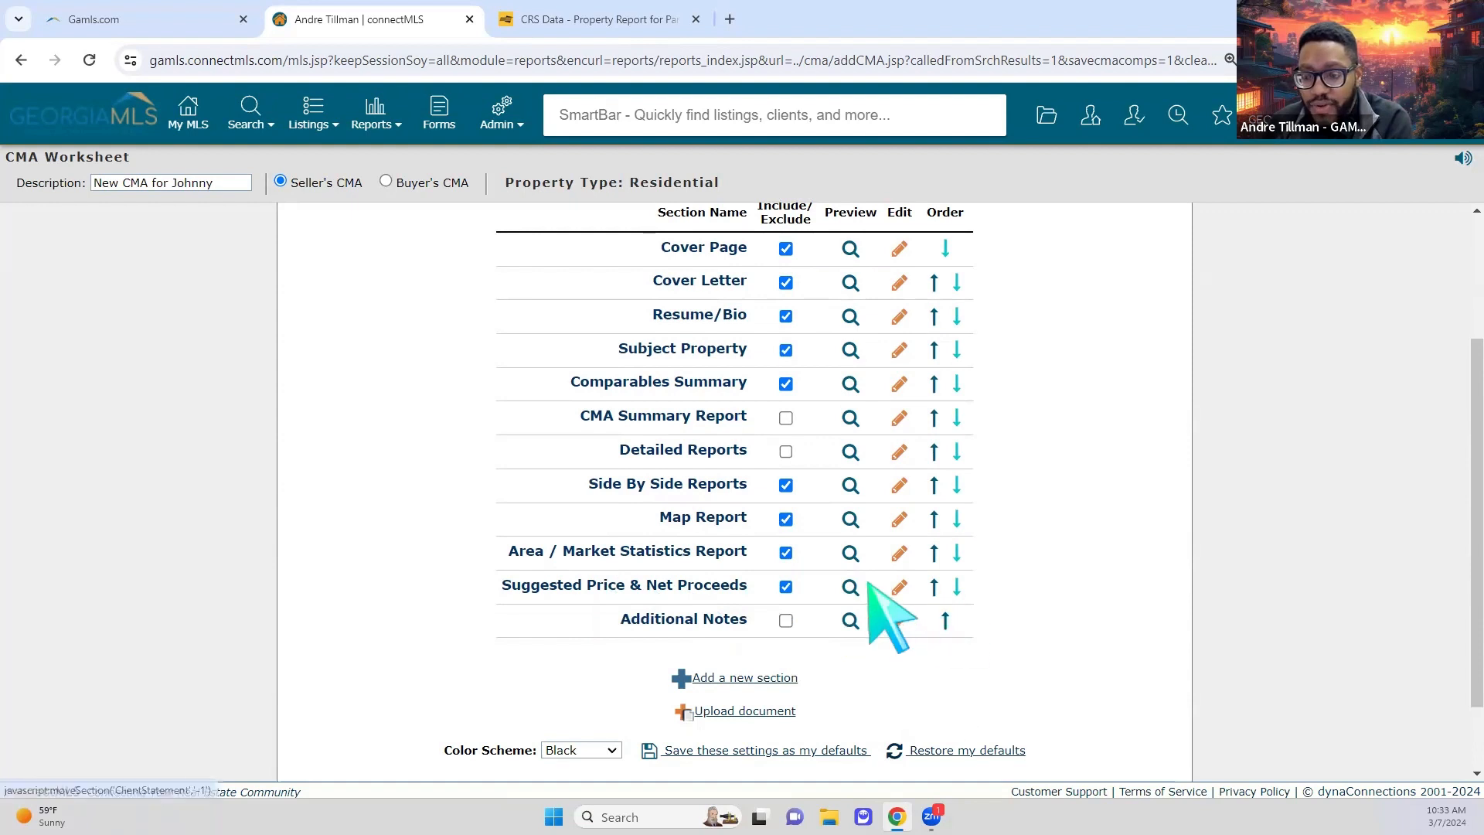
Step: Preview the Suggested Price & Net Proceeds (Seller's Statement) page
{"action": "left_click", "coordinate": [850, 587]}
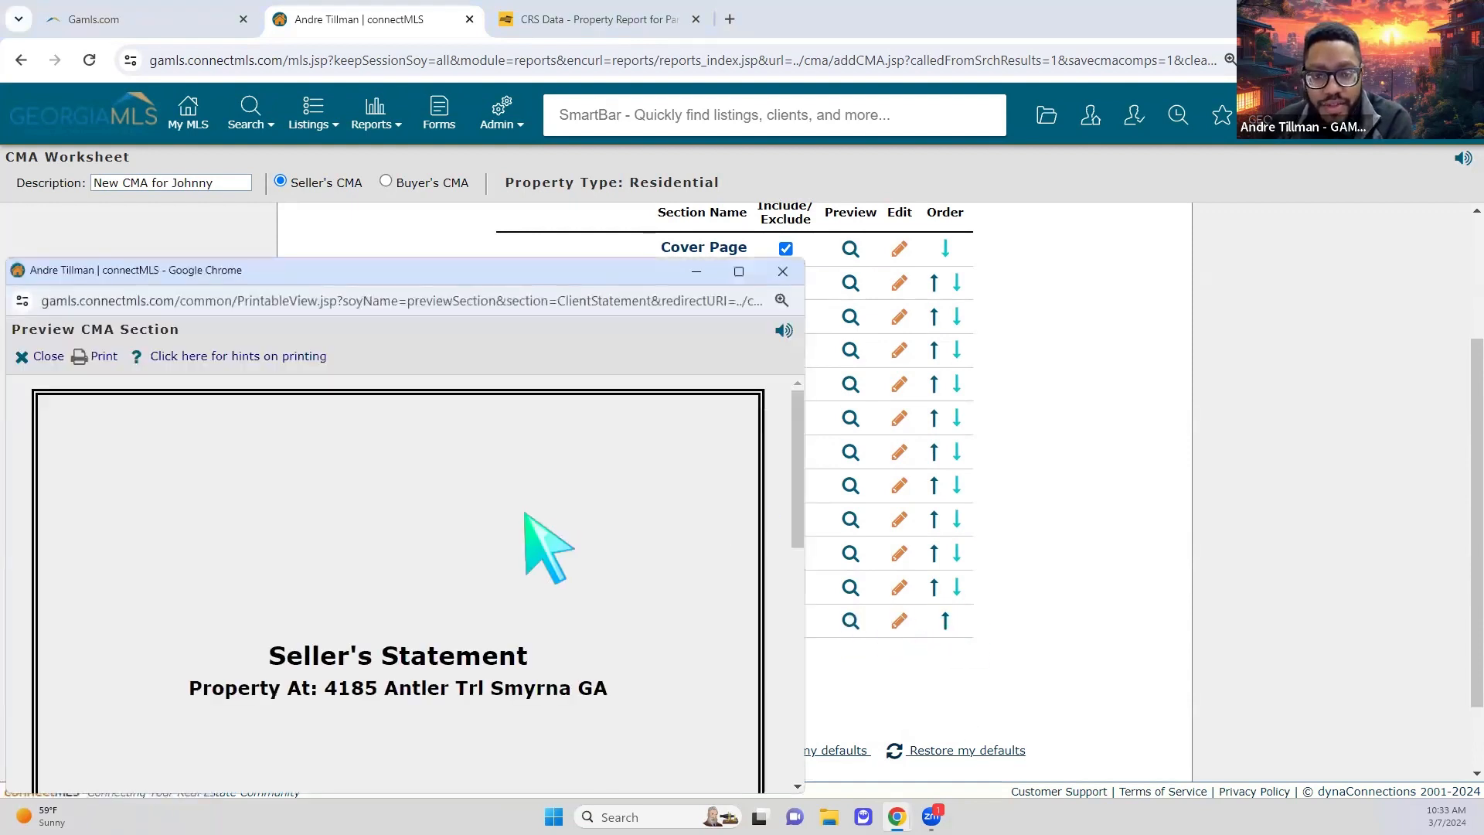
{"action": "scroll", "coordinate": [541, 525], "scroll_direction": "down", "scroll_amount": 5}
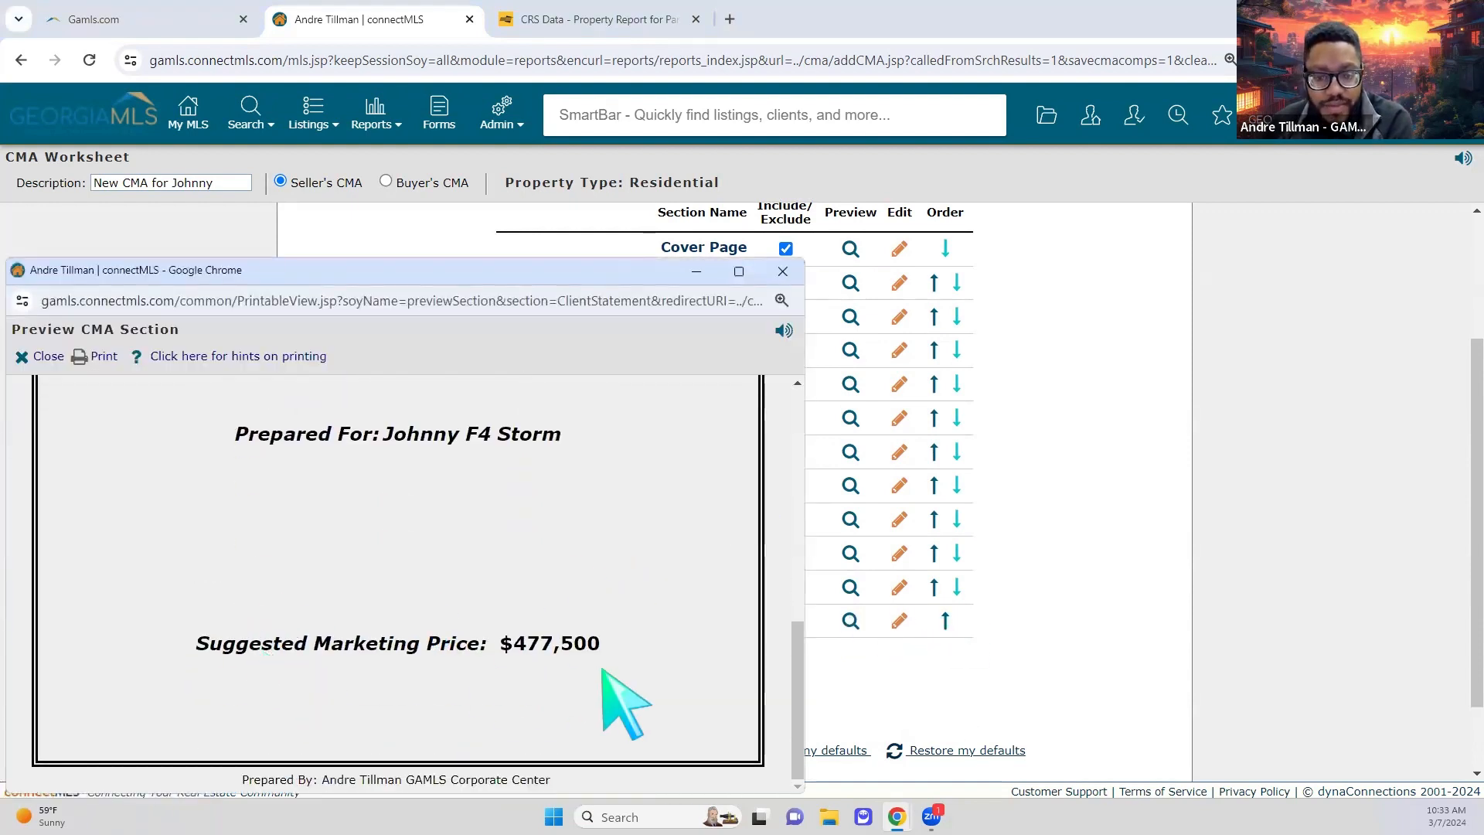
{"action": "scroll", "coordinate": [779, 380], "scroll_direction": "up", "scroll_amount": 1}
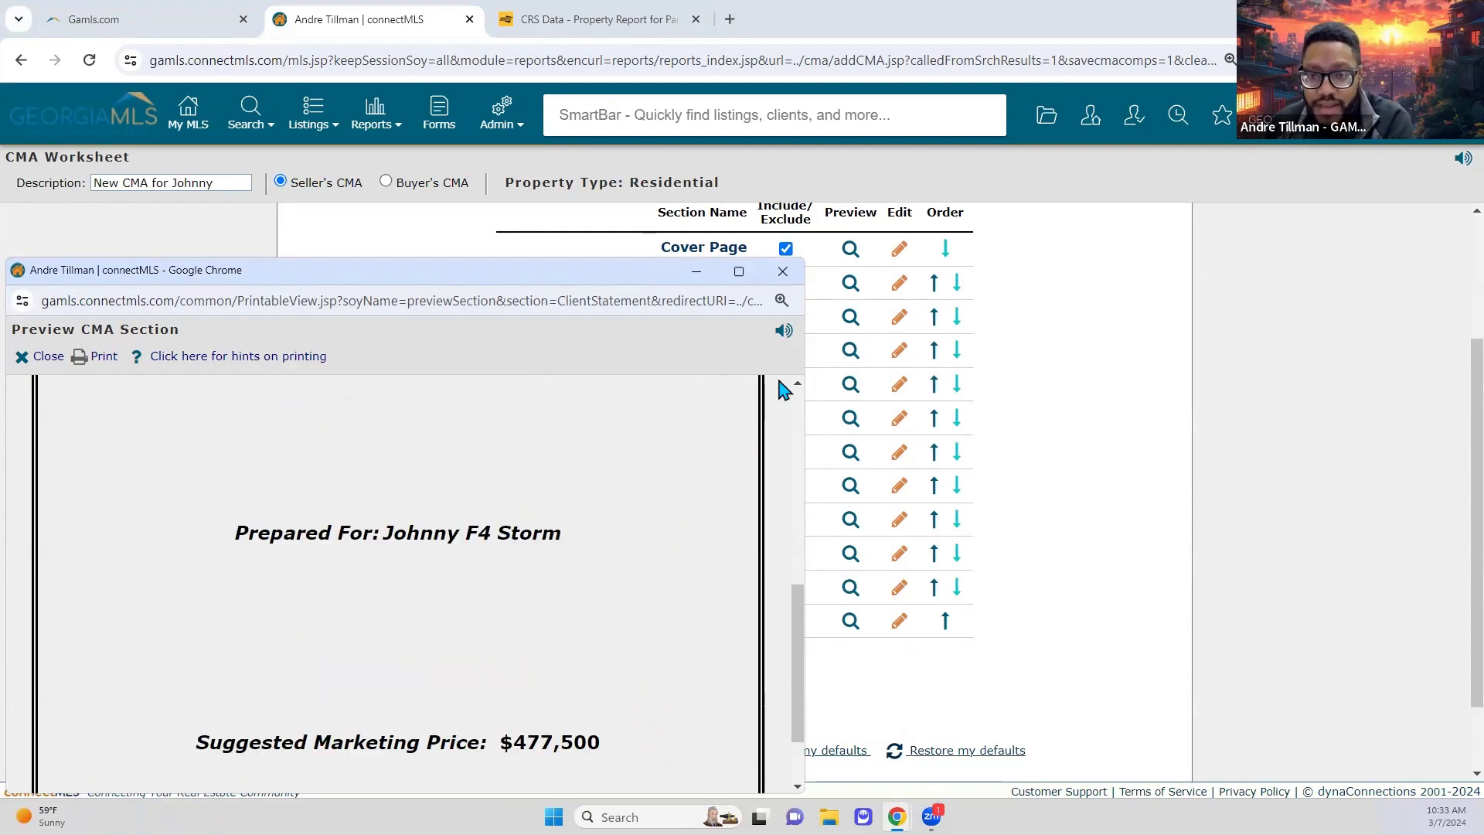
{"action": "left_click", "coordinate": [782, 271]}
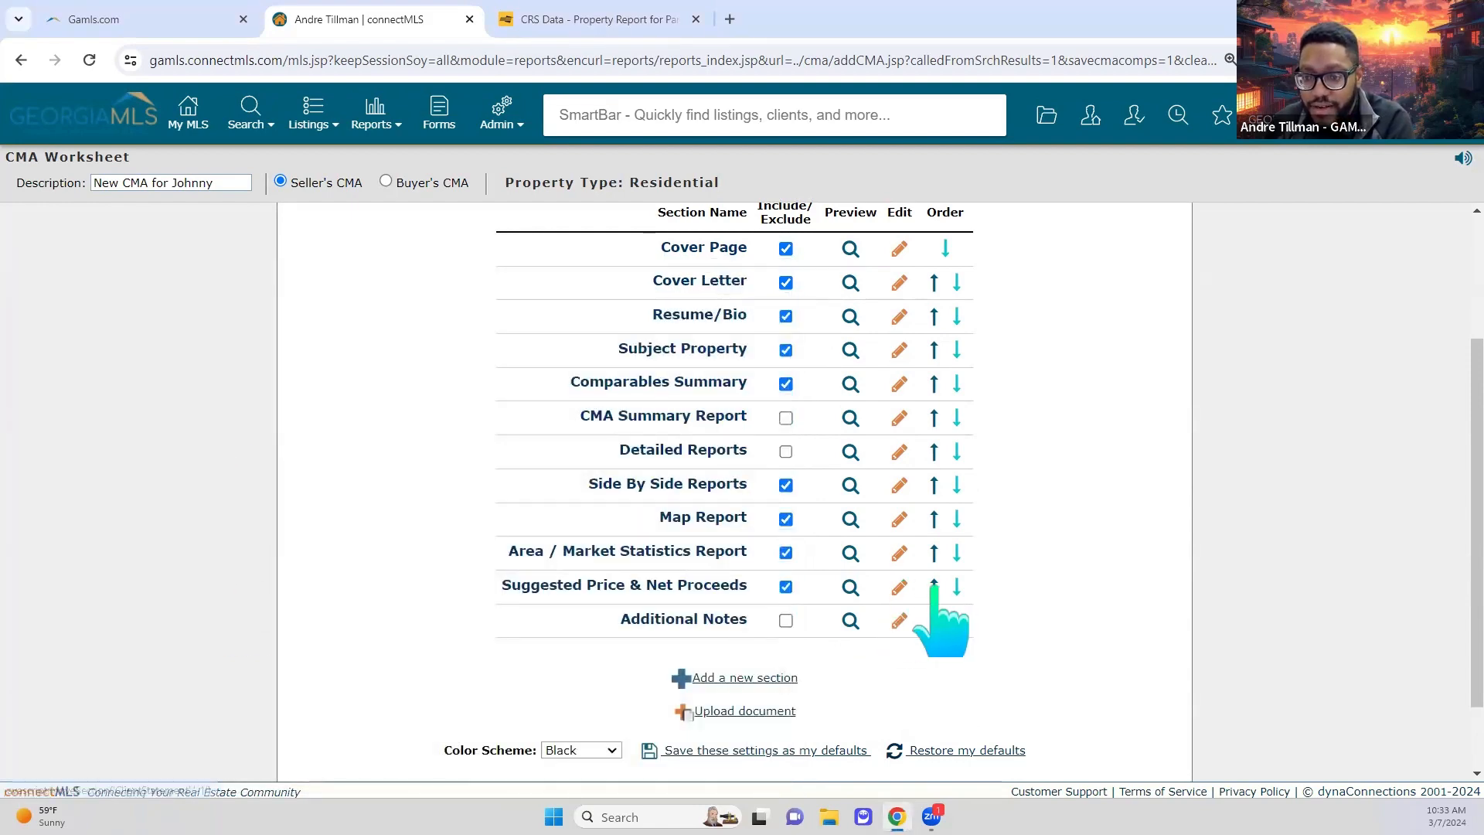
Step: Set the Suggested Price & Net Proceeds stationery to Basic CMA Stationary 2 and go back to Customize Report
{"action": "left_click", "coordinate": [904, 589]}
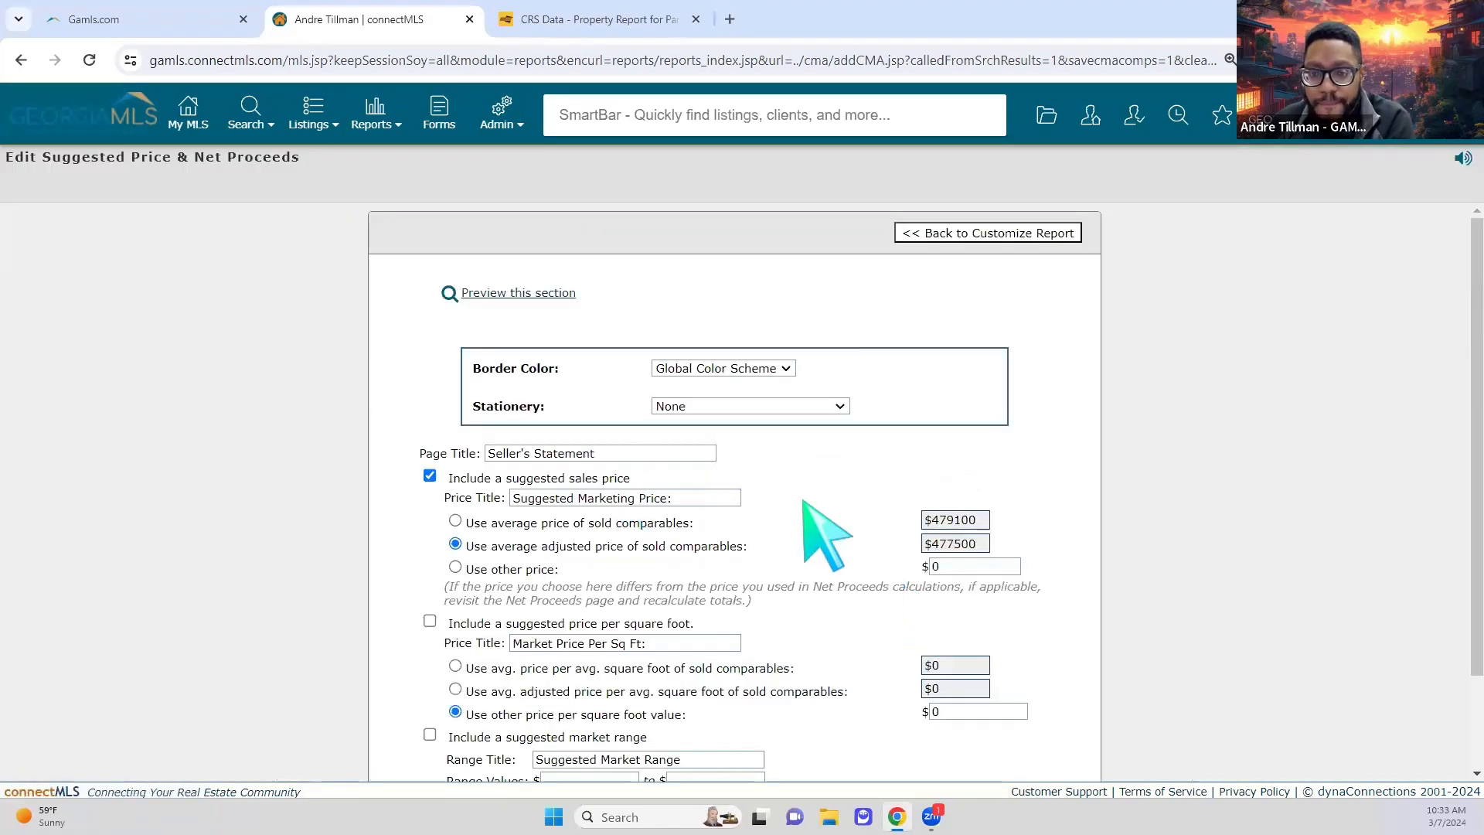
{"action": "scroll", "coordinate": [822, 513], "scroll_direction": "down", "scroll_amount": 1}
{"action": "scroll", "coordinate": [815, 508], "scroll_direction": "up", "scroll_amount": 2}
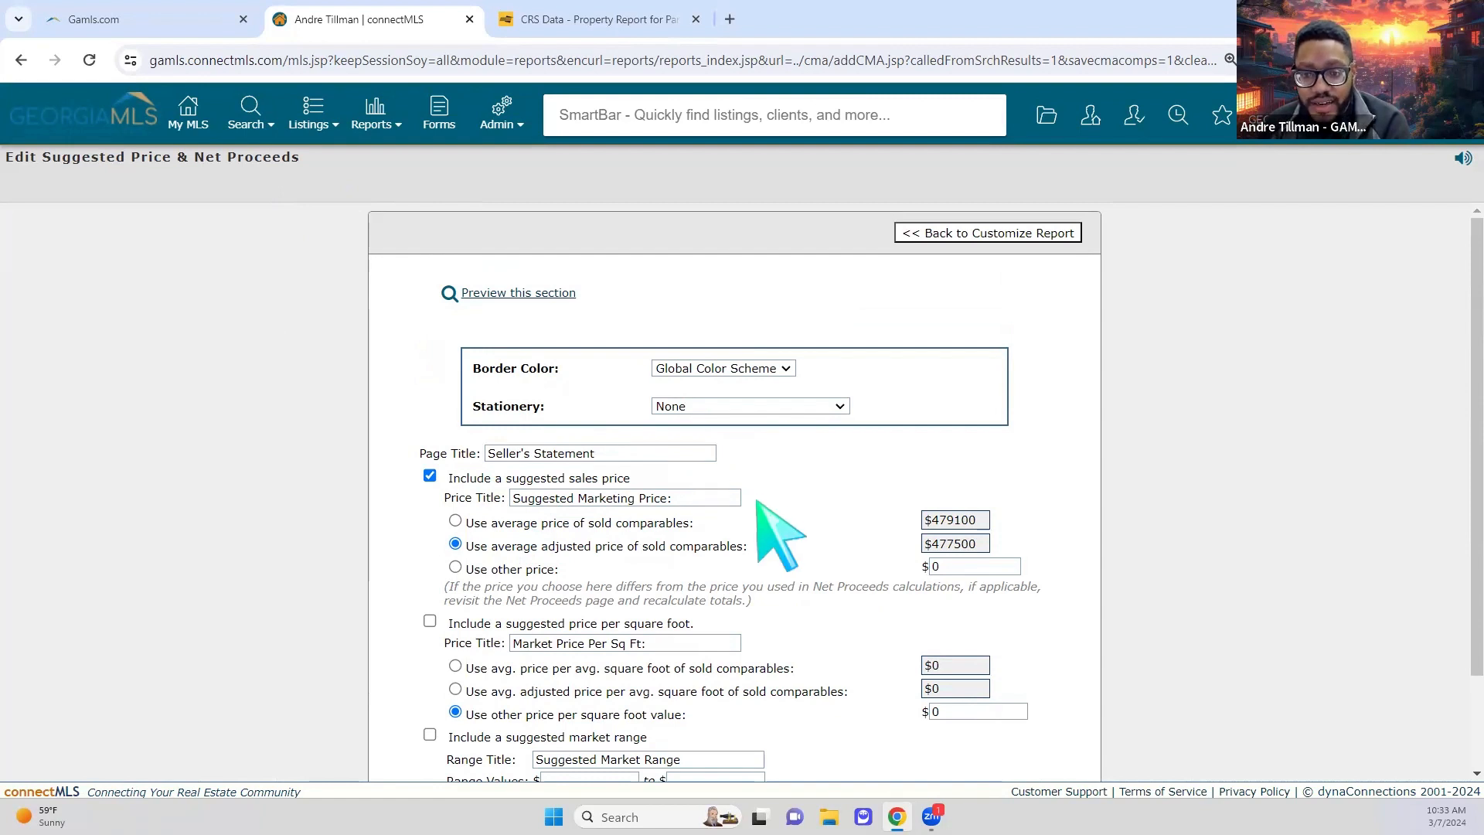
{"action": "scroll", "coordinate": [641, 629], "scroll_direction": "down", "scroll_amount": 1}
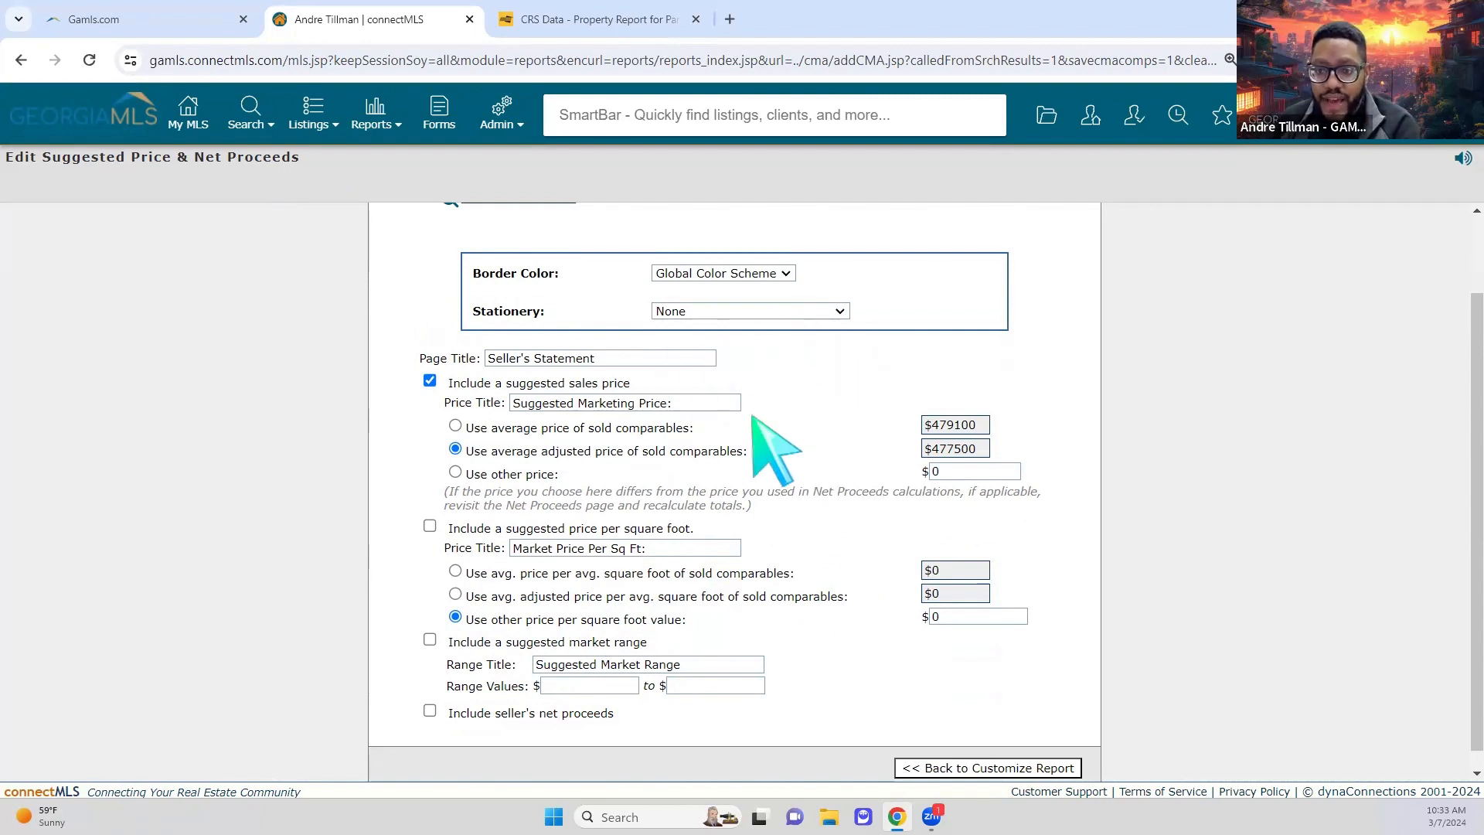
{"action": "left_click", "coordinate": [837, 311]}
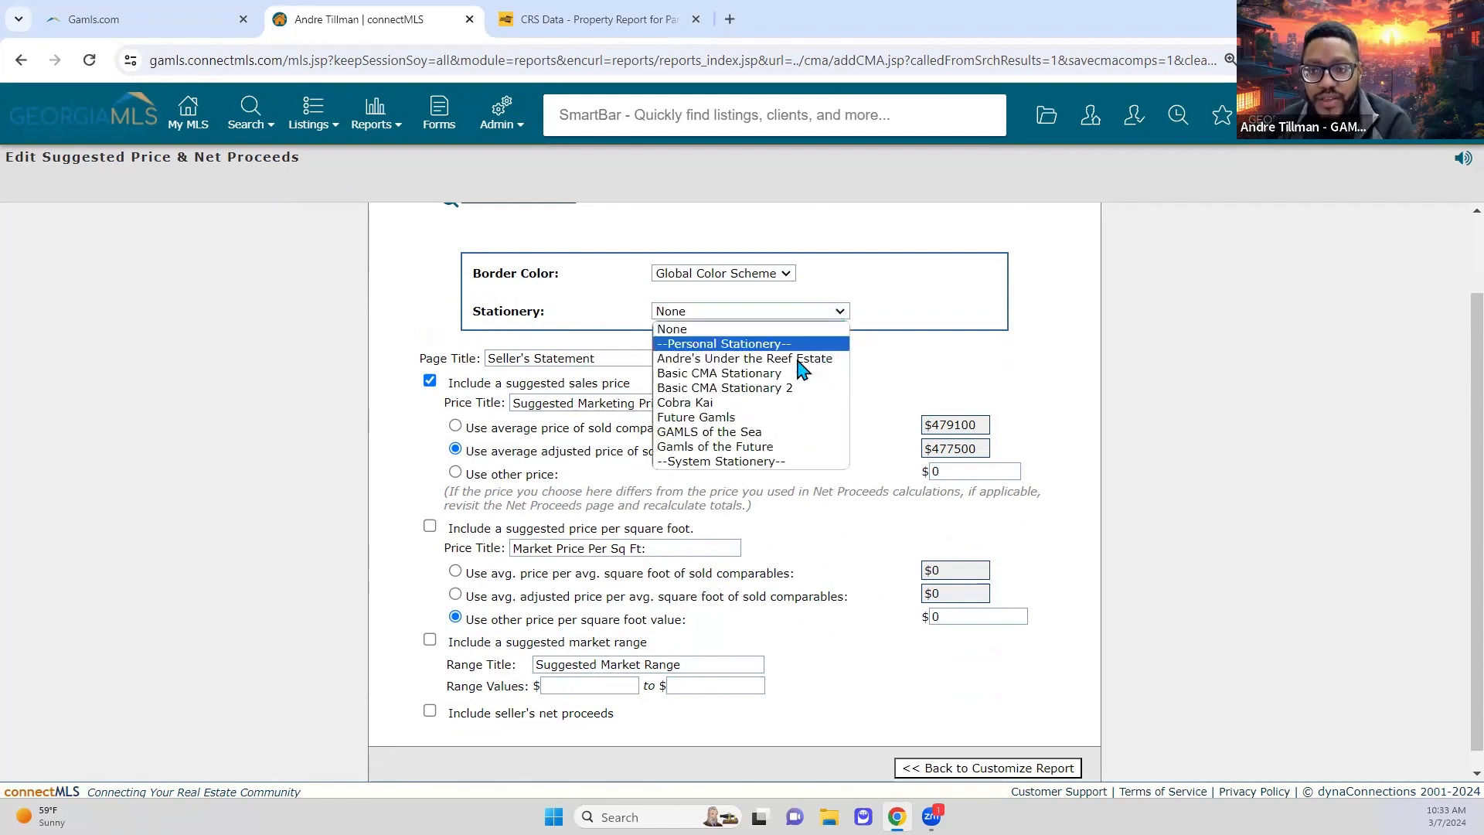
{"action": "left_click", "coordinate": [812, 389]}
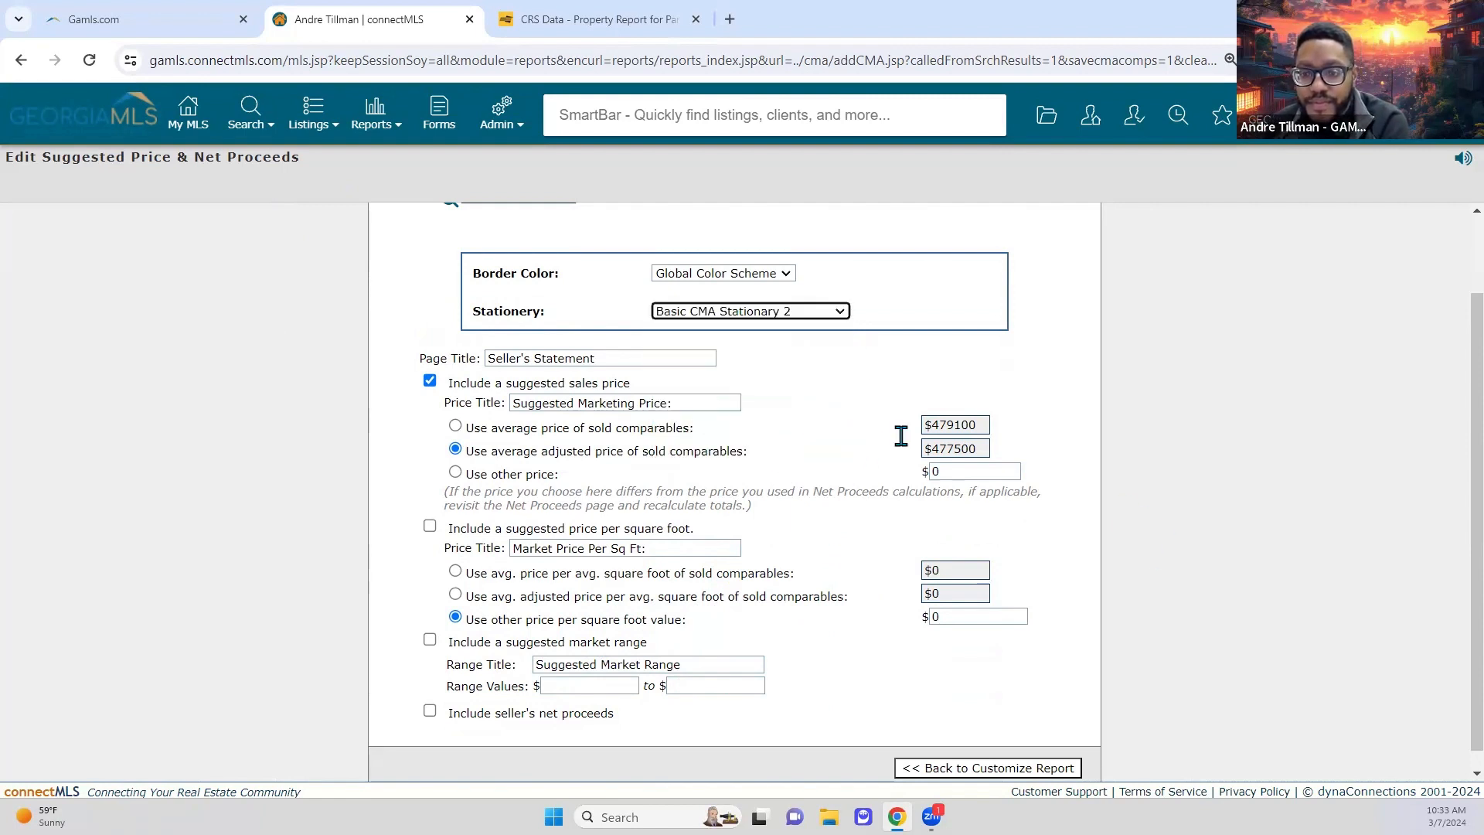
{"action": "left_click", "coordinate": [978, 767]}
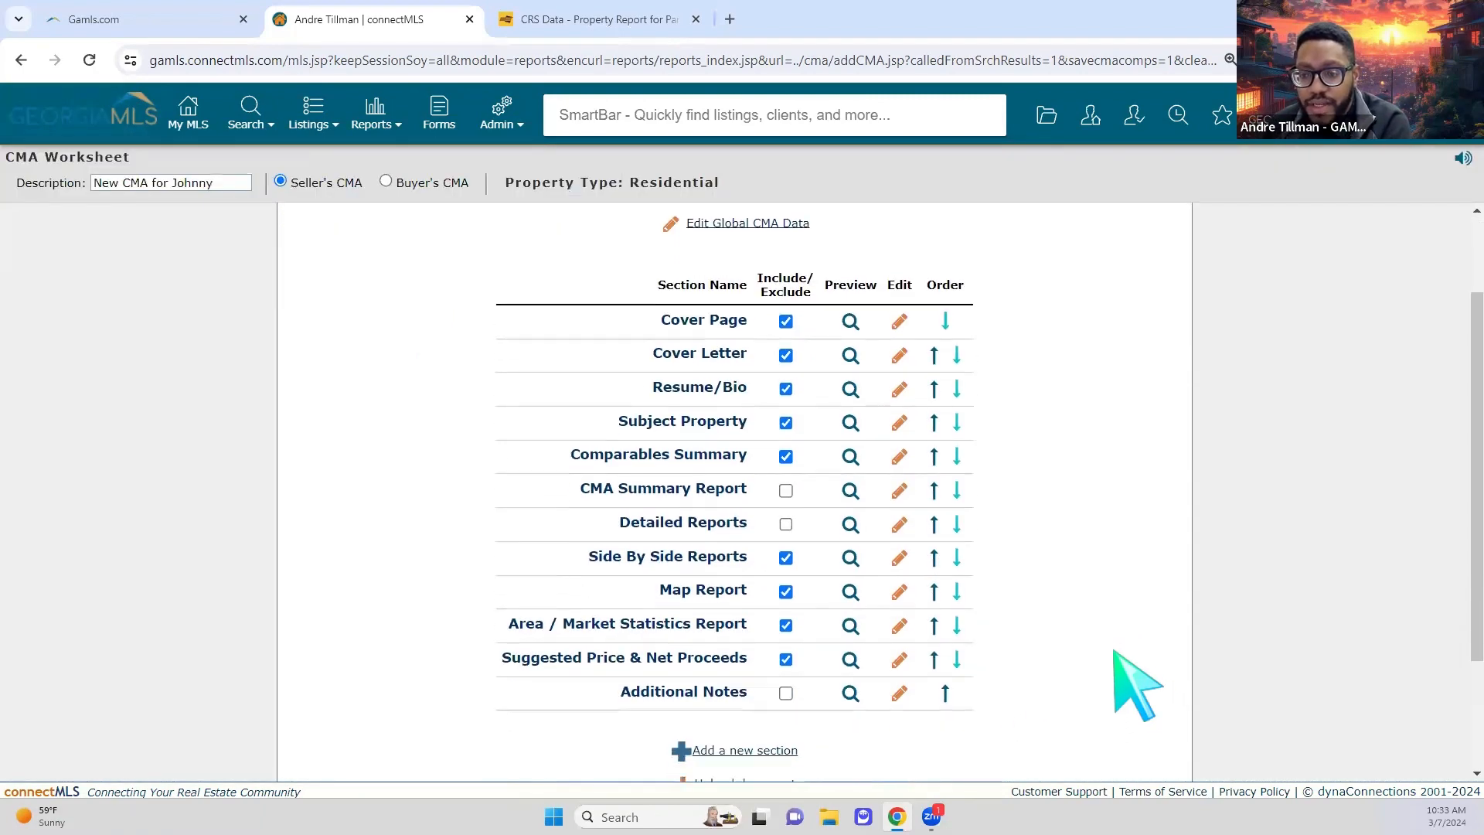
Step: Switch the Customize Report Color Scheme dropdown from Black to Blue
{"action": "scroll", "coordinate": [1067, 618], "scroll_direction": "down", "scroll_amount": 2}
{"action": "scroll", "coordinate": [865, 433], "scroll_direction": "up", "scroll_amount": 3}
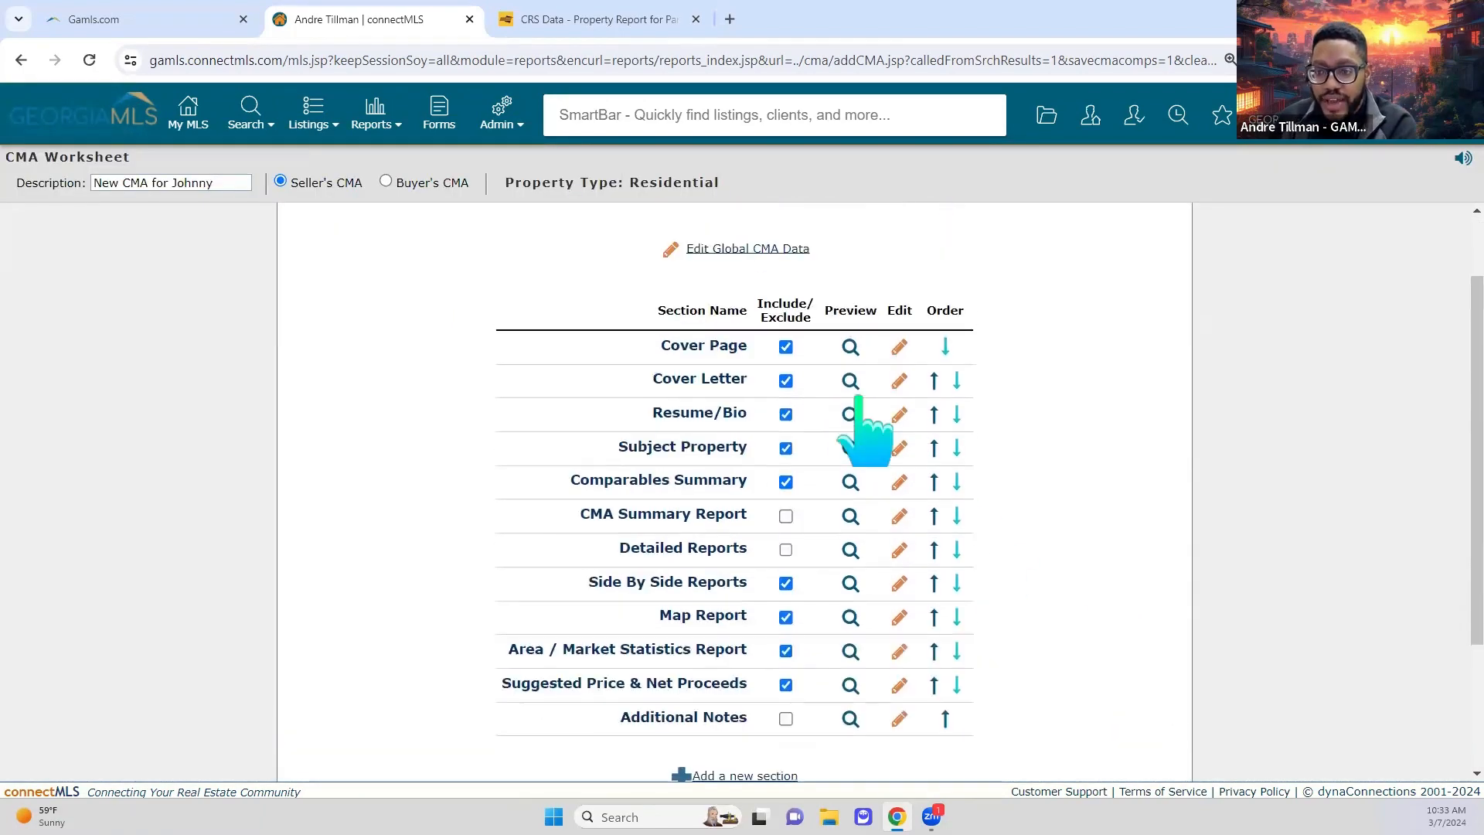
{"action": "scroll", "coordinate": [881, 619], "scroll_direction": "down", "scroll_amount": 2}
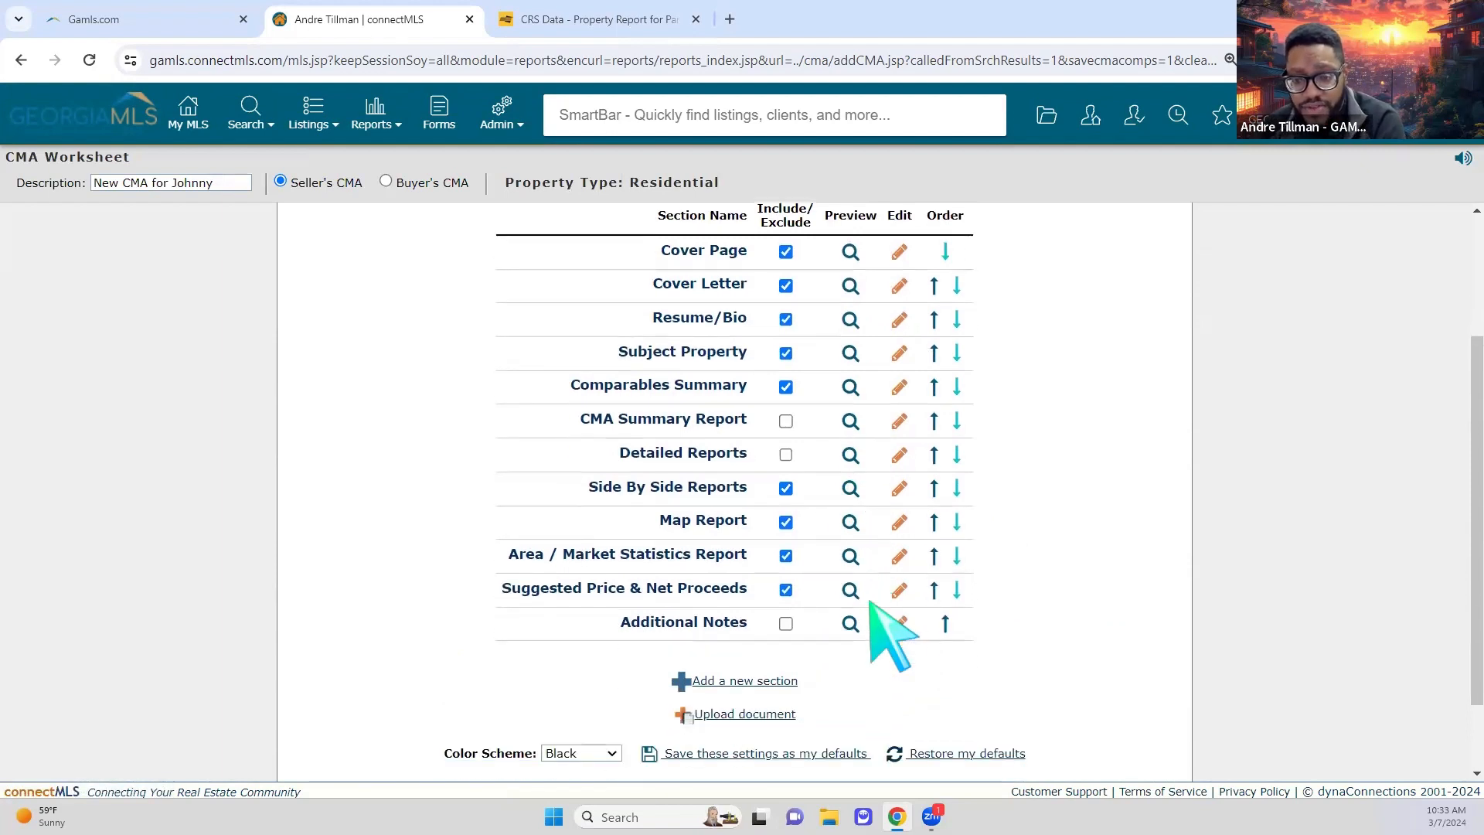
{"action": "left_click", "coordinate": [591, 753]}
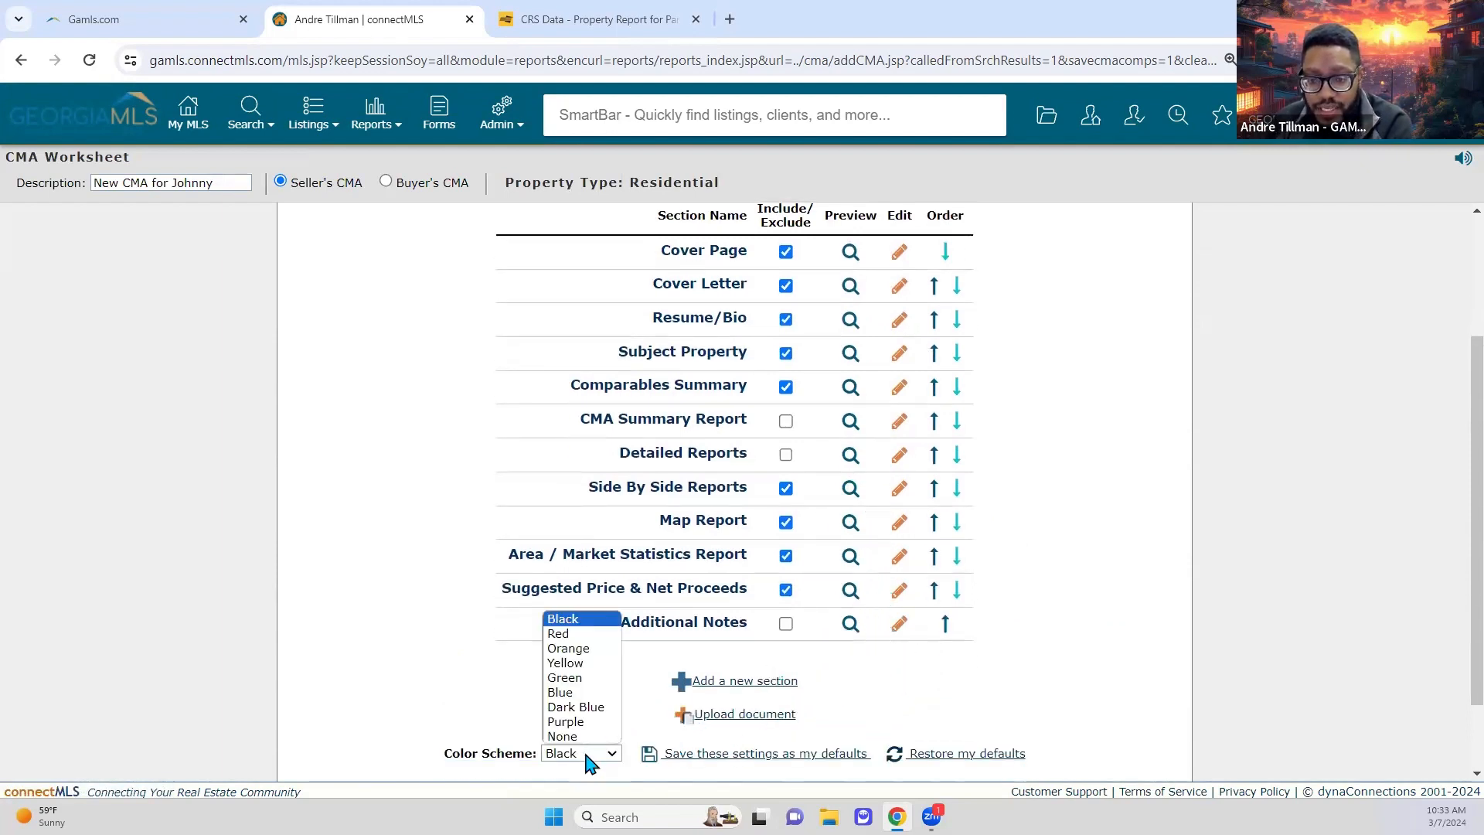
{"action": "left_click", "coordinate": [585, 698]}
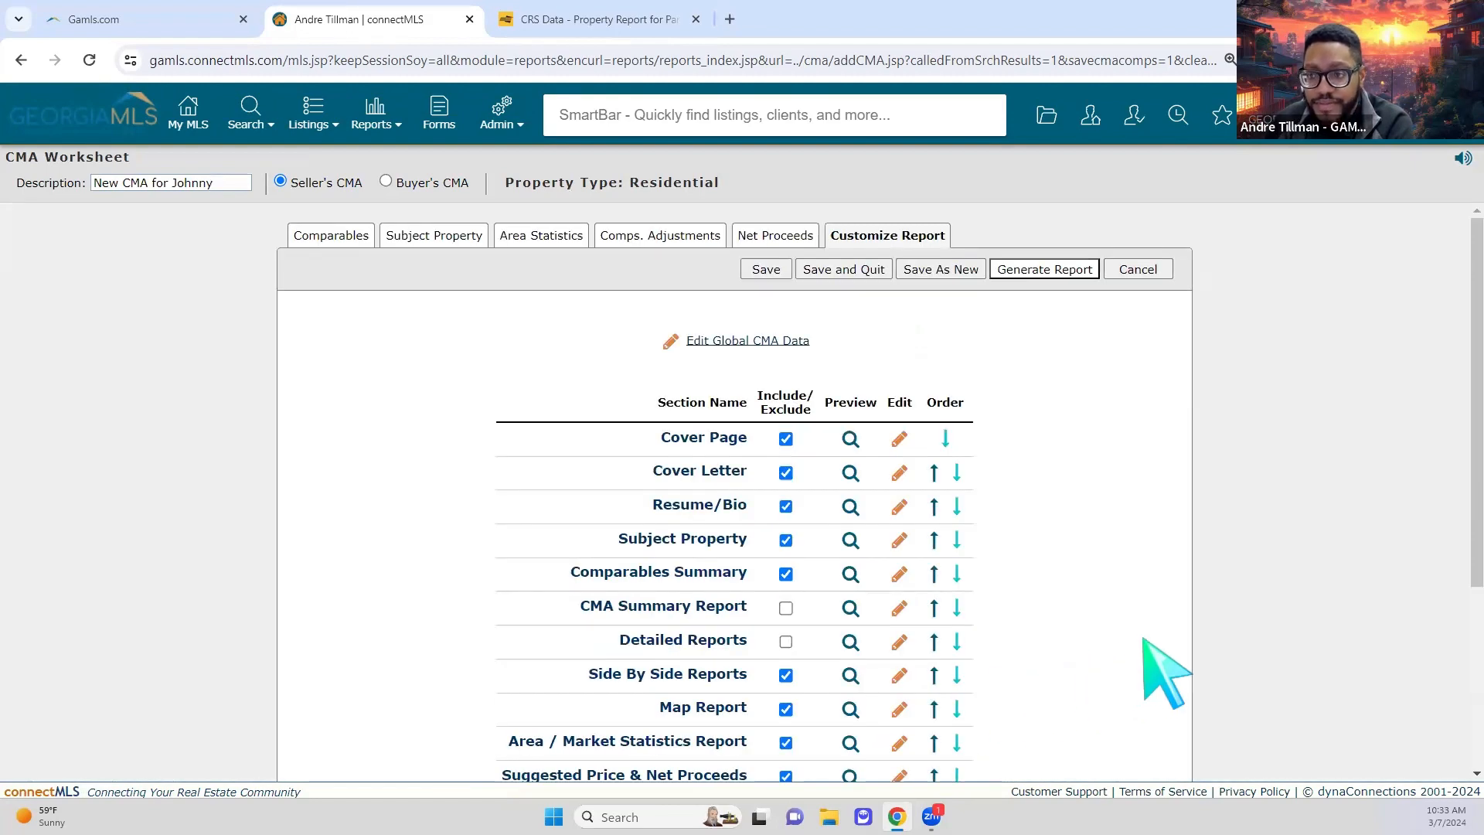
{"action": "scroll", "coordinate": [1167, 673], "scroll_direction": "down", "scroll_amount": 3}
{"action": "scroll", "coordinate": [1167, 672], "scroll_direction": "up", "scroll_amount": 3}
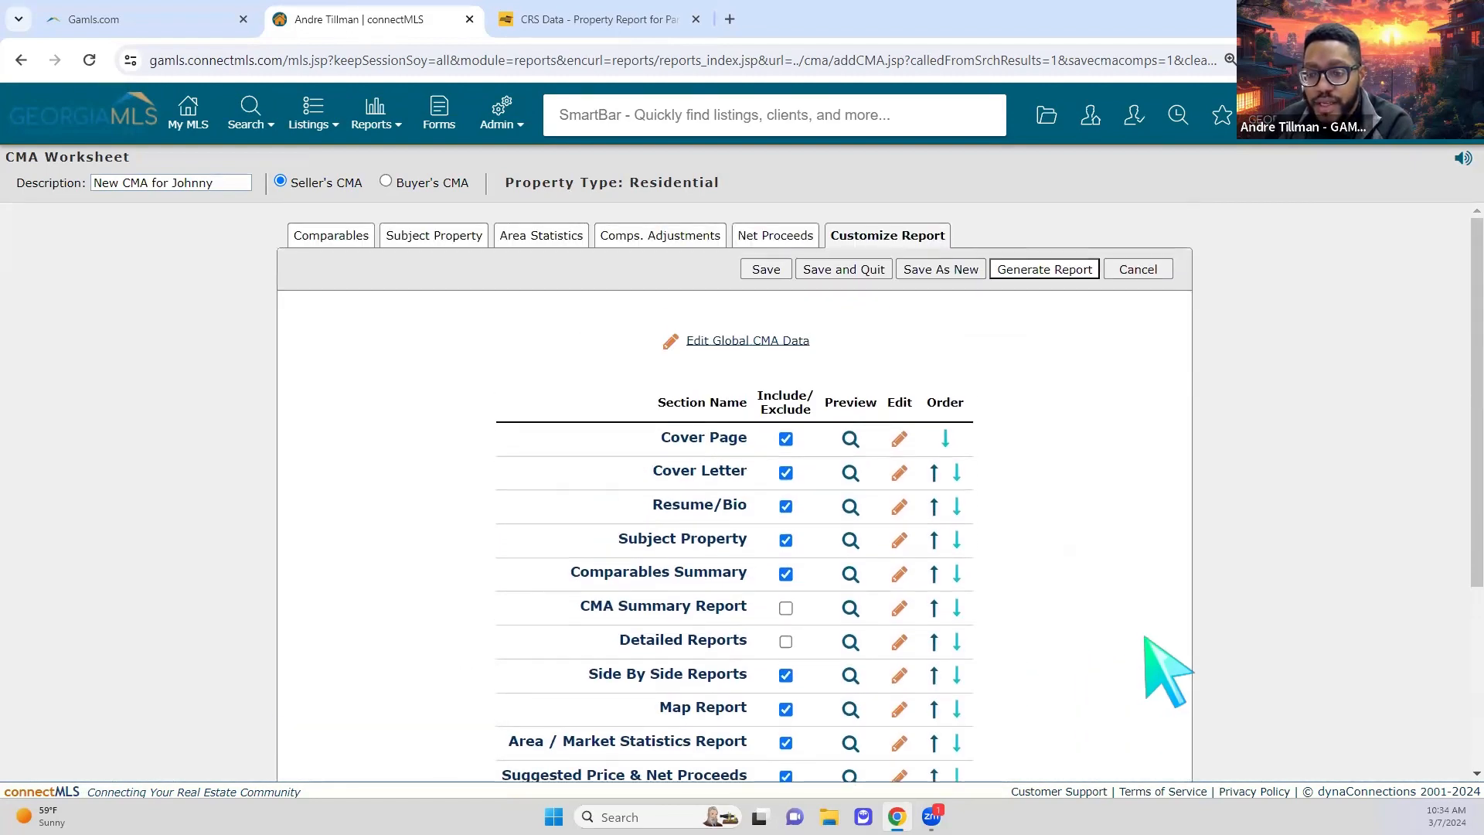
{"action": "scroll", "coordinate": [1167, 670], "scroll_direction": "down", "scroll_amount": 3}
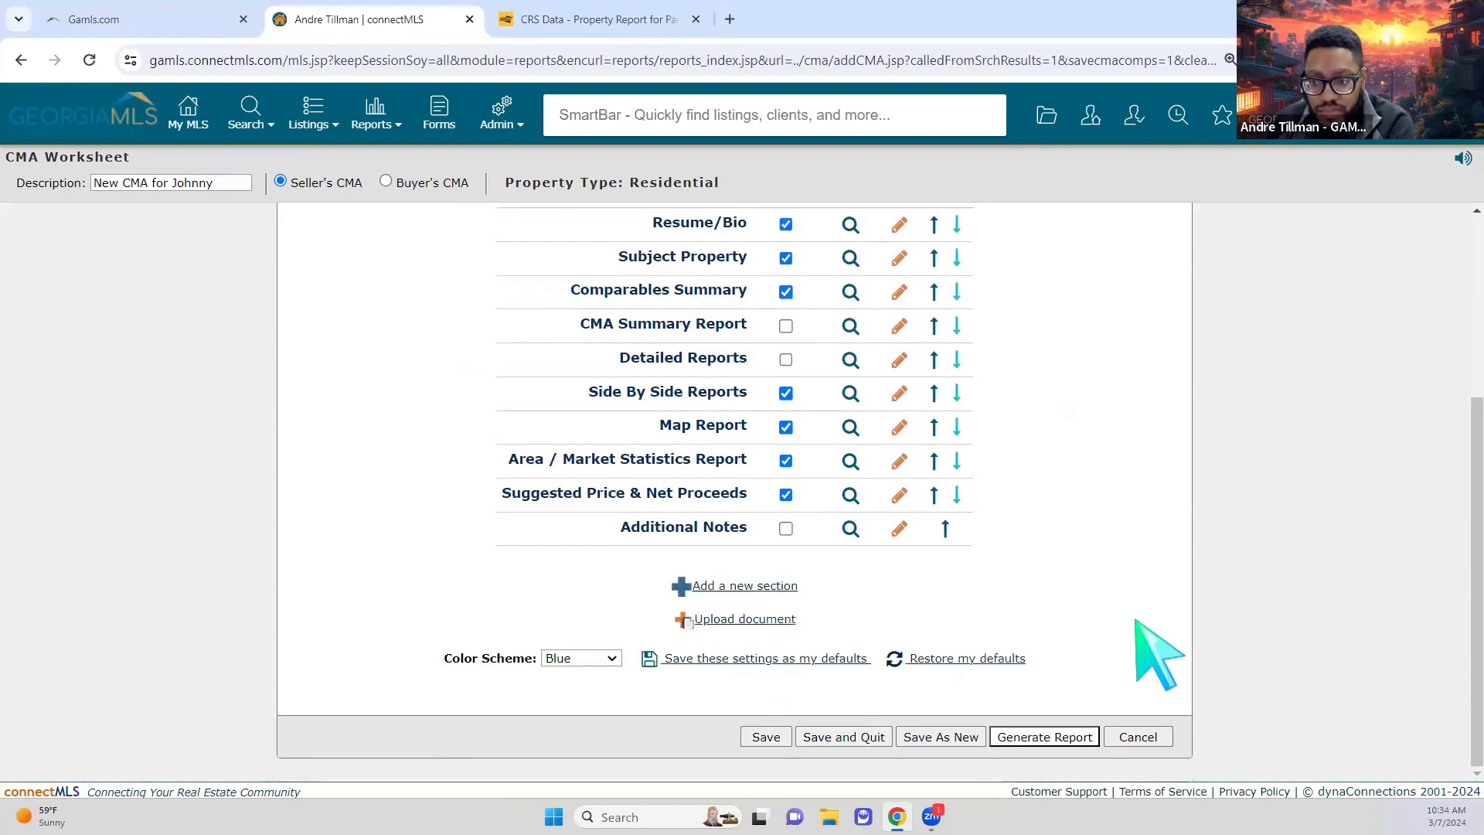
{"action": "scroll", "coordinate": [1153, 648], "scroll_direction": "up", "scroll_amount": 3}
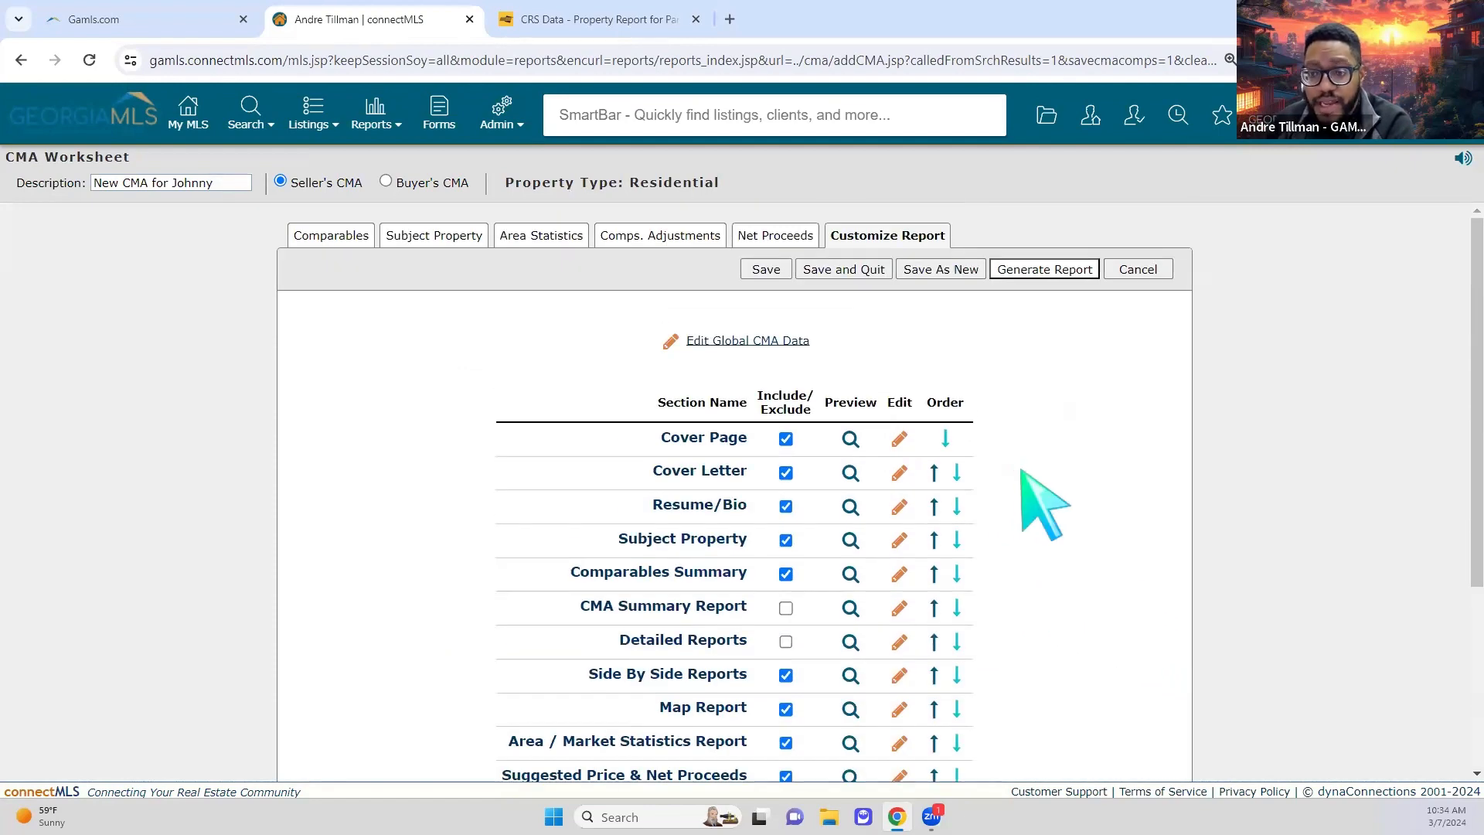
{"action": "scroll", "coordinate": [1136, 525], "scroll_direction": "down", "scroll_amount": 3}
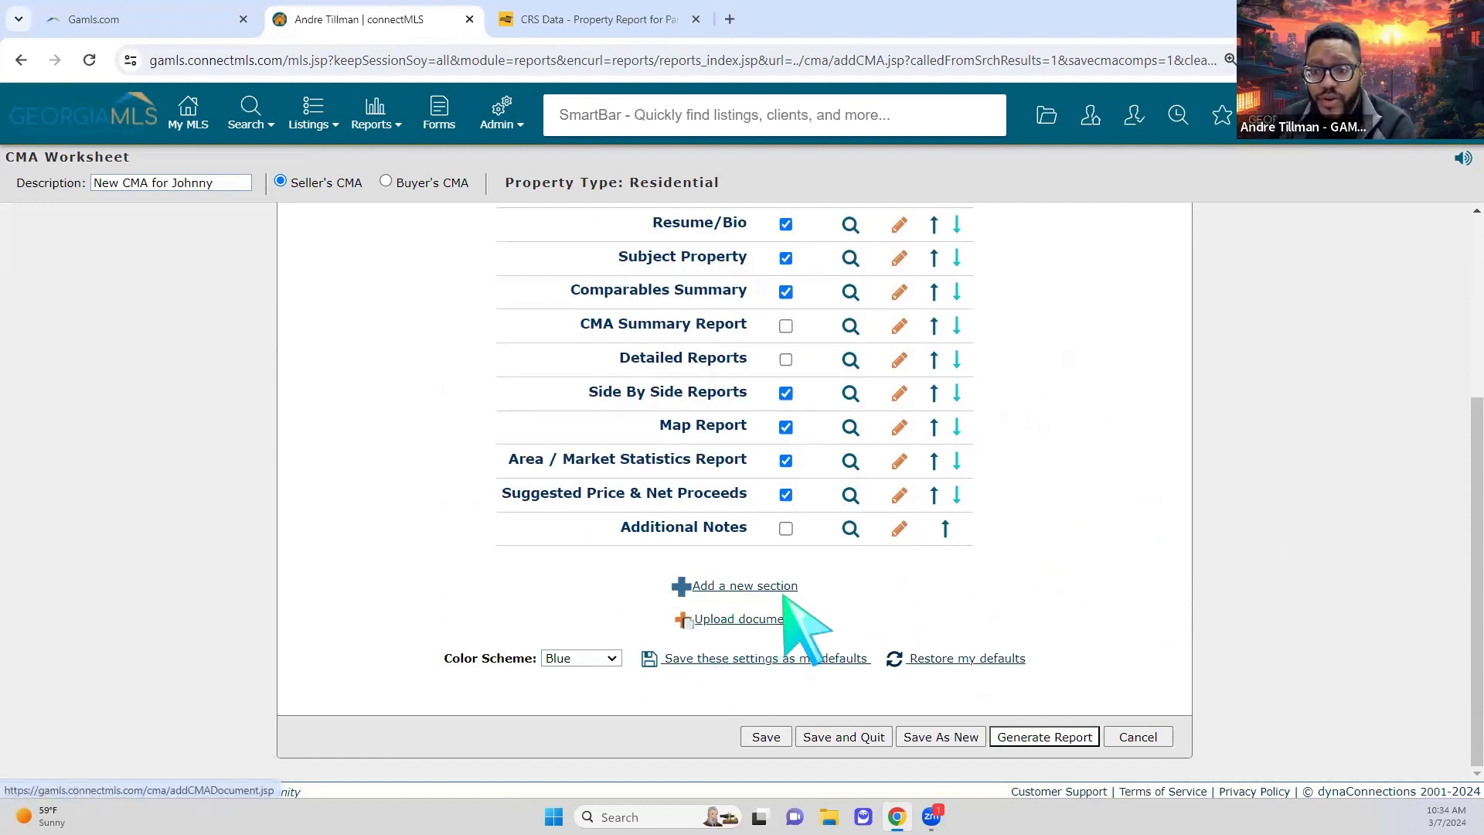
{"action": "scroll", "coordinate": [1134, 520], "scroll_direction": "up", "scroll_amount": 1}
{"action": "scroll", "coordinate": [1151, 549], "scroll_direction": "up", "scroll_amount": 3}
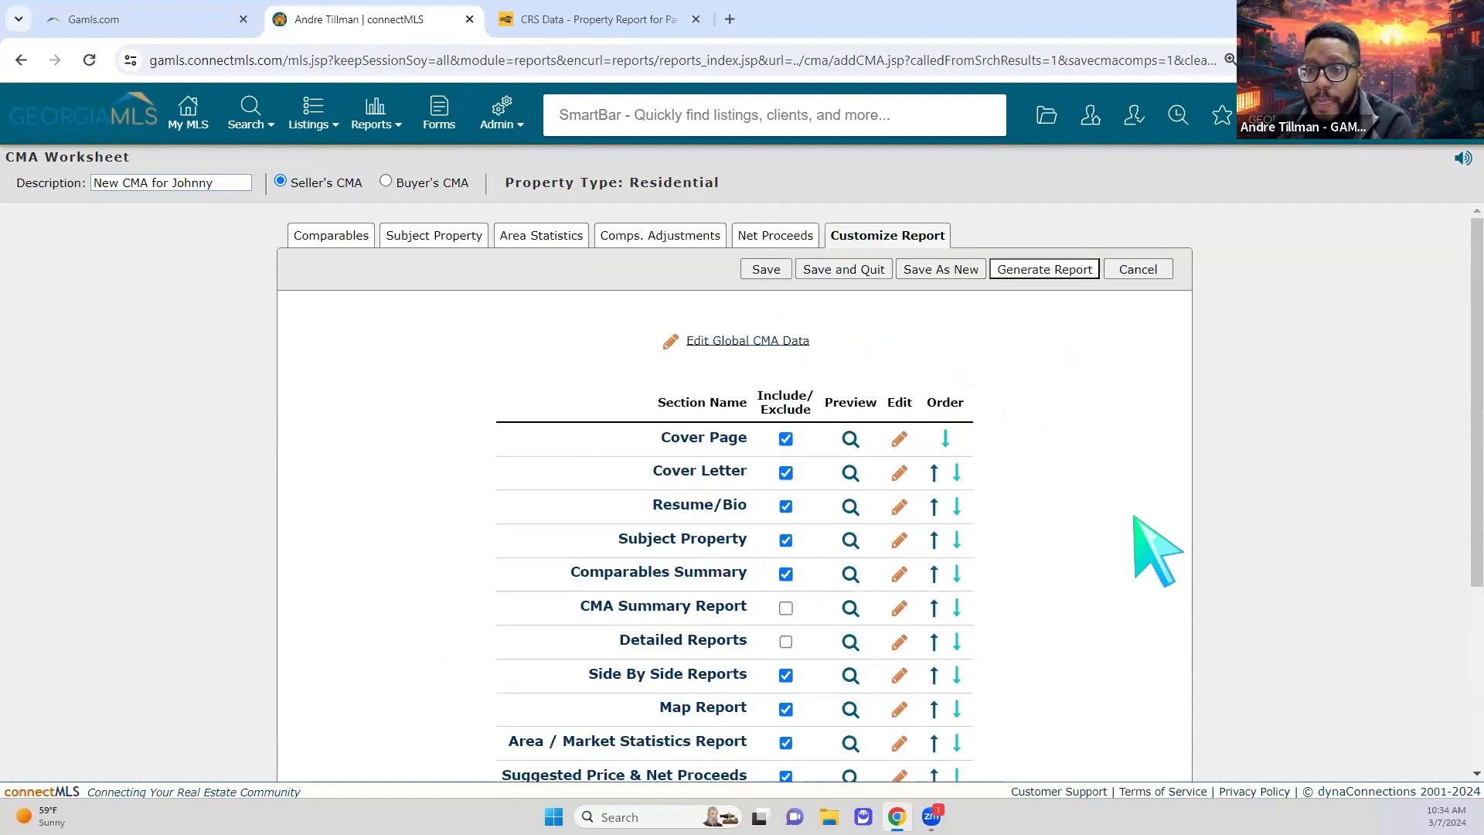
{"action": "left_click", "coordinate": [1059, 270]}
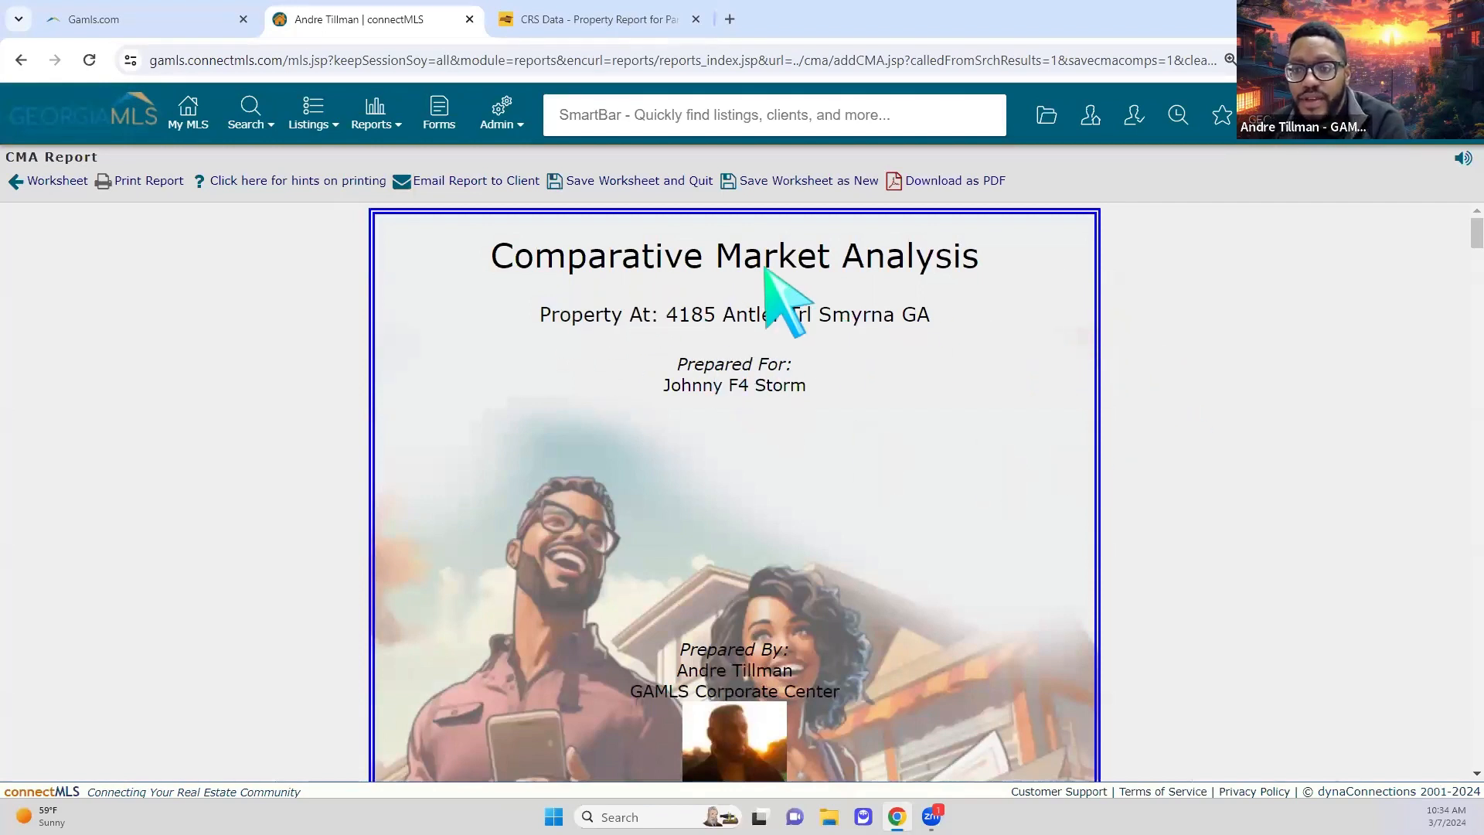
{"action": "scroll", "coordinate": [881, 356], "scroll_direction": "down", "scroll_amount": 3}
{"action": "scroll", "coordinate": [846, 421], "scroll_direction": "down", "scroll_amount": 1}
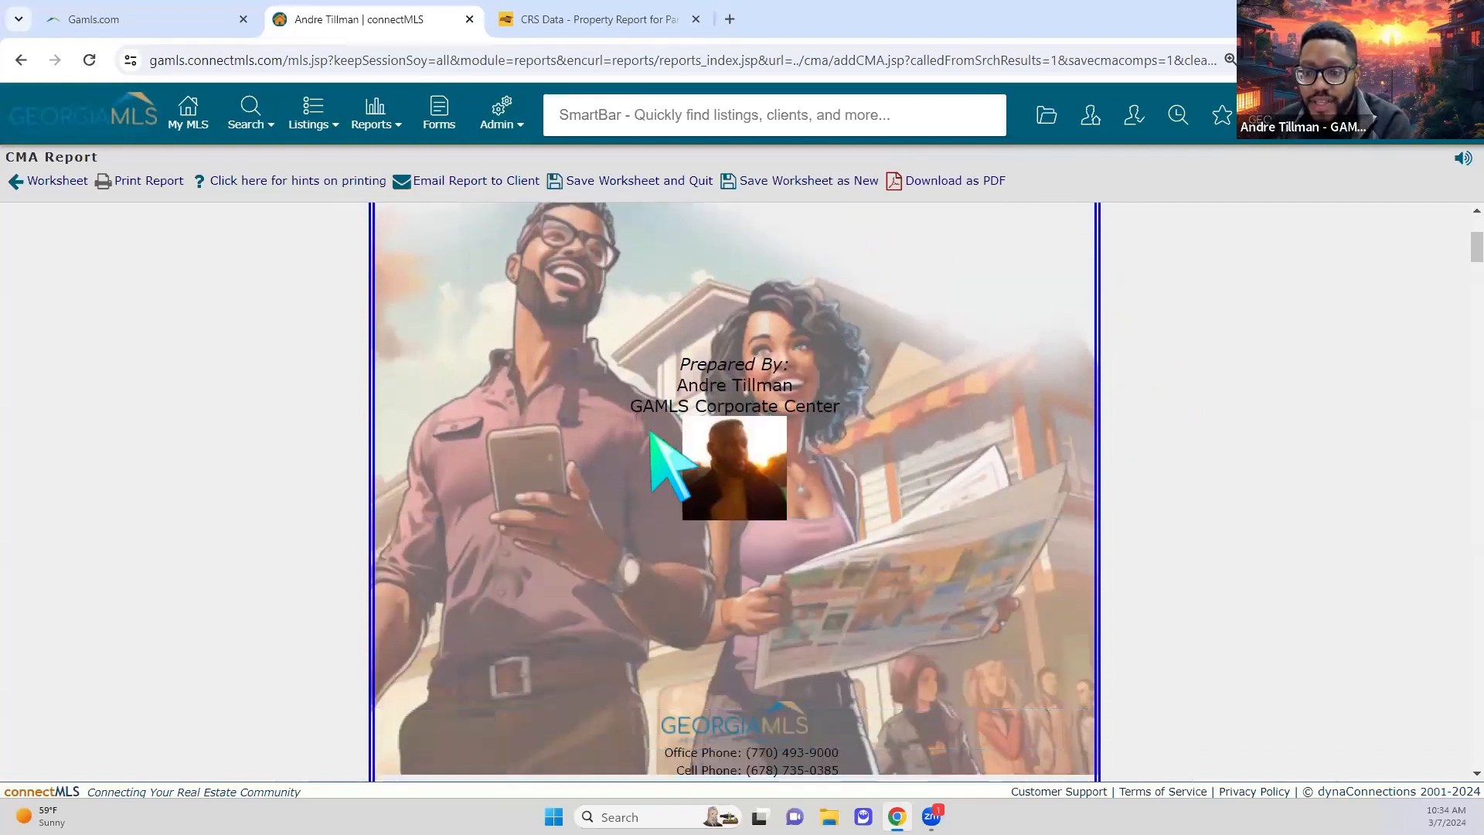
{"action": "scroll", "coordinate": [860, 583], "scroll_direction": "down", "scroll_amount": 1}
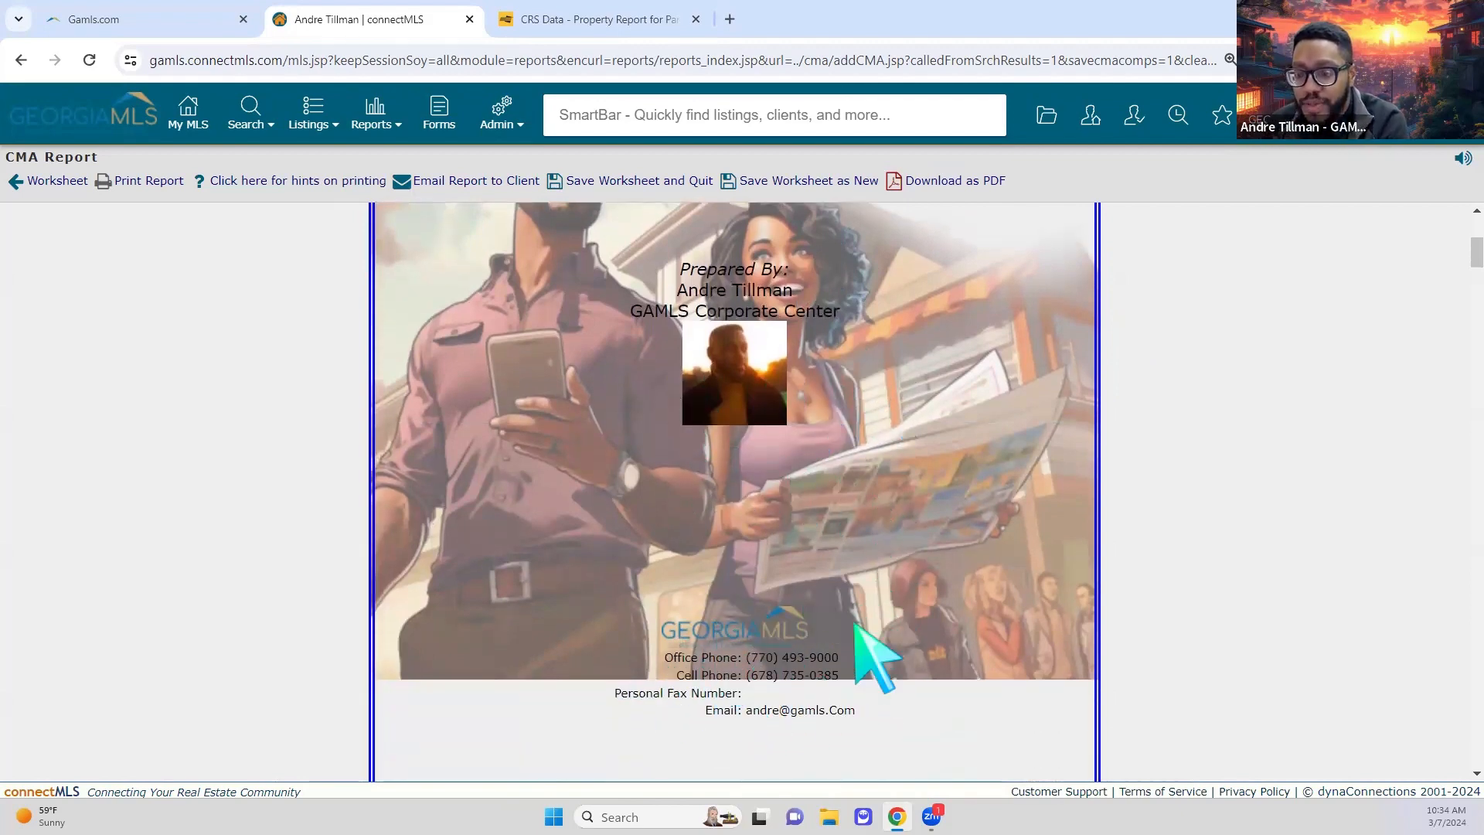
{"action": "scroll", "coordinate": [1151, 628], "scroll_direction": "down", "scroll_amount": 3}
{"action": "scroll", "coordinate": [1149, 624], "scroll_direction": "down", "scroll_amount": 2}
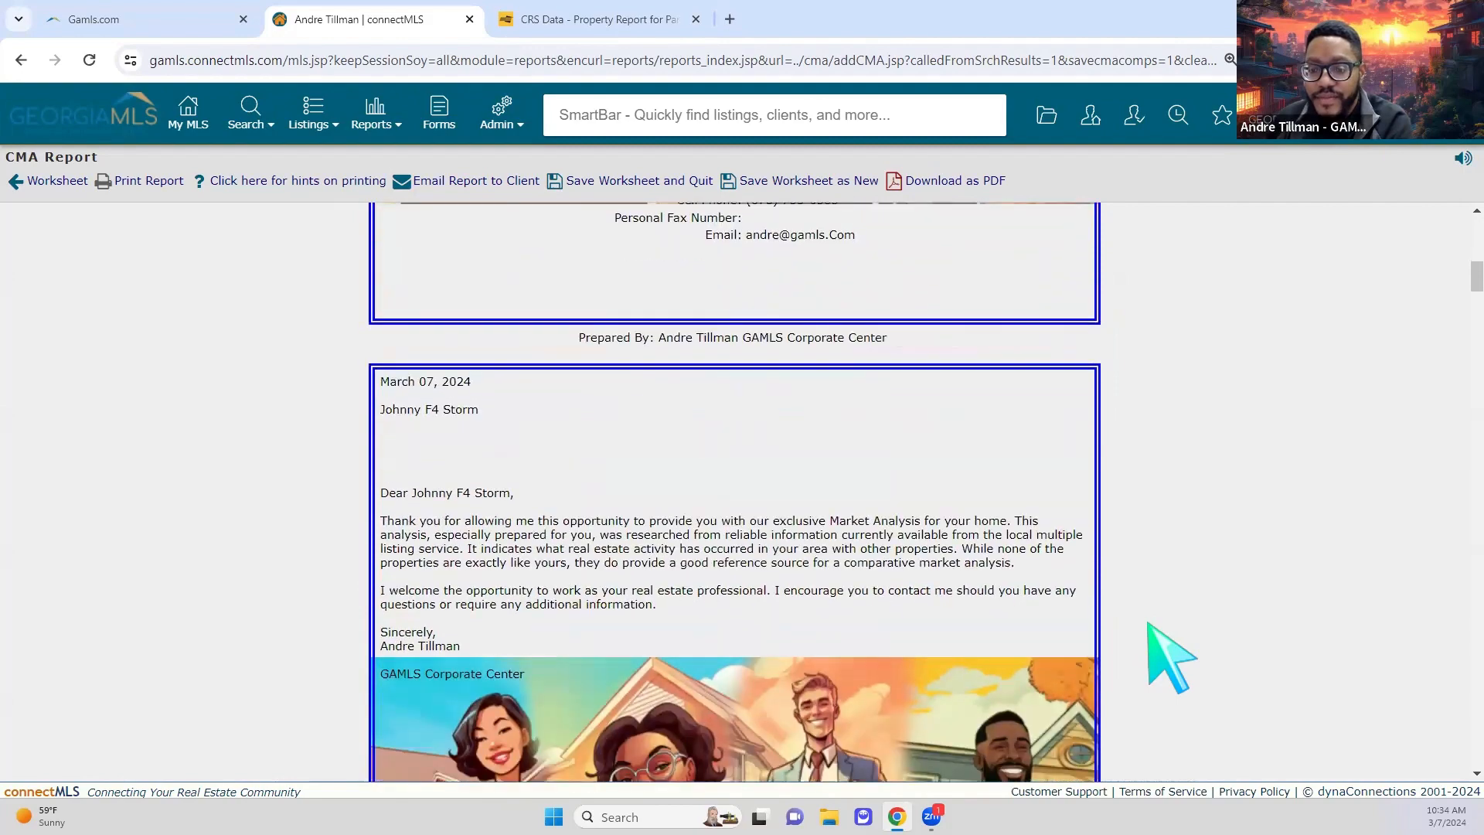
{"action": "scroll", "coordinate": [808, 550], "scroll_direction": "down", "scroll_amount": 1}
{"action": "scroll", "coordinate": [1027, 590], "scroll_direction": "down", "scroll_amount": 4}
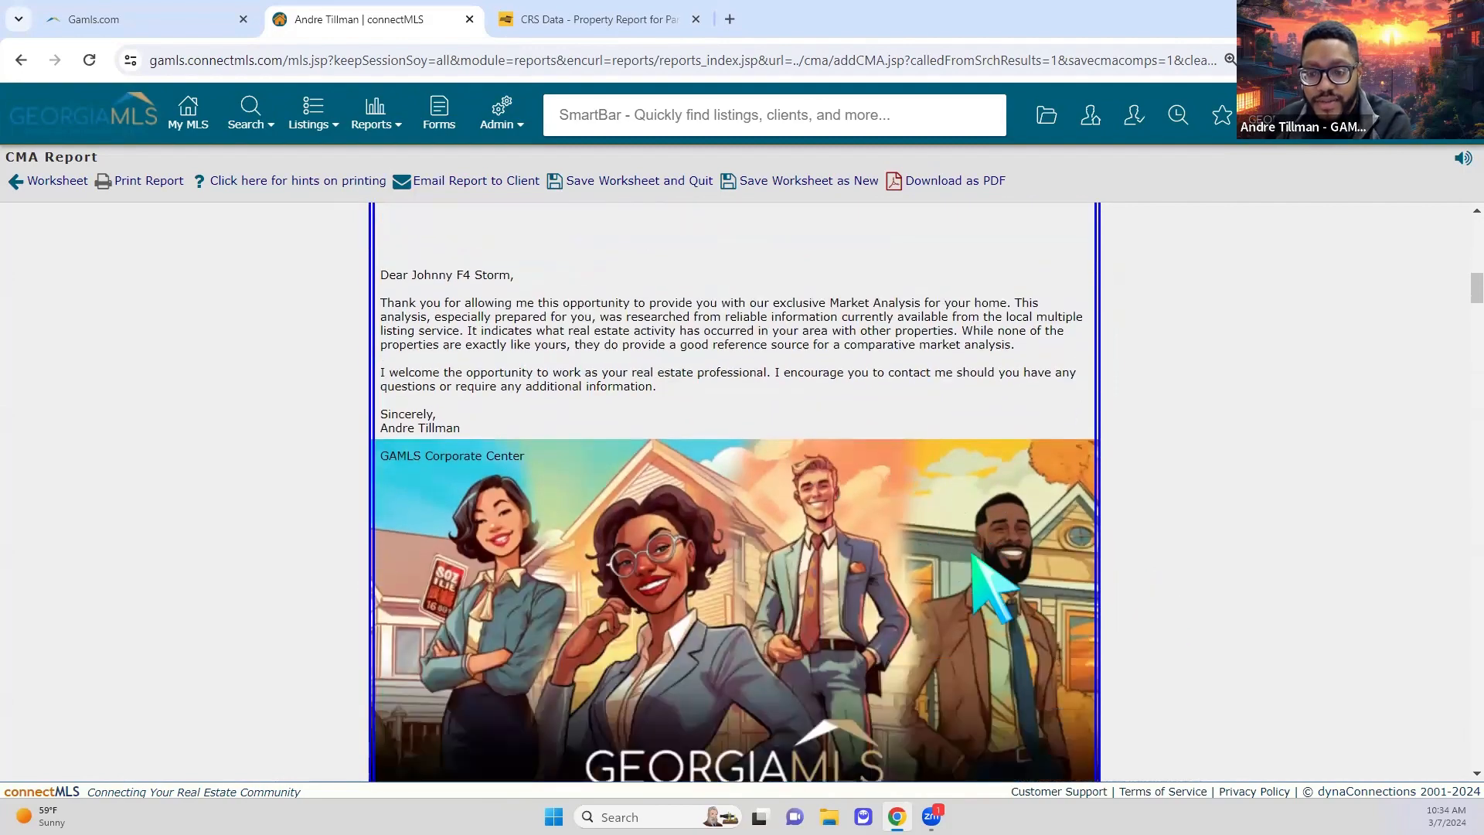
{"action": "scroll", "coordinate": [777, 525], "scroll_direction": "up", "scroll_amount": 2}
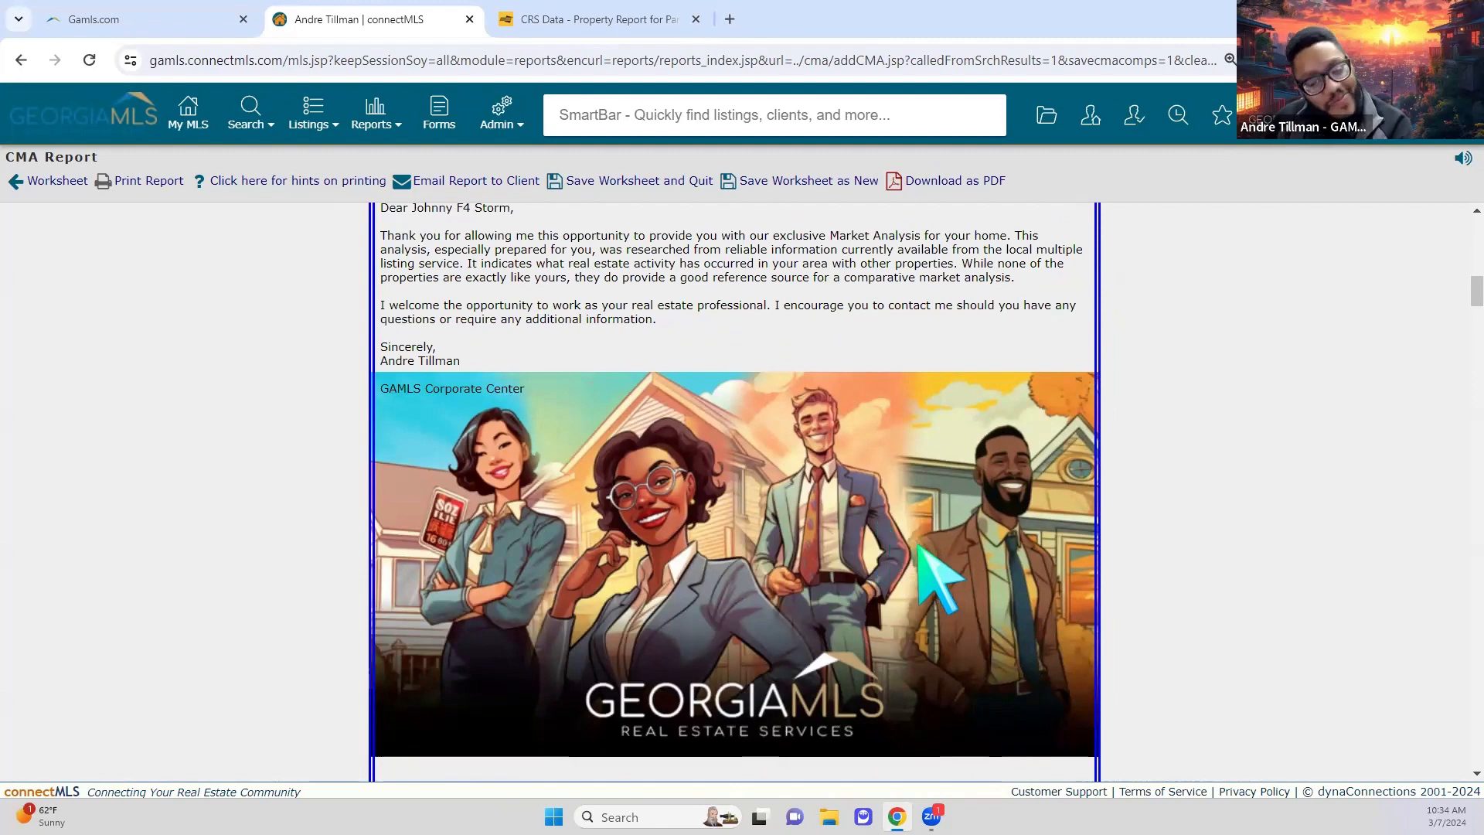
{"action": "scroll", "coordinate": [937, 556], "scroll_direction": "up", "scroll_amount": 3}
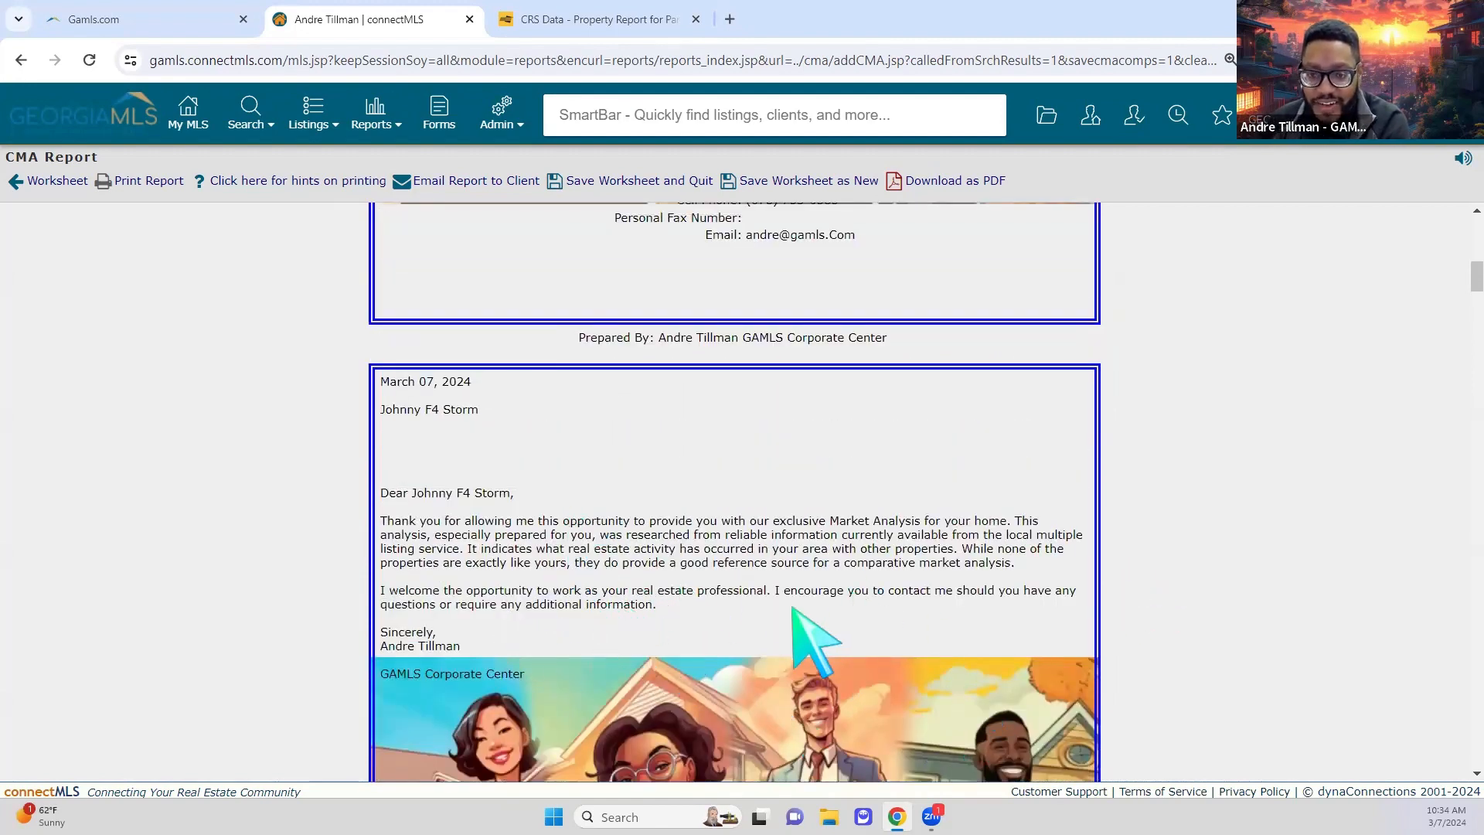
{"action": "scroll", "coordinate": [997, 603], "scroll_direction": "up", "scroll_amount": 6}
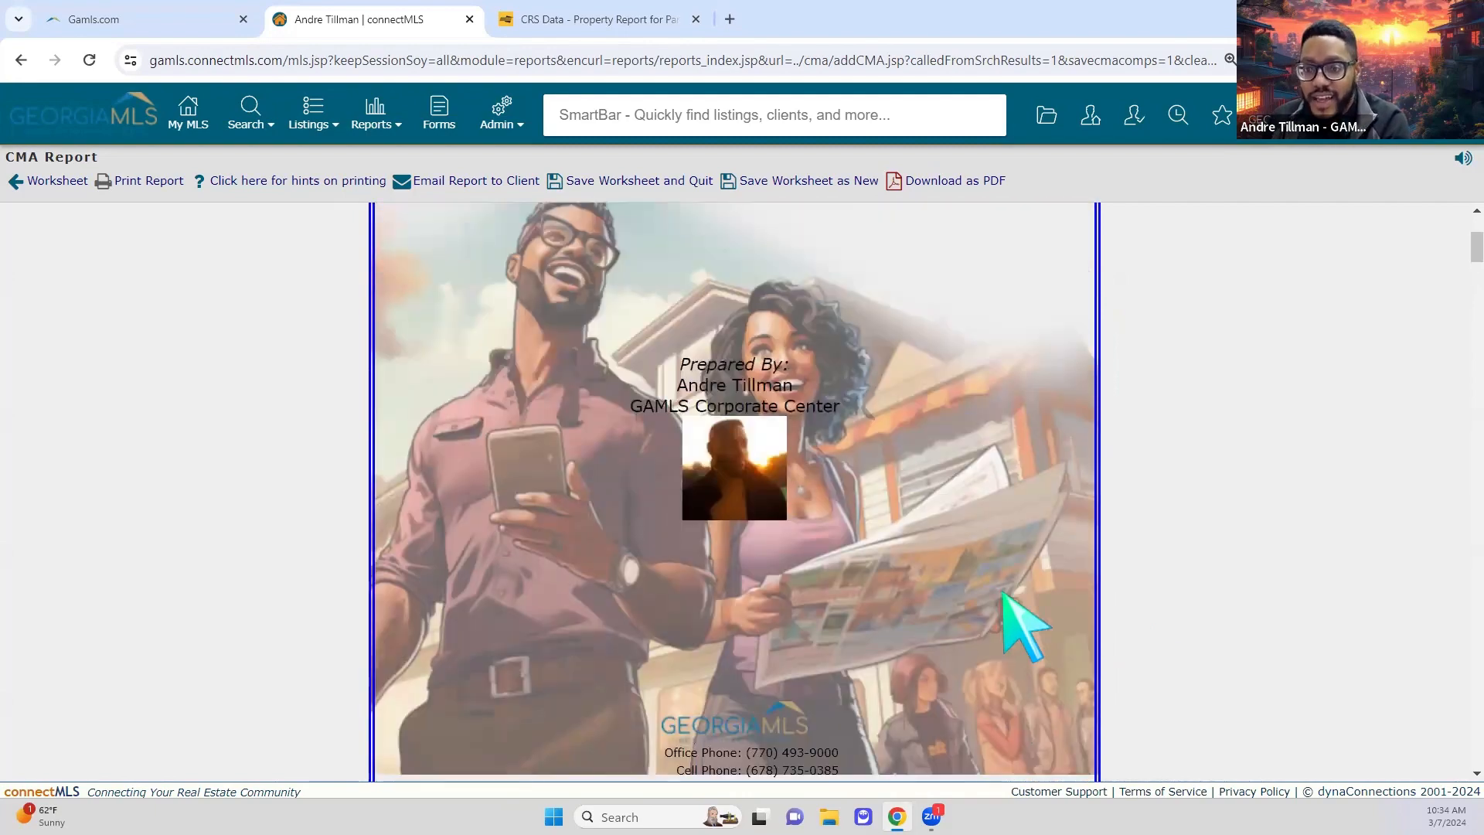
{"action": "scroll", "coordinate": [1001, 606], "scroll_direction": "down", "scroll_amount": 4}
{"action": "scroll", "coordinate": [1005, 593], "scroll_direction": "down", "scroll_amount": 4}
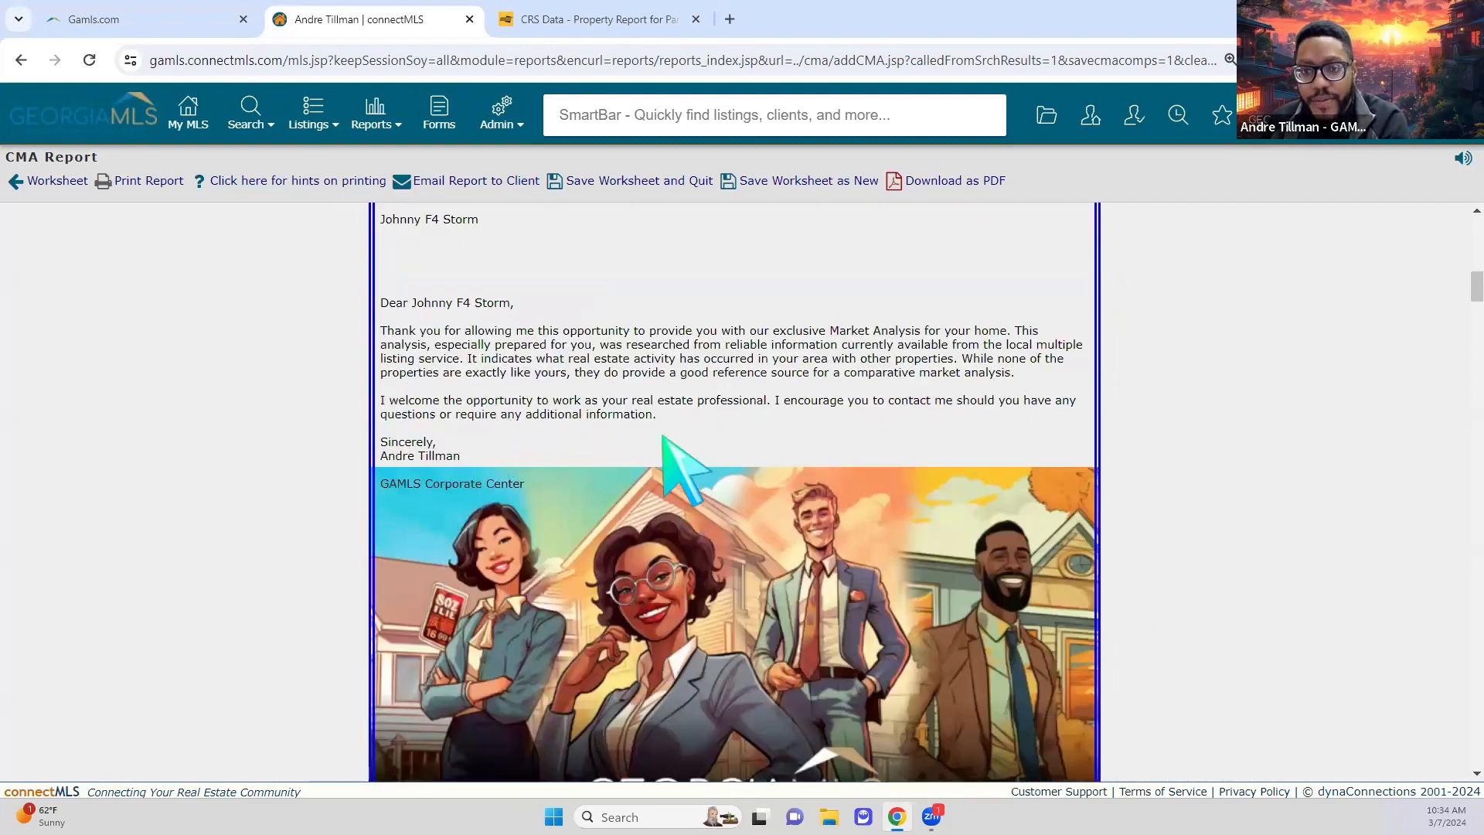
{"action": "scroll", "coordinate": [1027, 503], "scroll_direction": "down", "scroll_amount": 12}
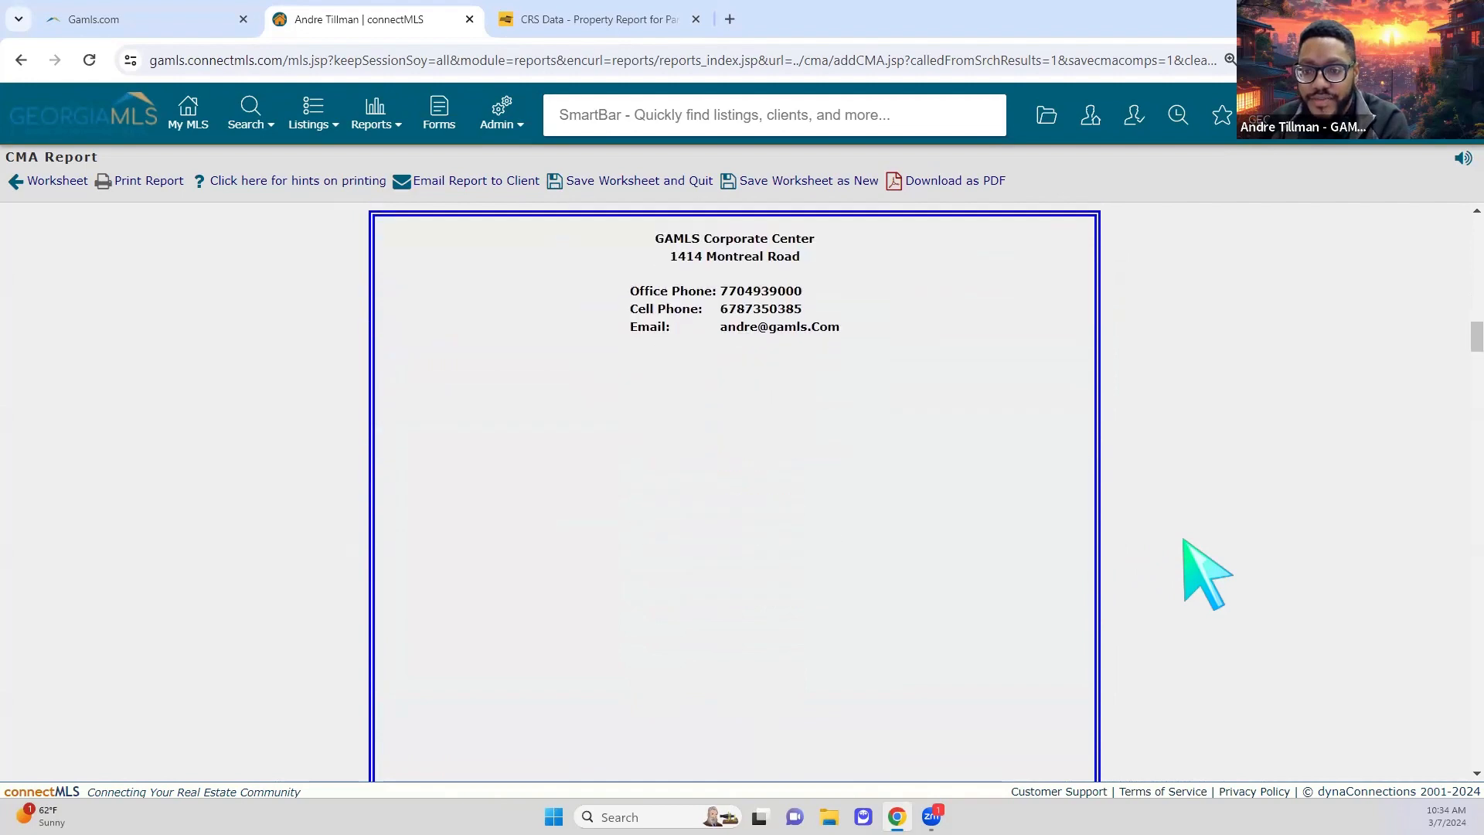
{"action": "scroll", "coordinate": [1201, 572], "scroll_direction": "down", "scroll_amount": 13}
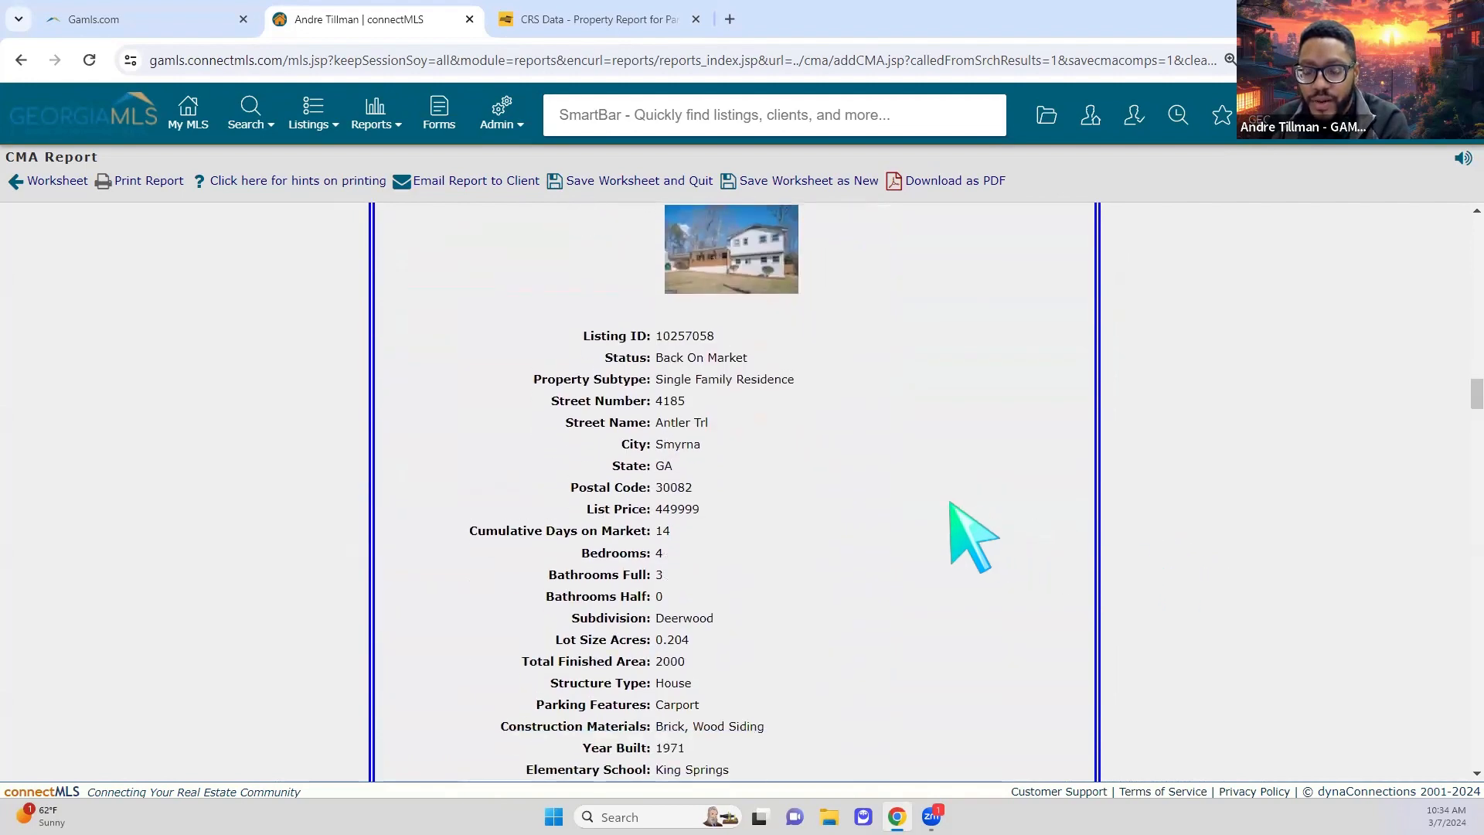
{"action": "scroll", "coordinate": [973, 536], "scroll_direction": "up", "scroll_amount": 1}
{"action": "scroll", "coordinate": [955, 506], "scroll_direction": "down", "scroll_amount": 10}
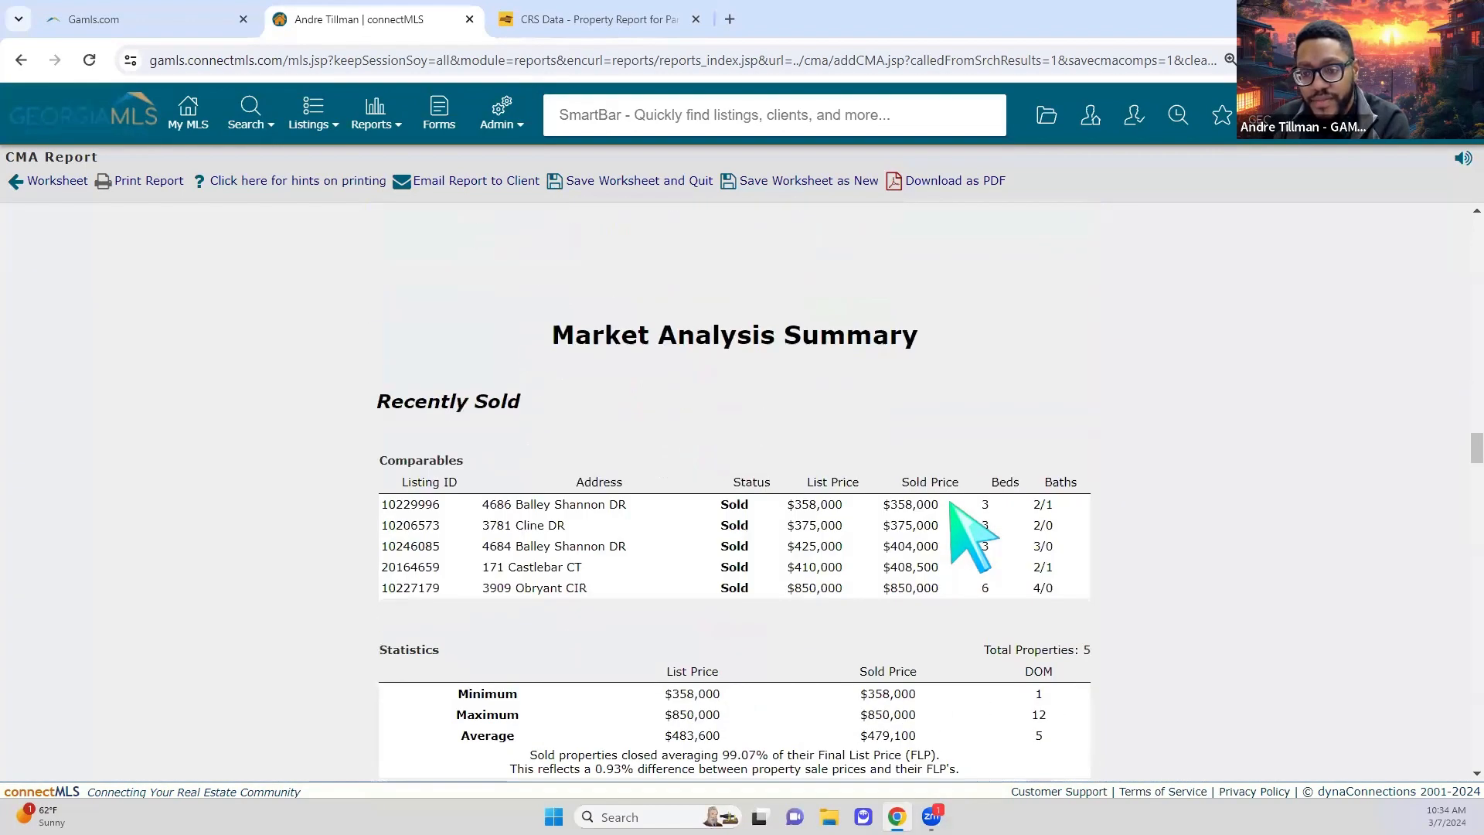
{"action": "scroll", "coordinate": [355, 495], "scroll_direction": "down", "scroll_amount": 10}
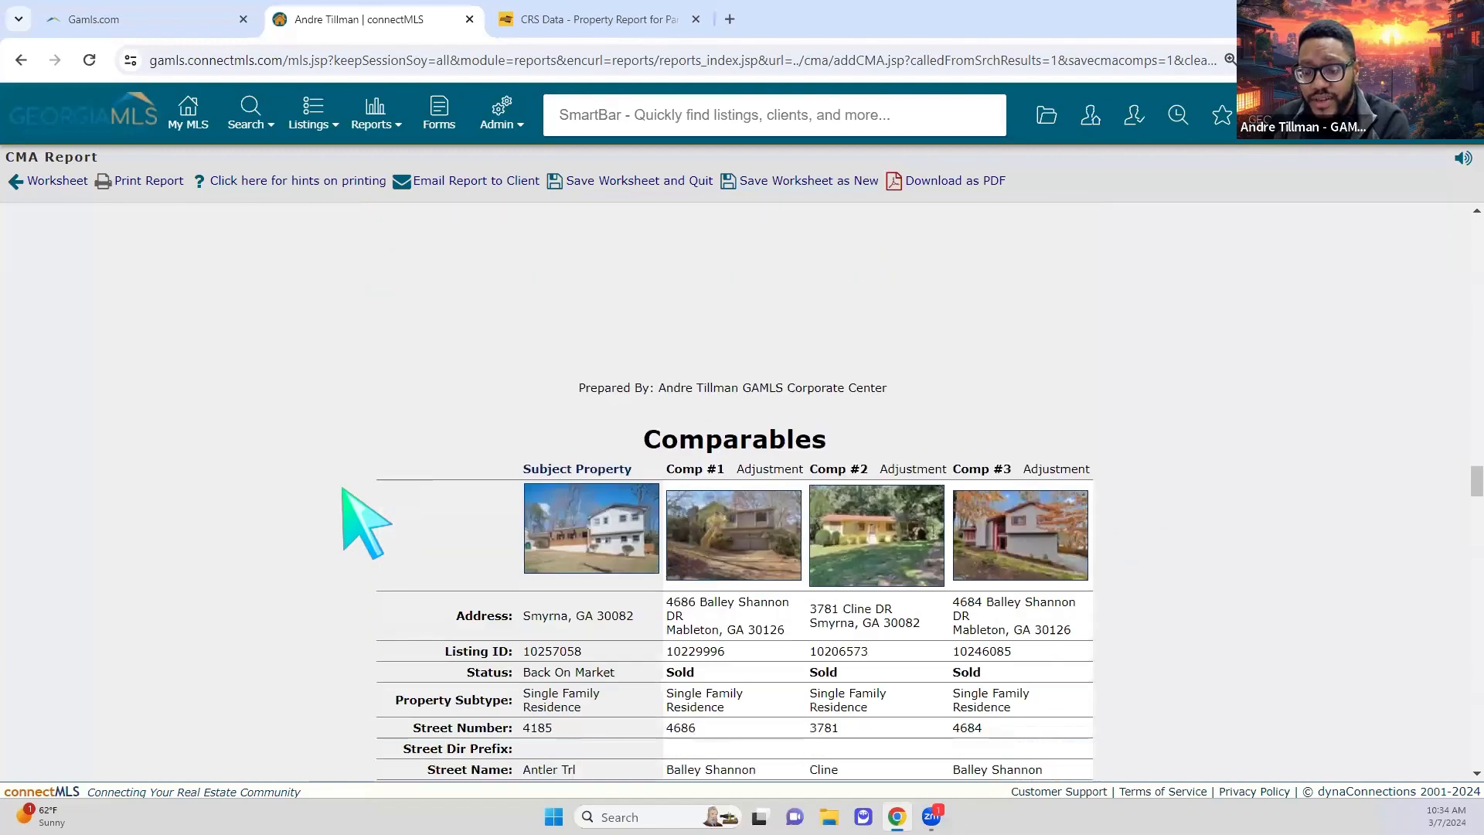
{"action": "scroll", "coordinate": [355, 518], "scroll_direction": "down", "scroll_amount": 10}
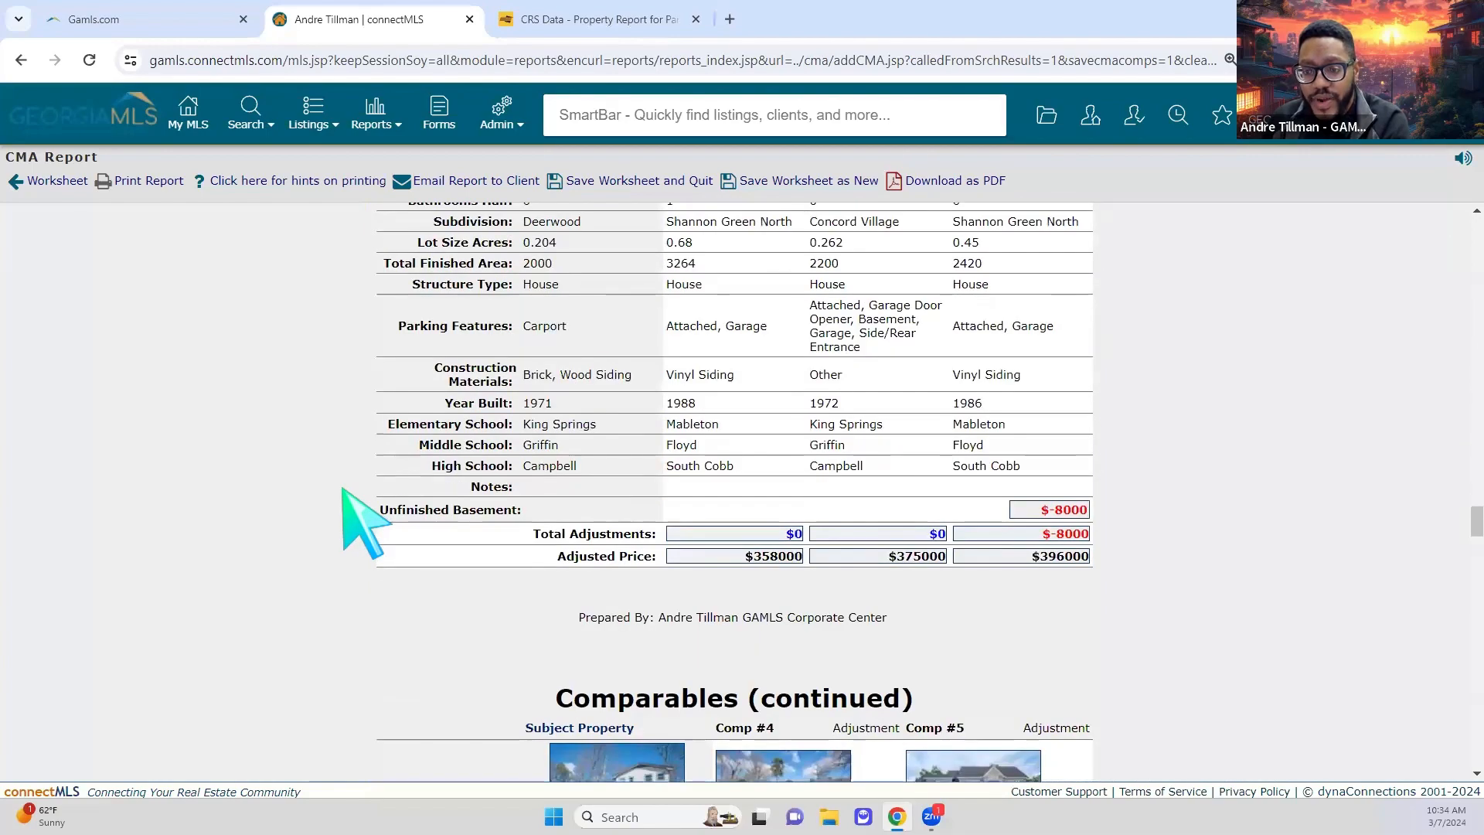
{"action": "scroll", "coordinate": [1176, 596], "scroll_direction": "up", "scroll_amount": 3}
{"action": "scroll", "coordinate": [1176, 596], "scroll_direction": "down", "scroll_amount": 10}
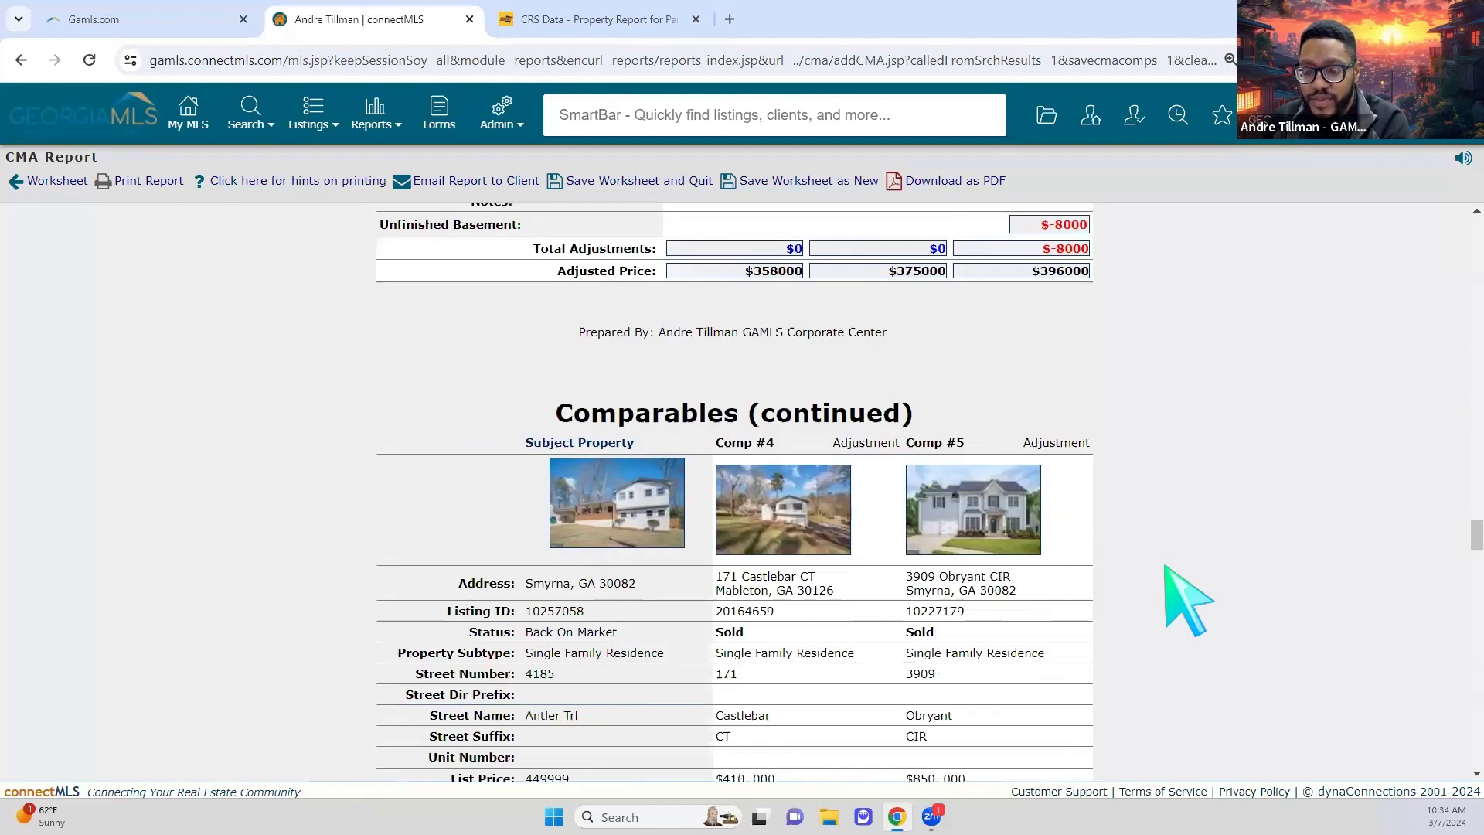
{"action": "scroll", "coordinate": [1175, 596], "scroll_direction": "down", "scroll_amount": 10}
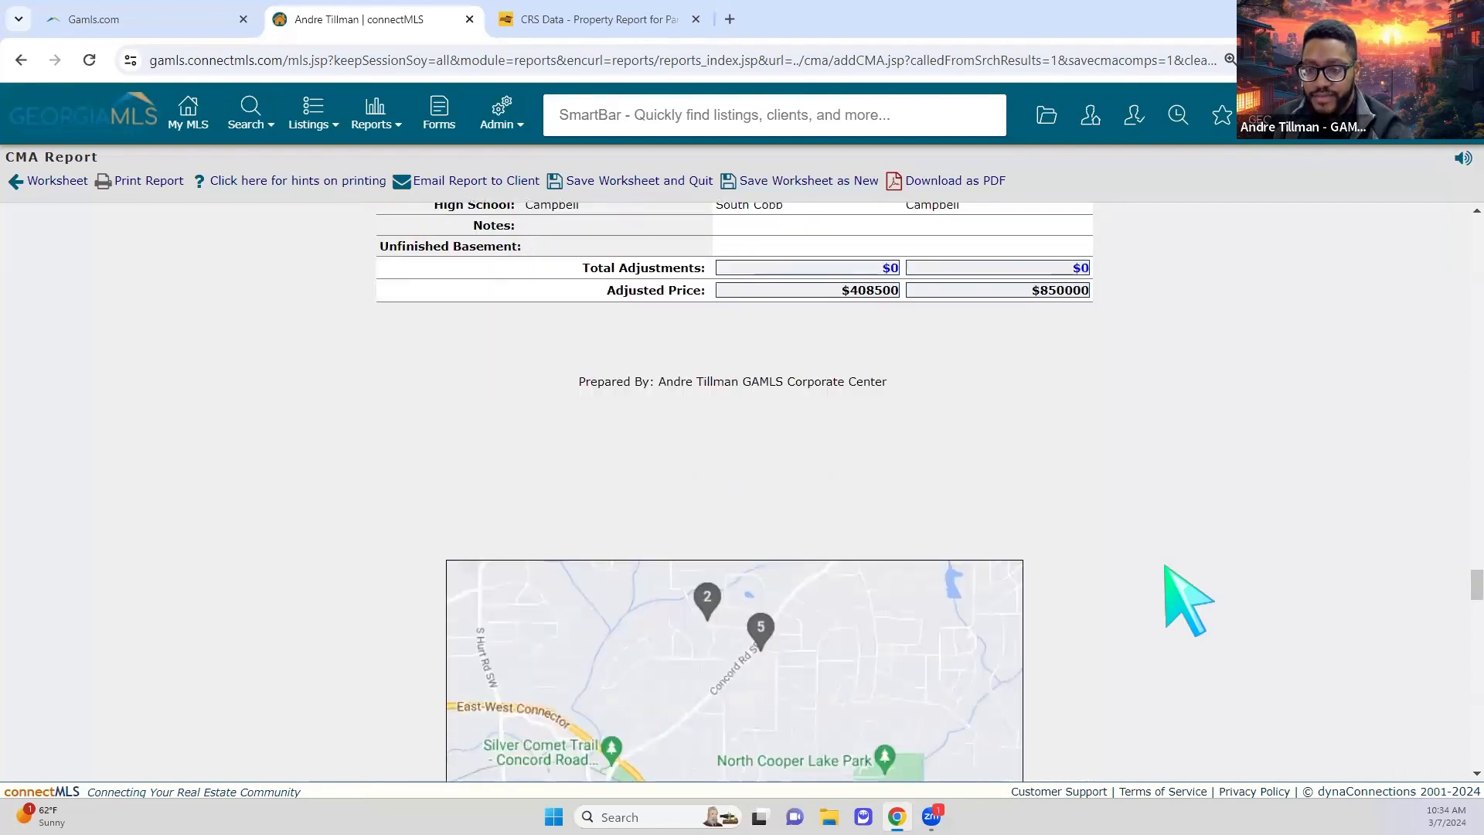
{"action": "scroll", "coordinate": [417, 546], "scroll_direction": "down", "scroll_amount": 8}
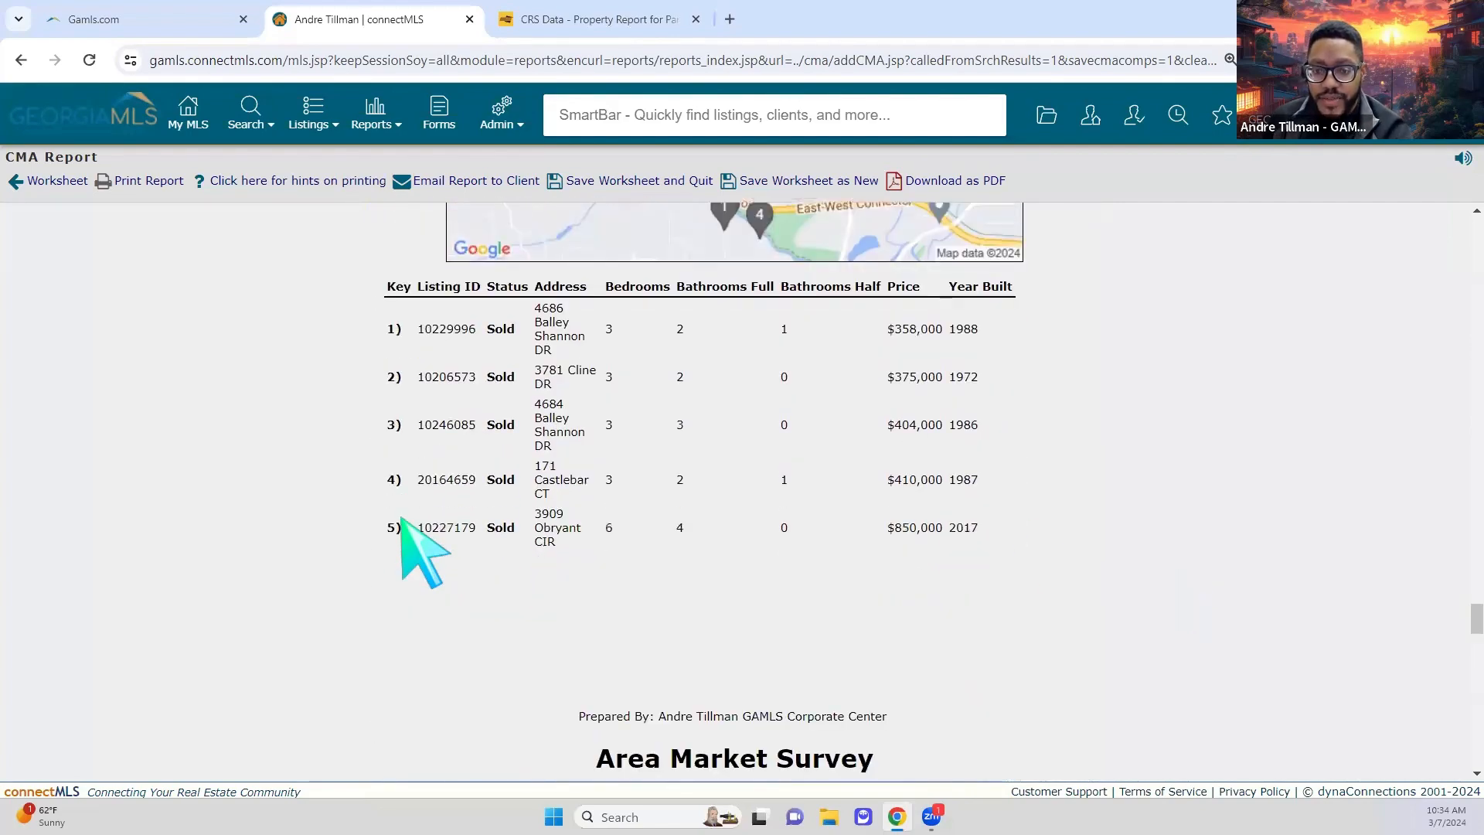
{"action": "scroll", "coordinate": [541, 511], "scroll_direction": "down", "scroll_amount": 2}
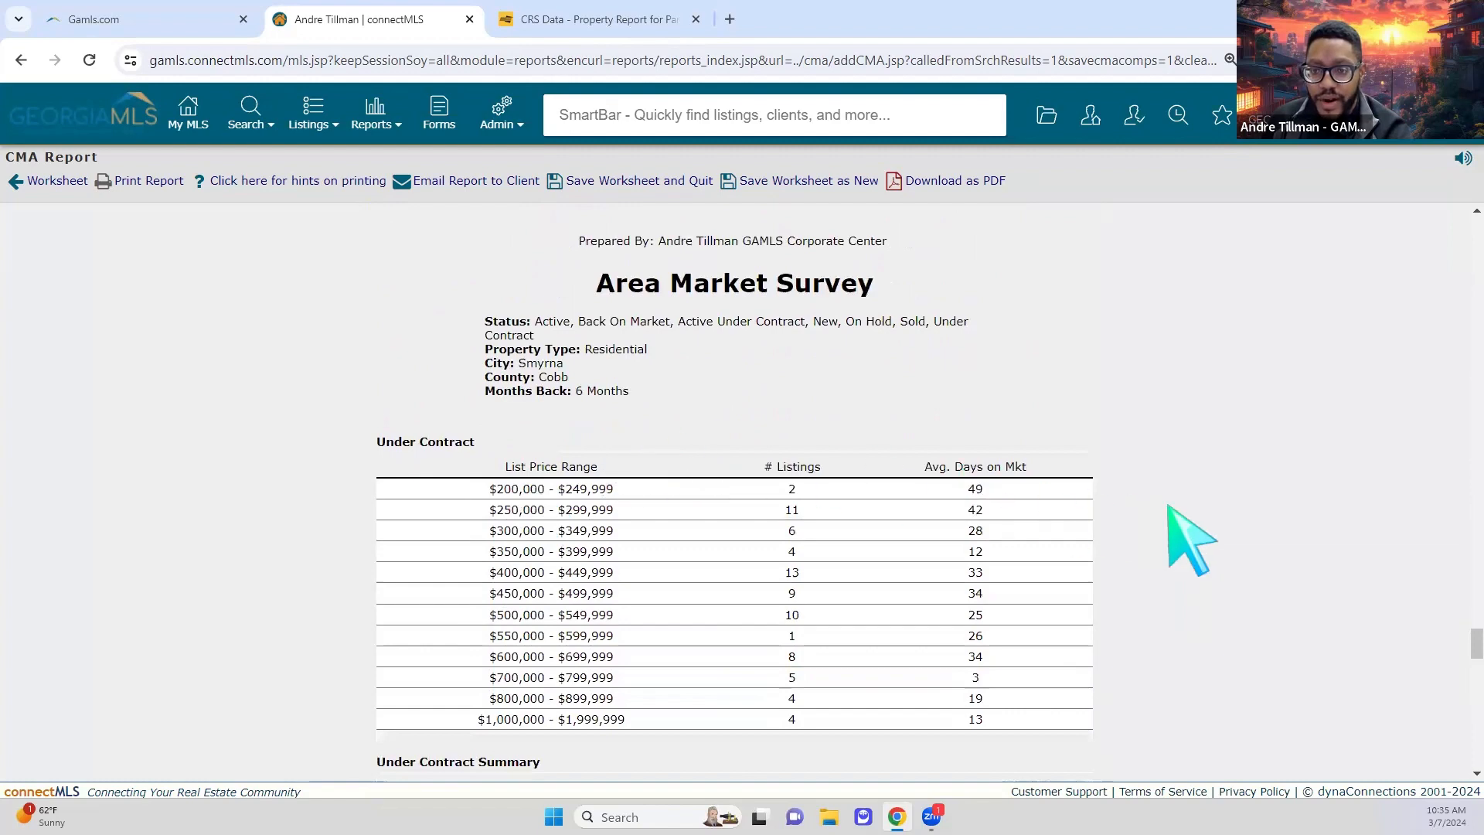
{"action": "scroll", "coordinate": [1176, 530], "scroll_direction": "down", "scroll_amount": 10}
{"action": "scroll", "coordinate": [1211, 545], "scroll_direction": "down", "scroll_amount": 10}
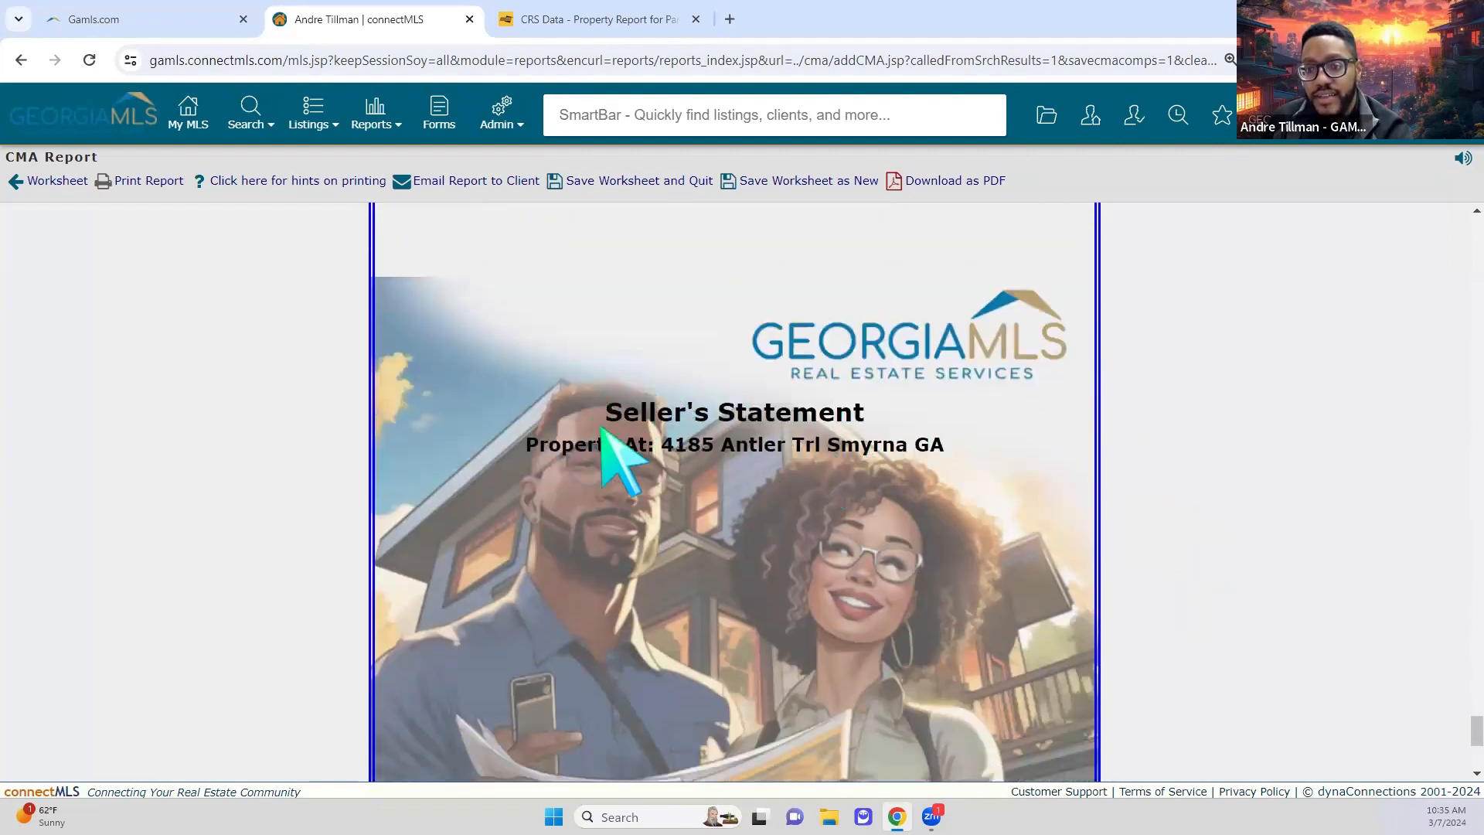
{"action": "scroll", "coordinate": [681, 442], "scroll_direction": "down", "scroll_amount": 1}
{"action": "scroll", "coordinate": [618, 456], "scroll_direction": "down", "scroll_amount": 3}
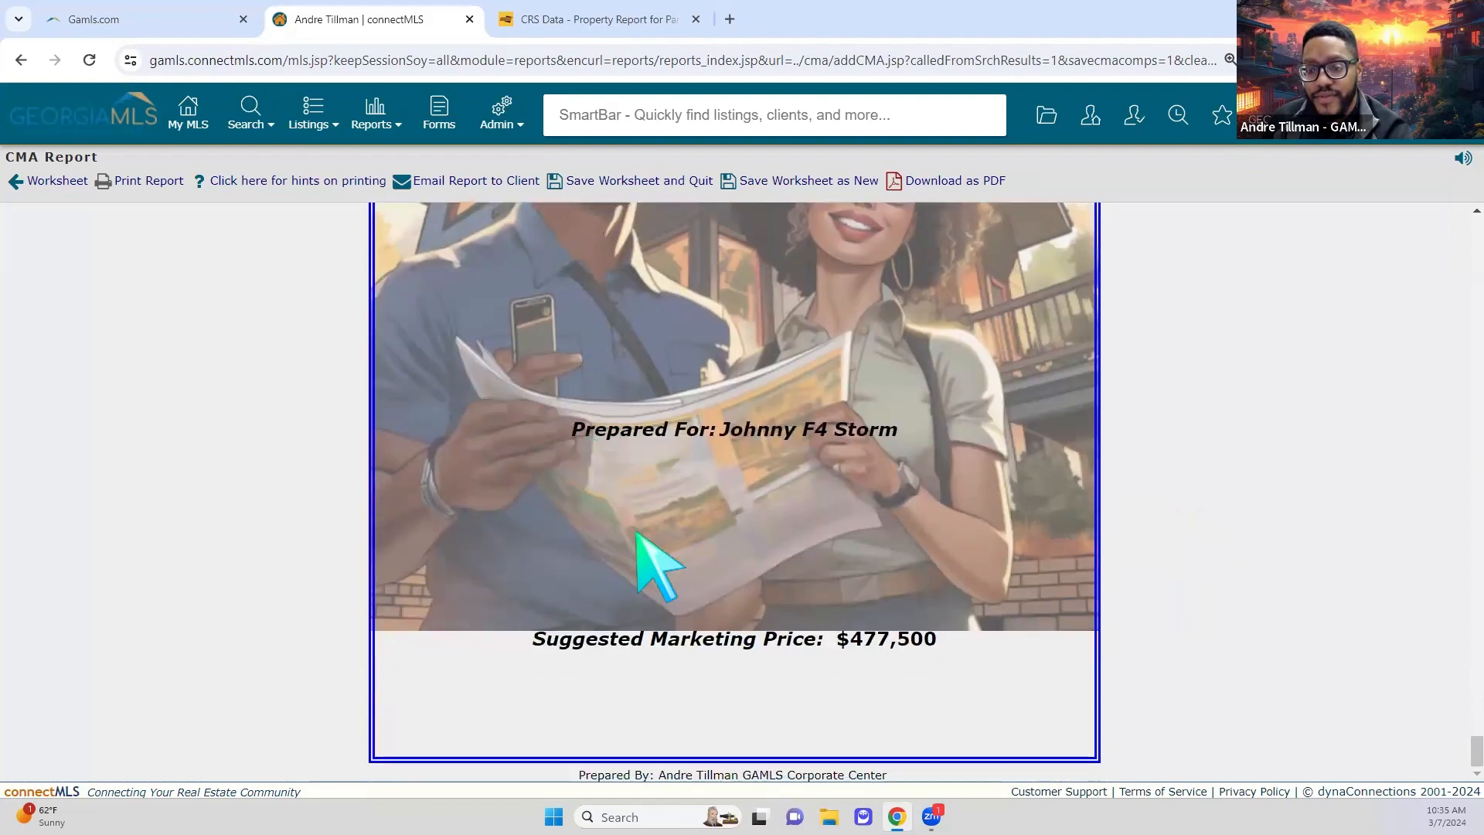
{"action": "scroll", "coordinate": [1043, 666], "scroll_direction": "down", "scroll_amount": 2}
{"action": "scroll", "coordinate": [1435, 462], "scroll_direction": "up", "scroll_amount": 6}
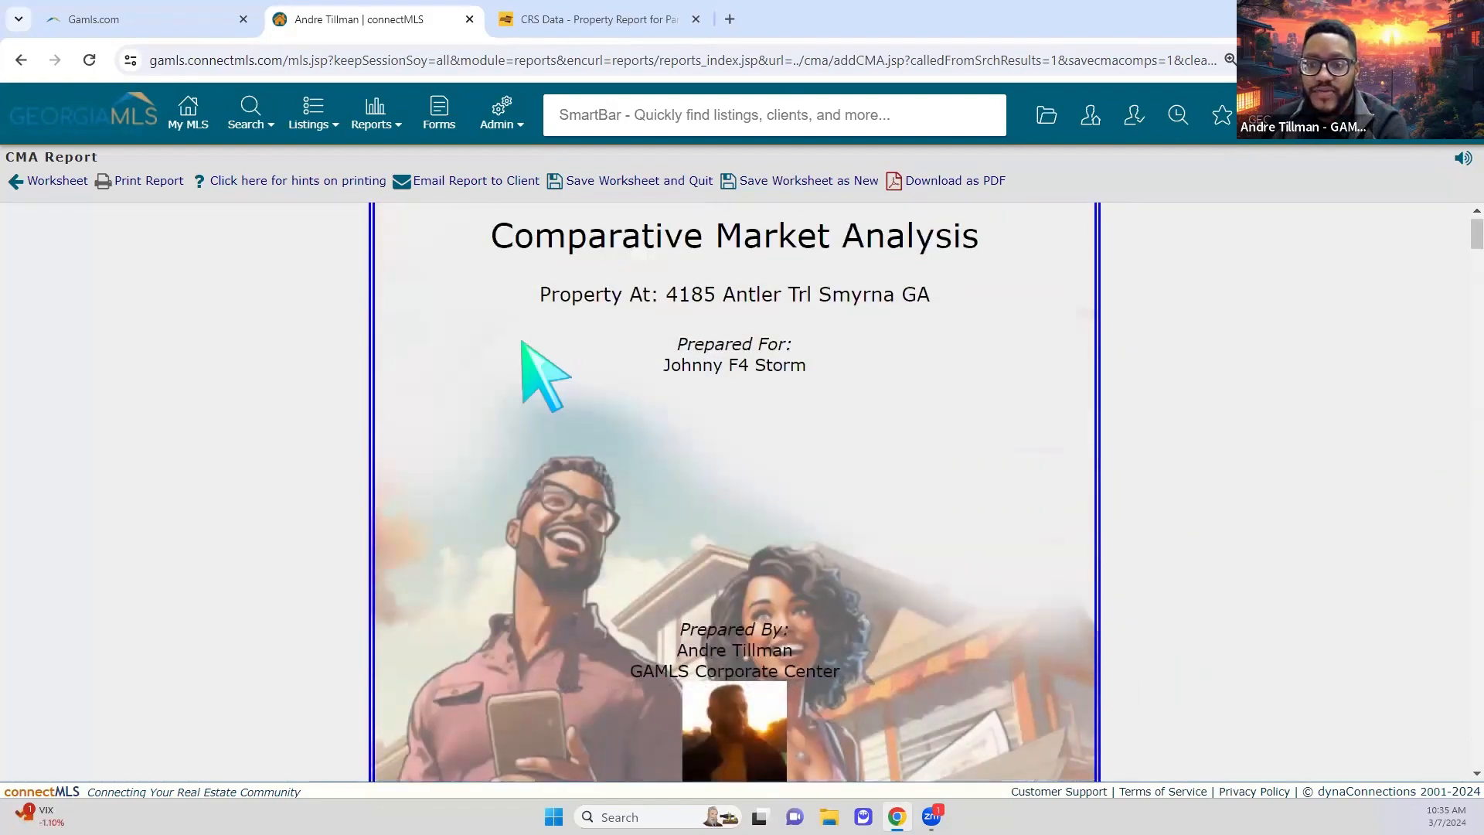
{"action": "scroll", "coordinate": [742, 526], "scroll_direction": "up", "scroll_amount": 1}
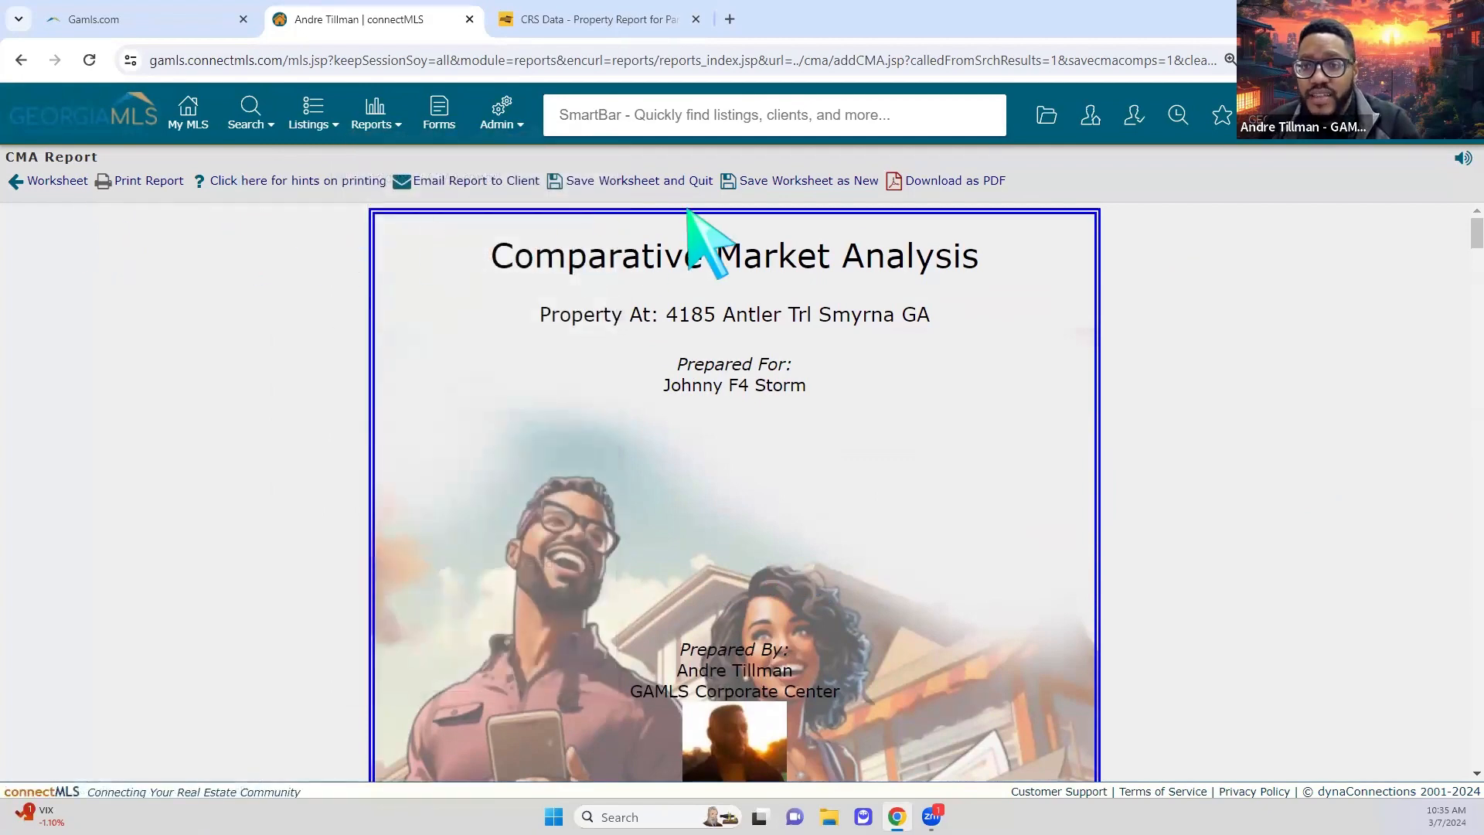
Step: Save the worksheet and quit, then list saved CMAs via Reports > Manage CMA Reports
{"action": "left_click", "coordinate": [611, 182]}
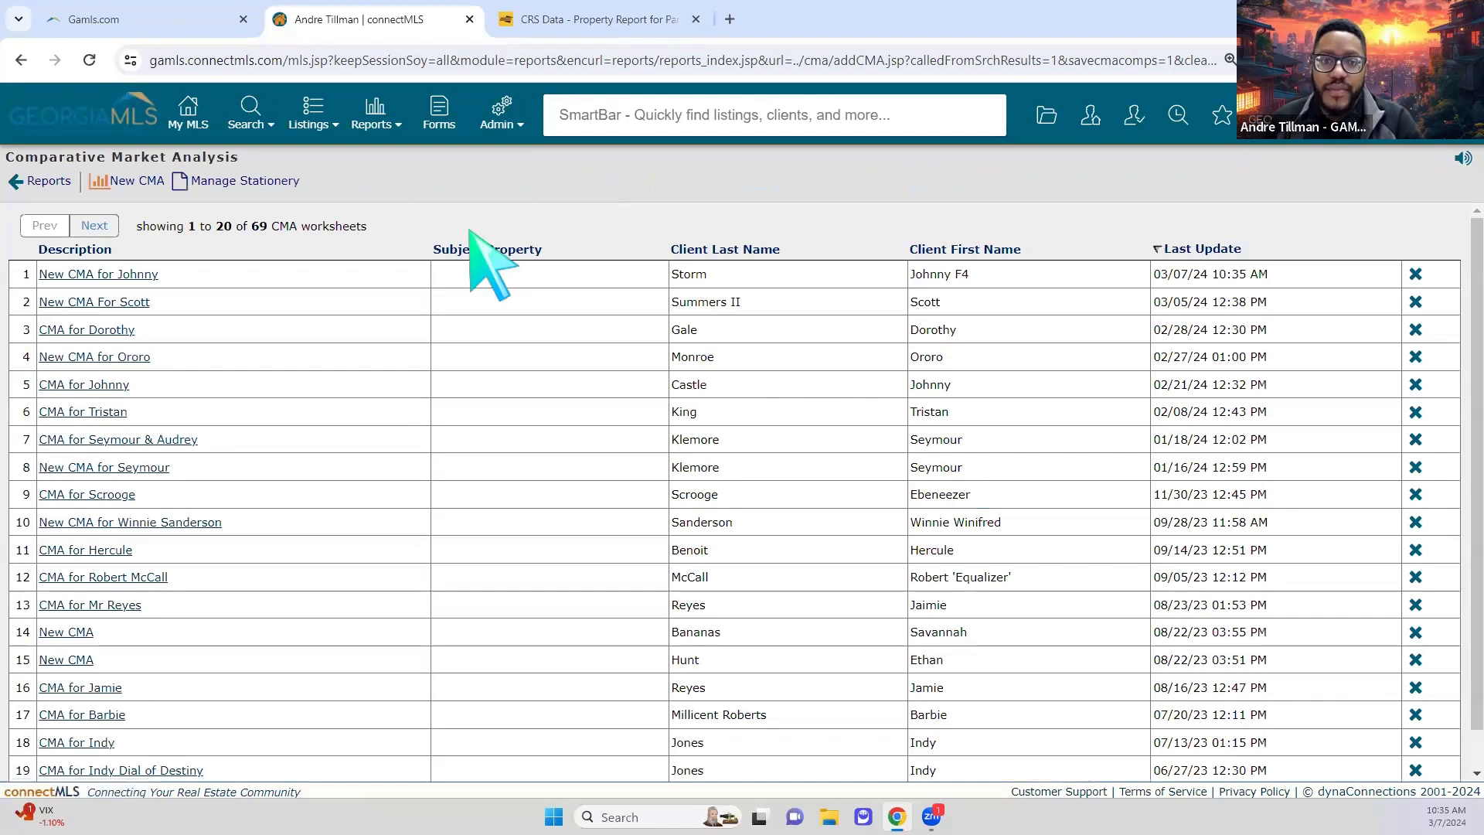
{"action": "left_click", "coordinate": [368, 122]}
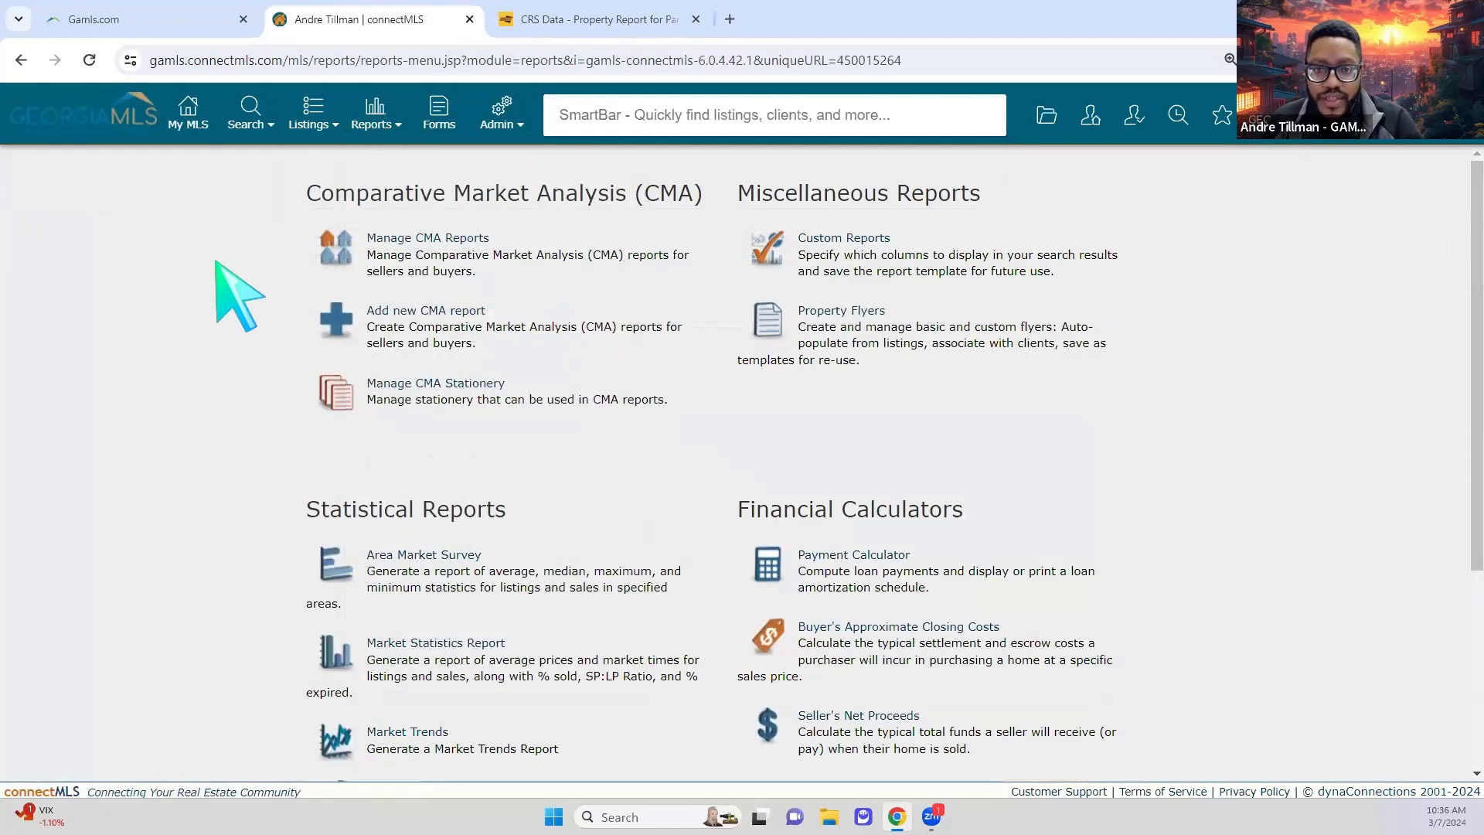
{"action": "left_click", "coordinate": [429, 241]}
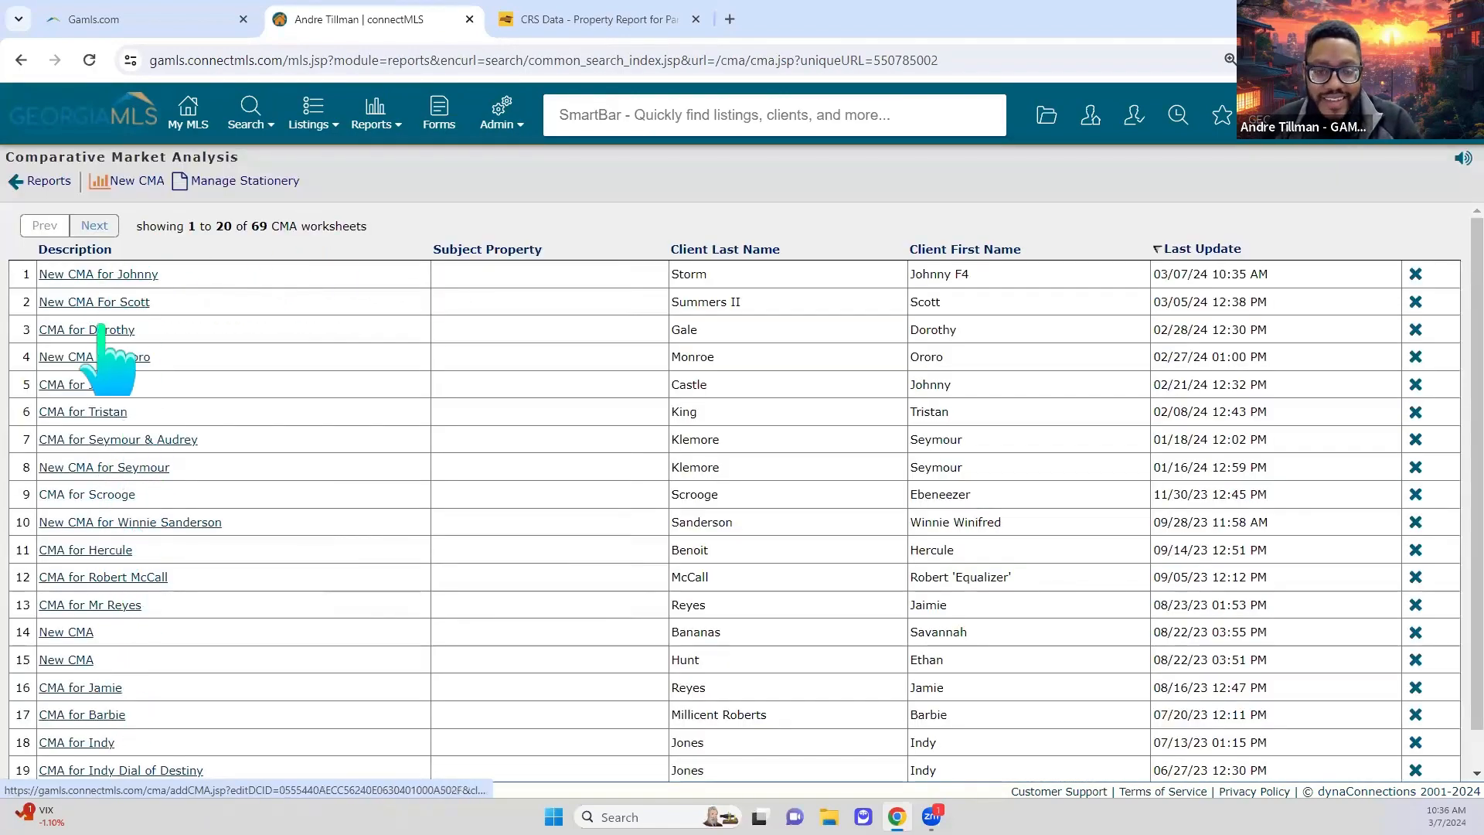
Step: Reopen New CMA for Johnny, check Subject Property, Net Proceeds and Customize Report, then return to Comparables
{"action": "left_click", "coordinate": [145, 276]}
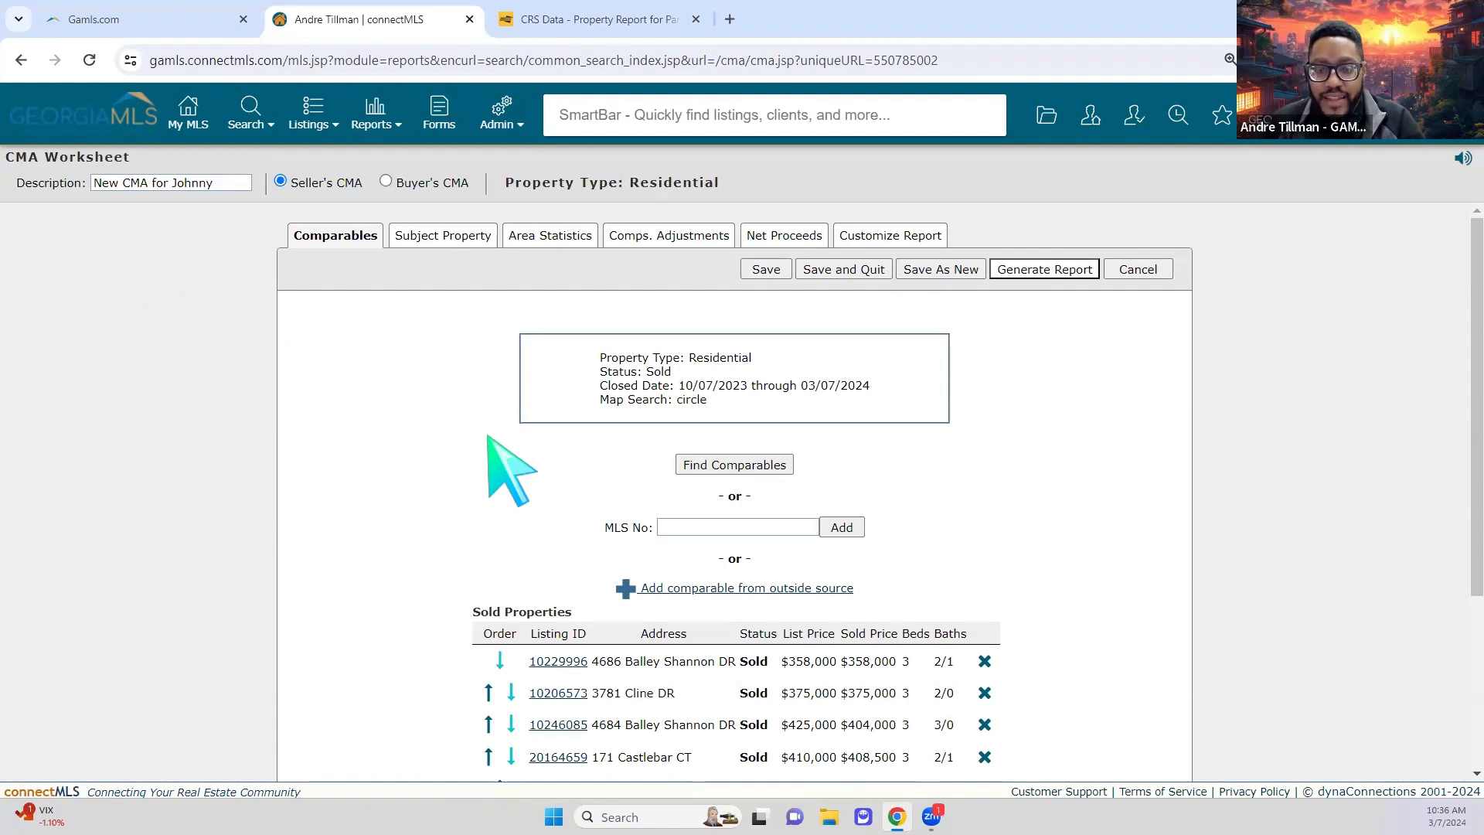
{"action": "left_click", "coordinate": [480, 241]}
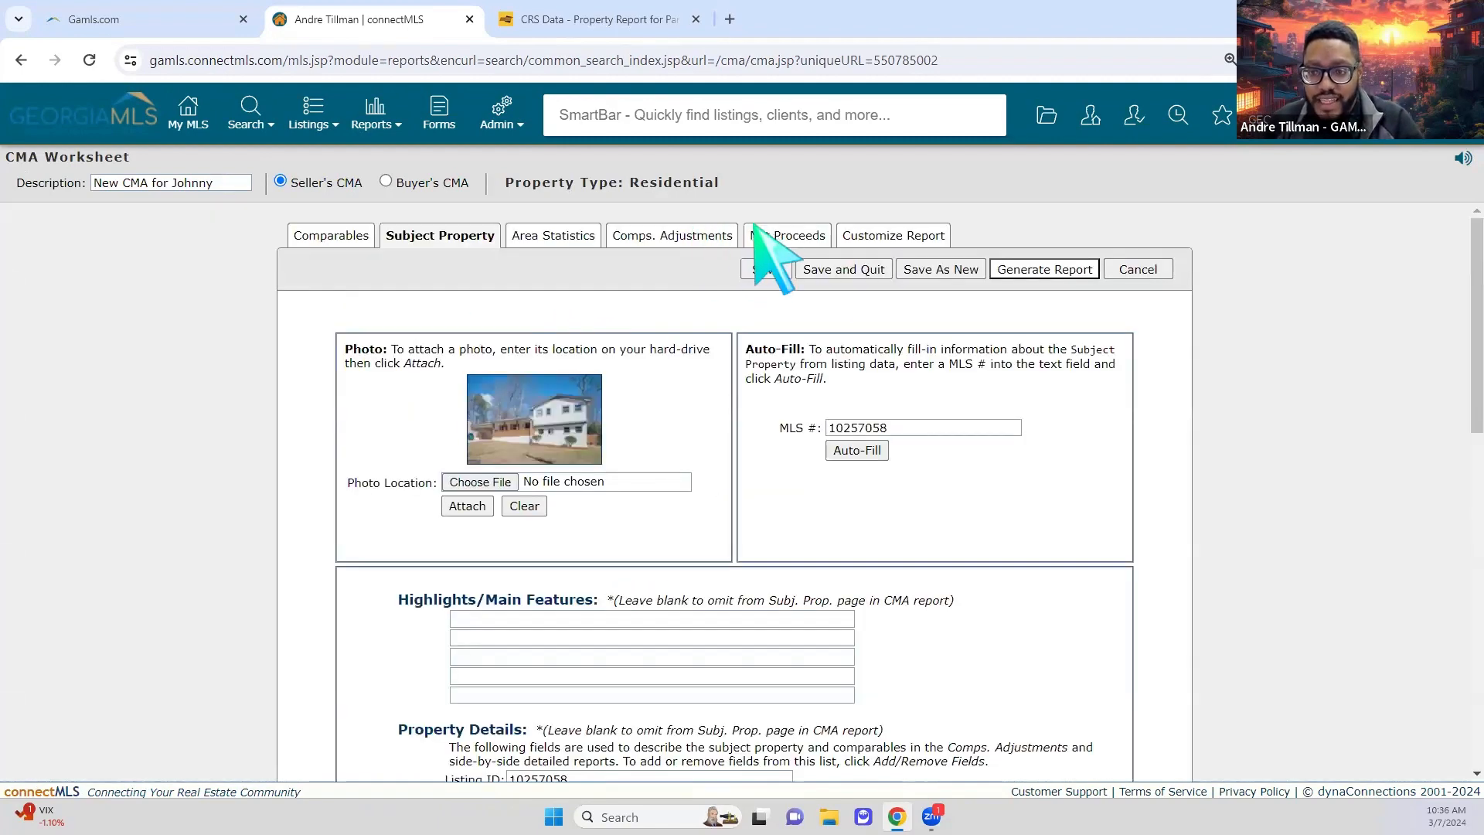
{"action": "left_click", "coordinate": [762, 234]}
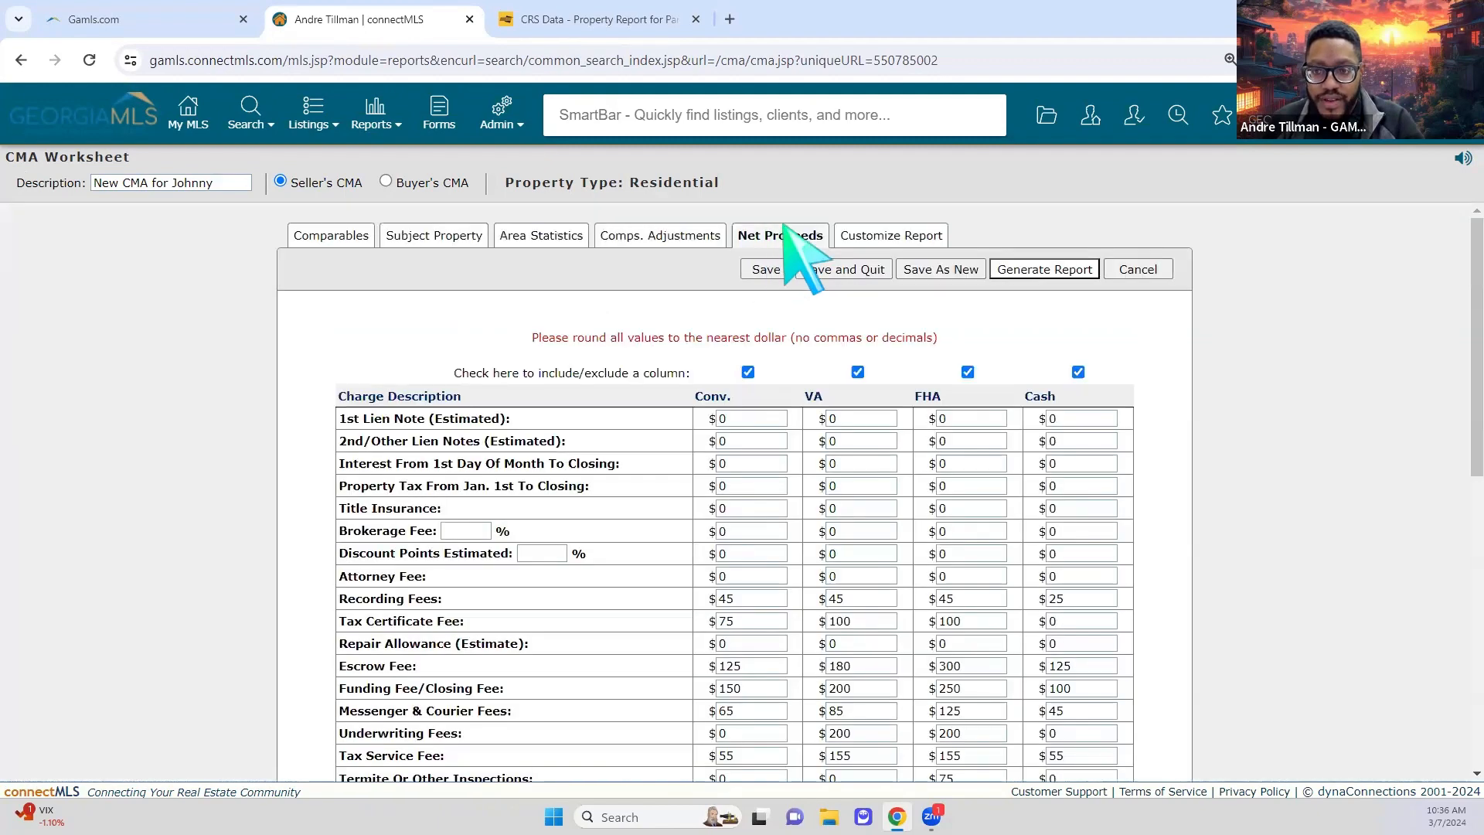
{"action": "left_click", "coordinate": [881, 232]}
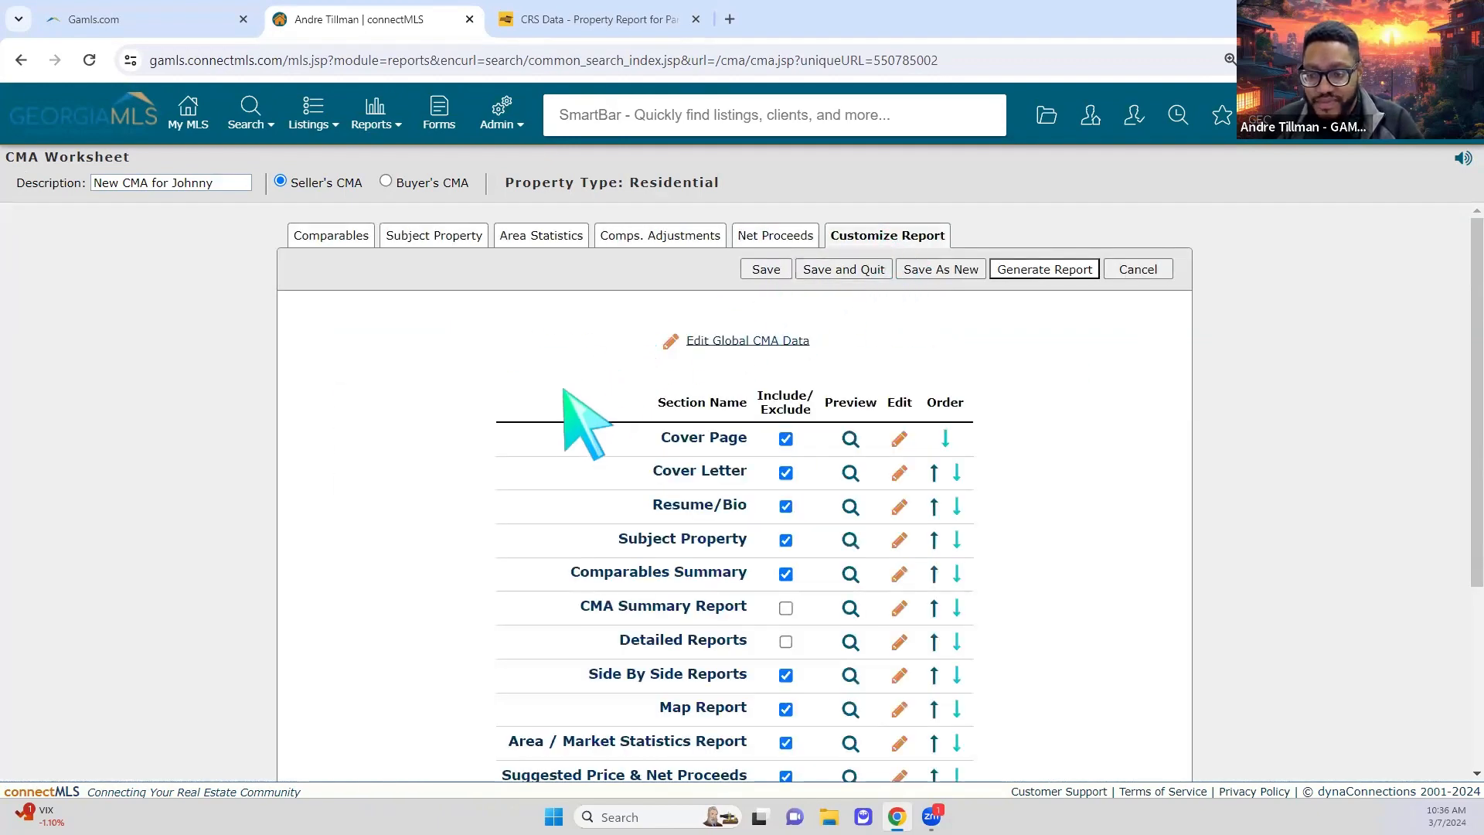
{"action": "scroll", "coordinate": [572, 414], "scroll_direction": "down", "scroll_amount": 4}
{"action": "scroll", "coordinate": [585, 421], "scroll_direction": "up", "scroll_amount": 4}
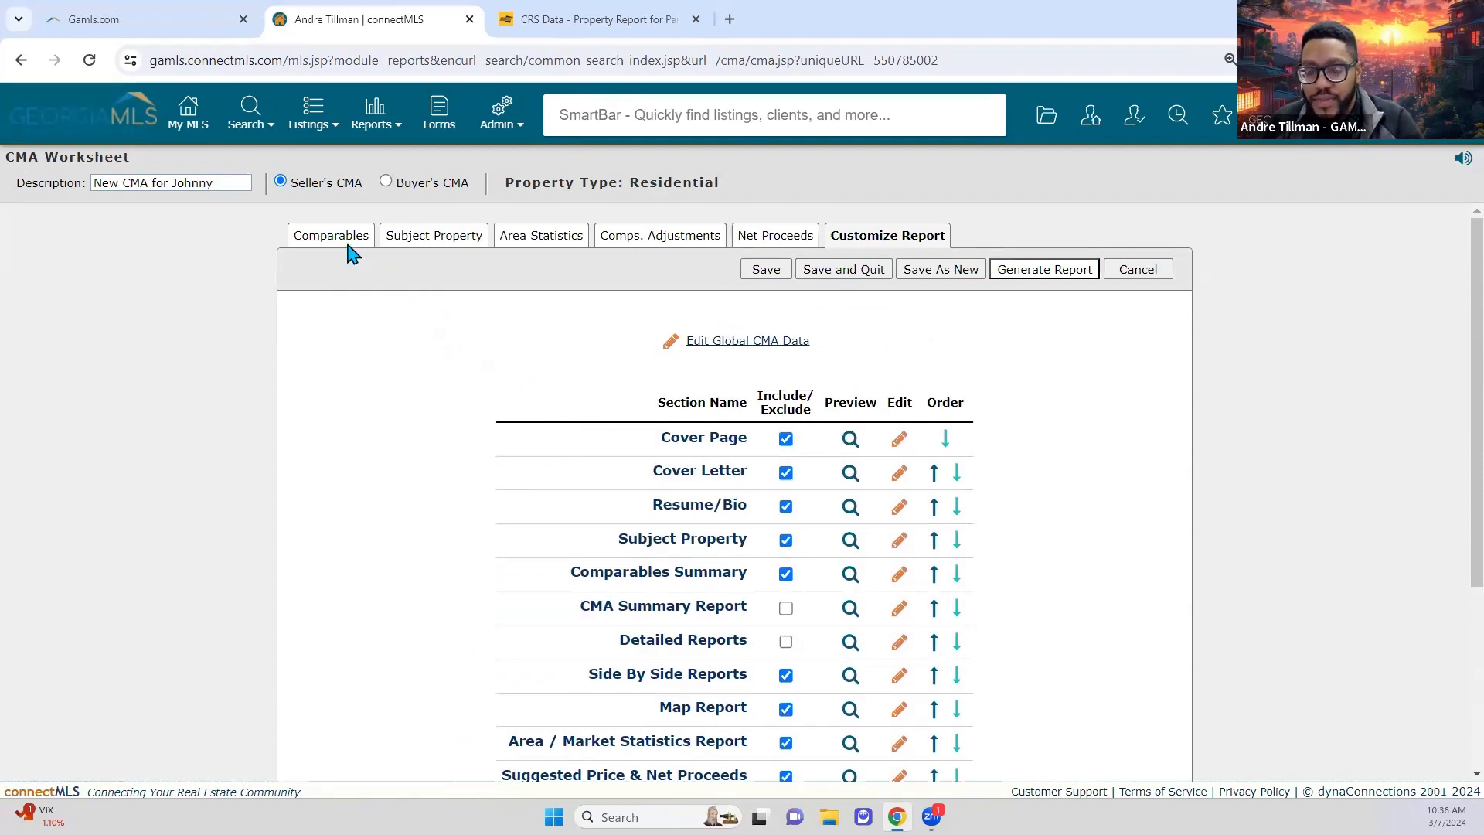
{"action": "left_click", "coordinate": [349, 246]}
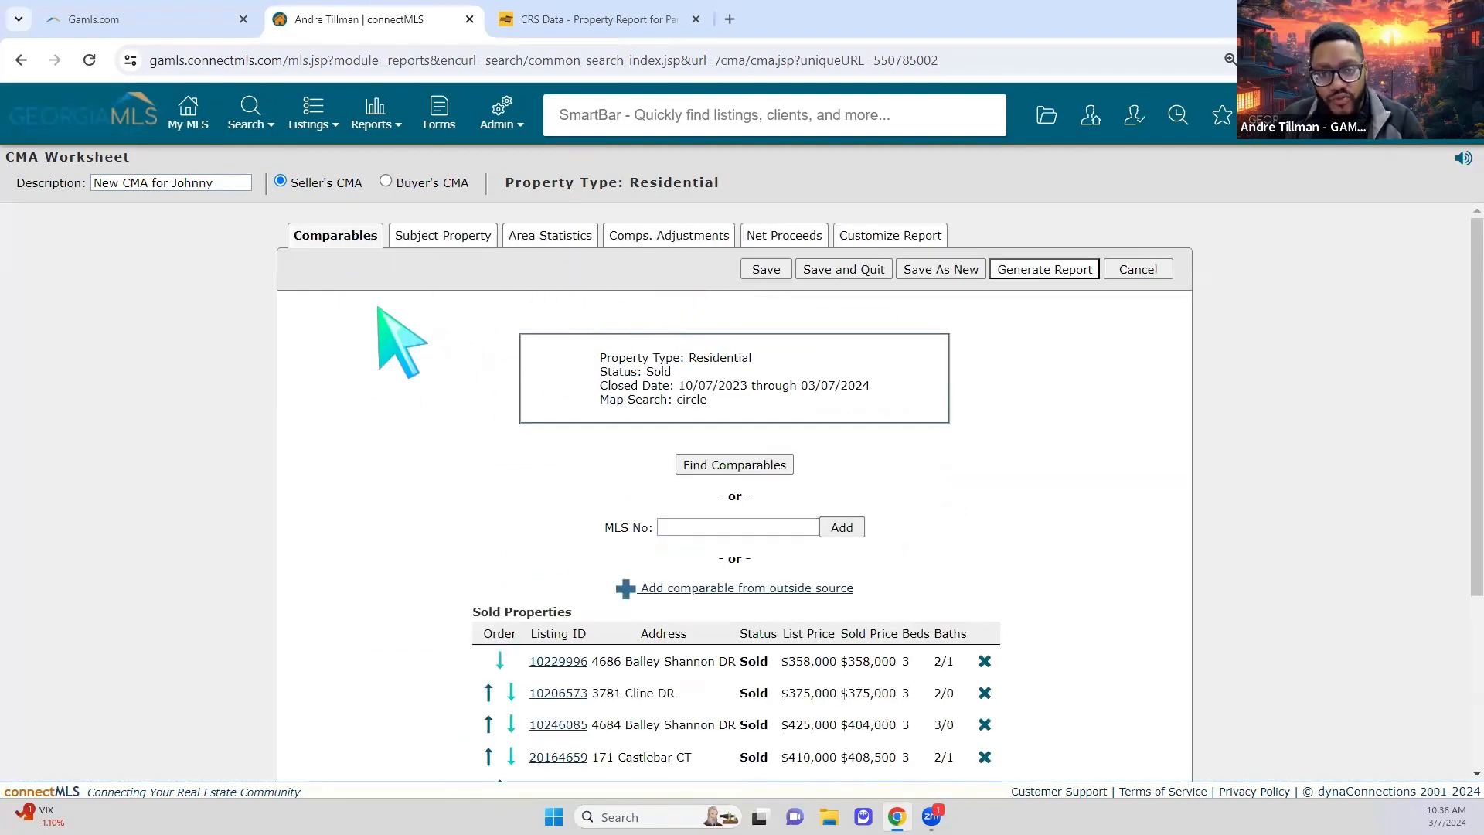